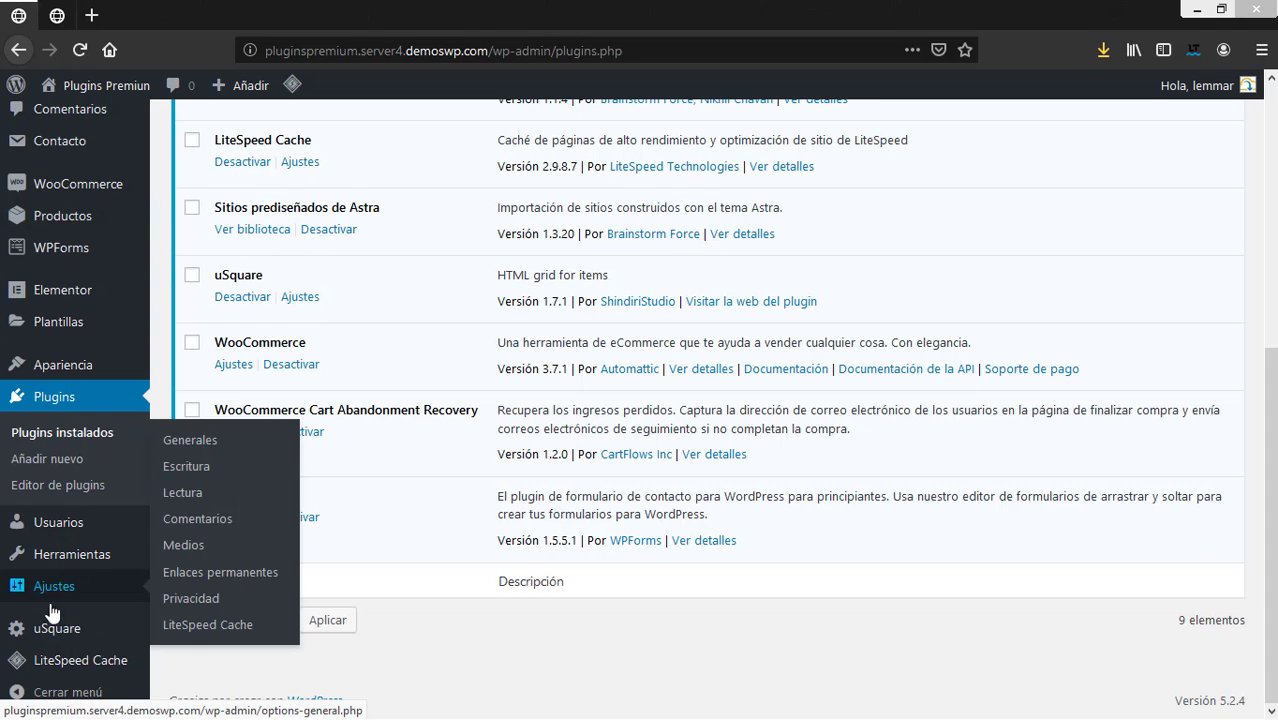
Start a new uSquare grid from the uSquare menu's Add New entry.
{"action": "mouse_move", "coordinate": [57, 642]}
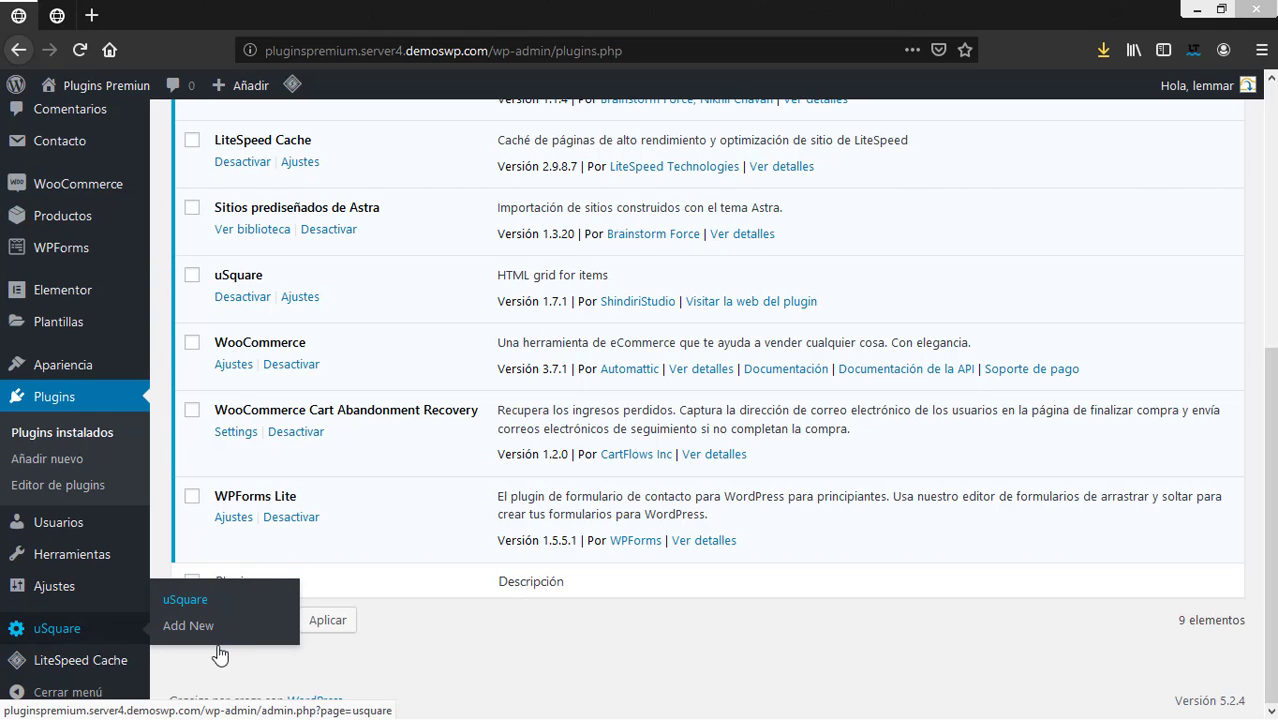
{"action": "left_click", "coordinate": [190, 625]}
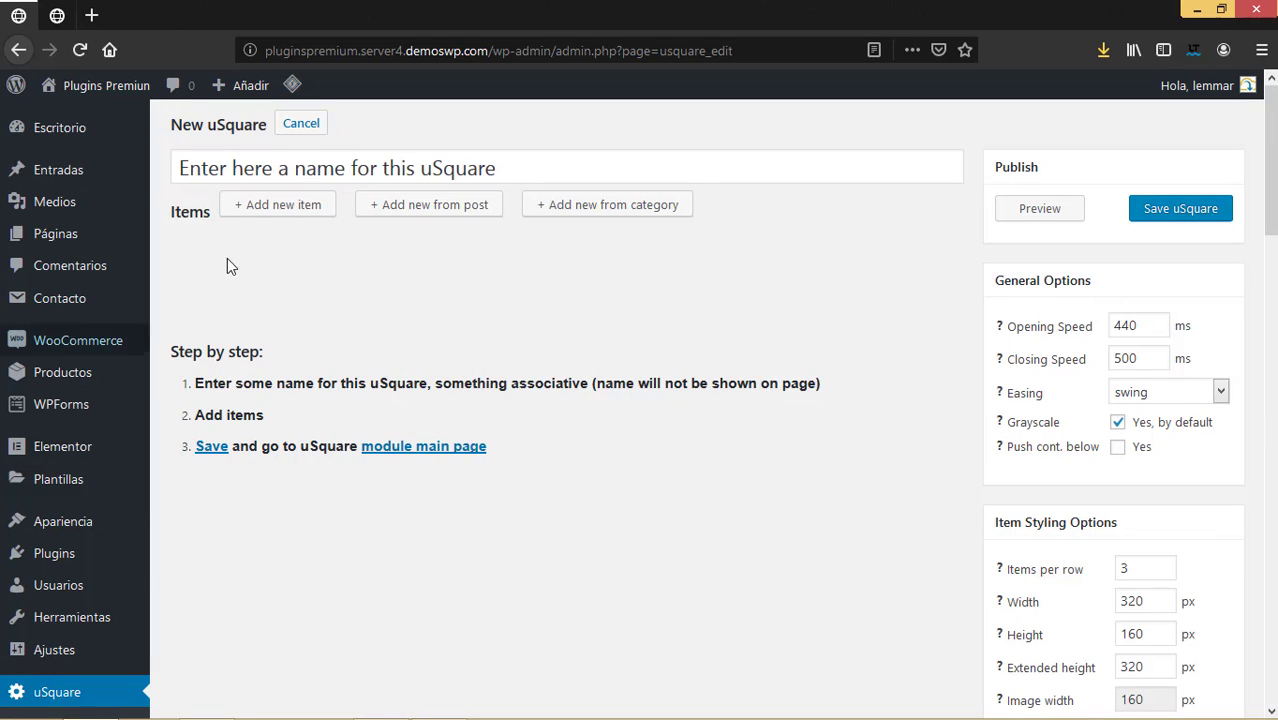
Replace the placeholder grid name with 'Ejemplo'.
{"action": "left_click", "coordinate": [226, 167]}
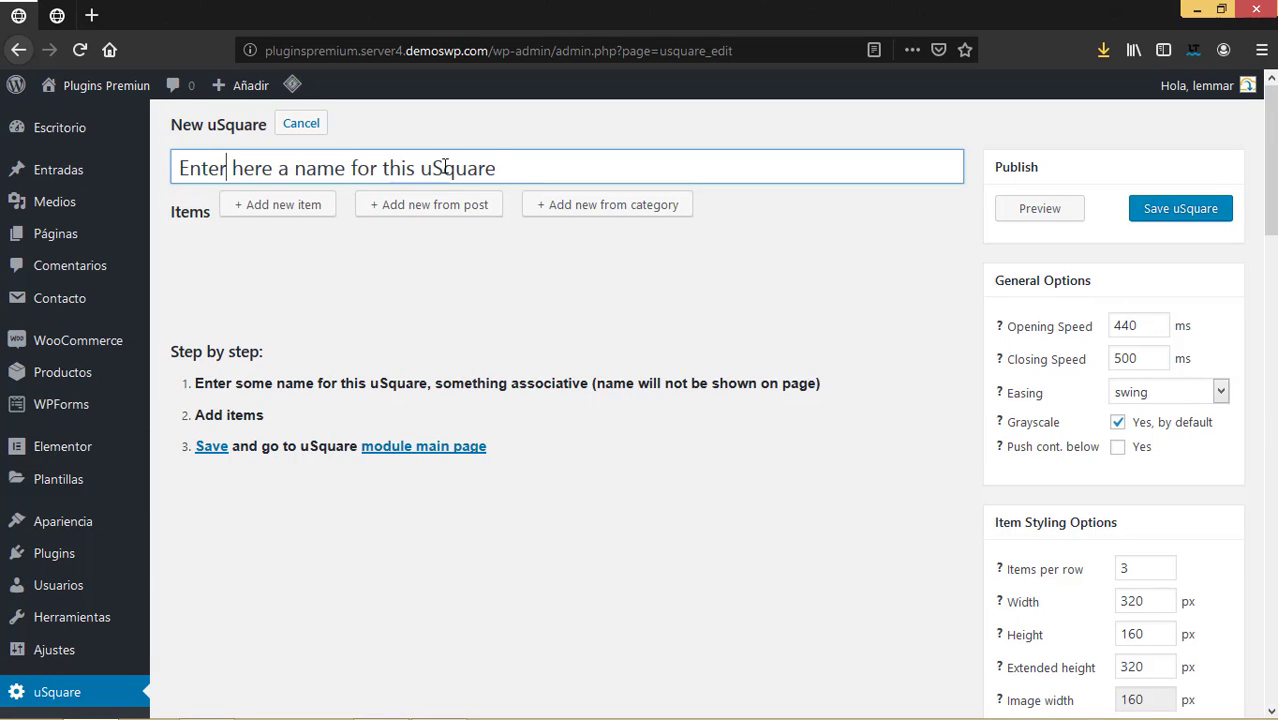
{"action": "left_click_drag", "start_coordinate": [500, 168], "coordinate": [40, 166]}
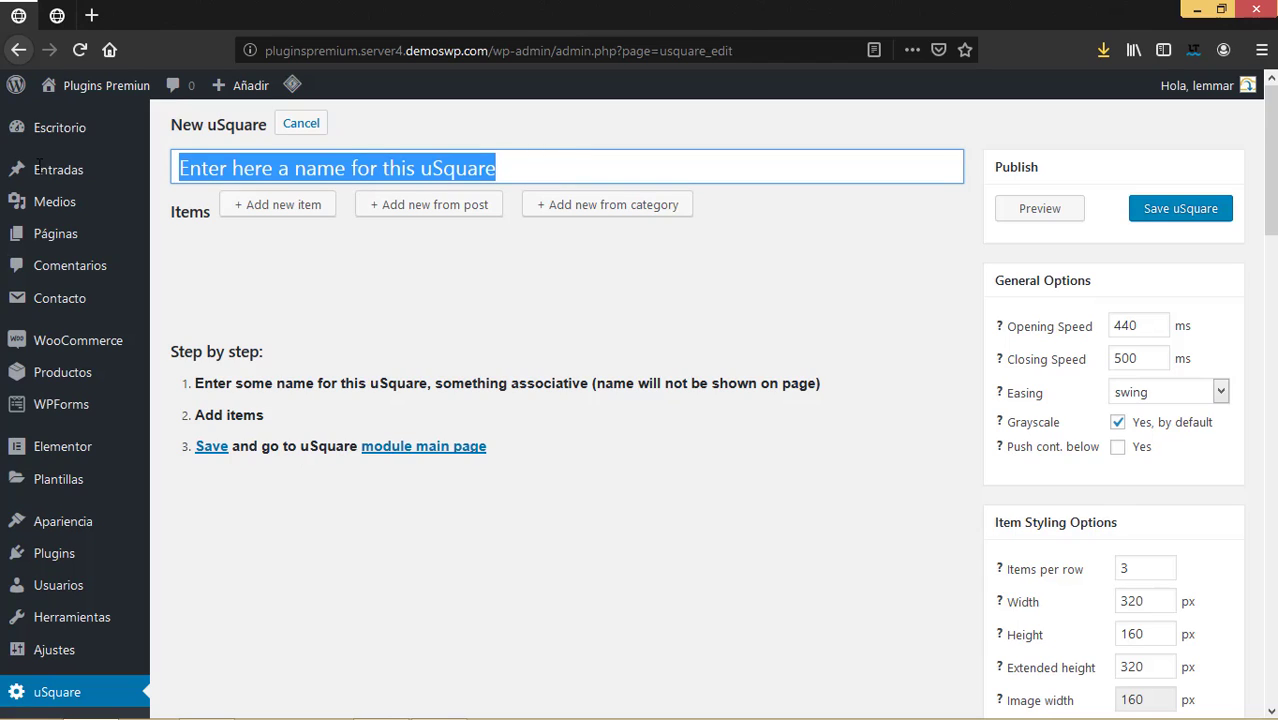
{"action": "key", "text": "BackSpace"}
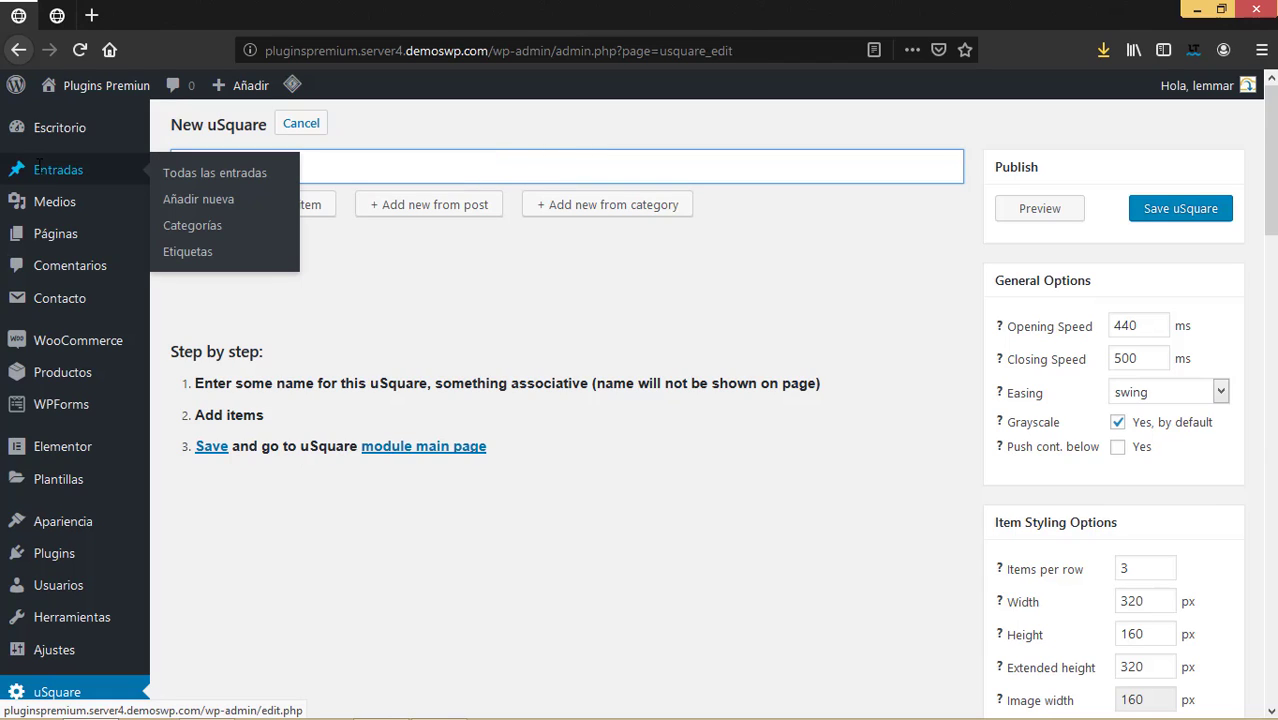
{"action": "type", "text": "Ejempl"}
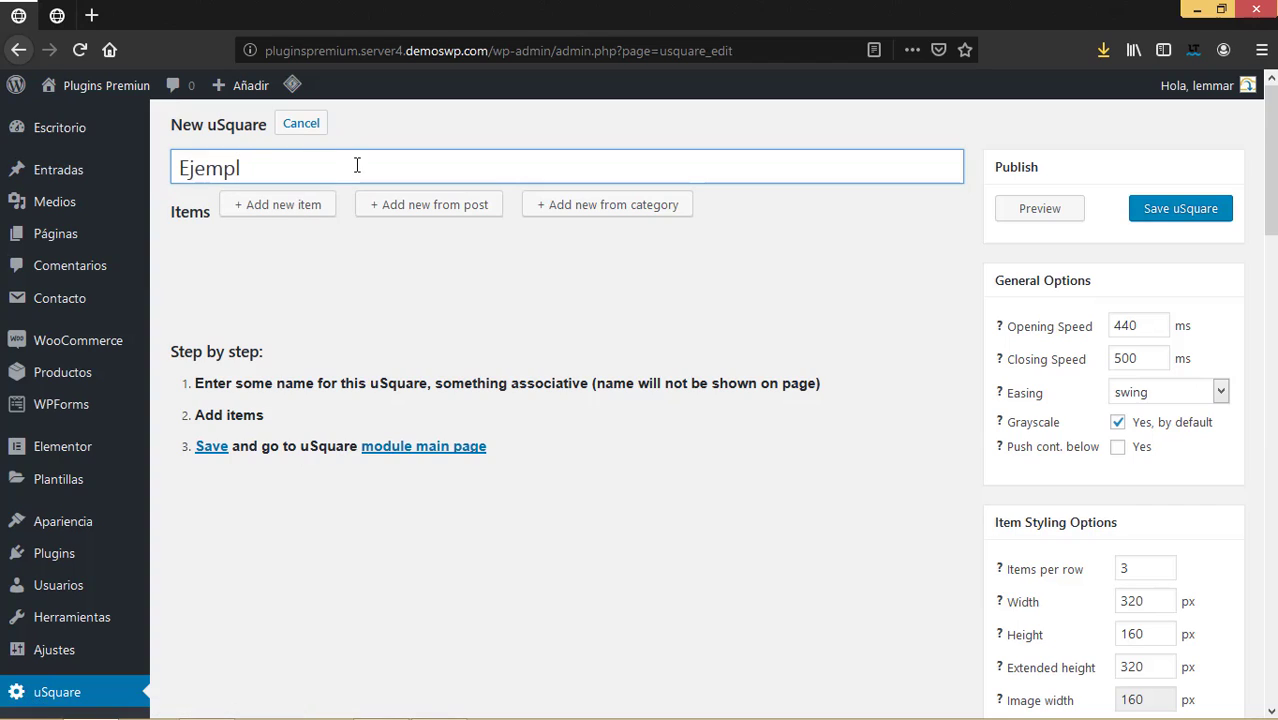
{"action": "type", "text": "o"}
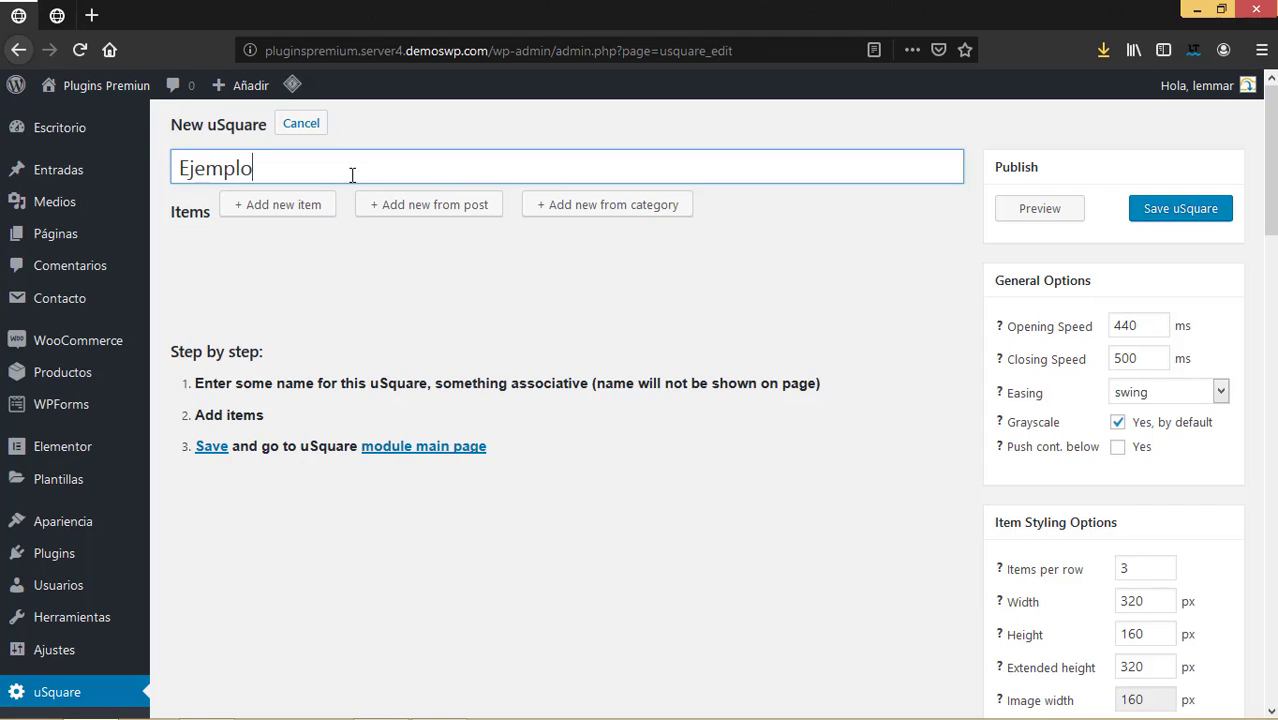
{"action": "mouse_move", "coordinate": [238, 170]}
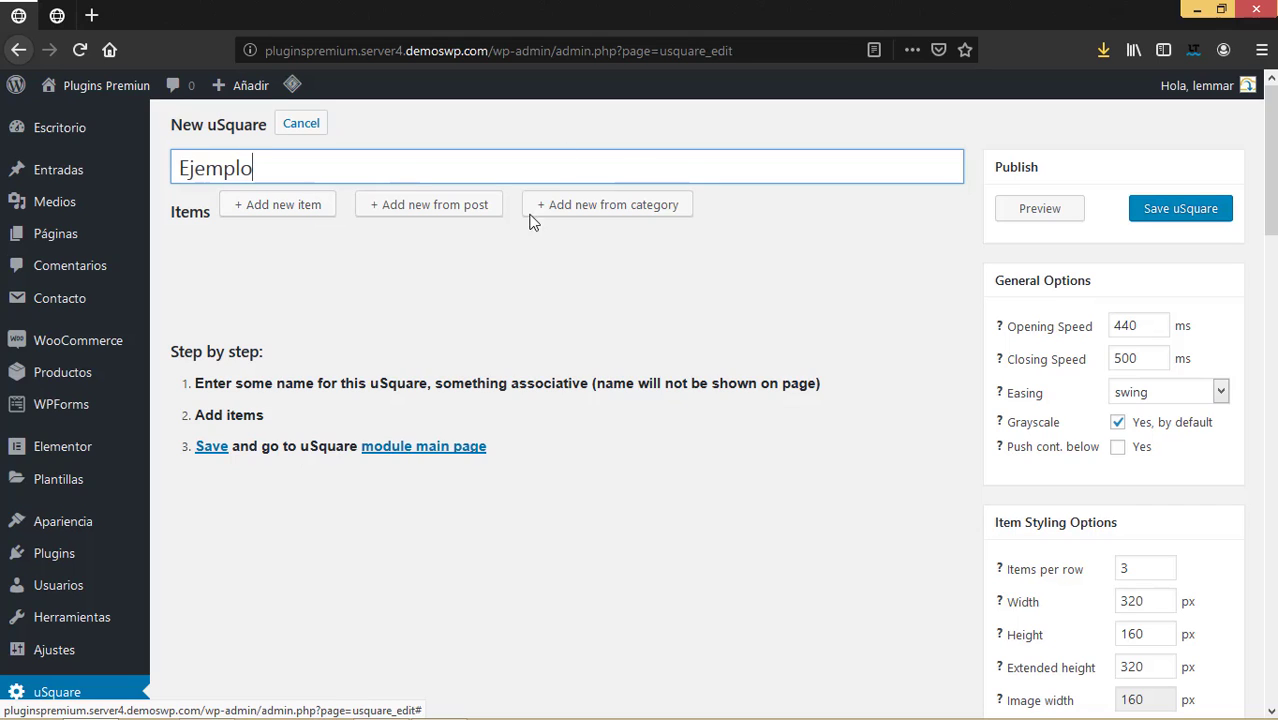
Import the Noticias category posts as grid items Noticia 1 to Noticia 3.
{"action": "left_click", "coordinate": [585, 210]}
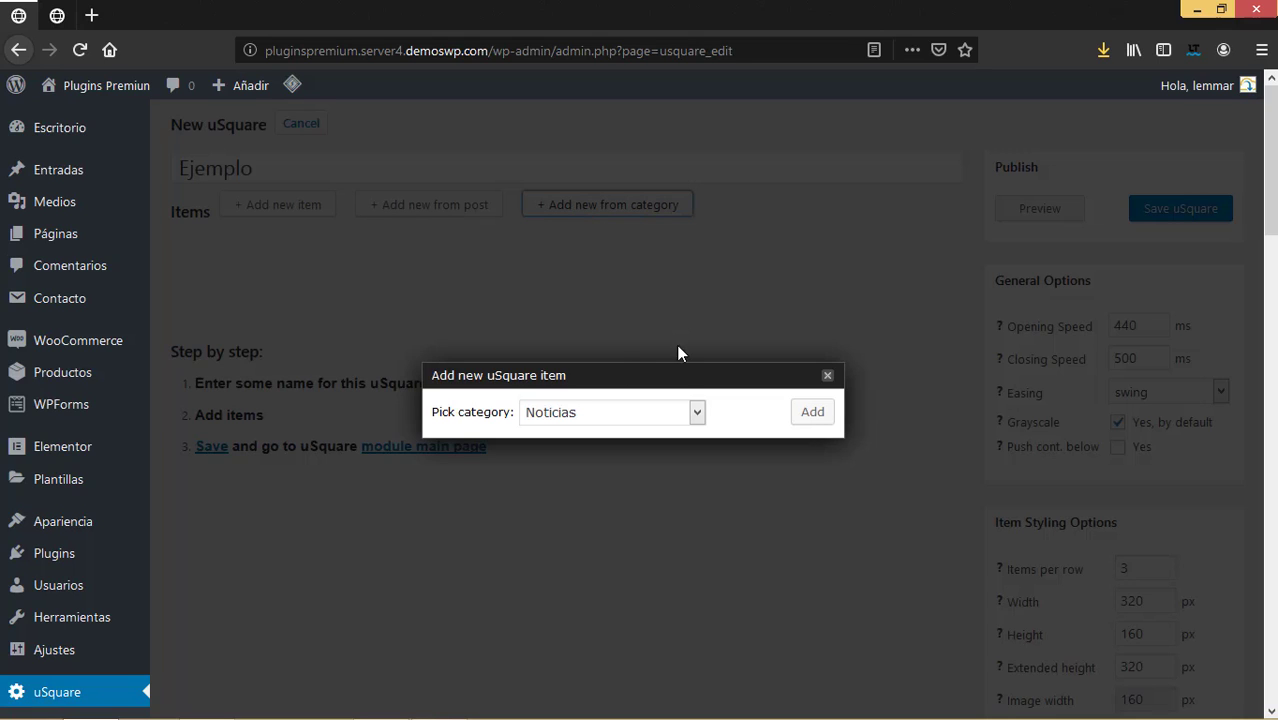
{"action": "left_click", "coordinate": [695, 412]}
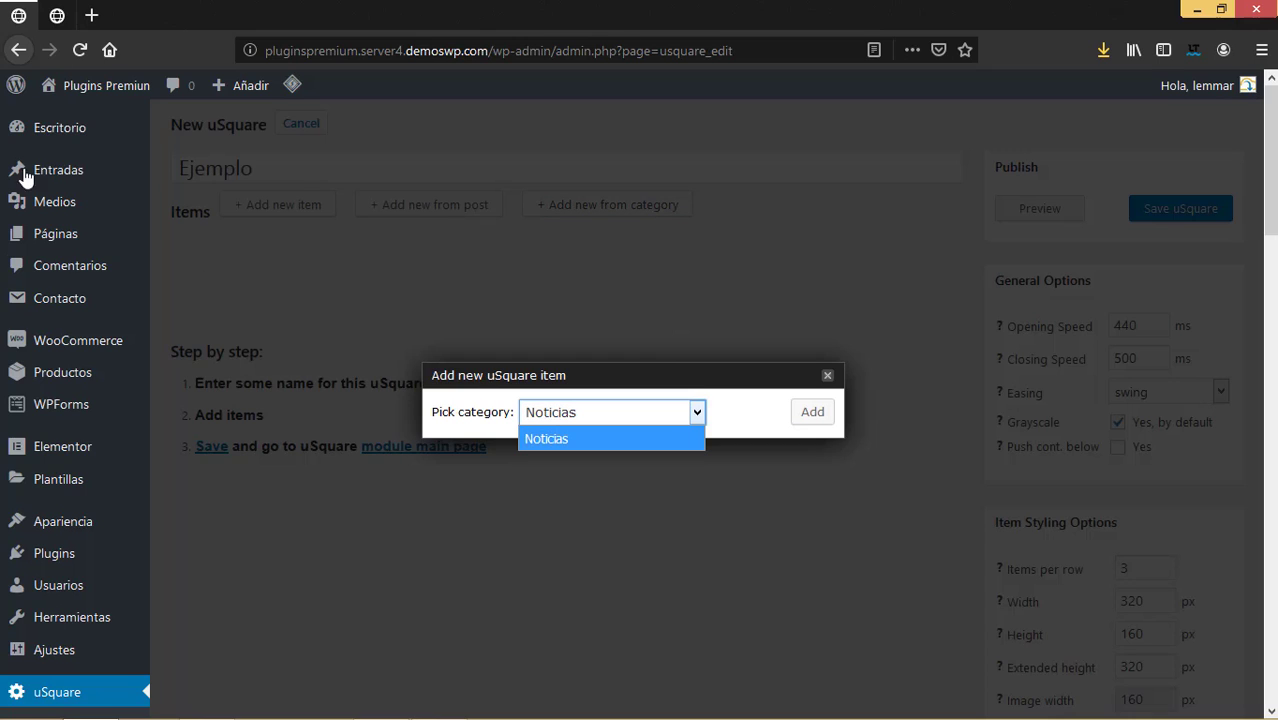
{"action": "left_click", "coordinate": [589, 439]}
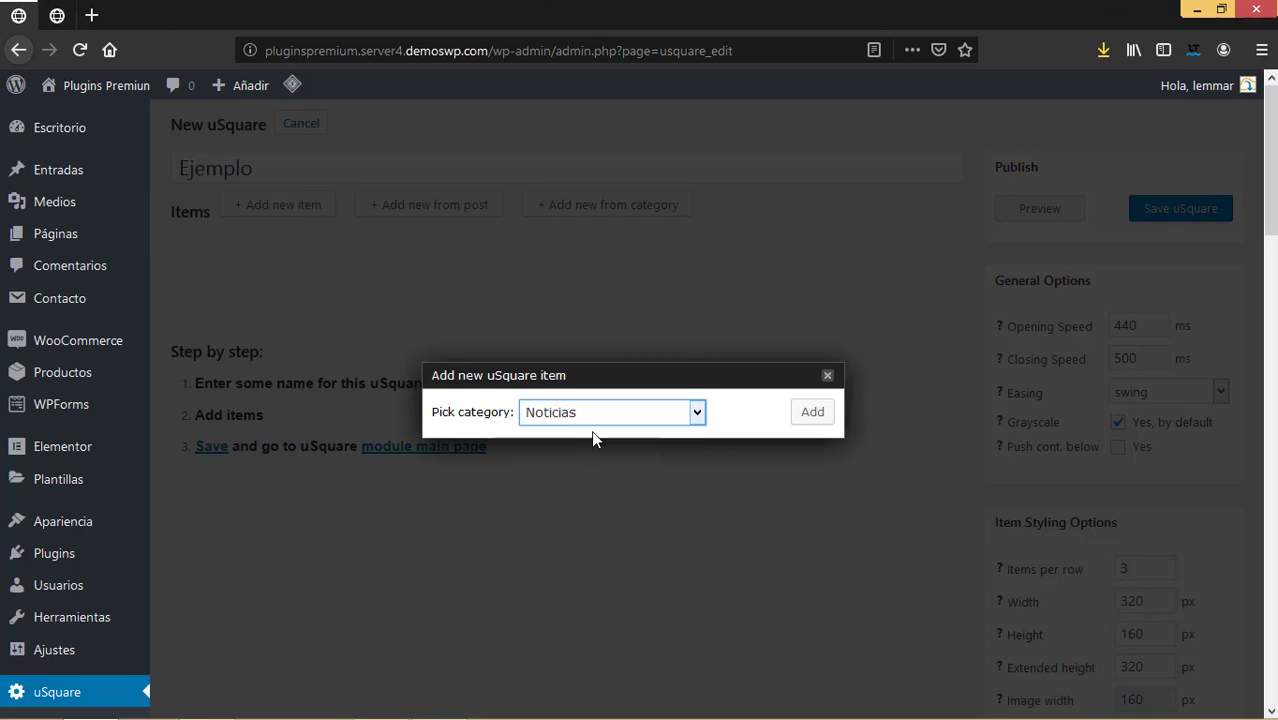
{"action": "left_click", "coordinate": [815, 418]}
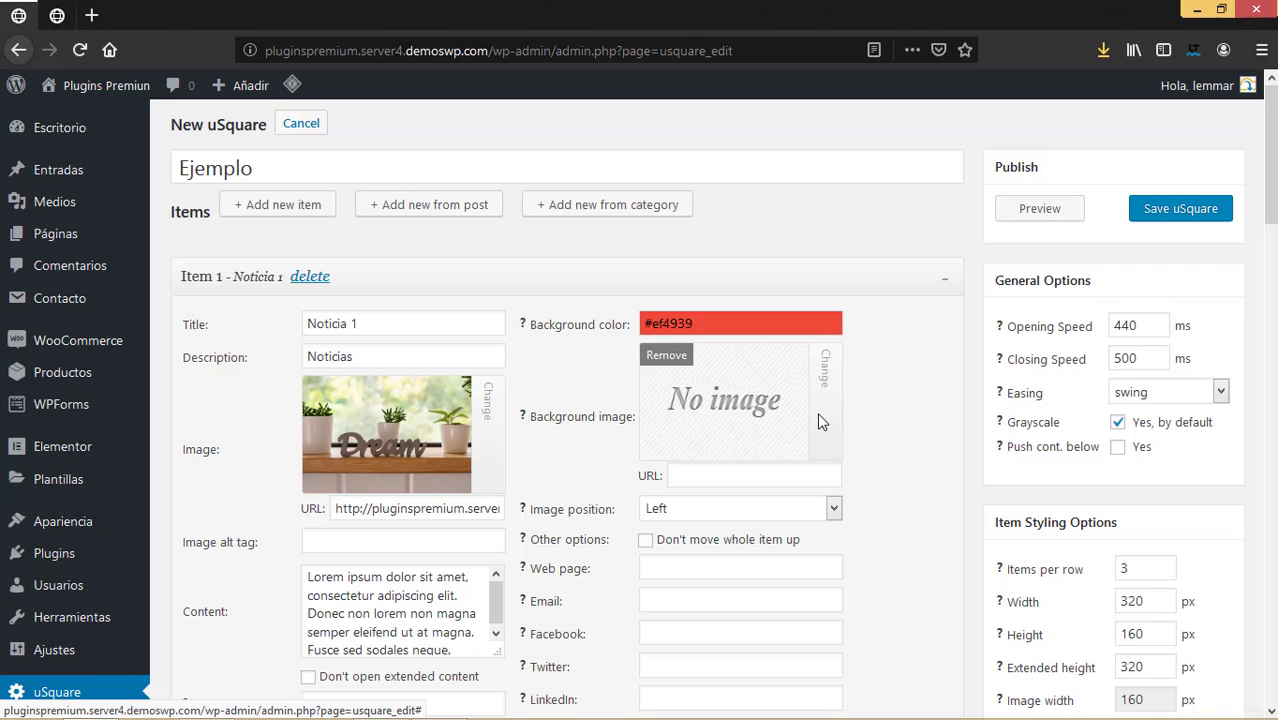
{"action": "scroll", "coordinate": [487, 400], "scroll_direction": "down", "scroll_amount": 4}
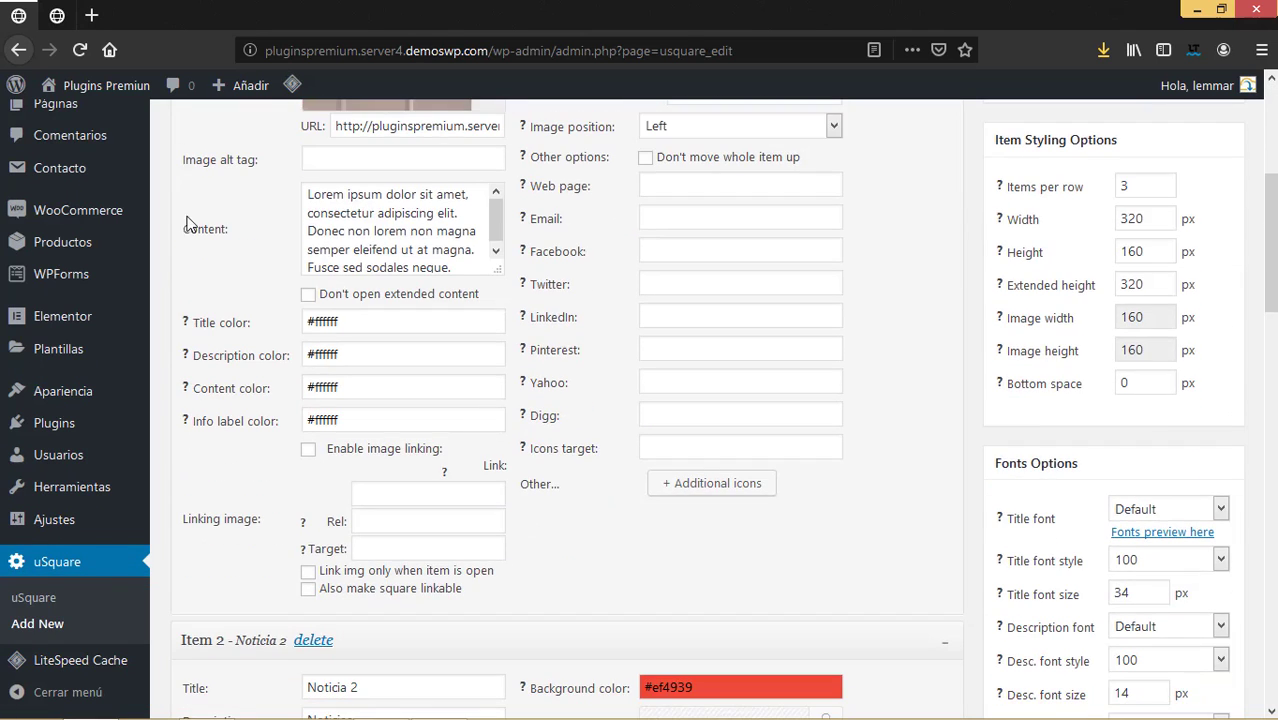
{"action": "scroll", "coordinate": [420, 490], "scroll_direction": "down", "scroll_amount": 4}
{"action": "scroll", "coordinate": [429, 477], "scroll_direction": "down", "scroll_amount": 12}
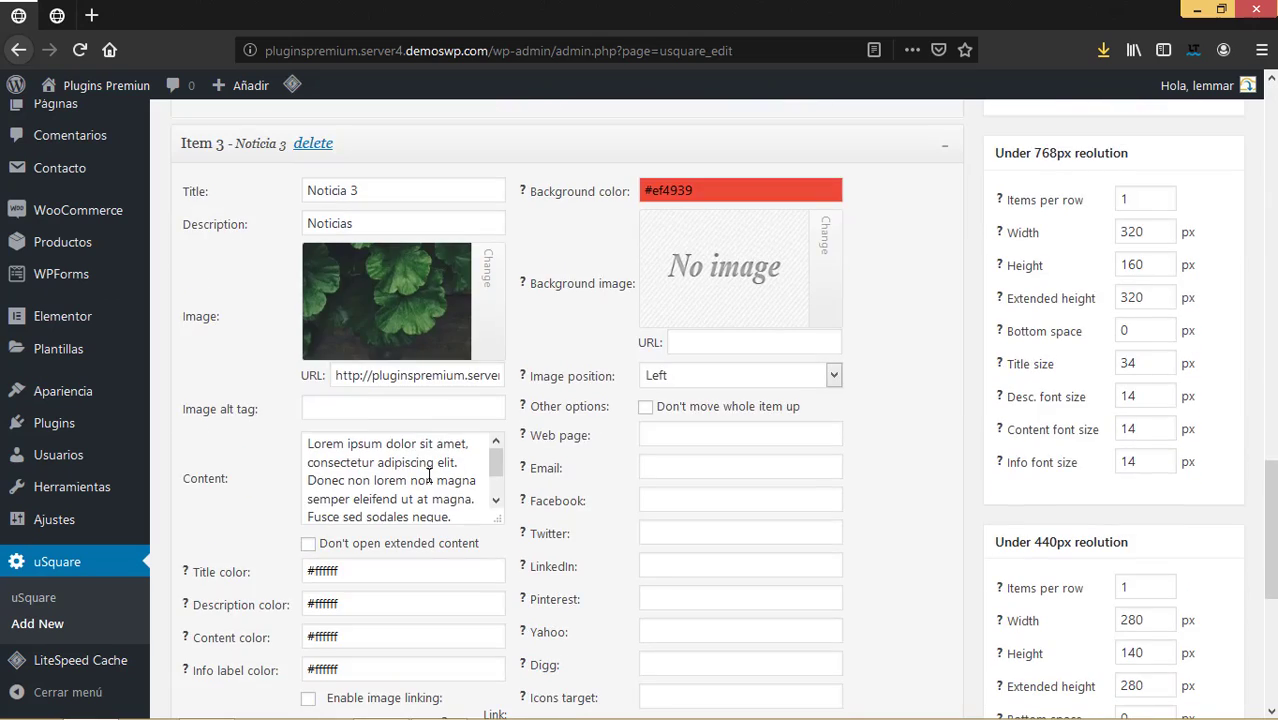
{"action": "scroll", "coordinate": [432, 469], "scroll_direction": "up", "scroll_amount": 20}
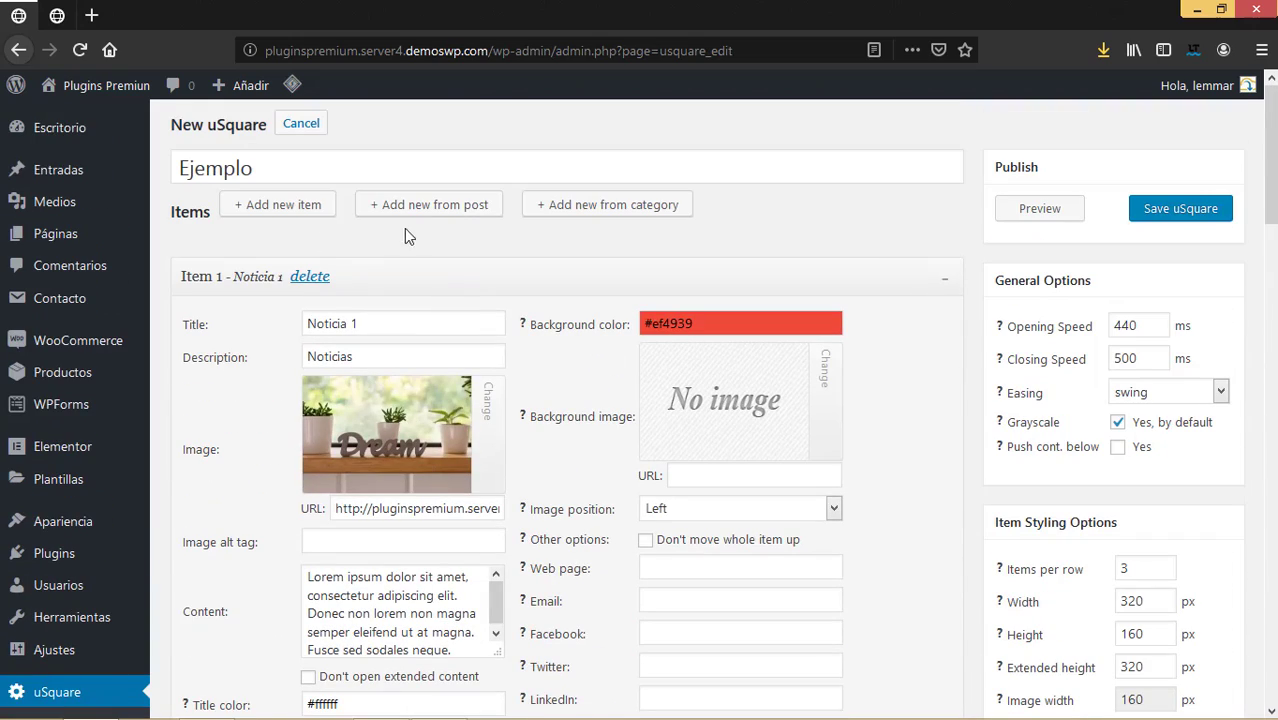
Add the Money Plant post as a grid item, found by searching 'p'.
{"action": "left_click", "coordinate": [432, 208]}
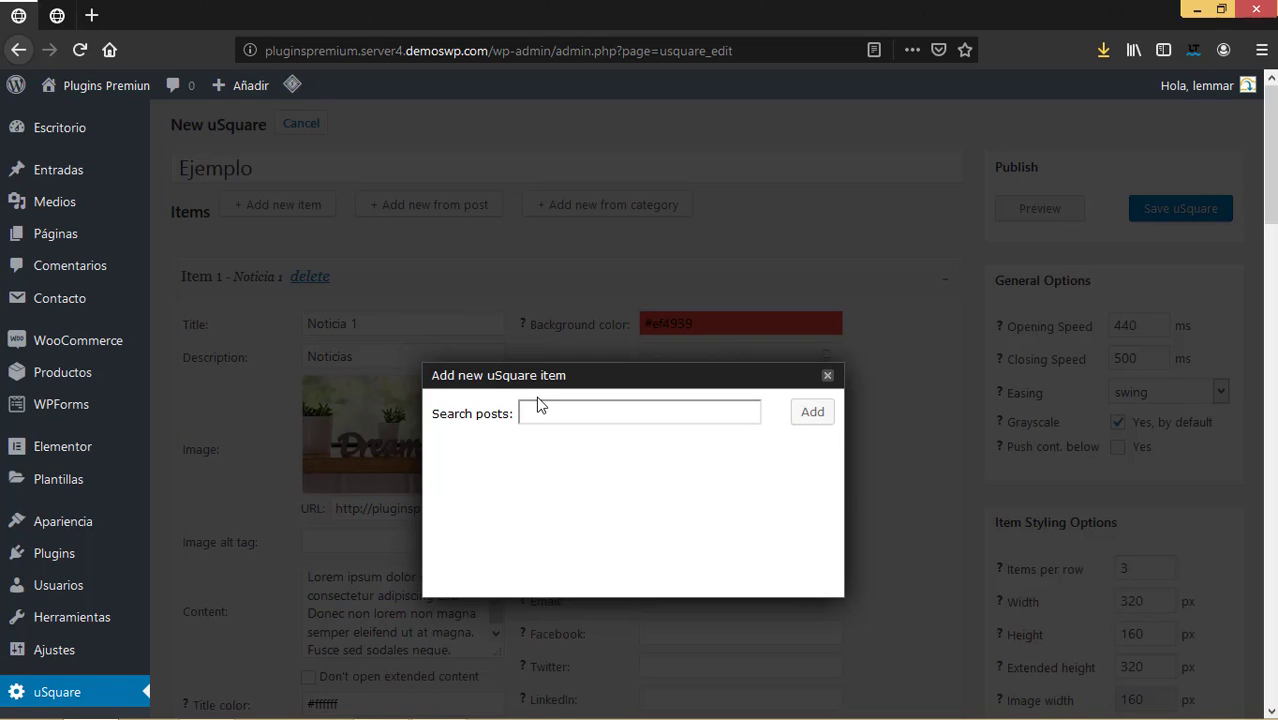
{"action": "type", "text": "p"}
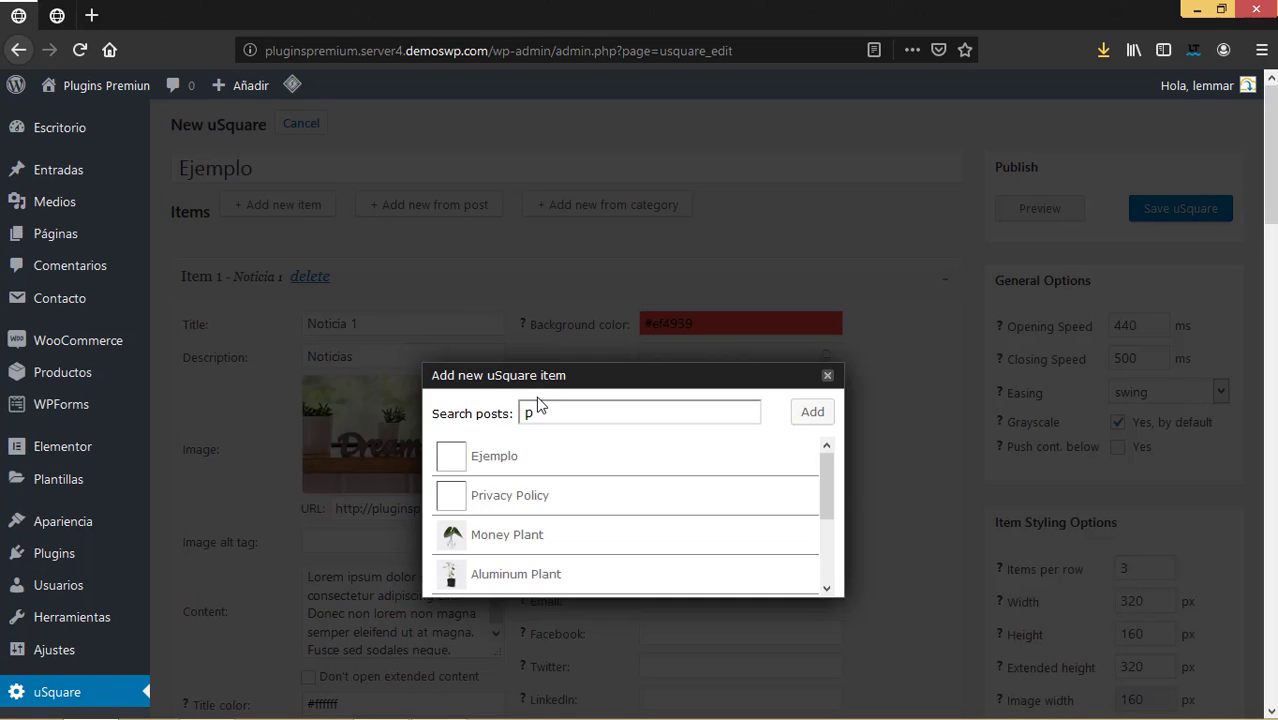
{"action": "scroll", "coordinate": [646, 520], "scroll_direction": "down", "scroll_amount": 1}
{"action": "scroll", "coordinate": [646, 522], "scroll_direction": "down", "scroll_amount": 1}
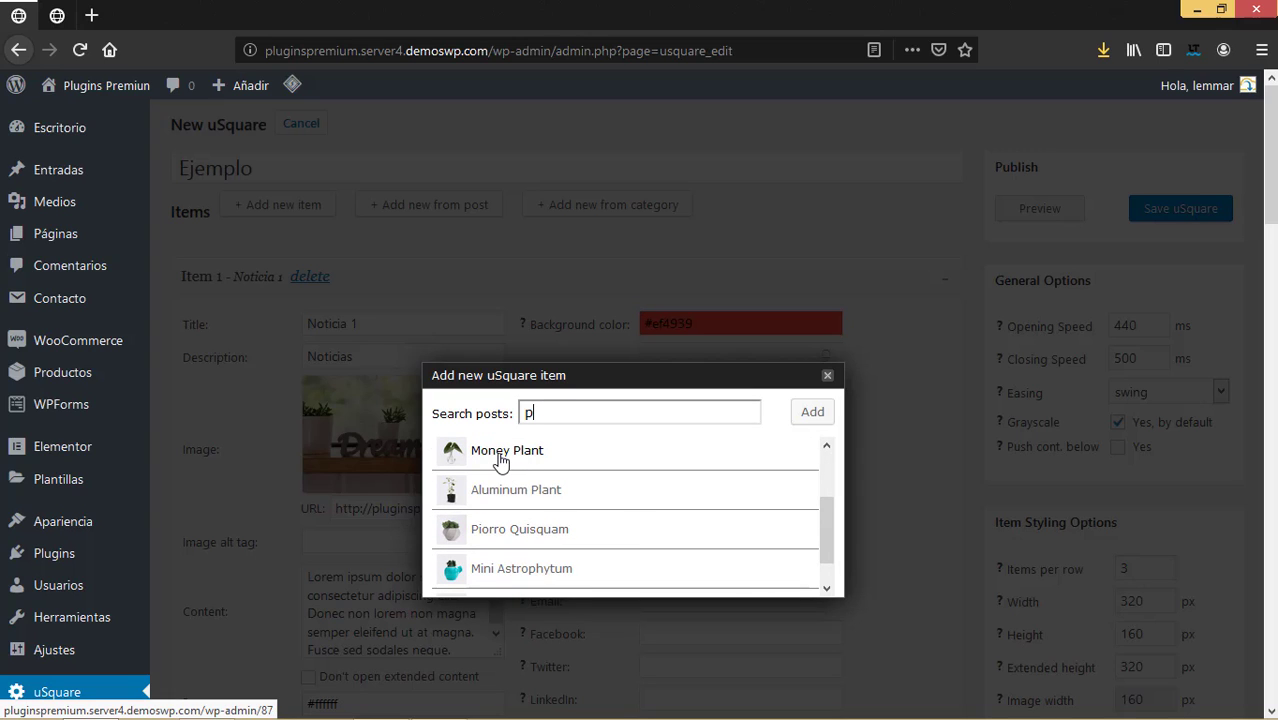
{"action": "left_click", "coordinate": [500, 459]}
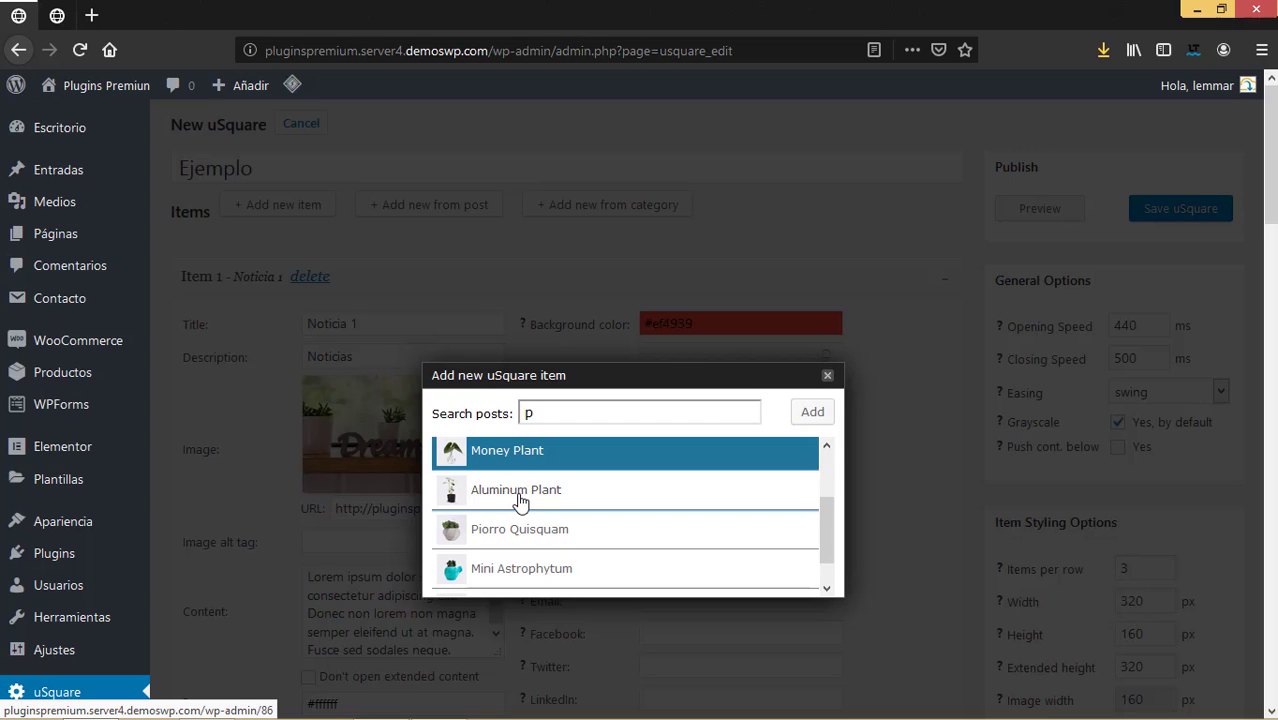
{"action": "left_click", "coordinate": [519, 497]}
{"action": "left_click", "coordinate": [517, 462]}
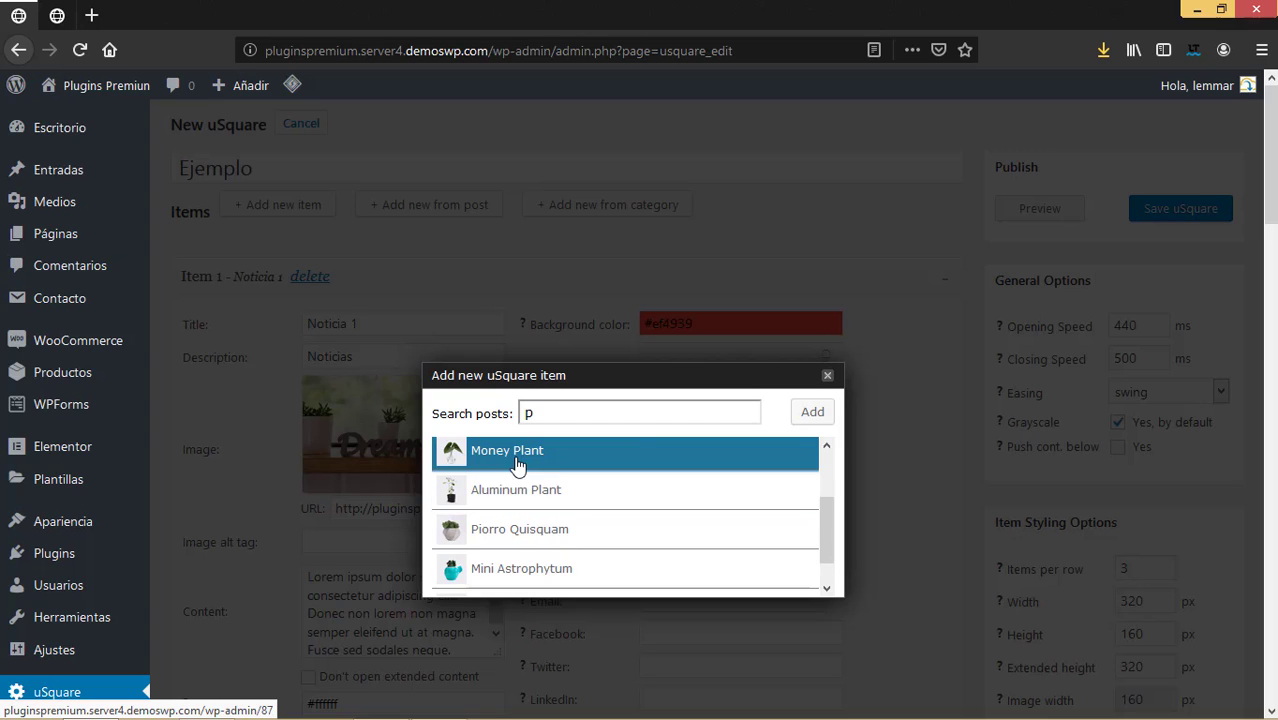
{"action": "left_click", "coordinate": [813, 413]}
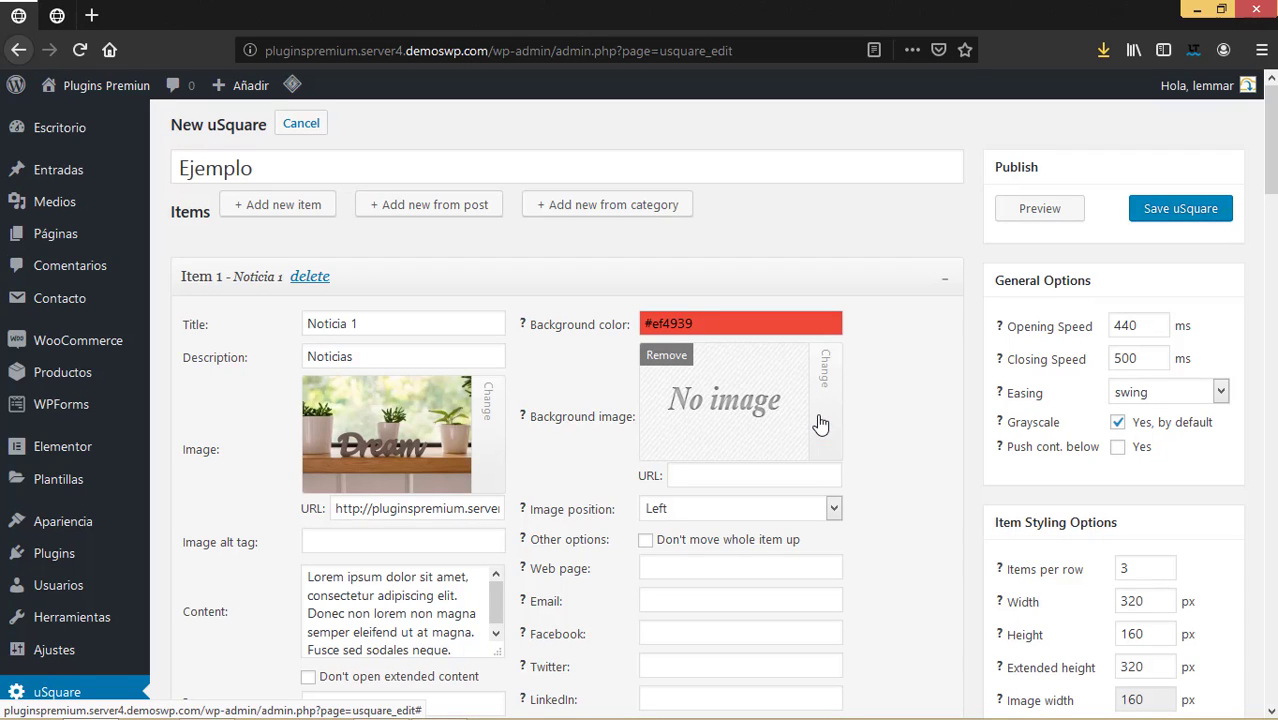
Add the Pierro Quisquam post as another grid item and review the list.
{"action": "left_click", "coordinate": [452, 208]}
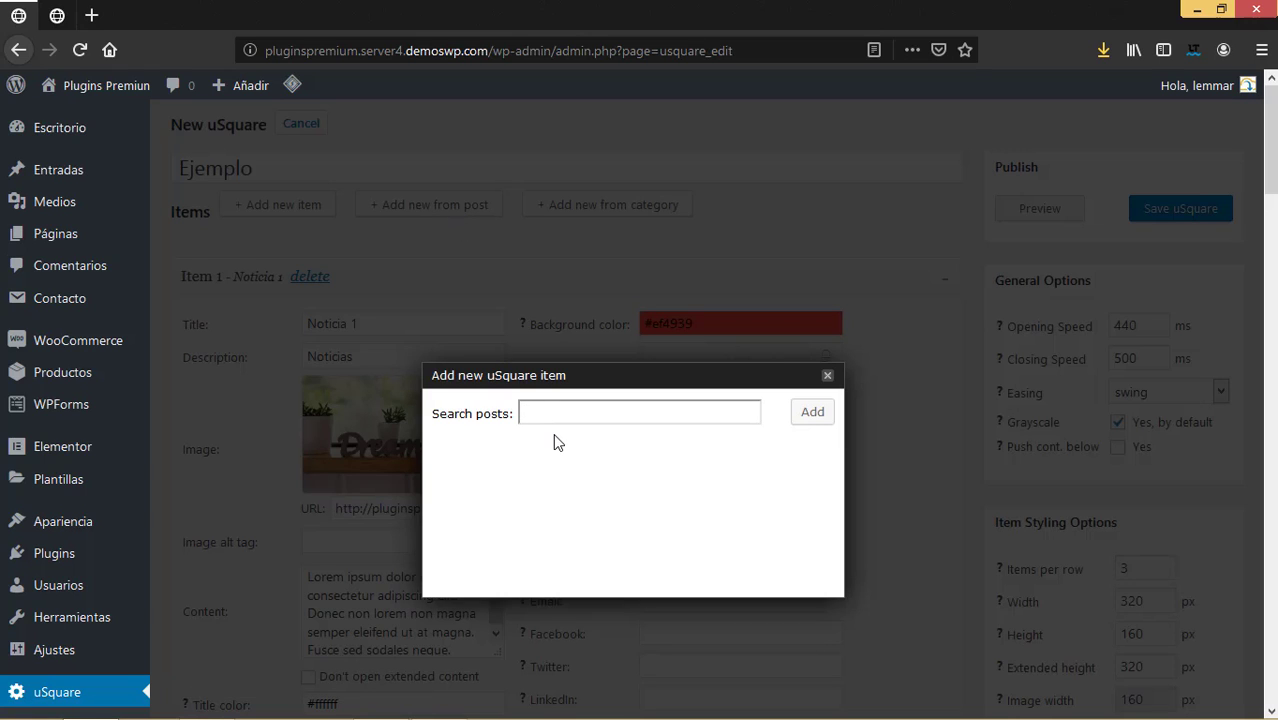
{"action": "type", "text": "p"}
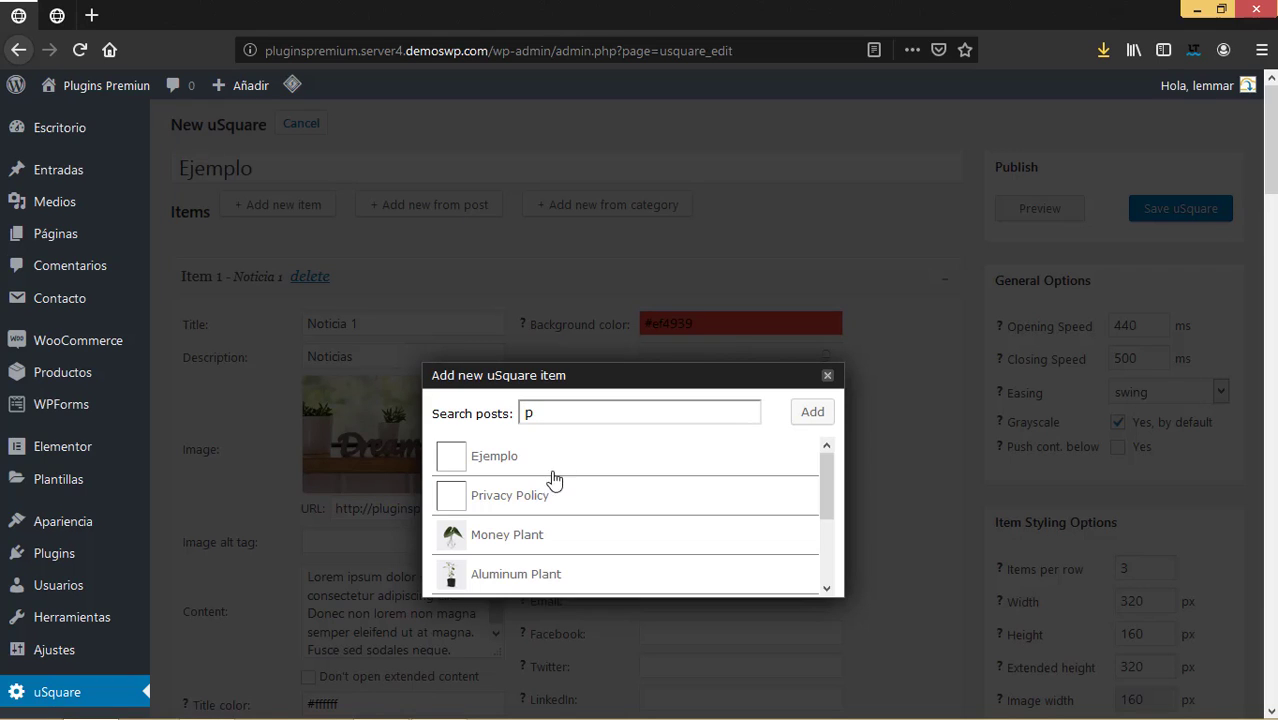
{"action": "scroll", "coordinate": [543, 500], "scroll_direction": "down", "scroll_amount": 2}
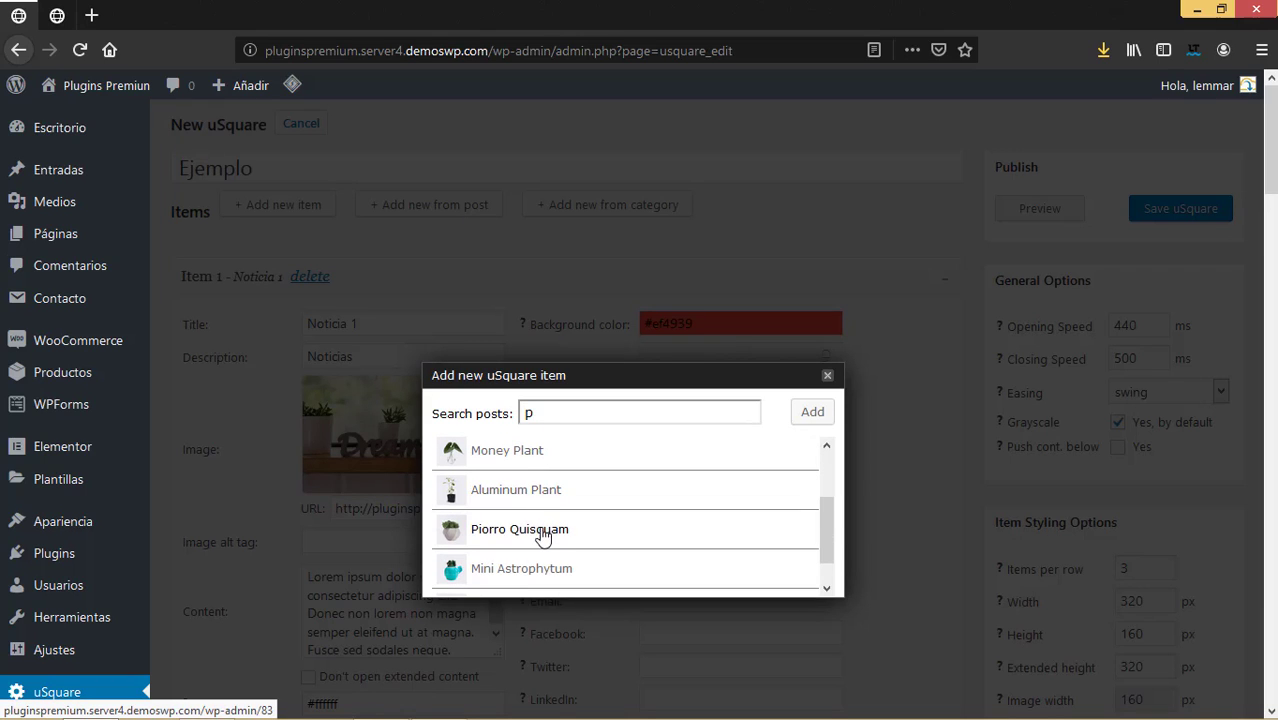
{"action": "left_click", "coordinate": [519, 529]}
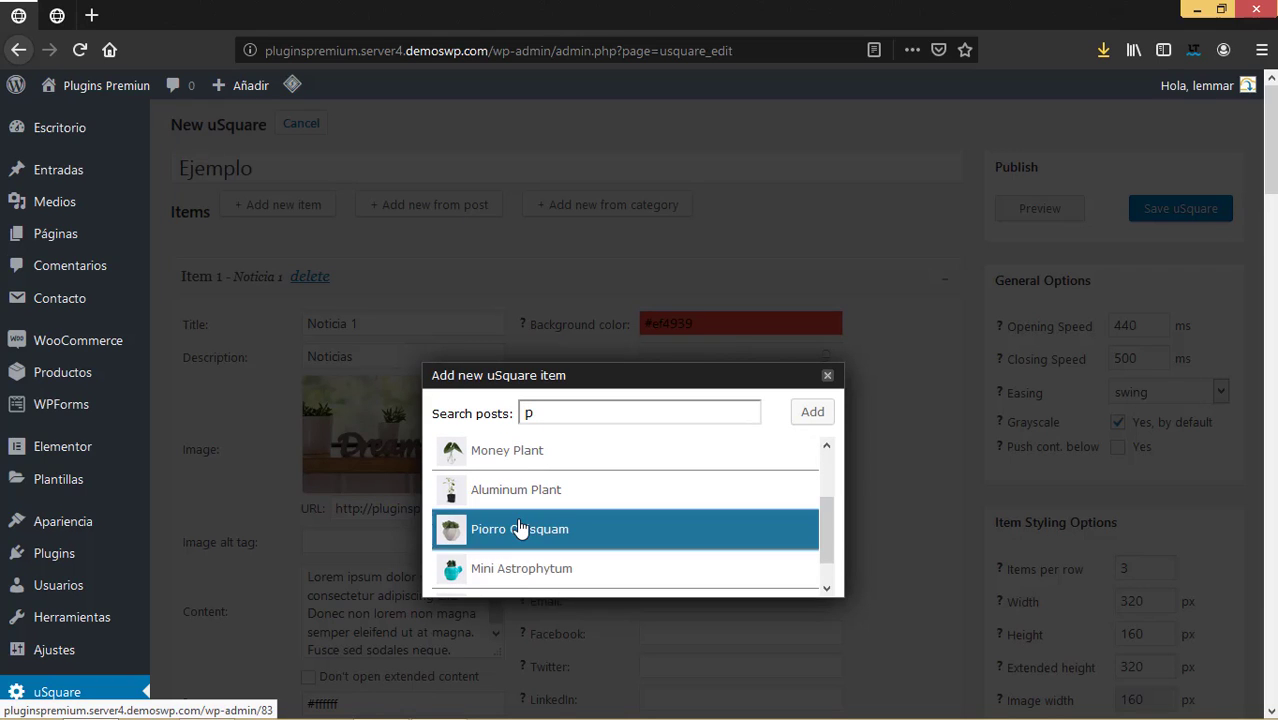
{"action": "left_click", "coordinate": [822, 414]}
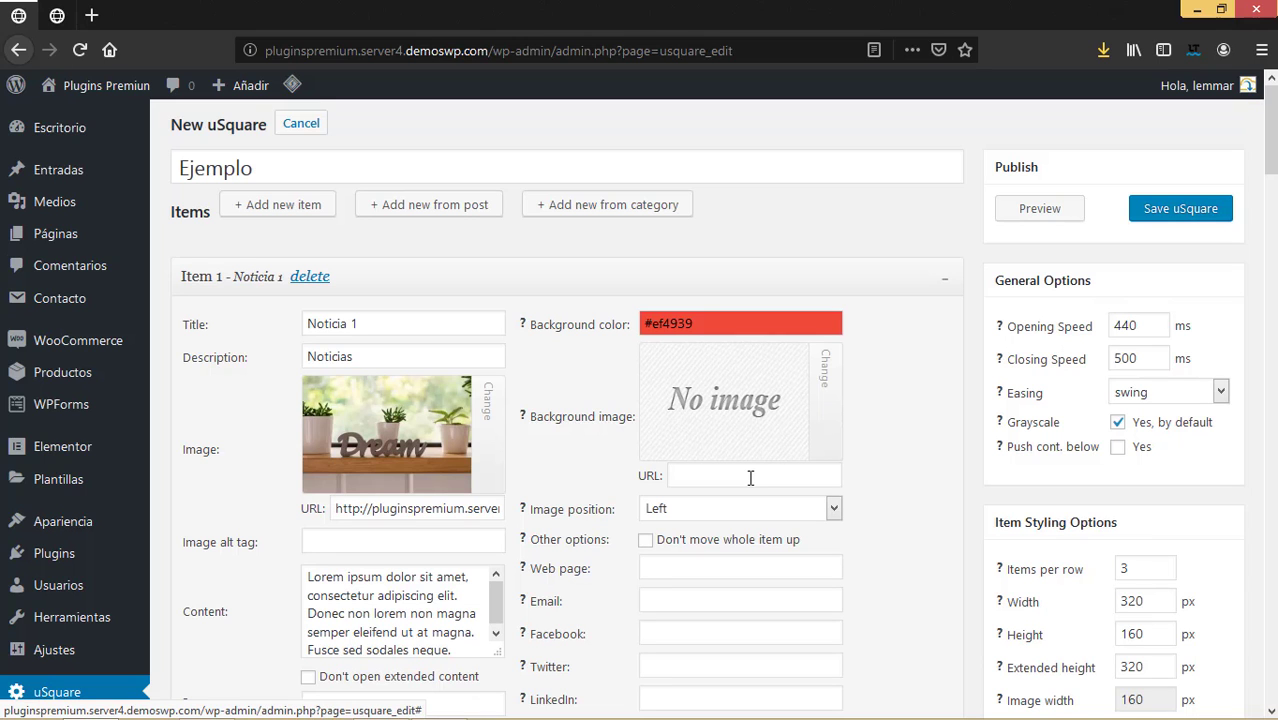
{"action": "scroll", "coordinate": [750, 477], "scroll_direction": "down", "scroll_amount": 12}
{"action": "scroll", "coordinate": [750, 477], "scroll_direction": "down", "scroll_amount": 11}
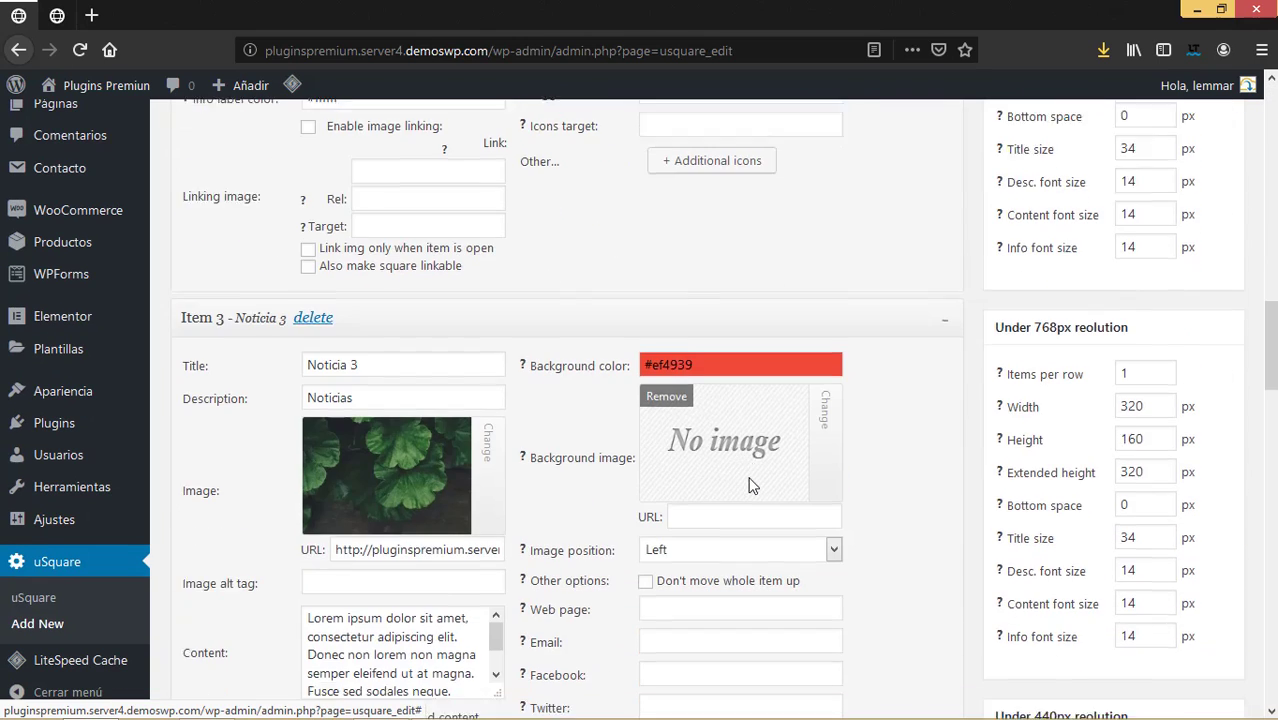
{"action": "scroll", "coordinate": [750, 477], "scroll_direction": "down", "scroll_amount": 6}
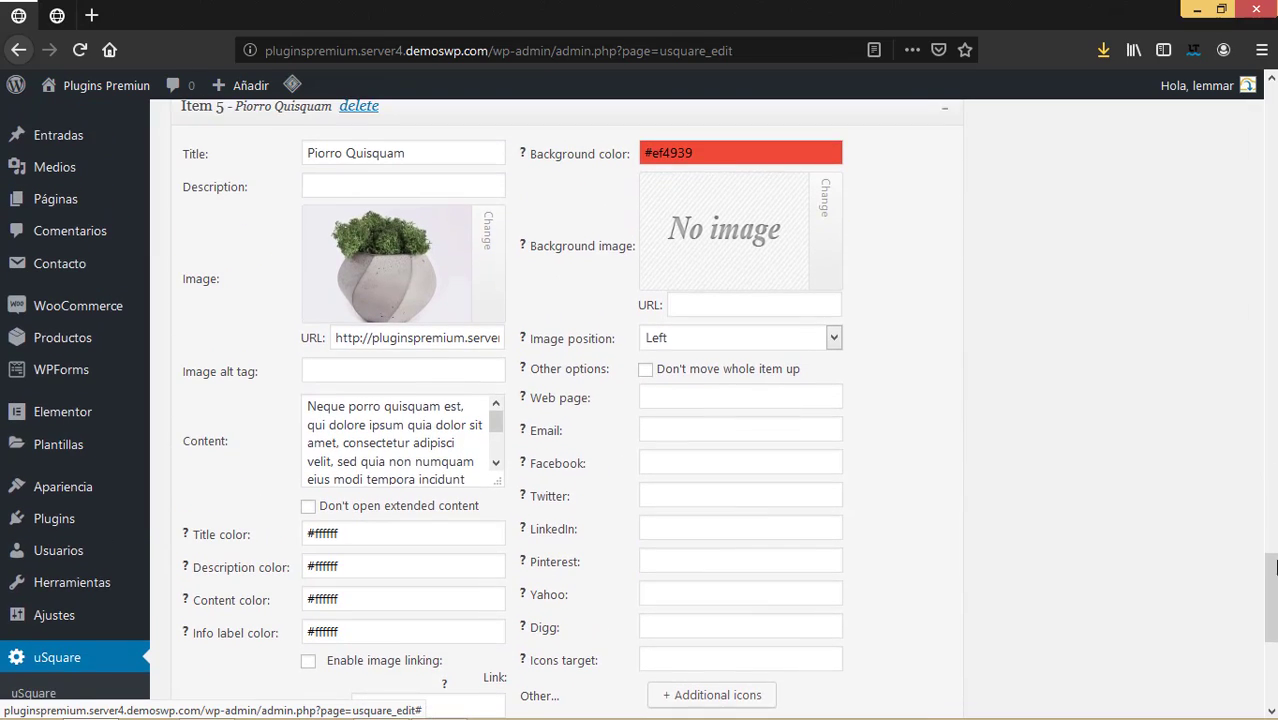
{"action": "left_click_drag", "start_coordinate": [1270, 597], "coordinate": [1270, 126]}
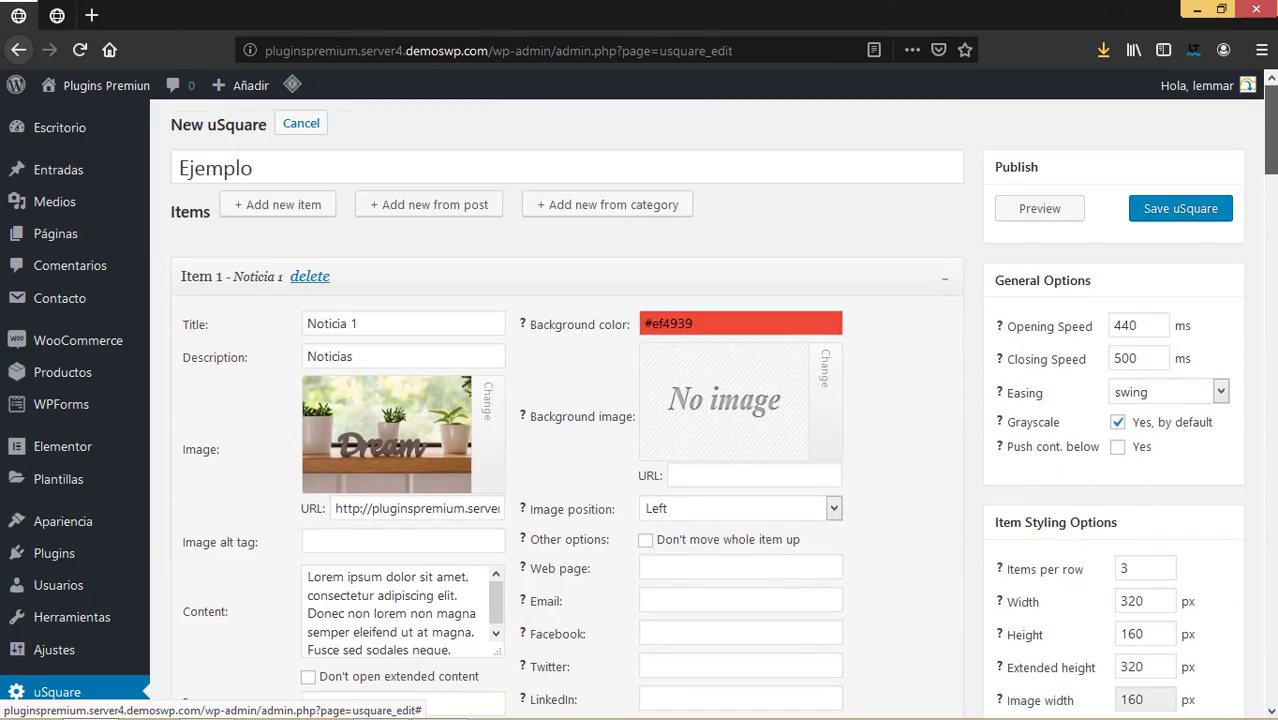
Add a new blank item, Item 6, to the grid.
{"action": "left_click", "coordinate": [328, 217]}
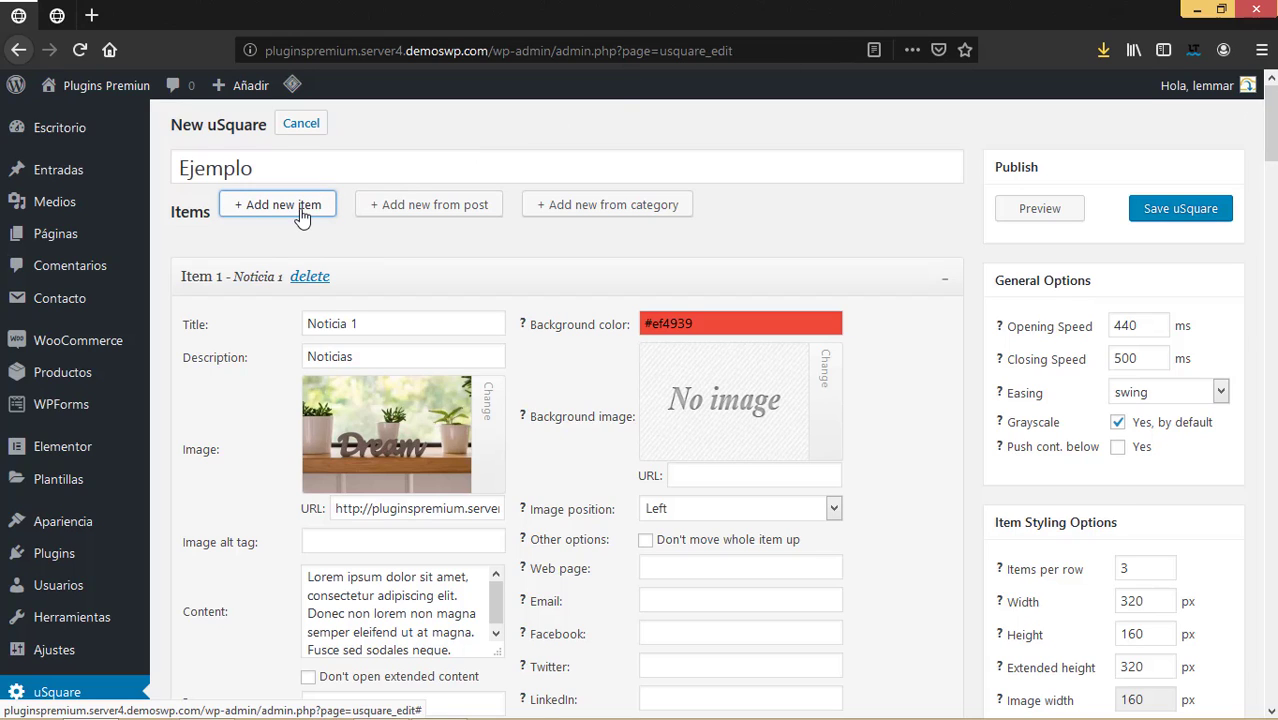
{"action": "scroll", "coordinate": [305, 248], "scroll_direction": "down", "scroll_amount": 20}
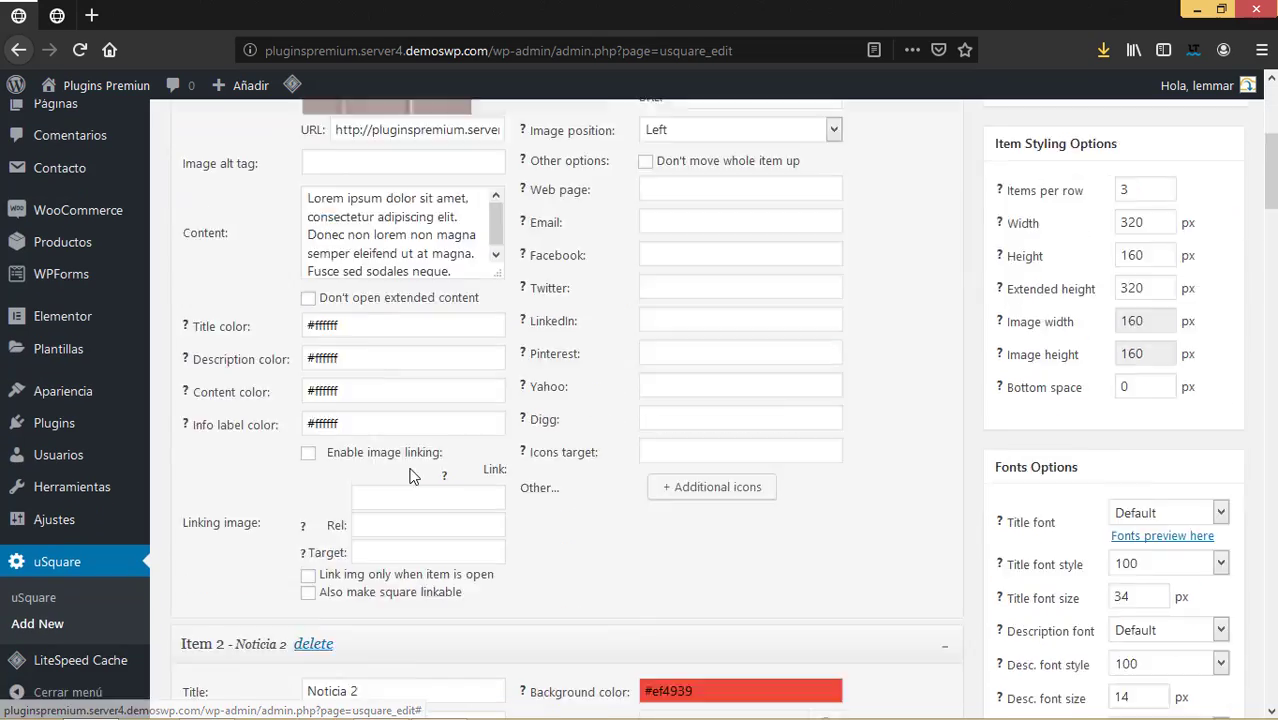
{"action": "scroll", "coordinate": [417, 457], "scroll_direction": "down", "scroll_amount": 7}
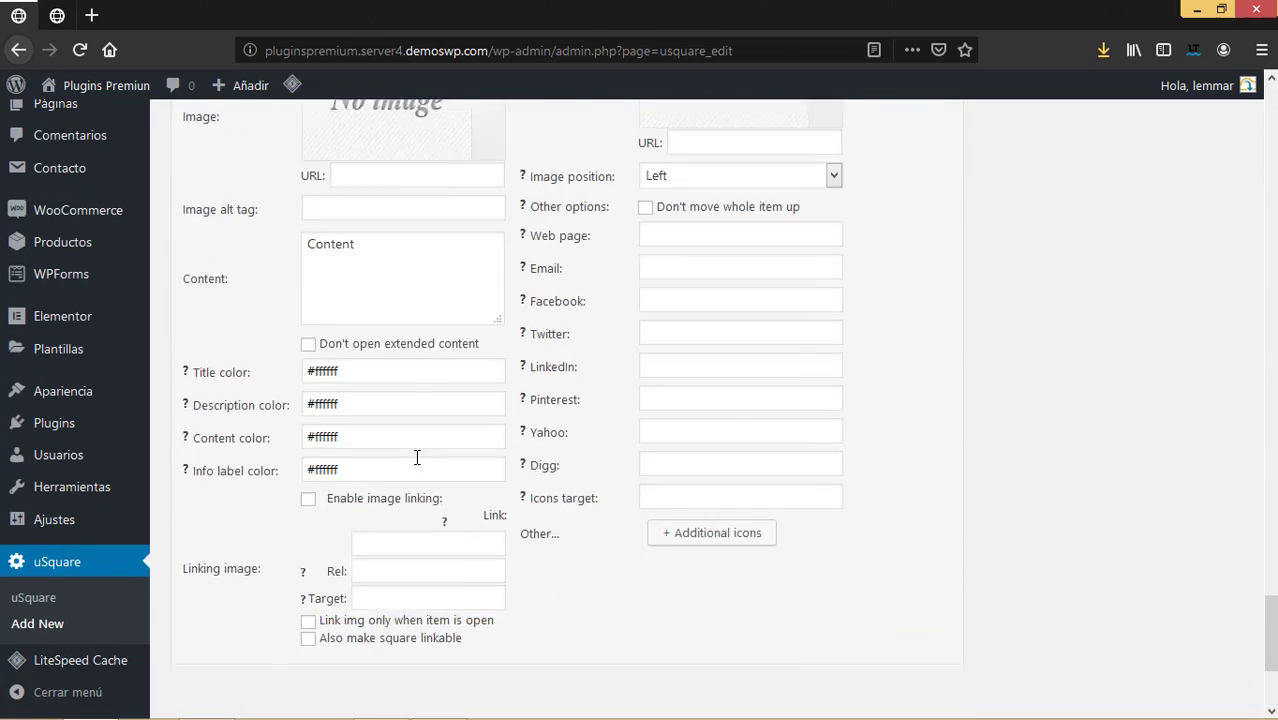
{"action": "scroll", "coordinate": [417, 457], "scroll_direction": "up", "scroll_amount": 4}
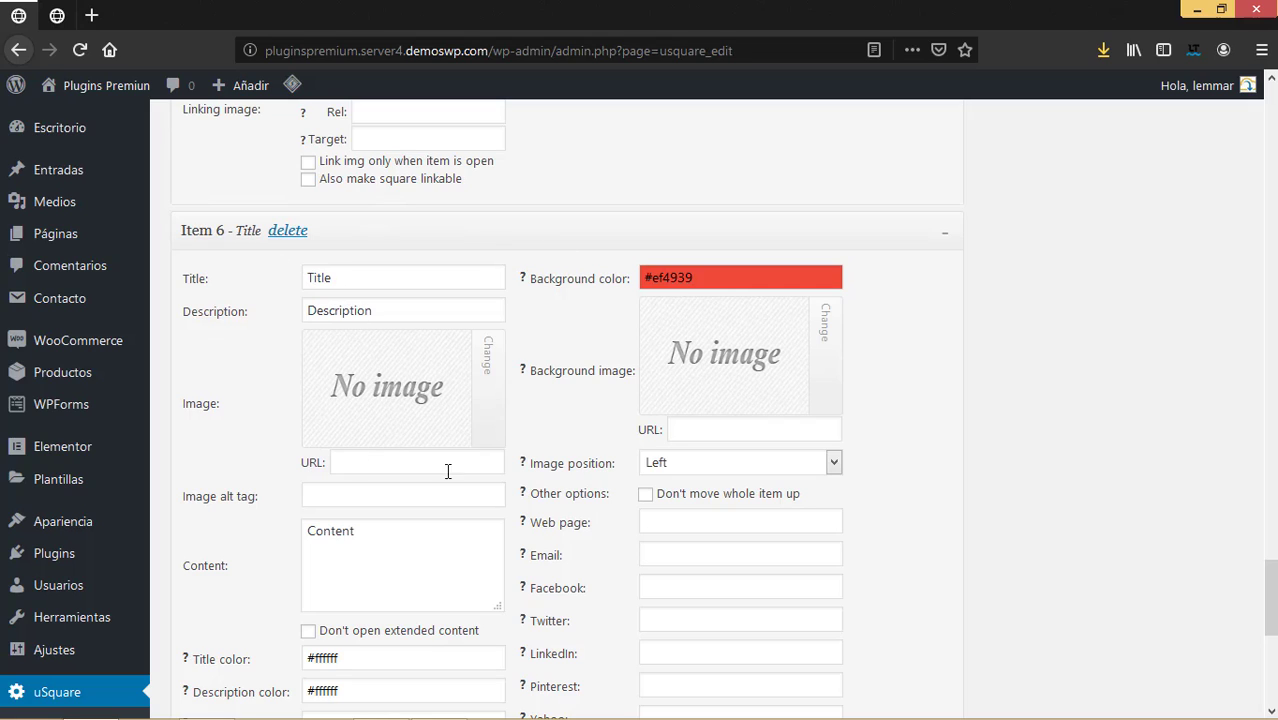
Title Item 6 'Testimonio' with the description 'Testimonio de cliente'.
{"action": "left_click_drag", "start_coordinate": [378, 284], "coordinate": [294, 268]}
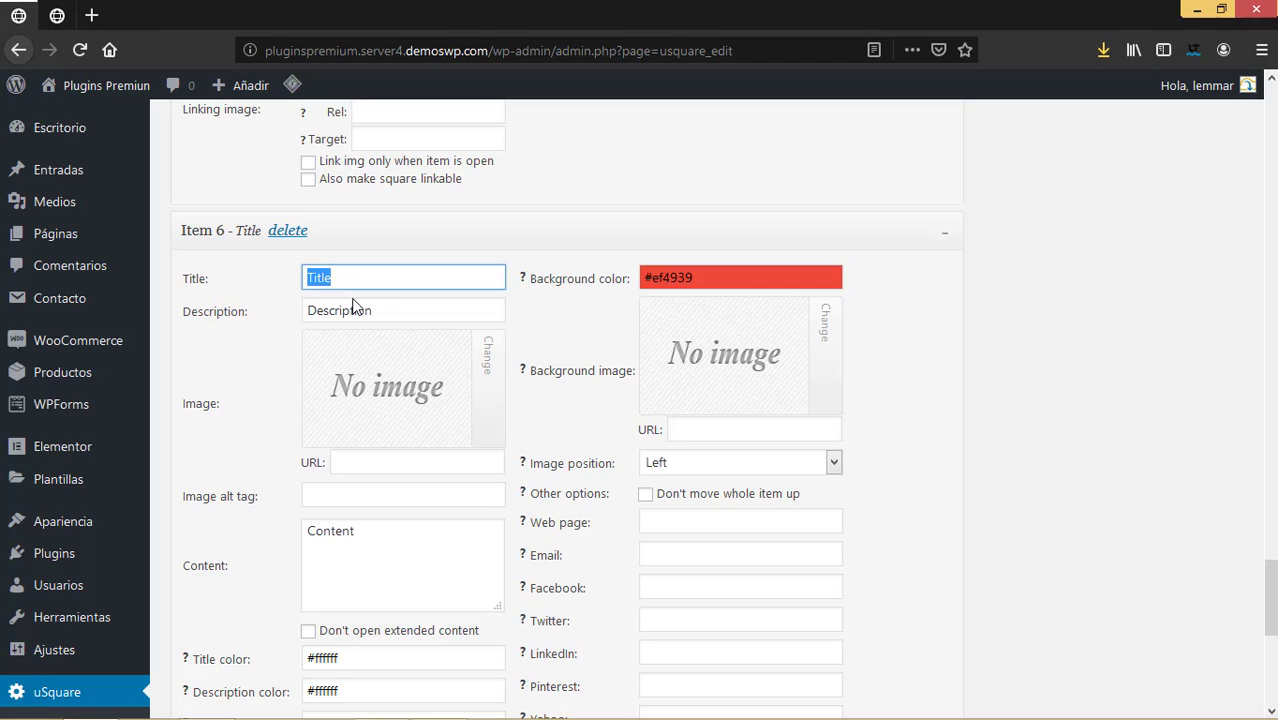
{"action": "type", "text": "testimoni"}
{"action": "key", "text": "BackSpace"}
{"action": "key", "text": "BackSpace"}
{"action": "key", "text": "BackSpace"}
{"action": "key", "text": "BackSpace"}
{"action": "key", "text": "BackSpace"}
{"action": "key", "text": "BackSpace"}
{"action": "key", "text": "BackSpace"}
{"action": "key", "text": "BackSpace"}
{"action": "type", "text": "Testimonio"}
{"action": "left_click_drag", "start_coordinate": [402, 305], "coordinate": [209, 304]}
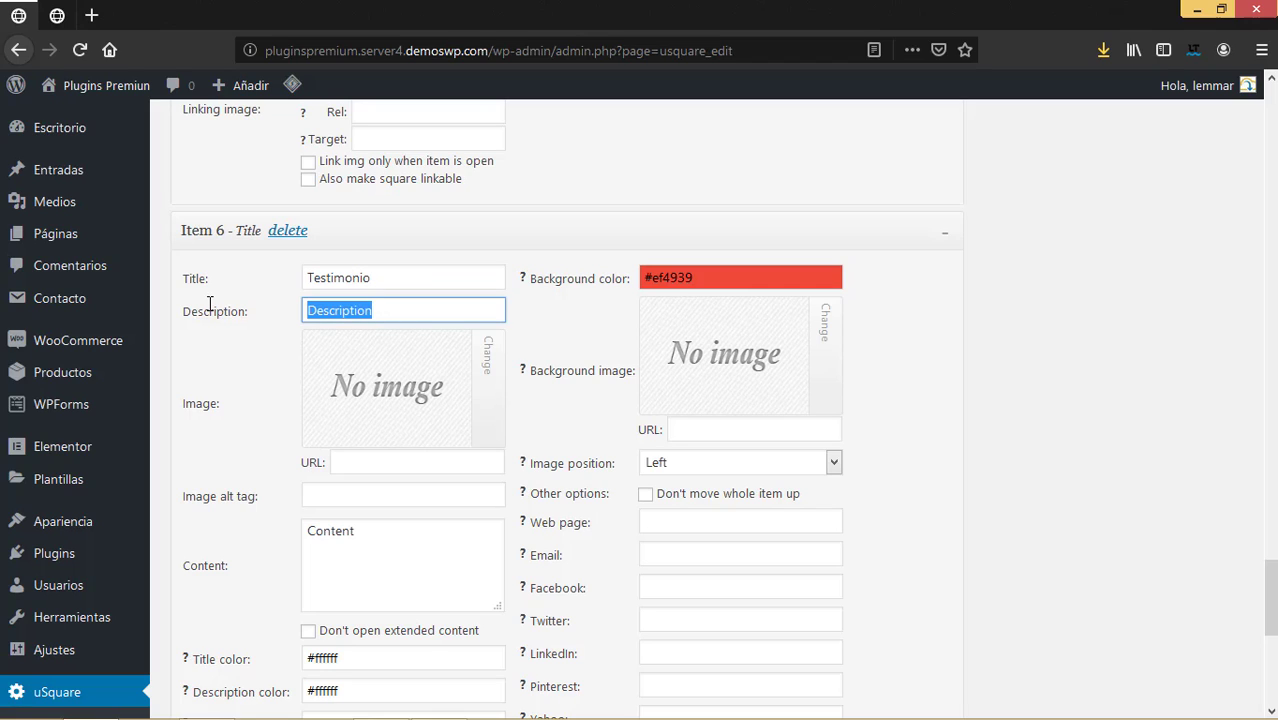
{"action": "type", "text": "Testimonio d"}
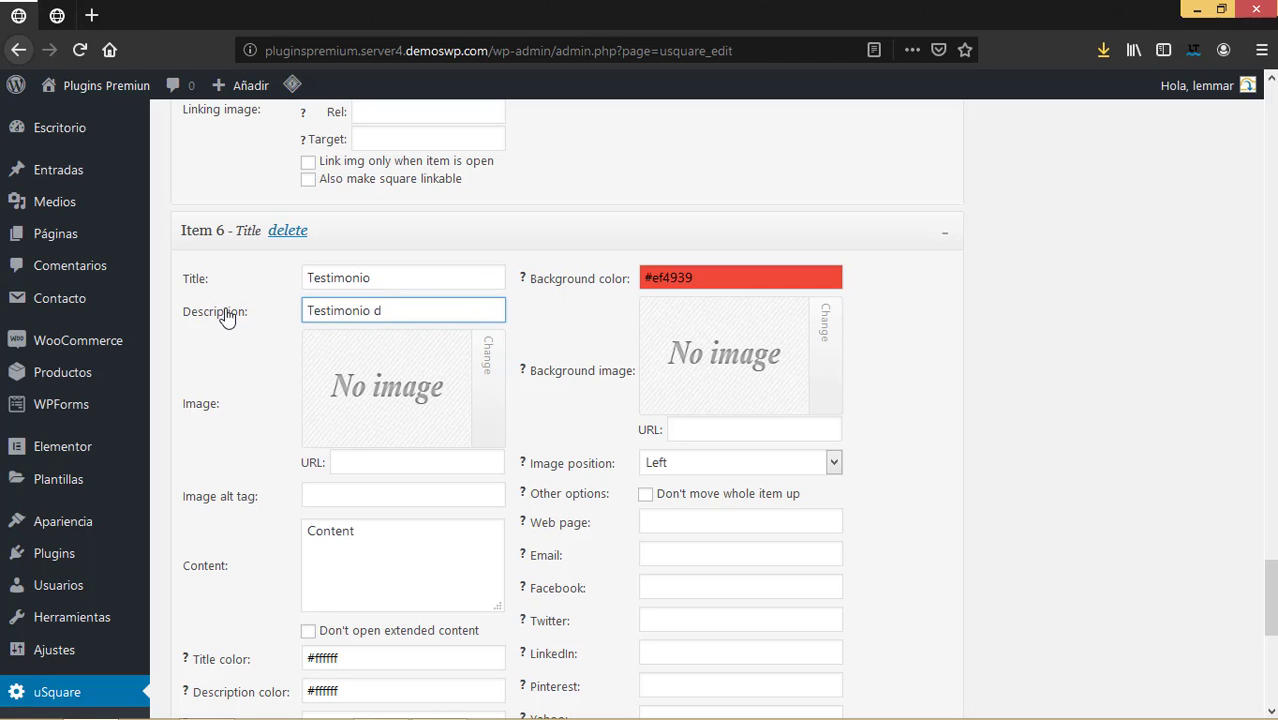
{"action": "type", "text": "e cliente"}
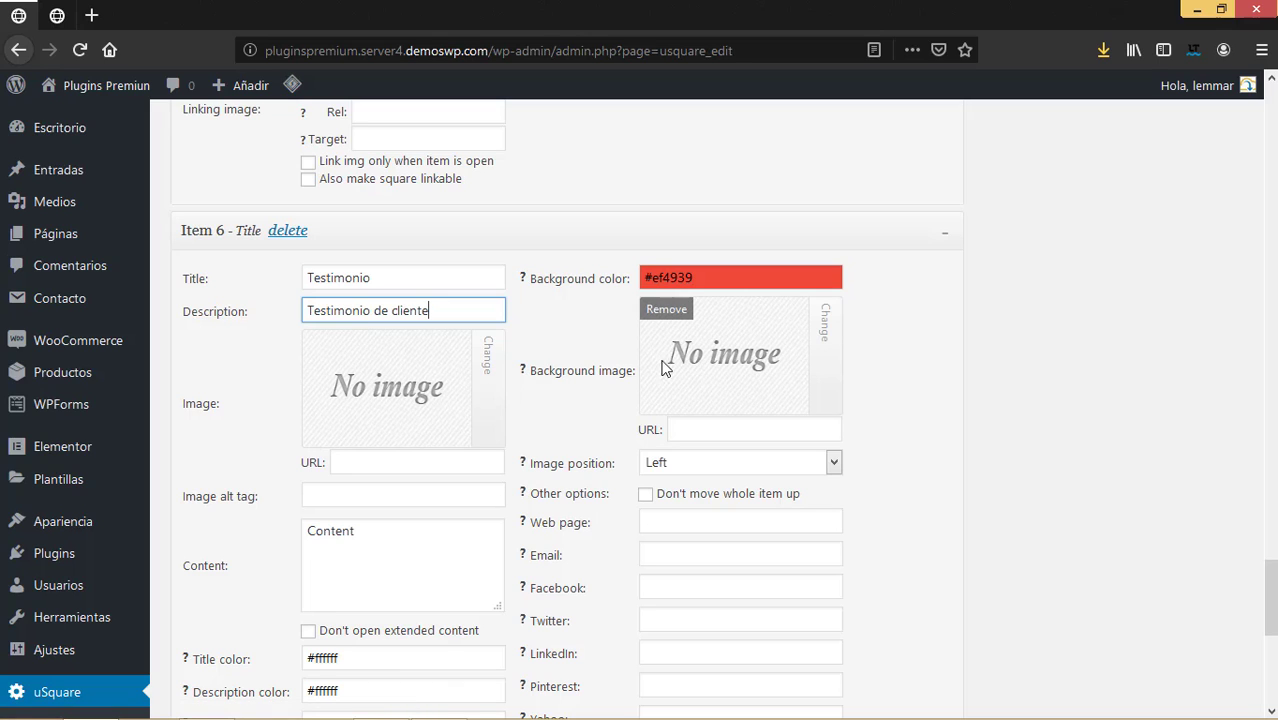
Set Item 6's image to the smiling curly-haired woman's photo from the Media Library.
{"action": "left_click", "coordinate": [488, 370]}
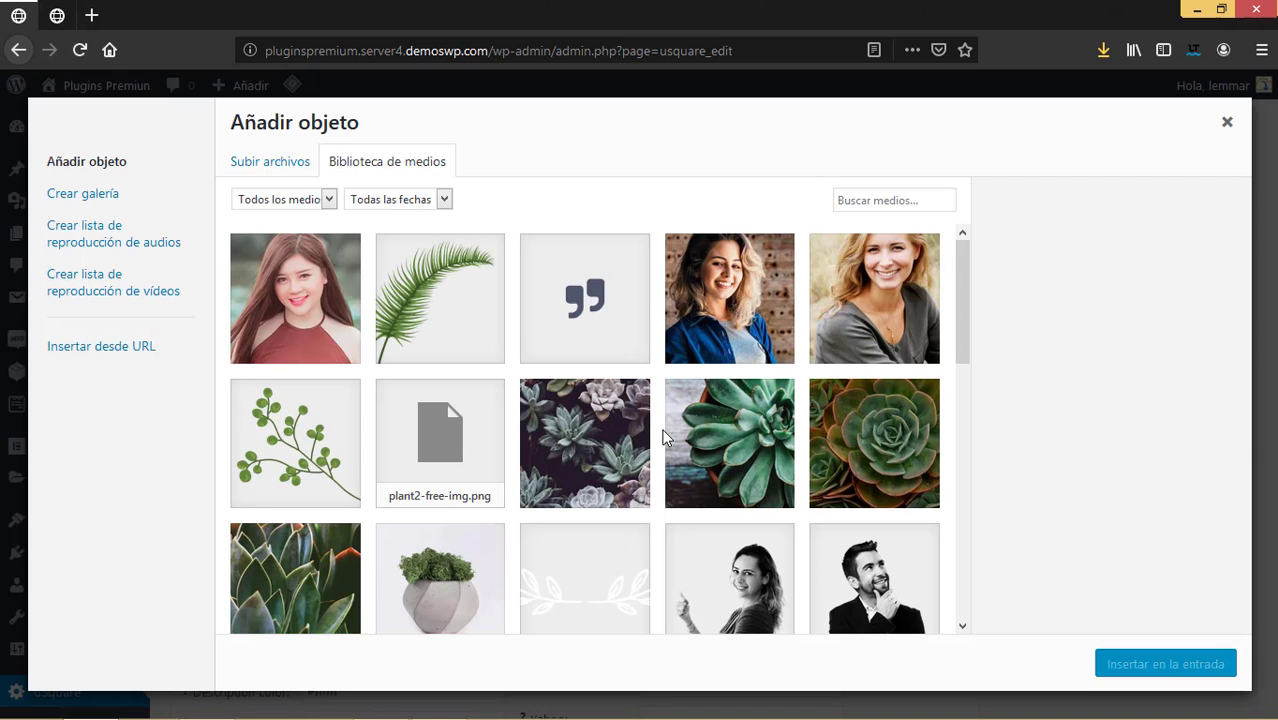
{"action": "left_click", "coordinate": [757, 302]}
{"action": "left_click", "coordinate": [1146, 672]}
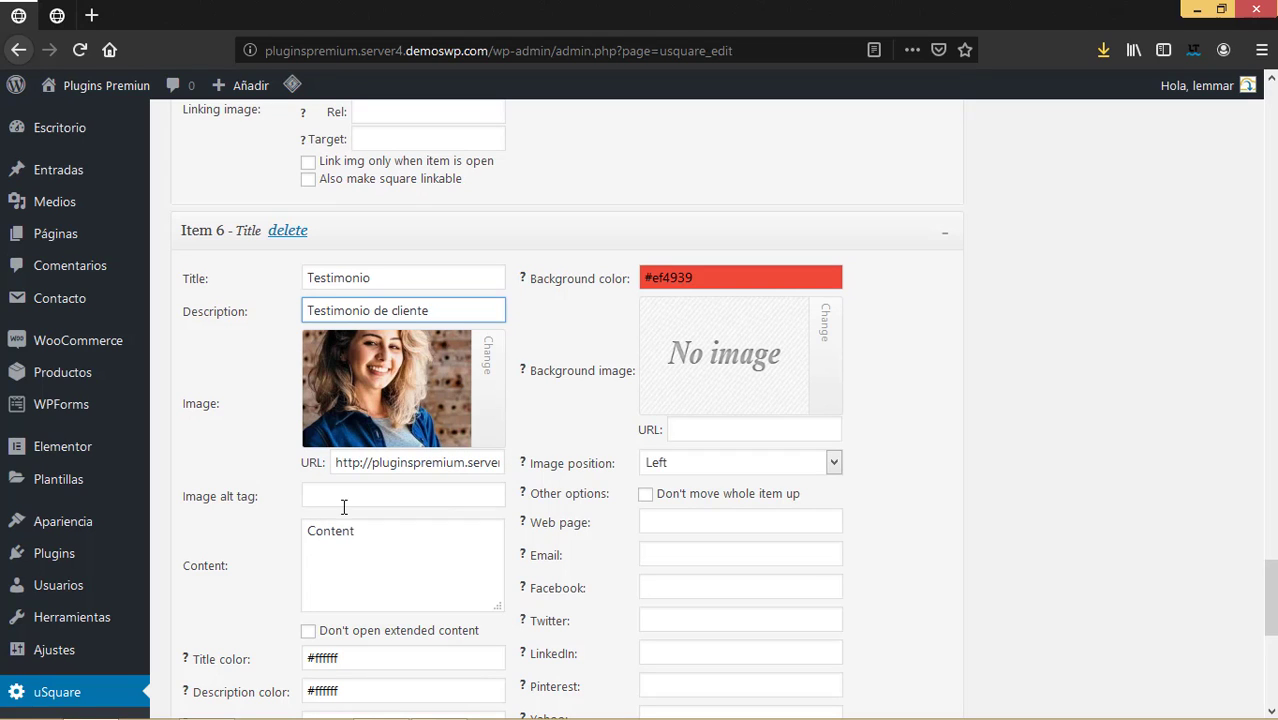
{"action": "left_click_drag", "start_coordinate": [428, 556], "coordinate": [256, 531]}
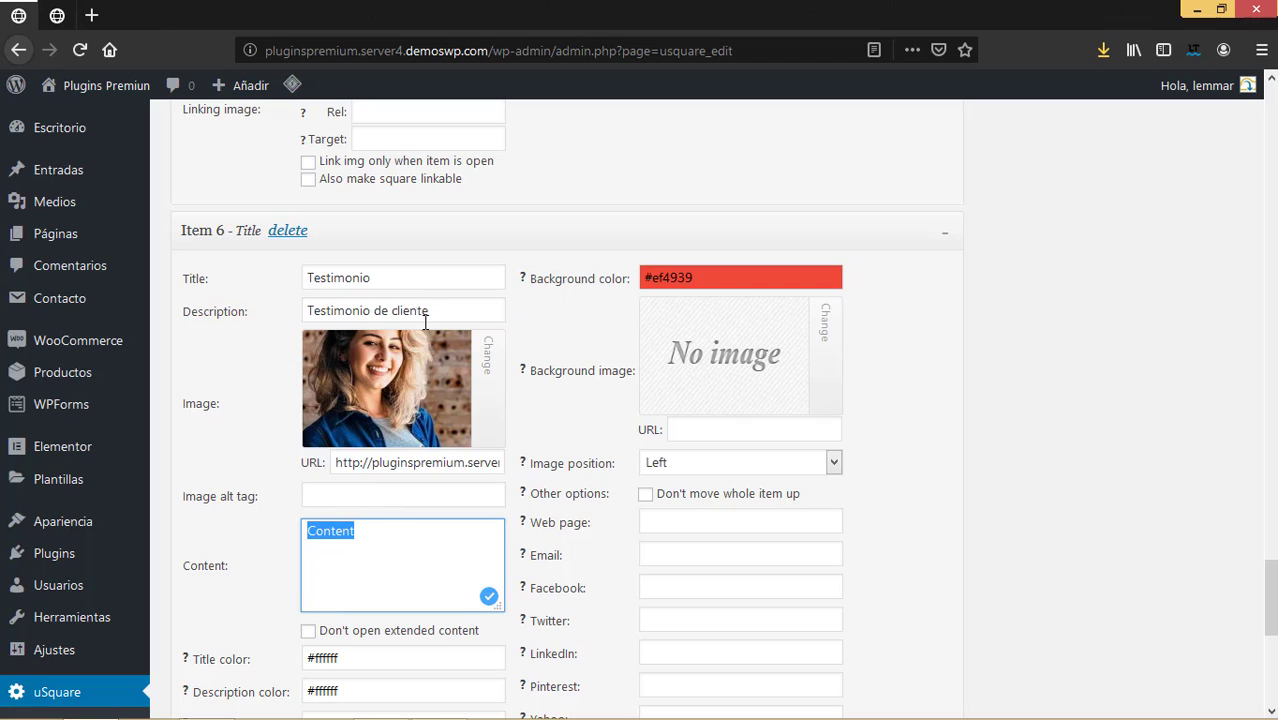
Set Item 6's description to the client's name and content to 'Es el mejor producto que e probado'.
{"action": "left_click_drag", "start_coordinate": [451, 310], "coordinate": [296, 313]}
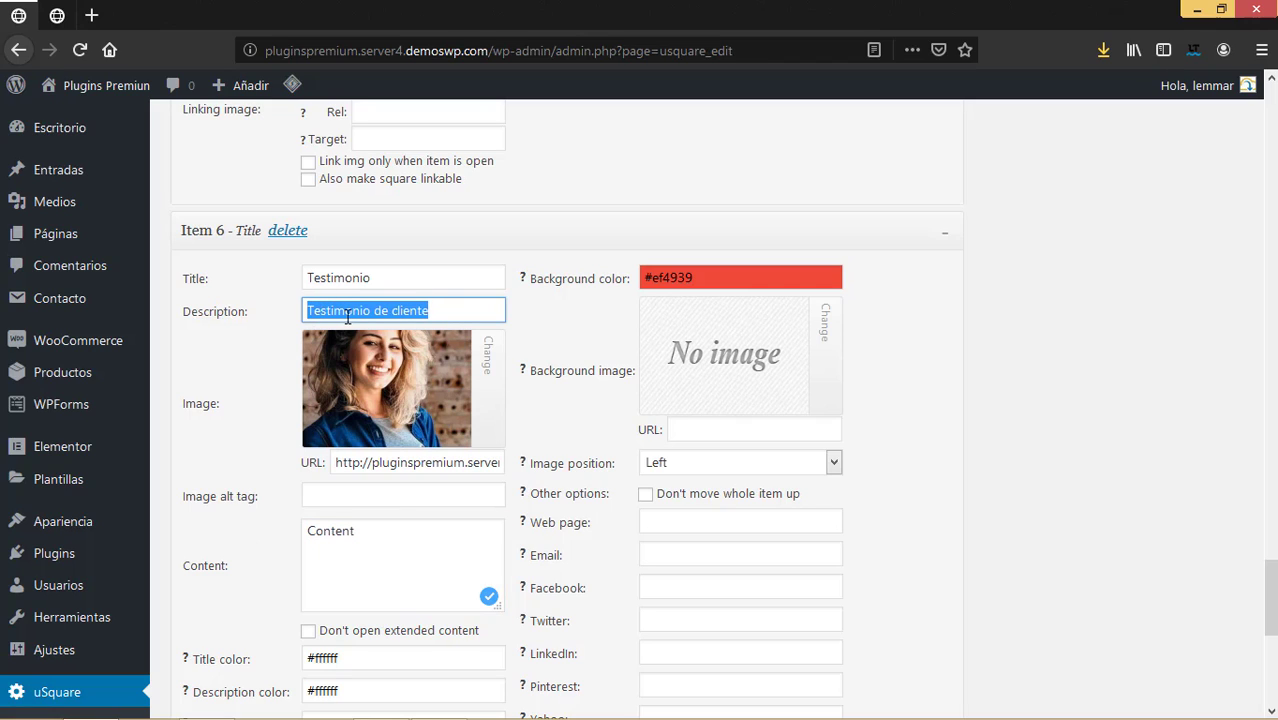
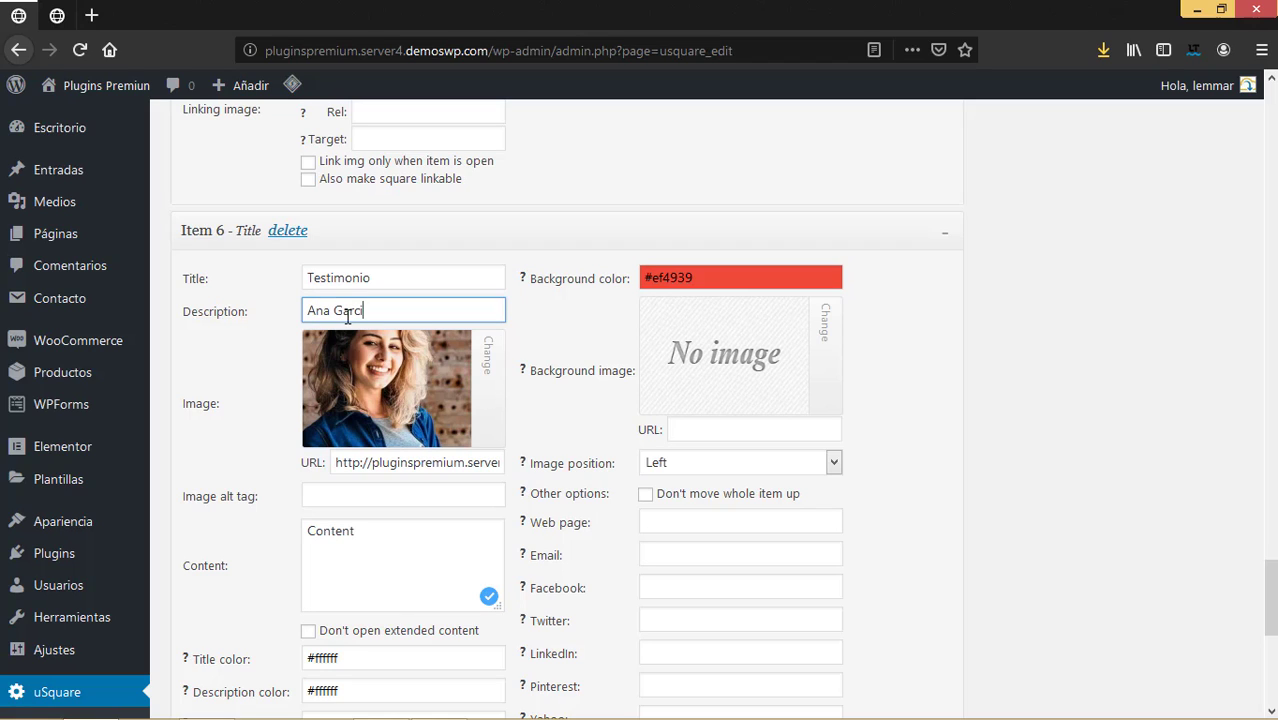
{"action": "left_click", "coordinate": [351, 494]}
{"action": "left_click_drag", "start_coordinate": [365, 545], "coordinate": [255, 533]}
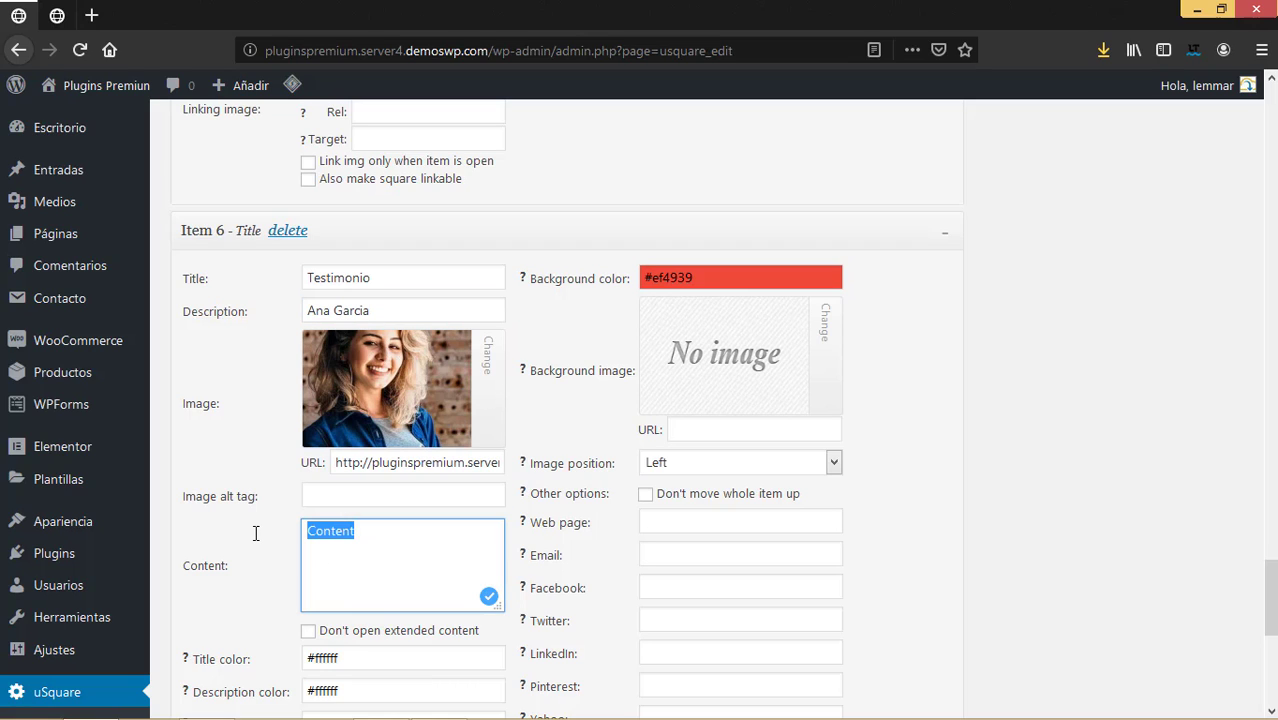
{"action": "type", "text": "\""}
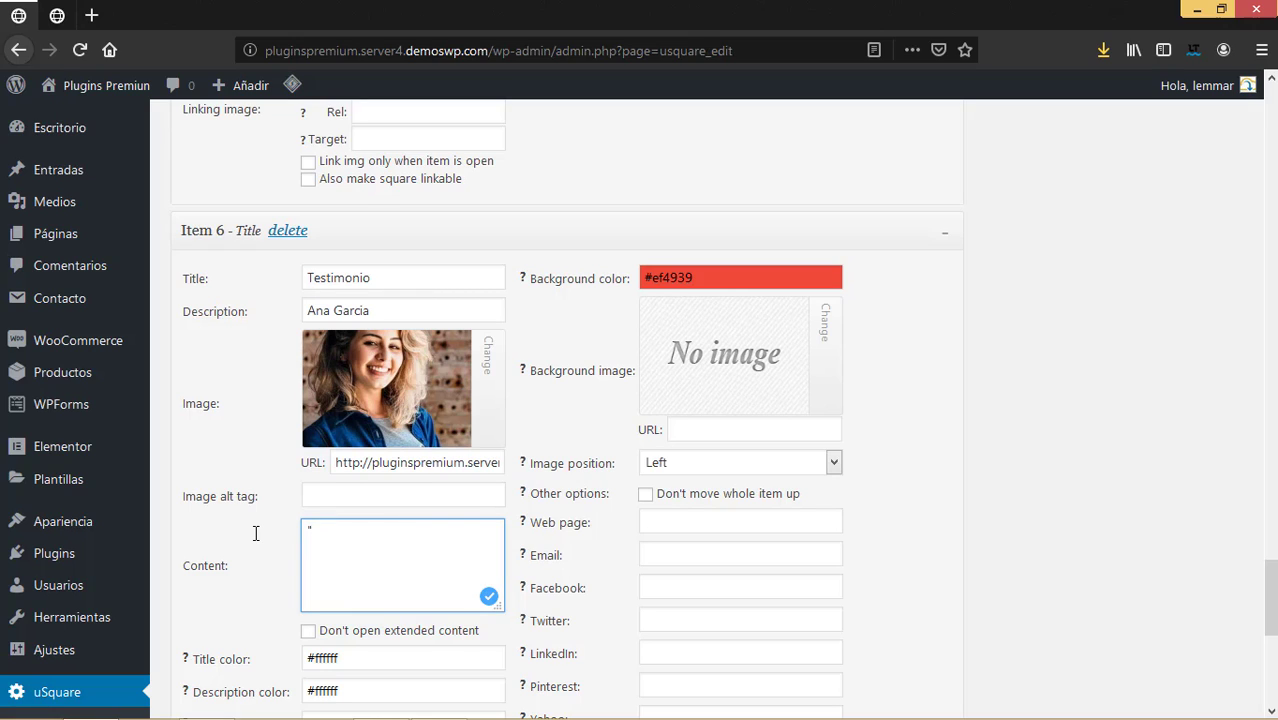
{"action": "type", "text": "Lo qu"}
{"action": "key", "text": "BackSpace"}
{"action": "key", "text": "BackSpace"}
{"action": "type", "text": "Es EL MEJOR SE"}
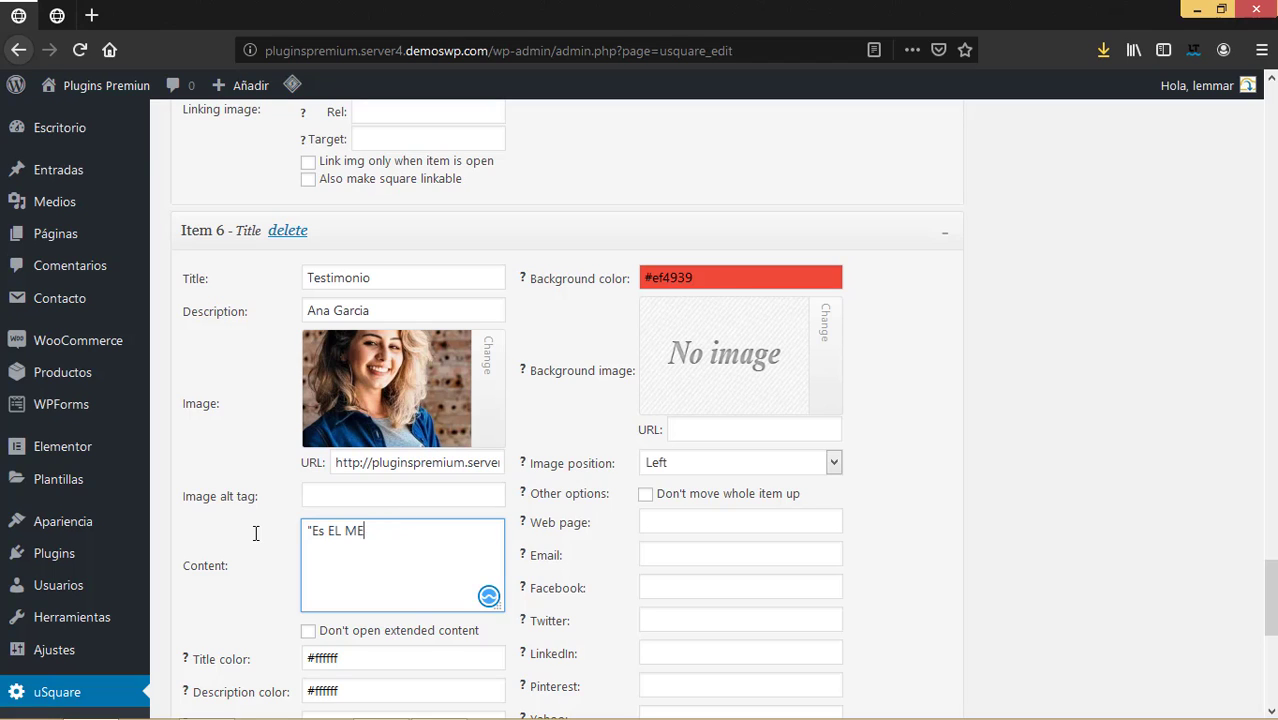
{"action": "key", "text": "BackSpace"}
{"action": "key", "text": "BackSpace"}
{"action": "key", "text": "BackSpace"}
{"action": "key", "text": "BackSpace"}
{"action": "key", "text": "BackSpace"}
{"action": "type", "text": "el mejor producto que e probado"}
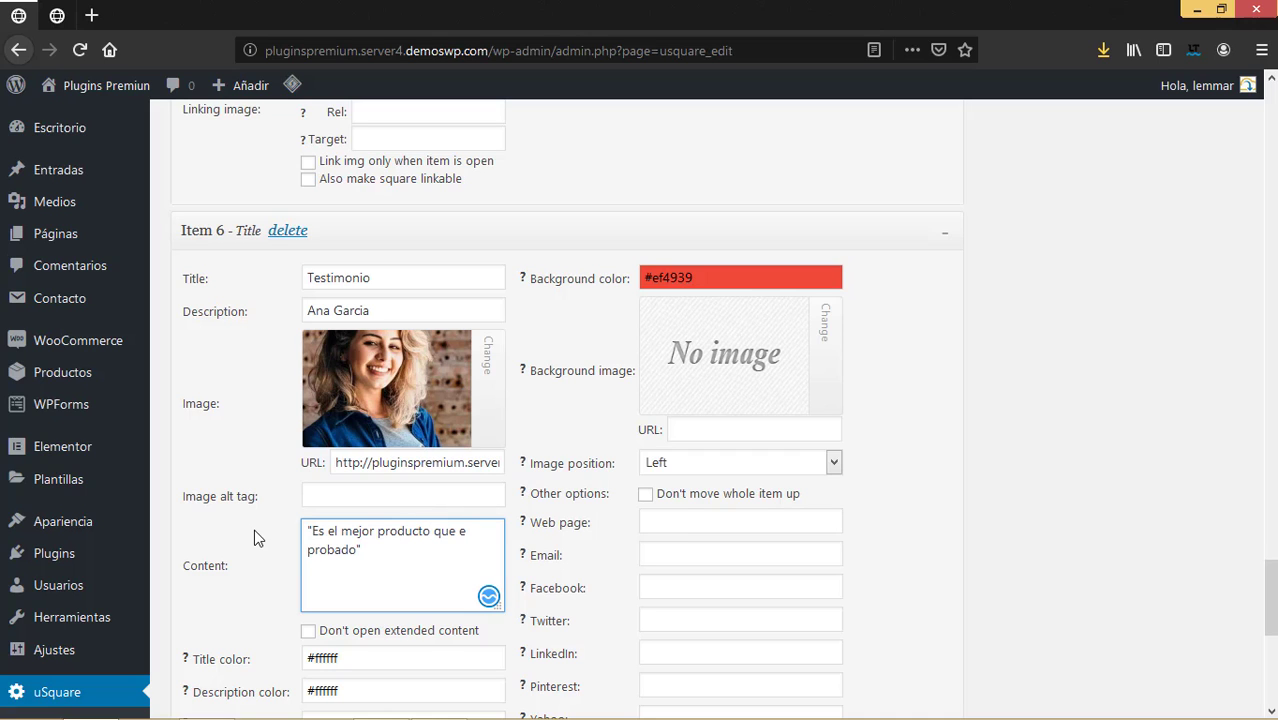
Give Item 6 a blue background colour.
{"action": "scroll", "coordinate": [430, 480], "scroll_direction": "down", "scroll_amount": 4}
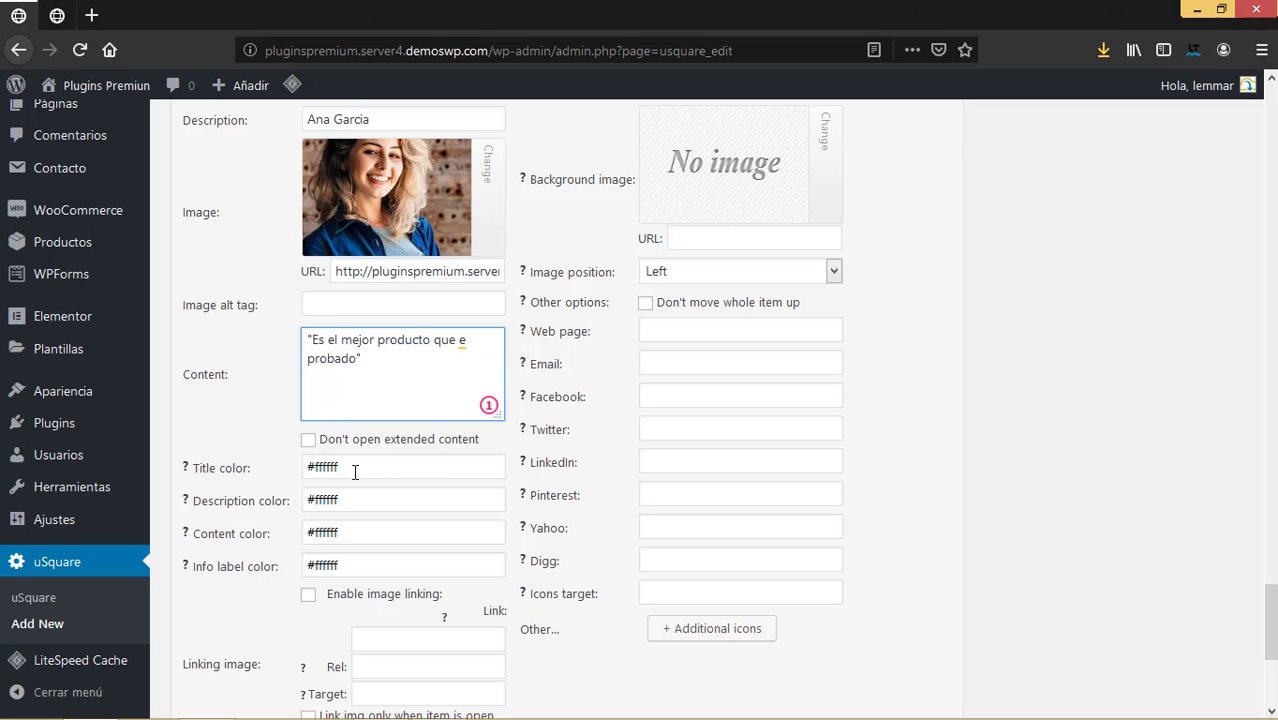
{"action": "scroll", "coordinate": [368, 496], "scroll_direction": "up", "scroll_amount": 3}
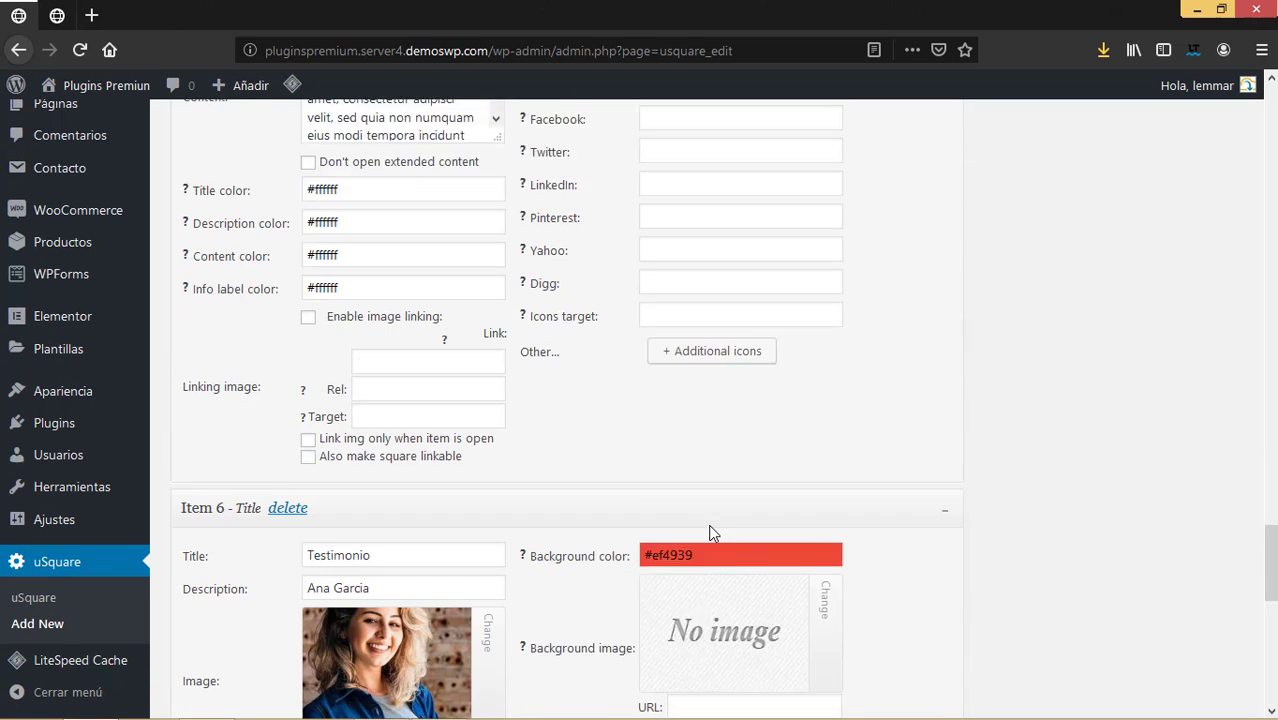
{"action": "scroll", "coordinate": [710, 530], "scroll_direction": "down", "scroll_amount": 2}
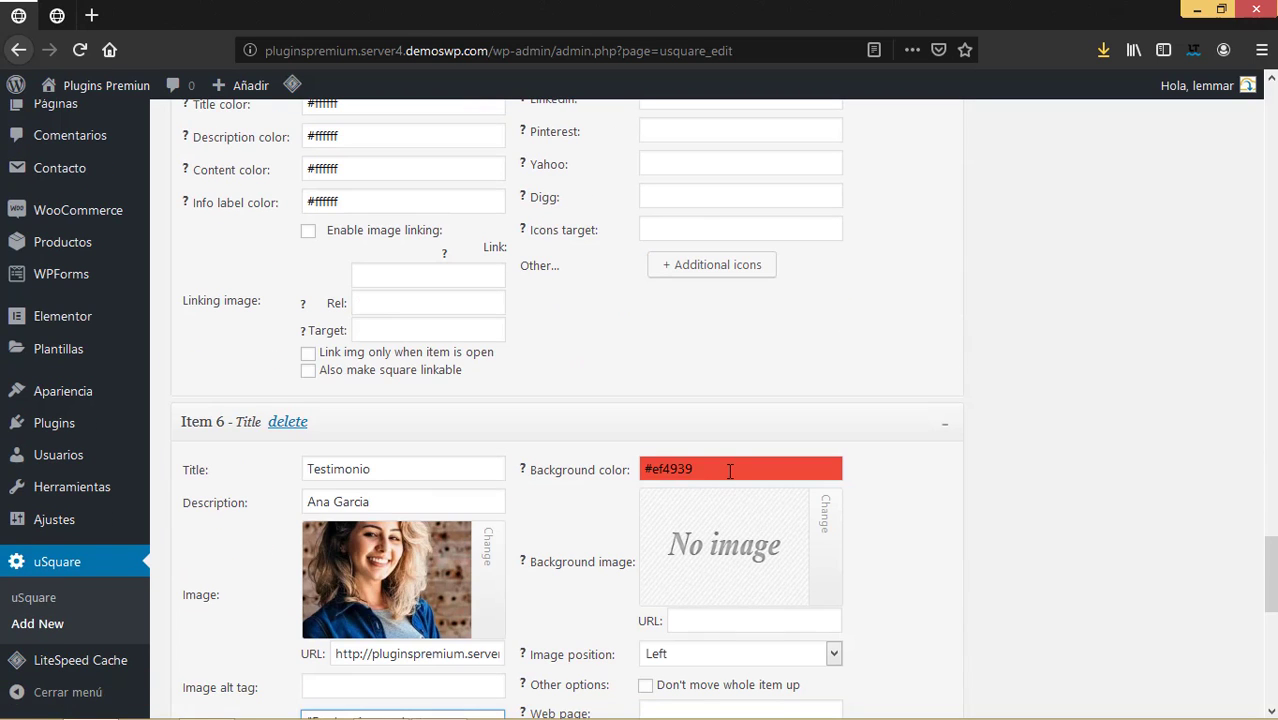
{"action": "left_click", "coordinate": [730, 471]}
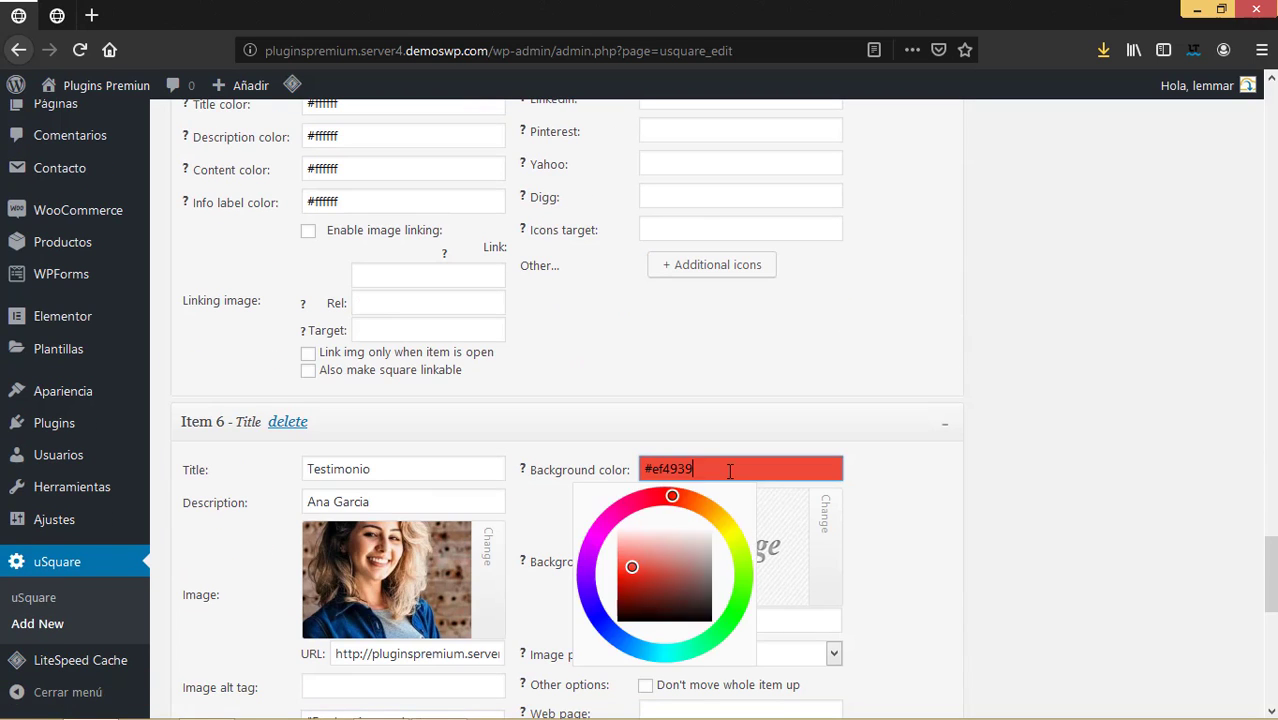
{"action": "left_click", "coordinate": [599, 619]}
Turn on image linking for Item 6 and move into its Link field.
{"action": "scroll", "coordinate": [746, 512], "scroll_direction": "down", "scroll_amount": 5}
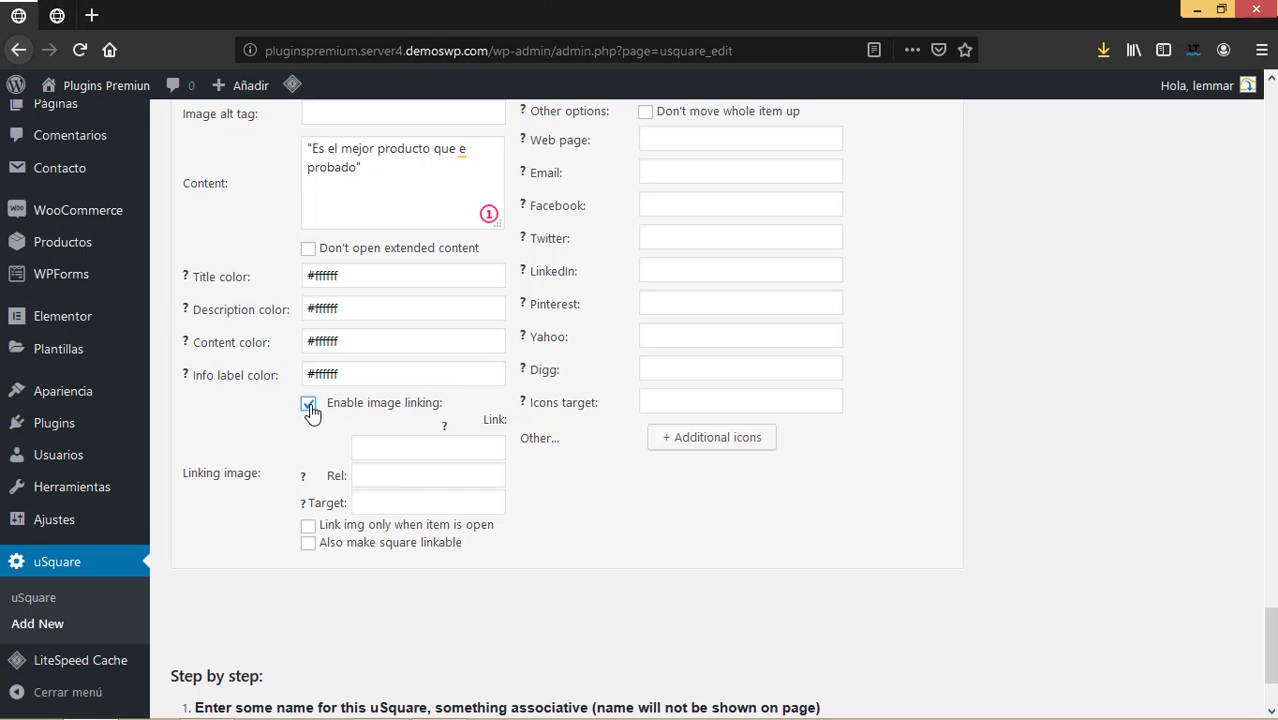
{"action": "scroll", "coordinate": [390, 452], "scroll_direction": "up", "scroll_amount": 3}
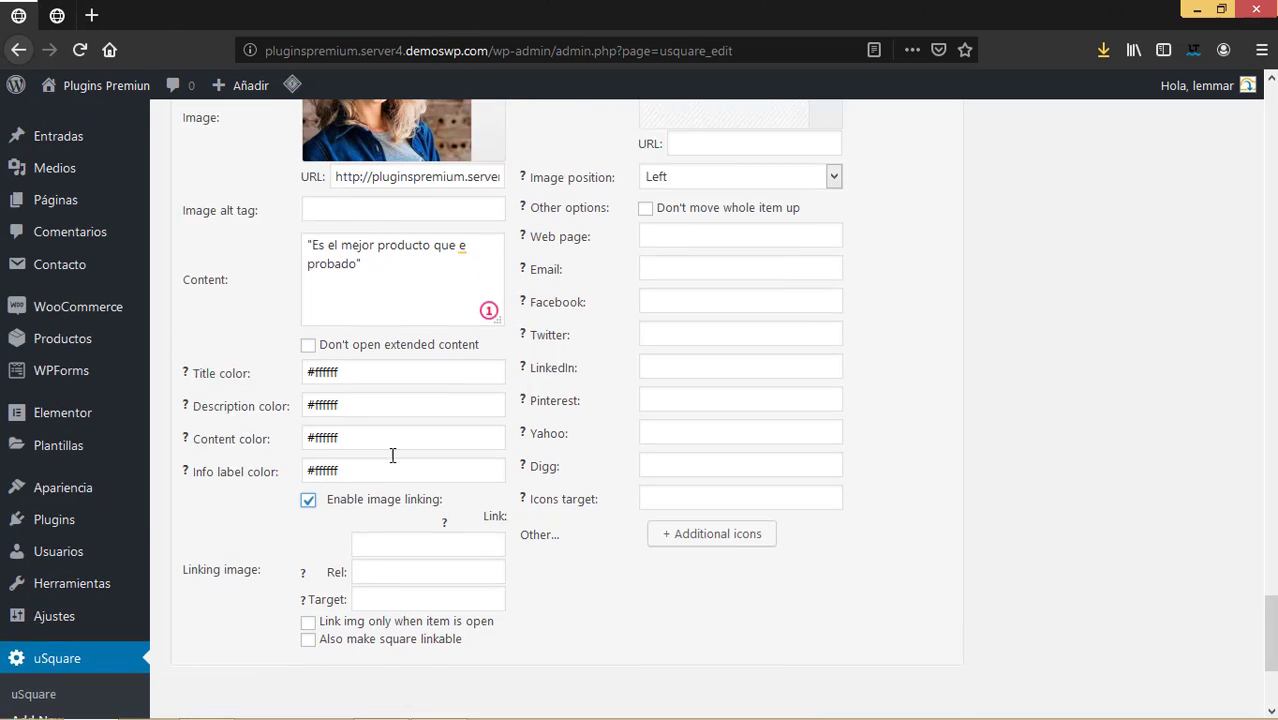
{"action": "scroll", "coordinate": [440, 494], "scroll_direction": "down", "scroll_amount": 5}
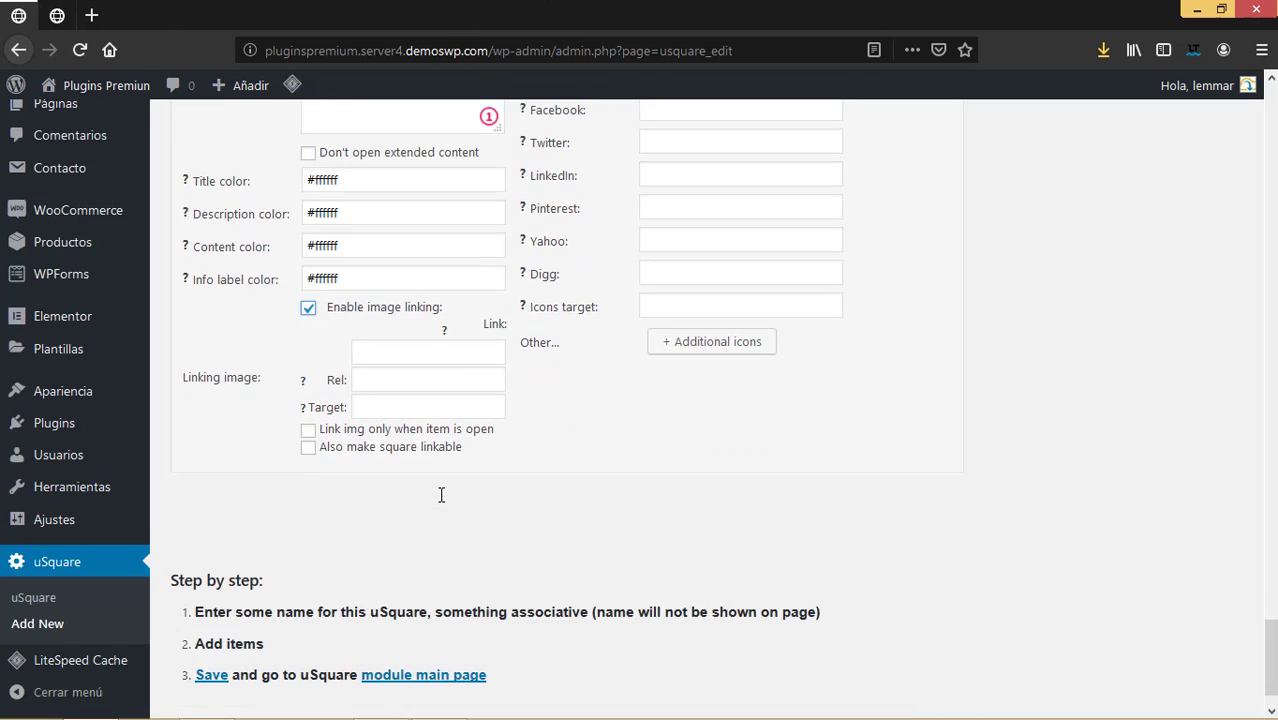
{"action": "left_click", "coordinate": [372, 349]}
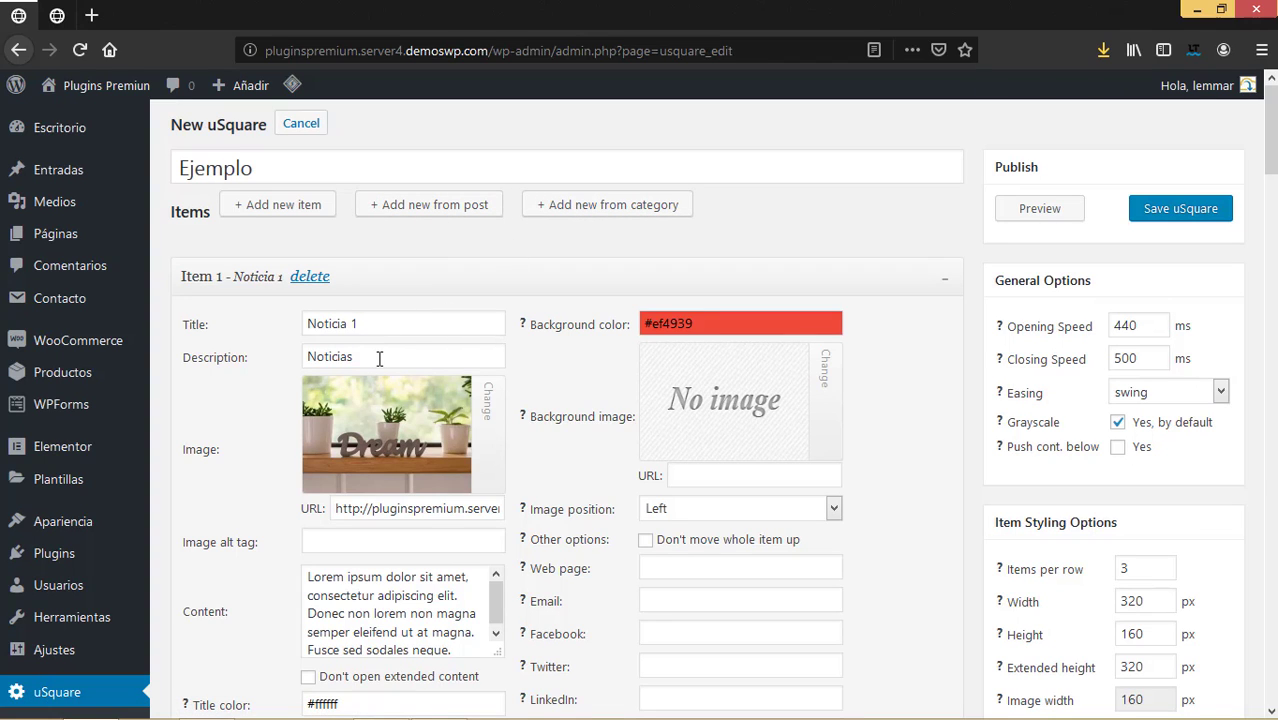
Scroll back to Item 1 (Noticia 1) and focus its Web page field.
{"action": "mouse_move", "coordinate": [356, 470]}
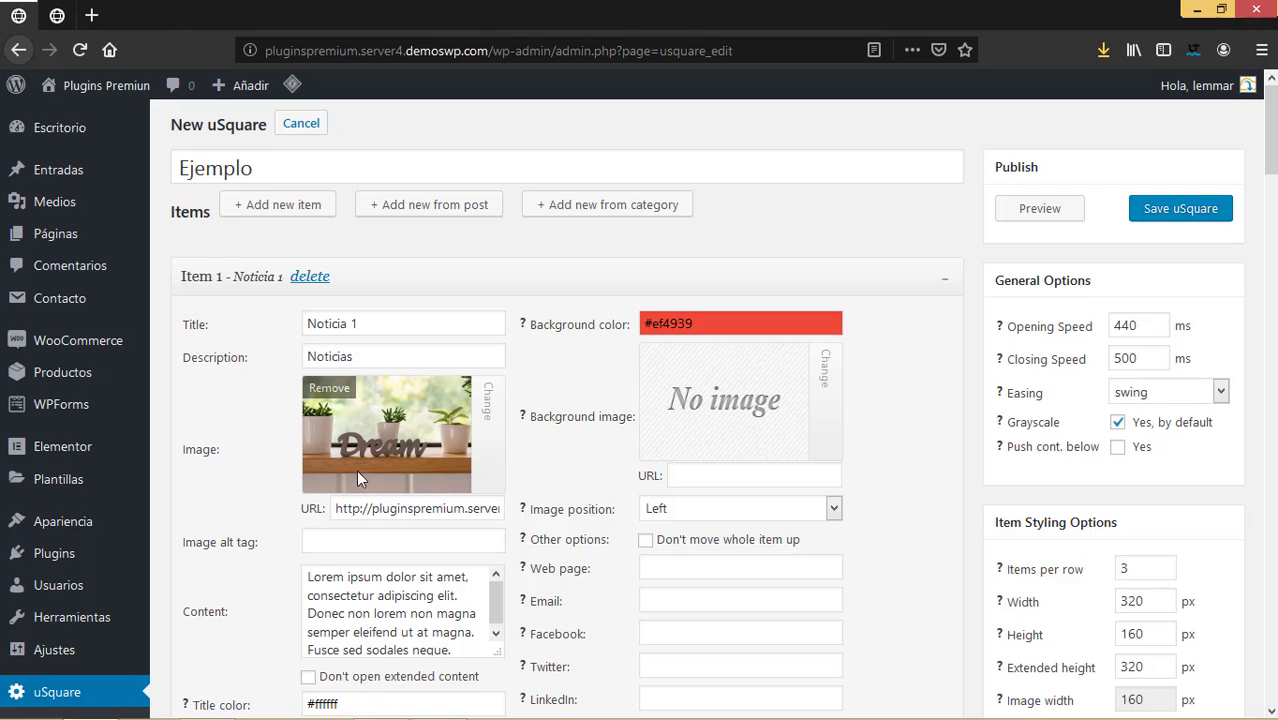
{"action": "scroll", "coordinate": [408, 441], "scroll_direction": "down", "scroll_amount": 3}
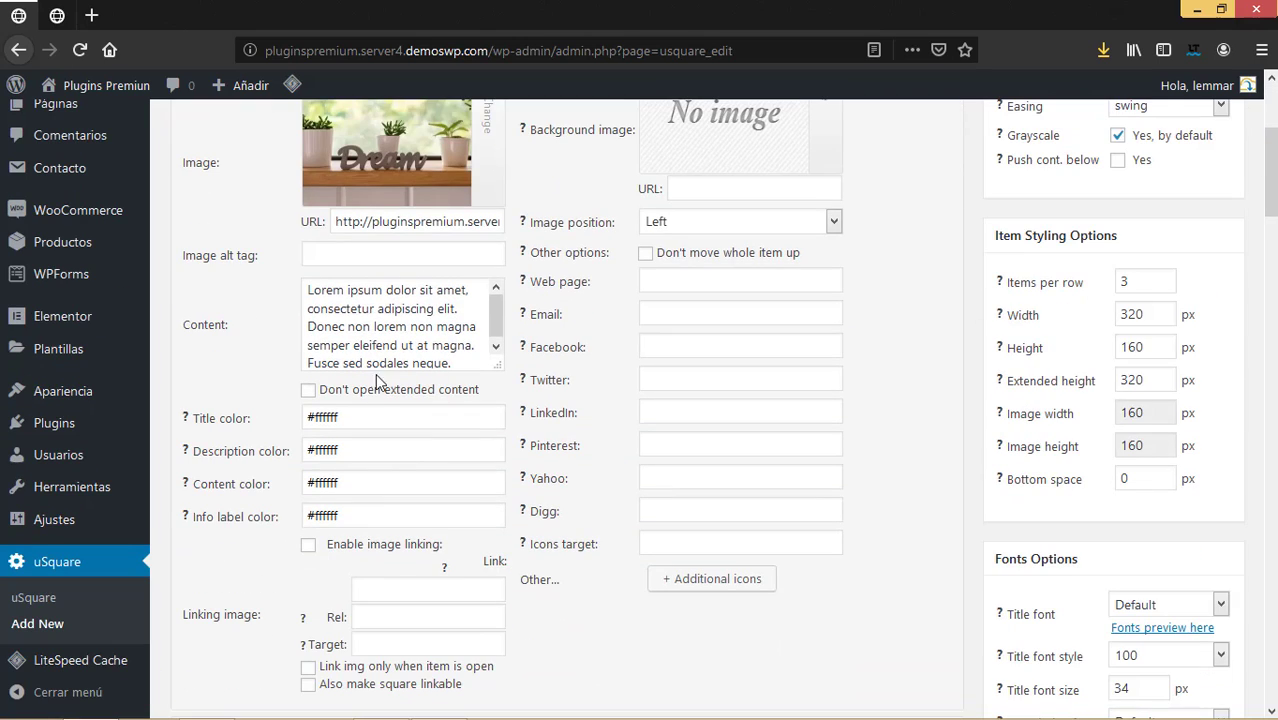
{"action": "scroll", "coordinate": [375, 373], "scroll_direction": "up", "scroll_amount": 3}
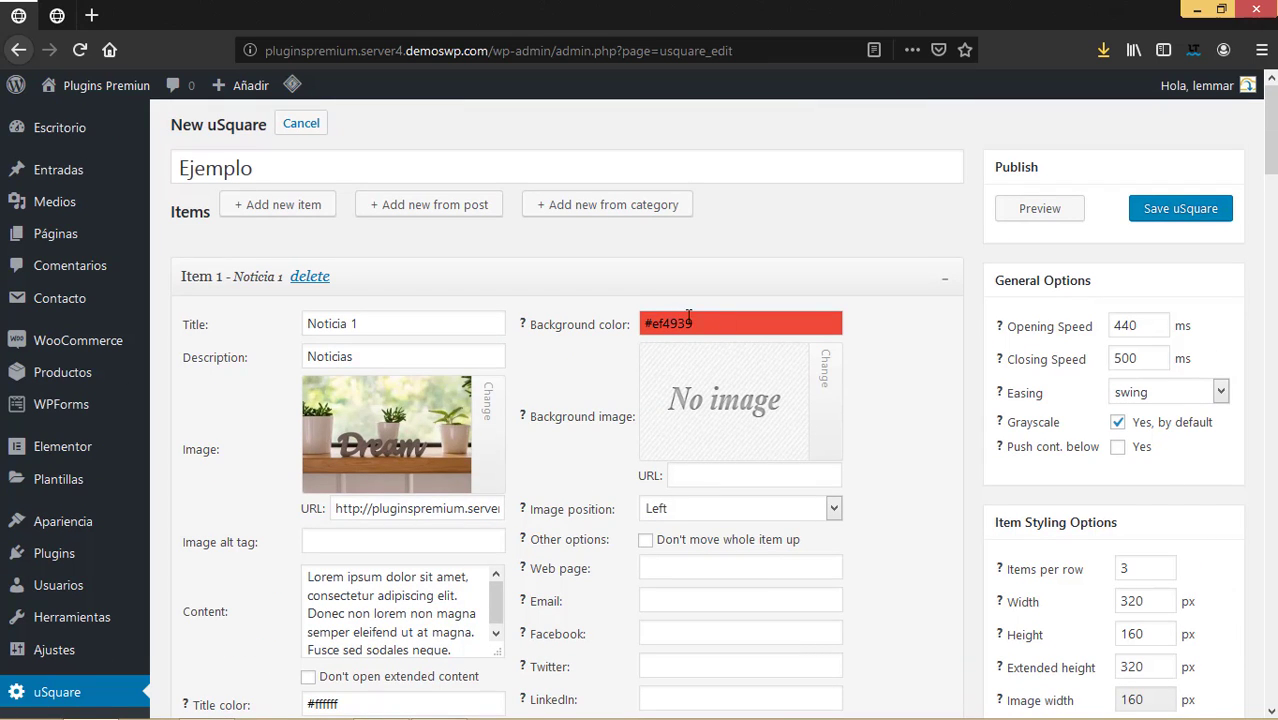
{"action": "mouse_move", "coordinate": [675, 372]}
{"action": "scroll", "coordinate": [720, 300], "scroll_direction": "down", "scroll_amount": 1}
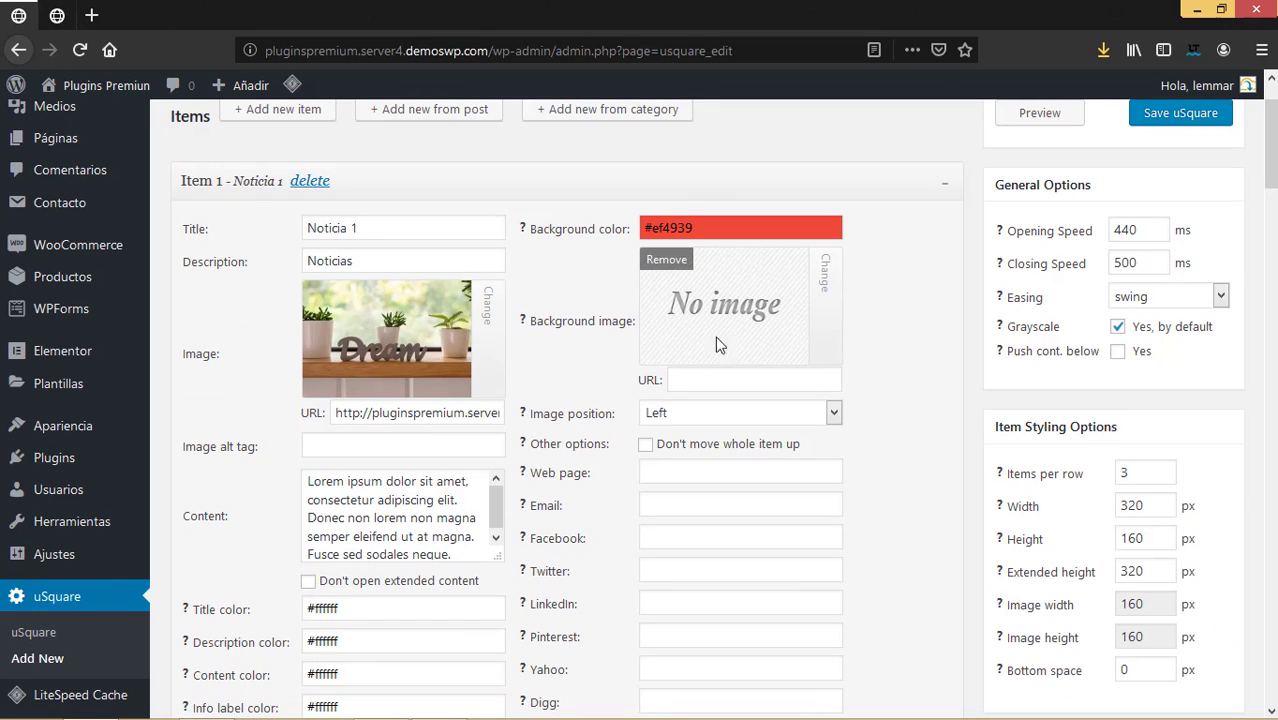
{"action": "scroll", "coordinate": [727, 453], "scroll_direction": "down", "scroll_amount": 2}
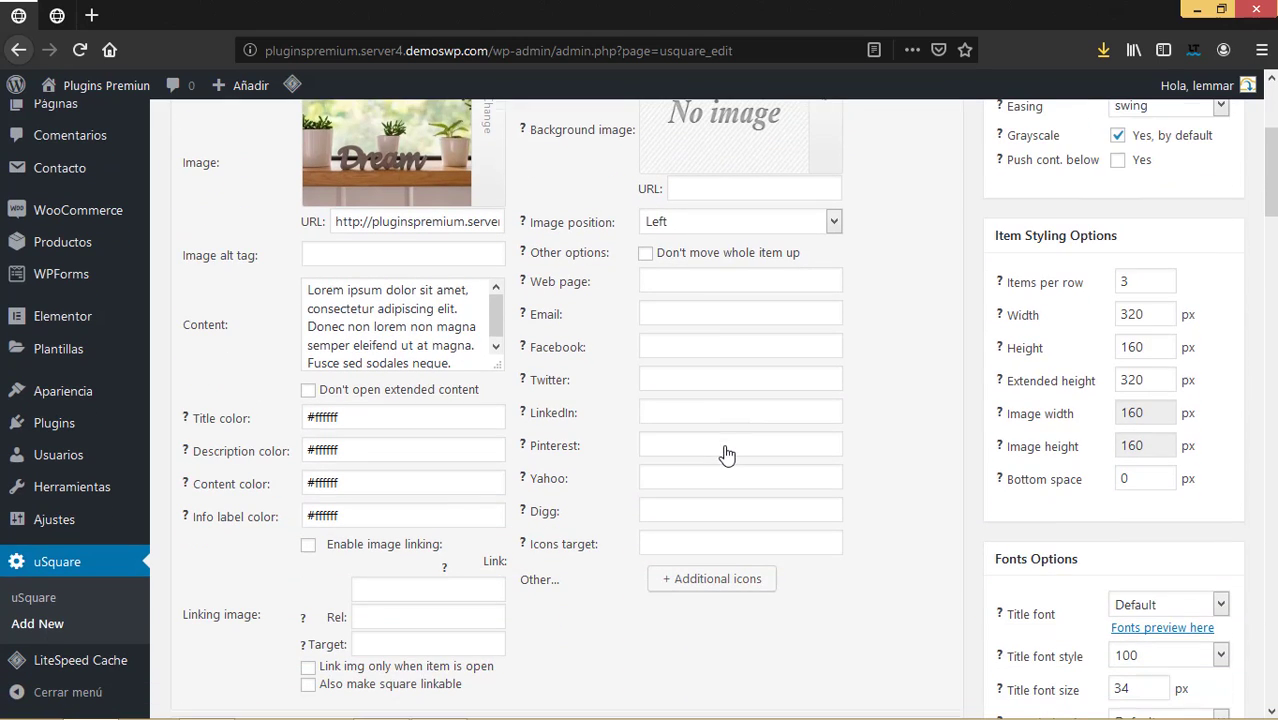
{"action": "left_click", "coordinate": [688, 286]}
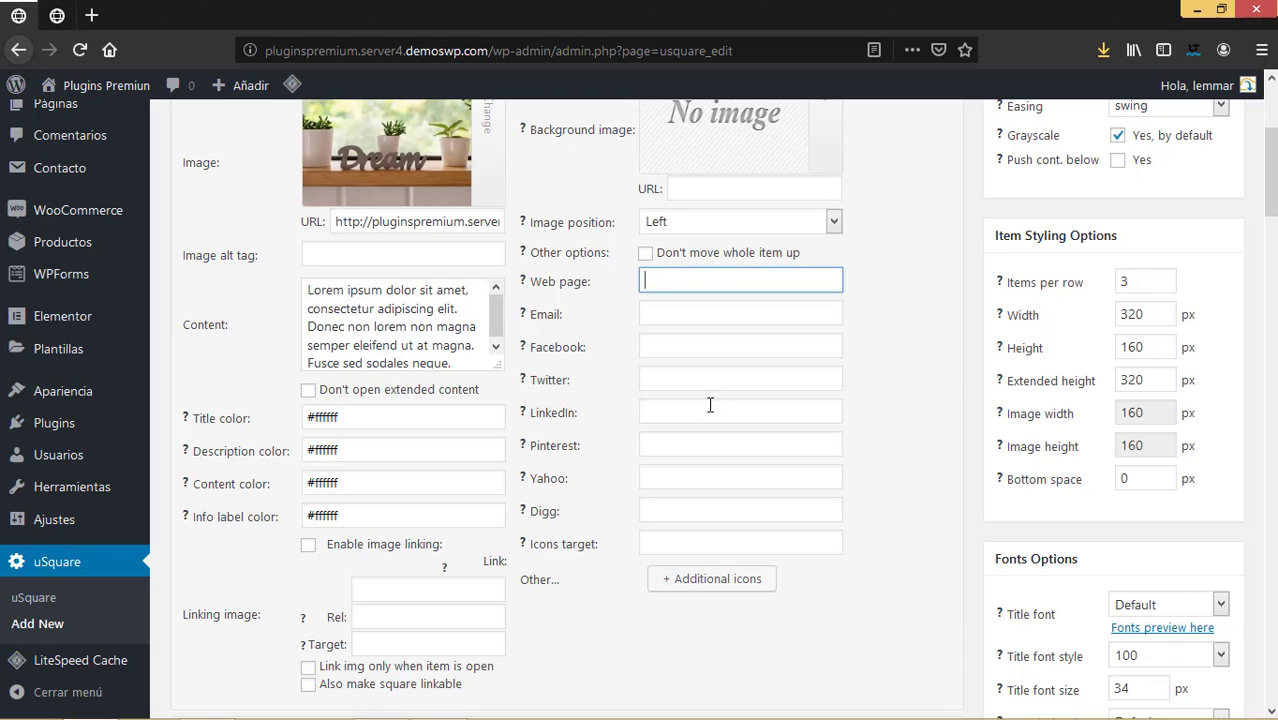
{"action": "scroll", "coordinate": [745, 555], "scroll_direction": "up", "scroll_amount": 1}
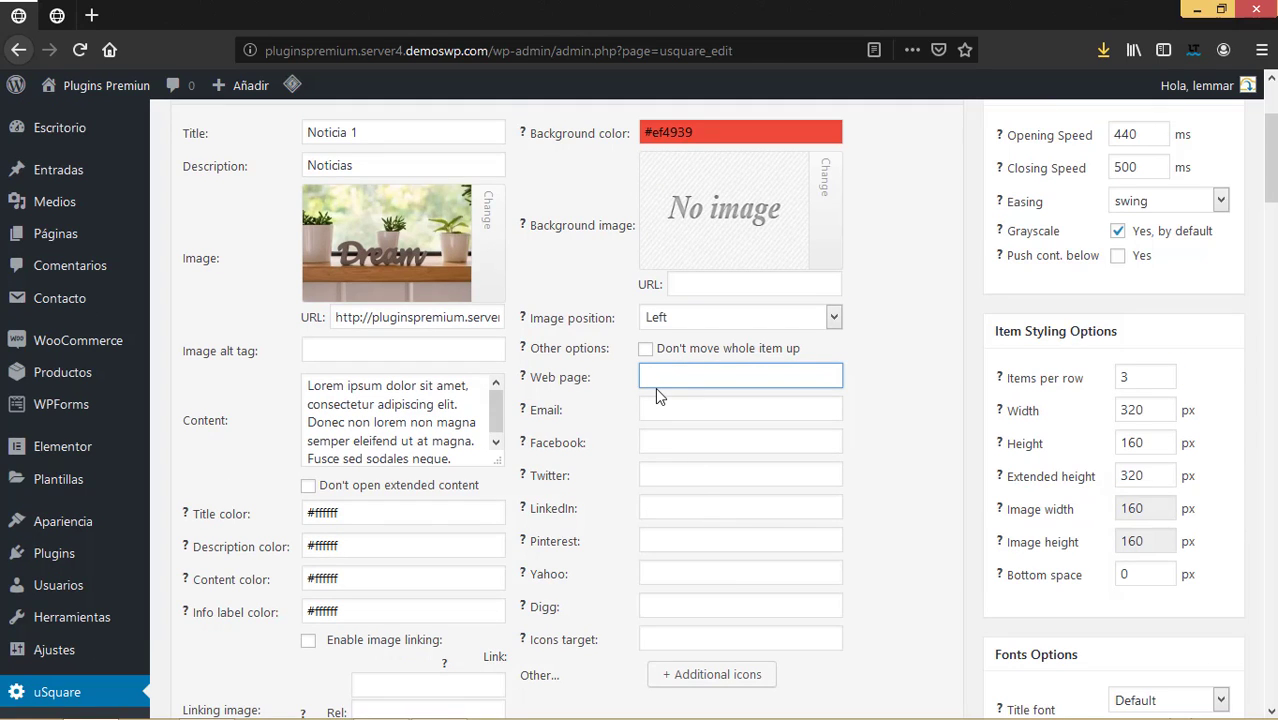
{"action": "scroll", "coordinate": [673, 428], "scroll_direction": "up", "scroll_amount": 2}
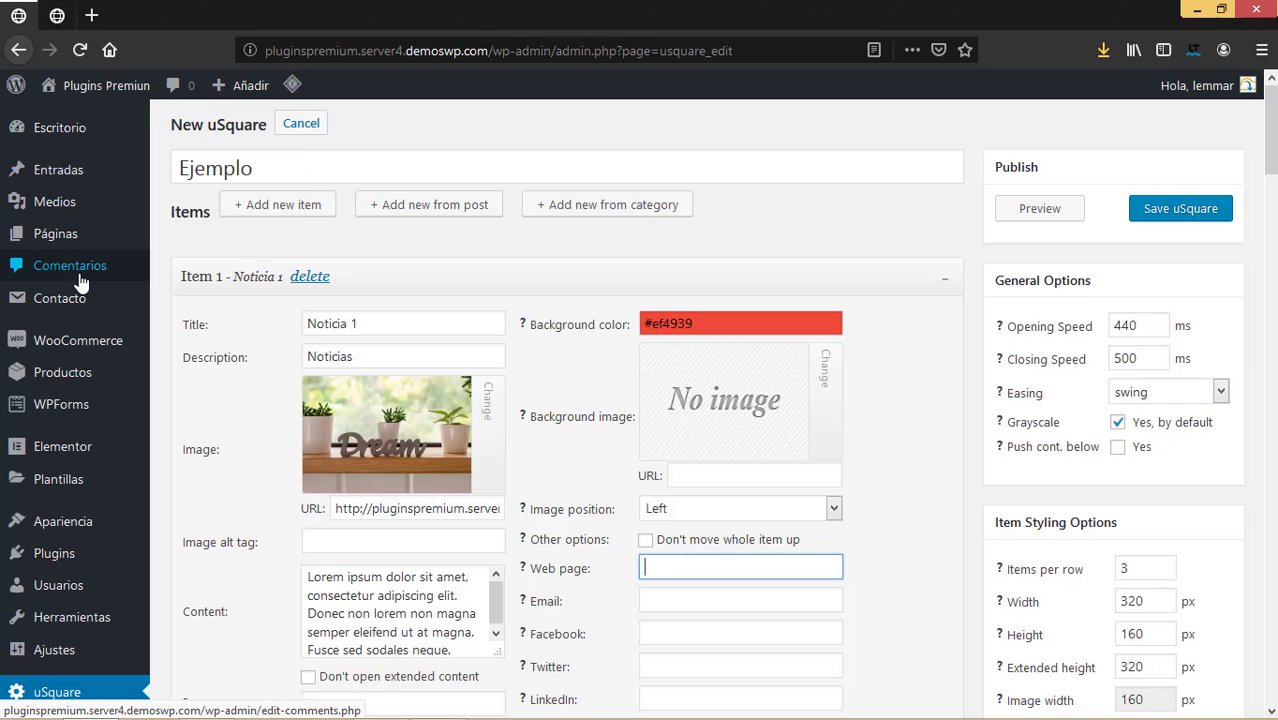
Open the Noticia 1 post in a new tab and copy its address.
{"action": "mouse_move", "coordinate": [52, 204]}
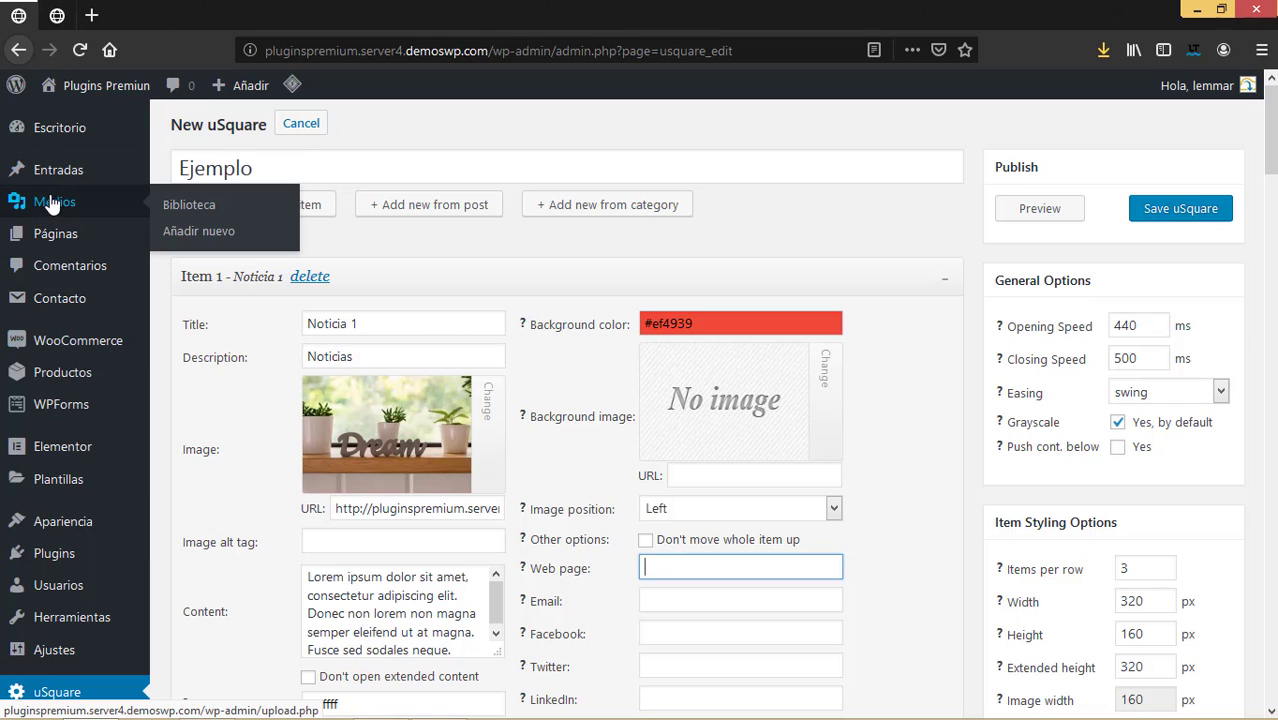
{"action": "mouse_move", "coordinate": [57, 170]}
{"action": "right_click", "coordinate": [192, 170]}
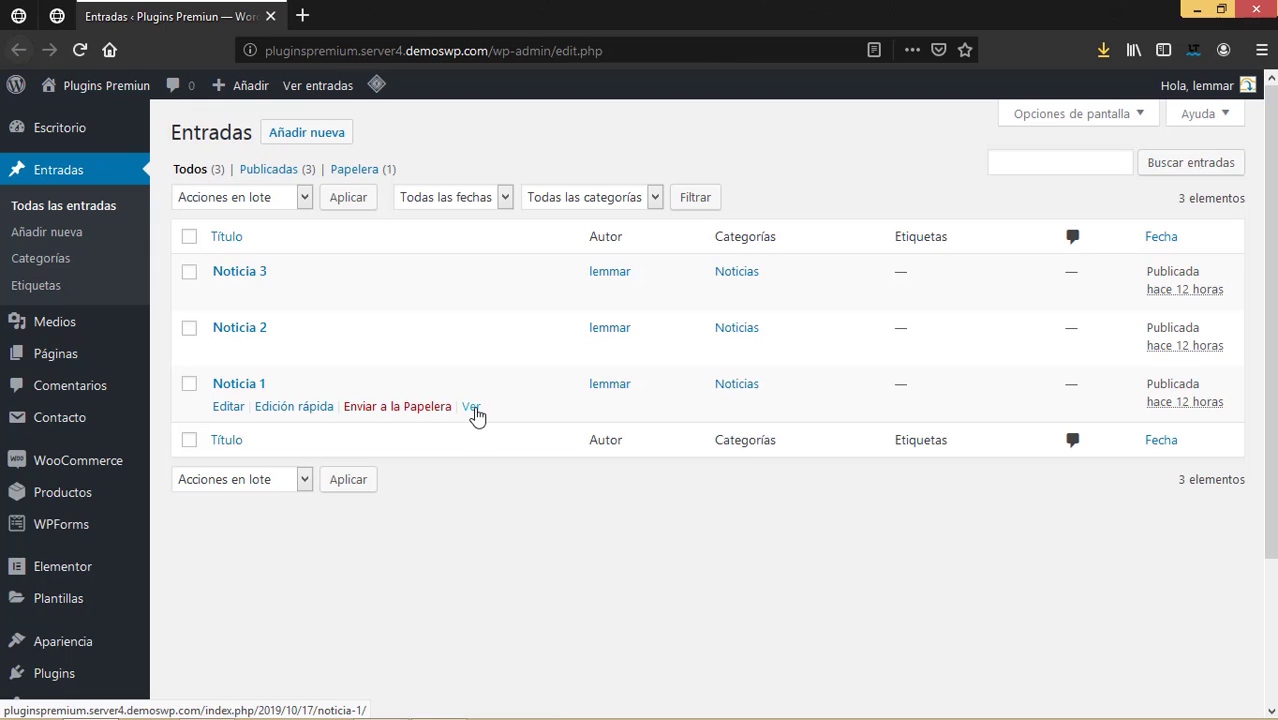
{"action": "left_click", "coordinate": [472, 408]}
{"action": "right_click", "coordinate": [472, 408]}
{"action": "left_click", "coordinate": [520, 416]}
{"action": "left_click", "coordinate": [364, 16]}
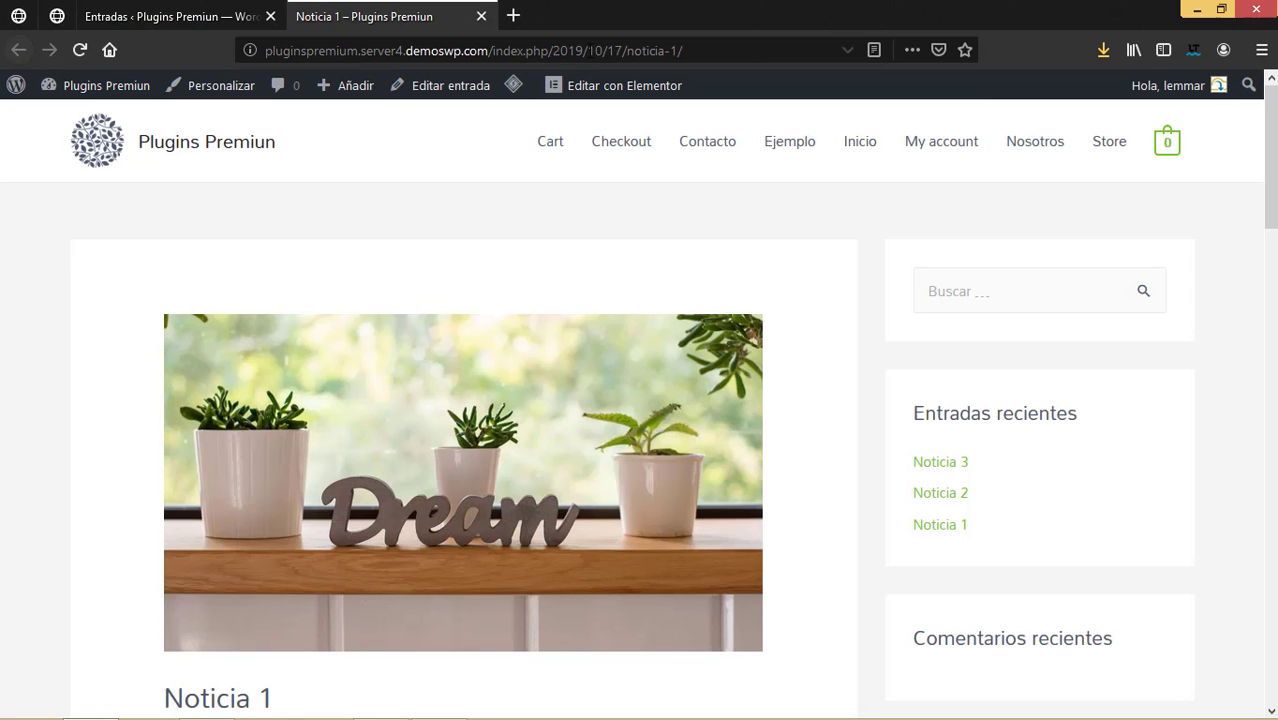
{"action": "left_click", "coordinate": [588, 50]}
{"action": "key", "text": "ctrl+c"}
{"action": "left_click", "coordinate": [170, 16]}
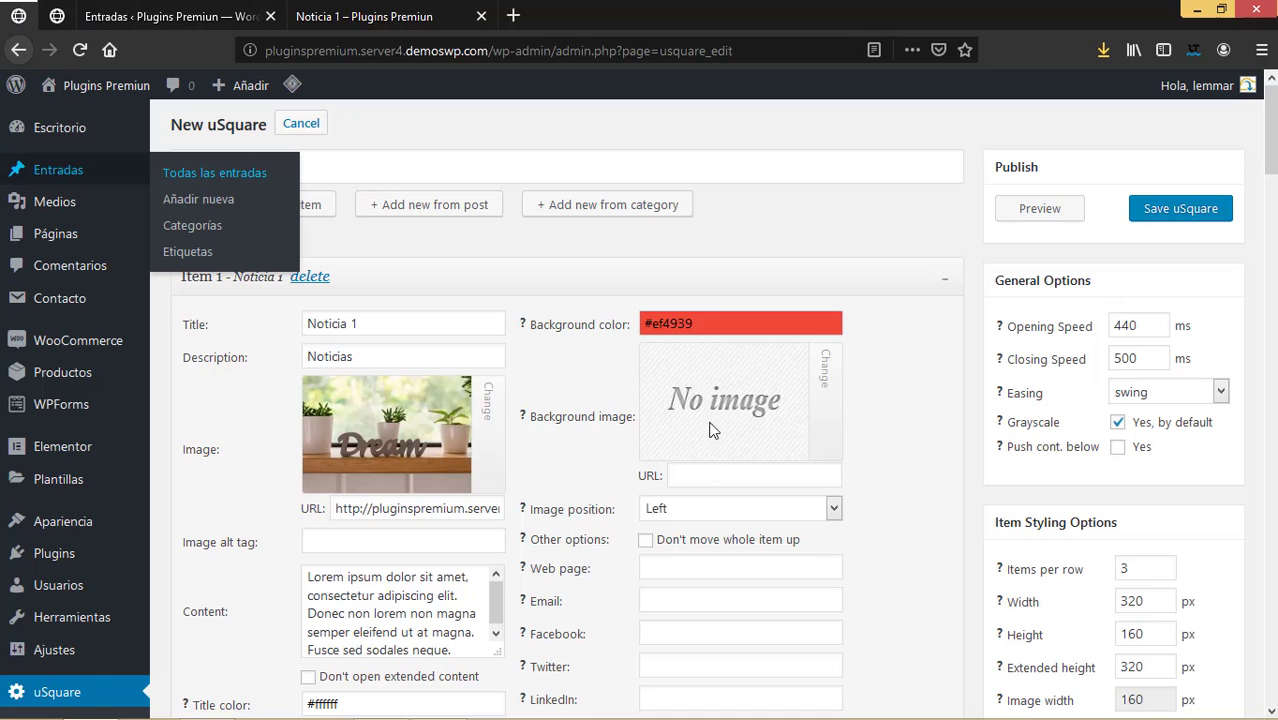
Paste the Noticia 1 post address into Item 1's Web page field.
{"action": "left_click", "coordinate": [703, 567]}
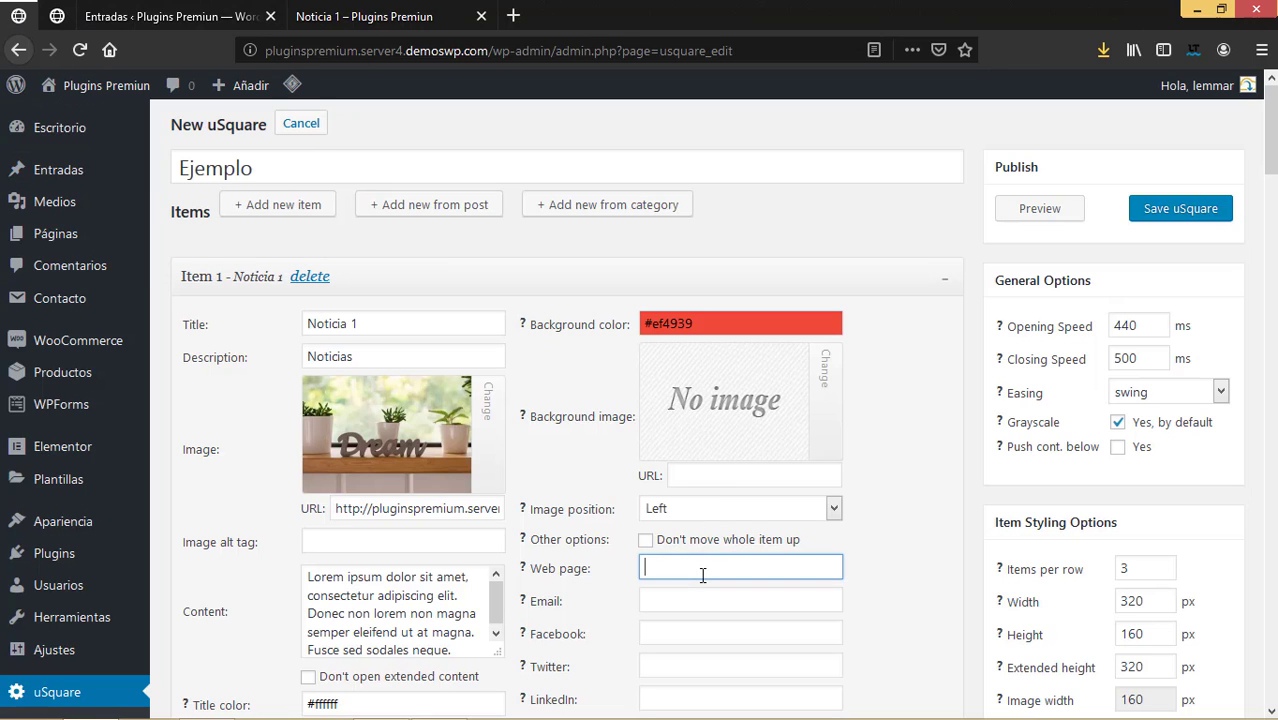
{"action": "key", "text": "ctrl+v"}
{"action": "scroll", "coordinate": [743, 510], "scroll_direction": "down", "scroll_amount": 3}
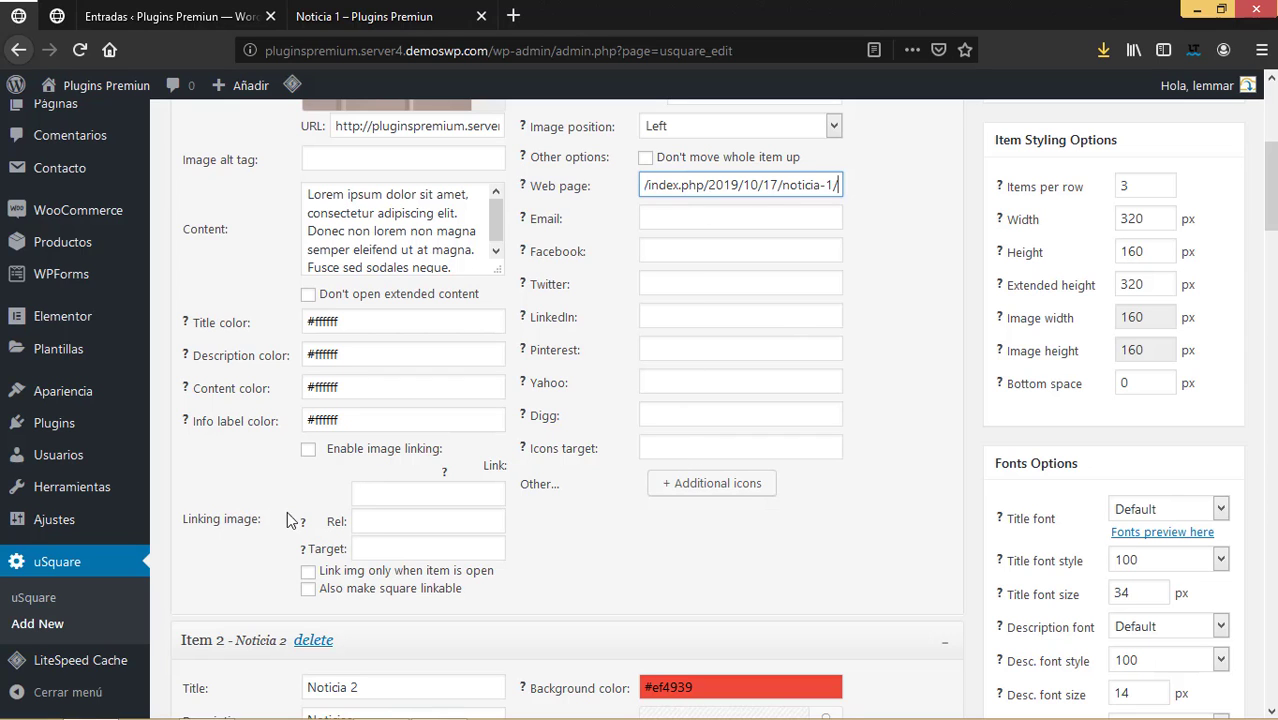
{"action": "scroll", "coordinate": [405, 410], "scroll_direction": "up", "scroll_amount": 5}
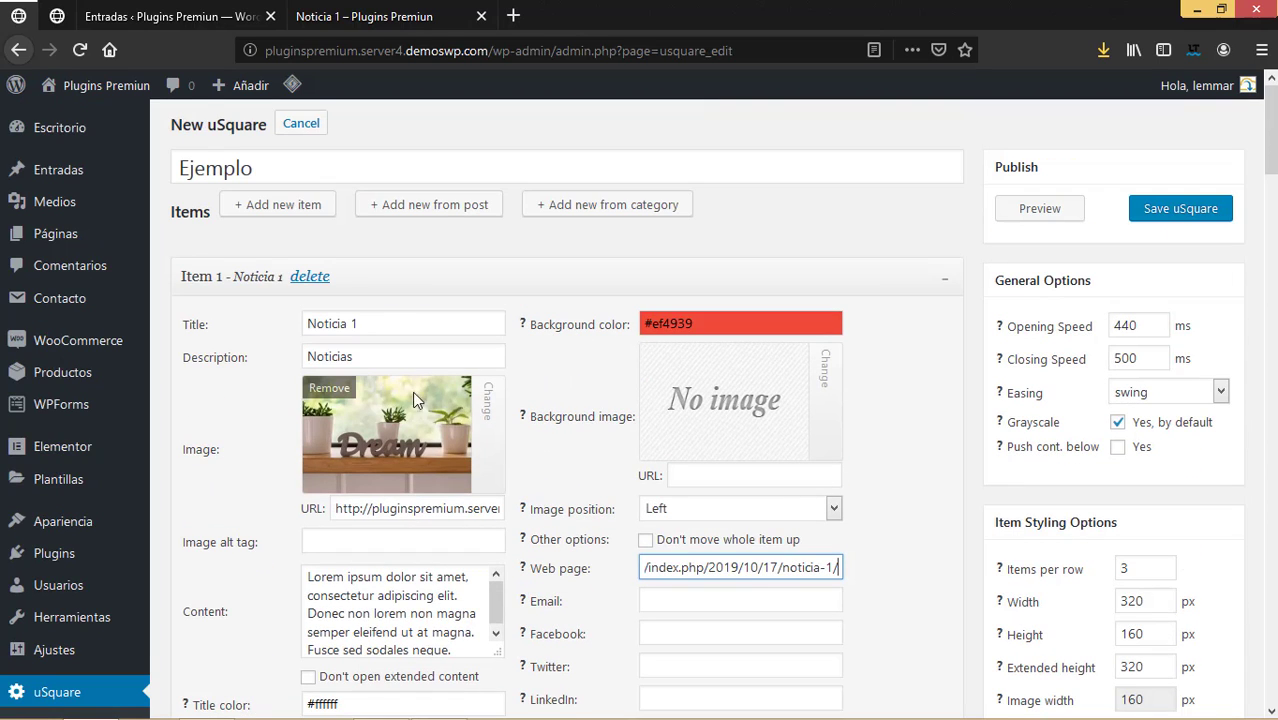
{"action": "scroll", "coordinate": [418, 447], "scroll_direction": "down", "scroll_amount": 5}
{"action": "scroll", "coordinate": [420, 447], "scroll_direction": "up", "scroll_amount": 3}
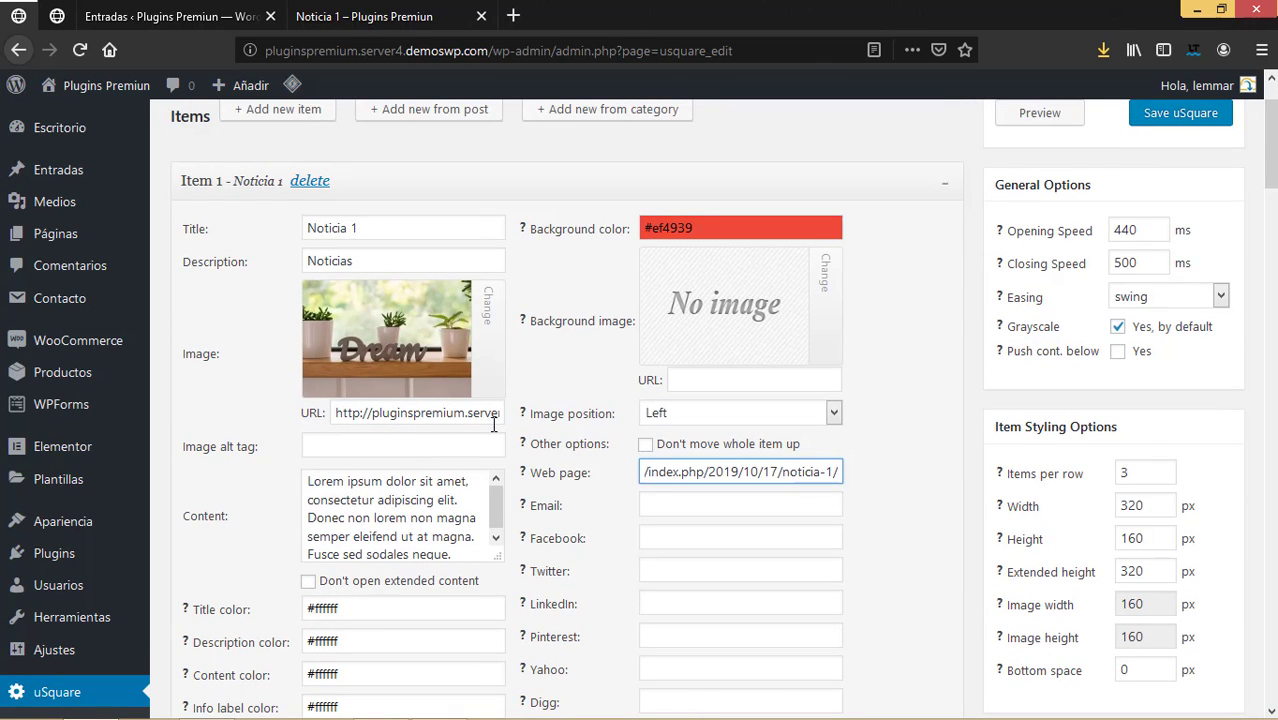
{"action": "scroll", "coordinate": [458, 497], "scroll_direction": "down", "scroll_amount": 5}
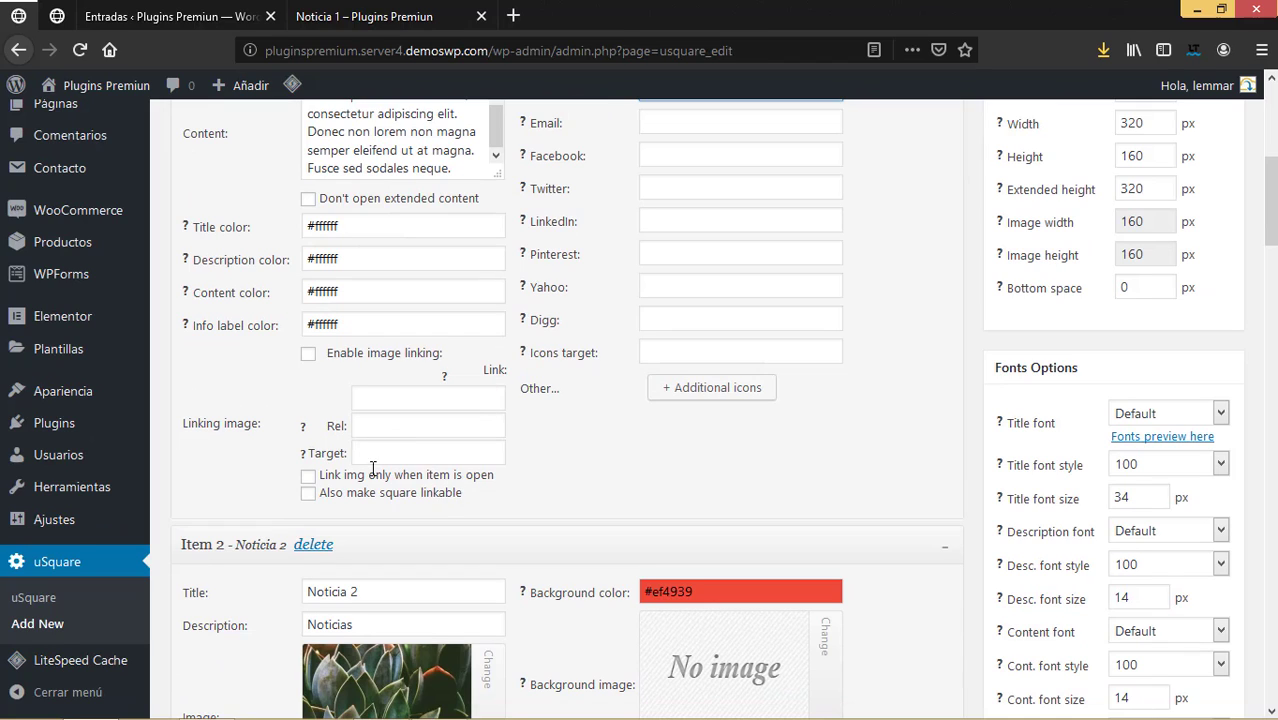
{"action": "left_click", "coordinate": [396, 407]}
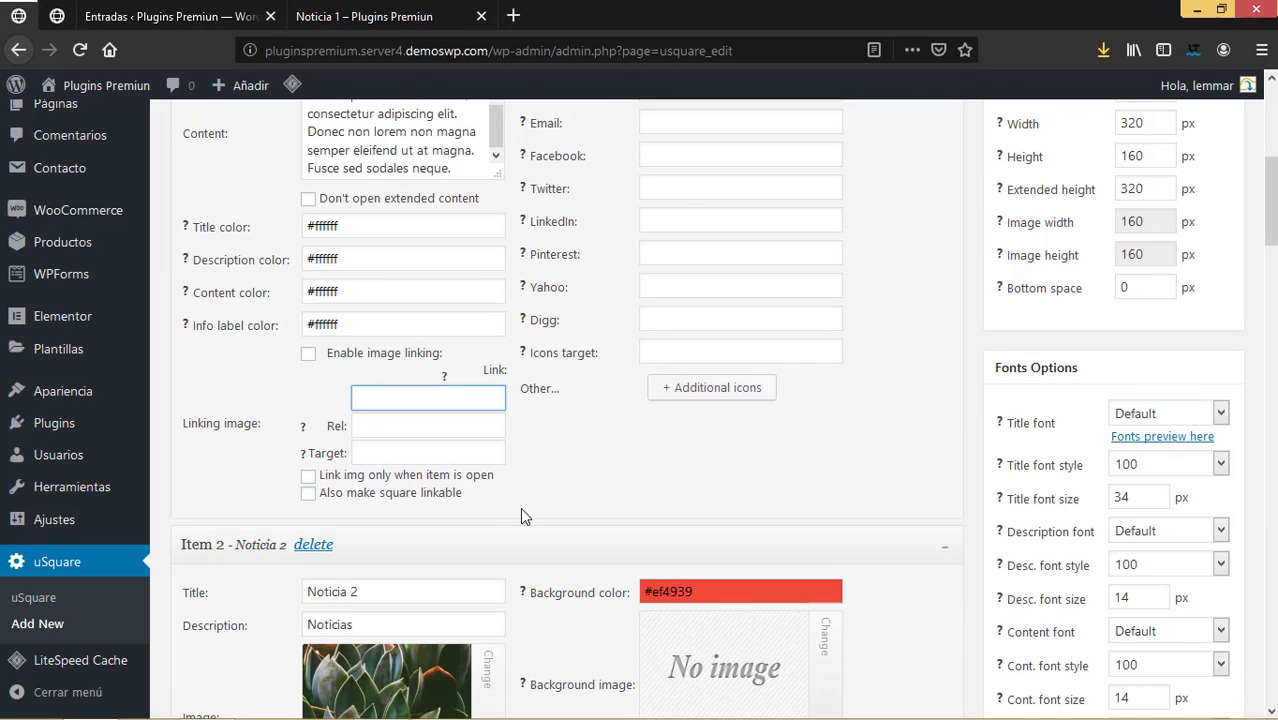
{"action": "scroll", "coordinate": [514, 495], "scroll_direction": "up", "scroll_amount": 6}
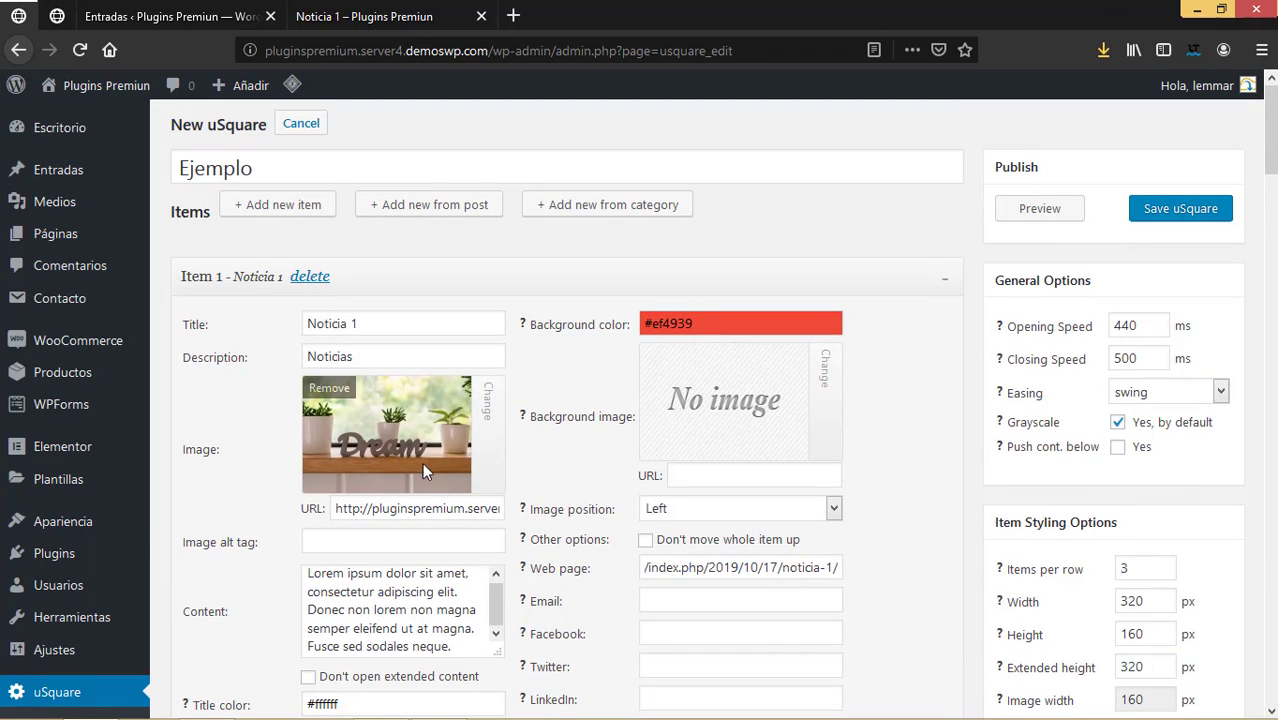
{"action": "scroll", "coordinate": [422, 470], "scroll_direction": "down", "scroll_amount": 4}
{"action": "scroll", "coordinate": [424, 478], "scroll_direction": "down", "scroll_amount": 6}
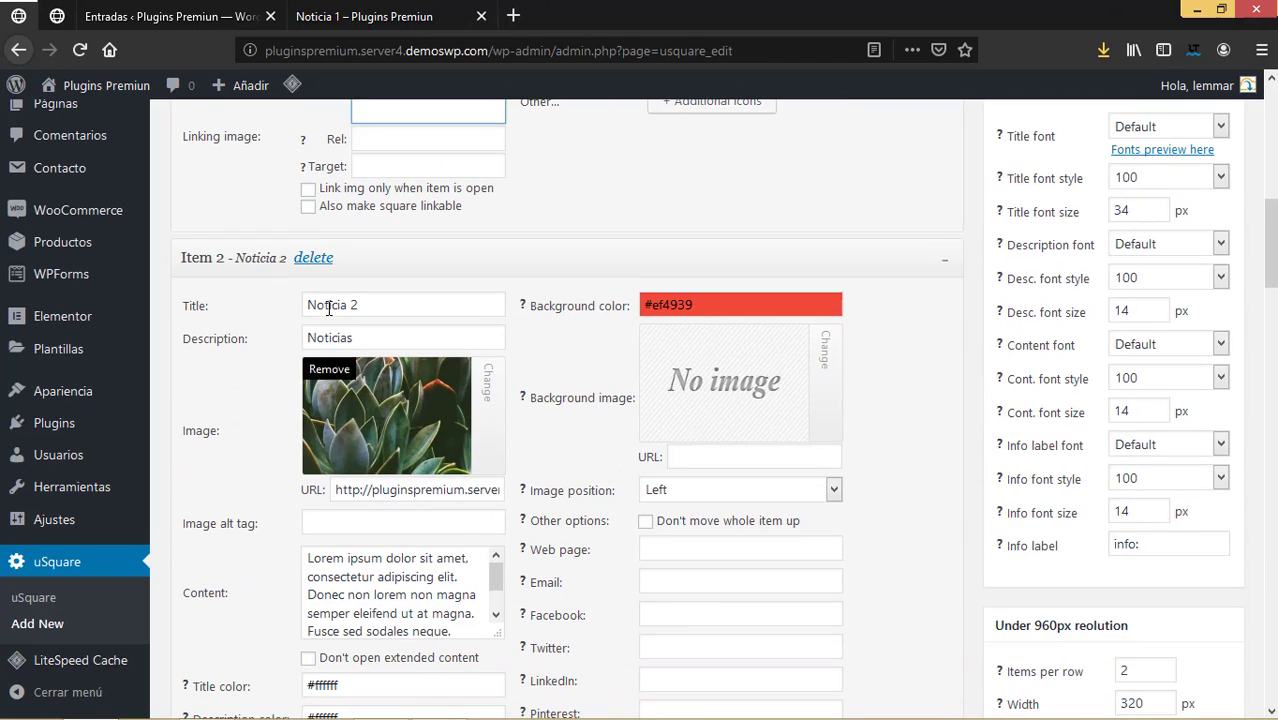
{"action": "scroll", "coordinate": [420, 487], "scroll_direction": "down", "scroll_amount": 4}
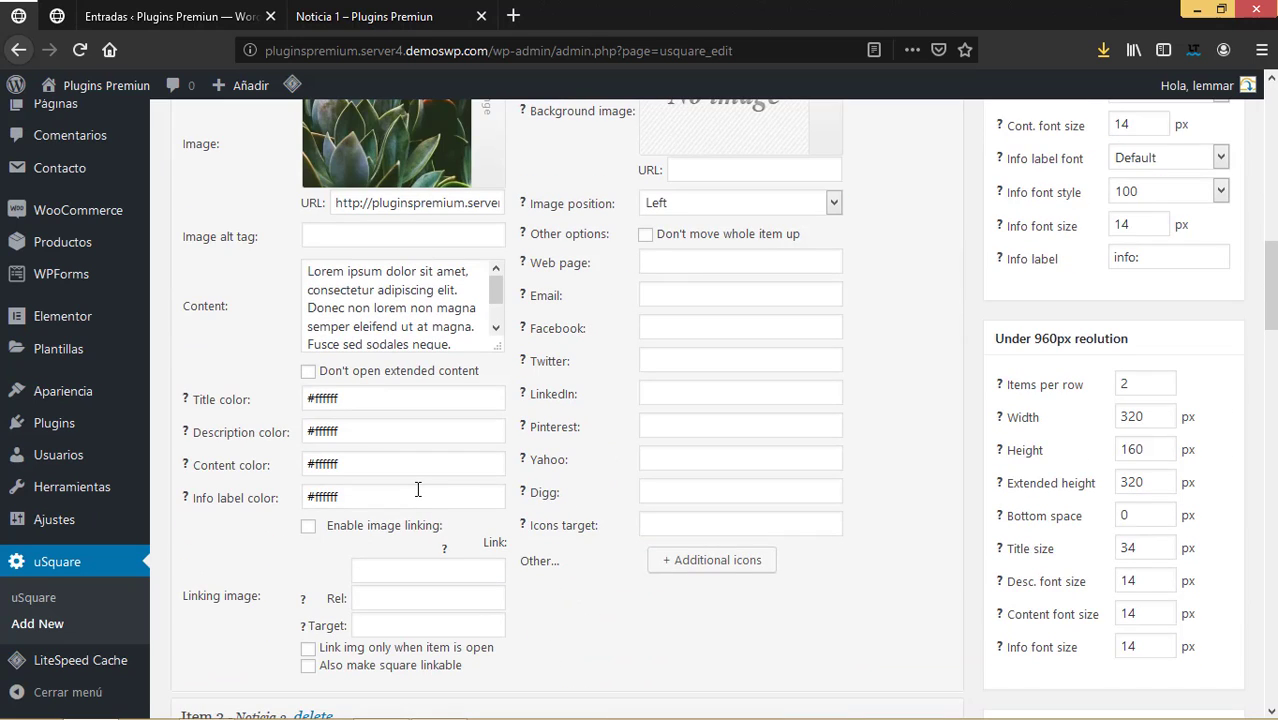
{"action": "scroll", "coordinate": [418, 487], "scroll_direction": "up", "scroll_amount": 3}
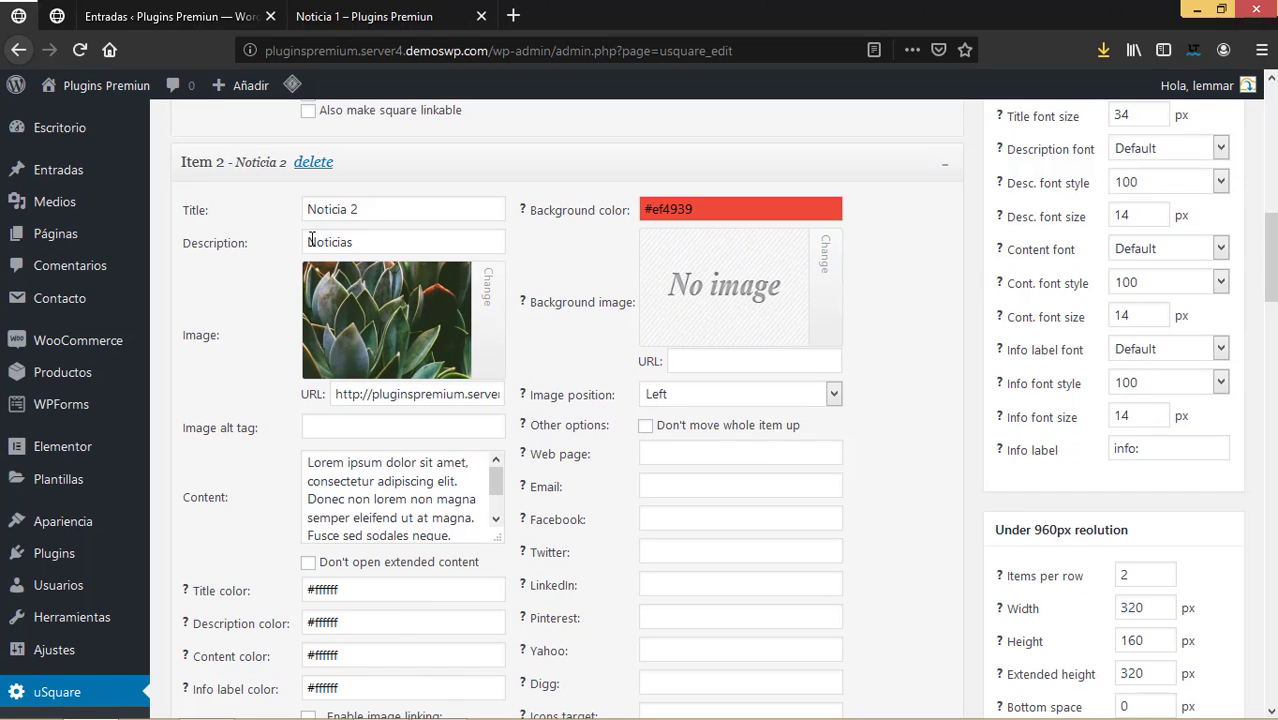
{"action": "scroll", "coordinate": [459, 512], "scroll_direction": "down", "scroll_amount": 1}
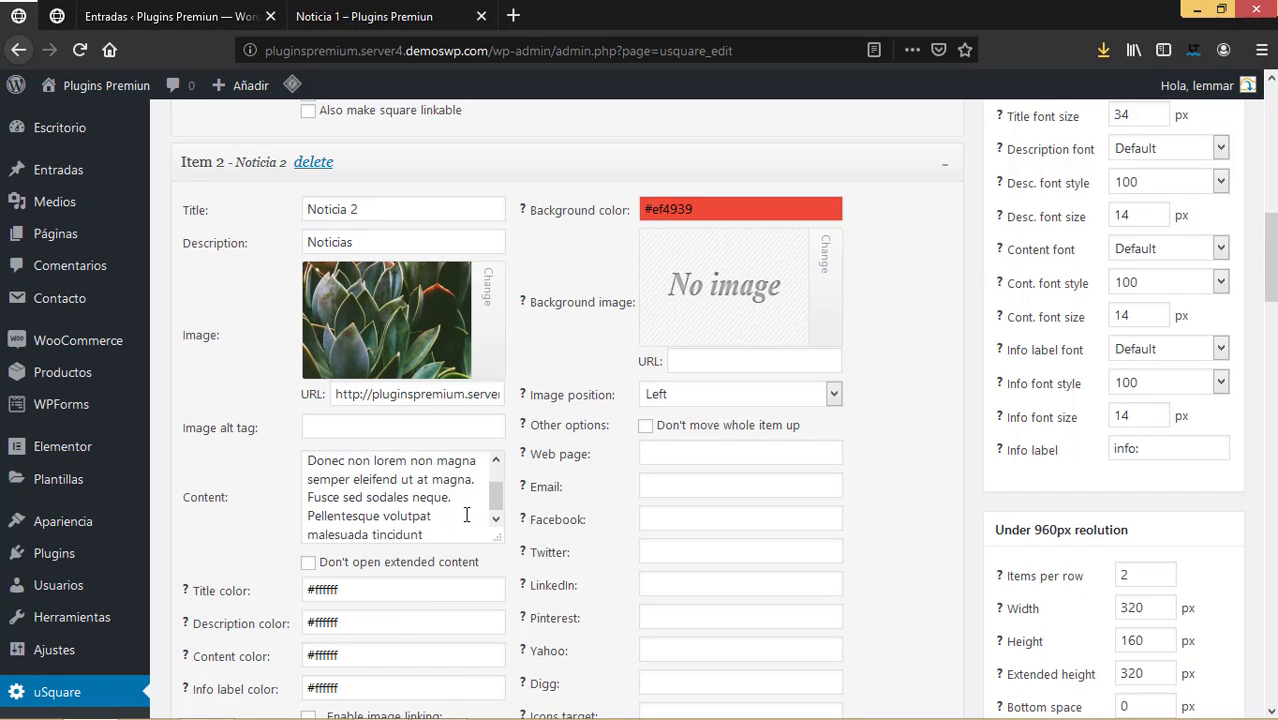
{"action": "scroll", "coordinate": [417, 583], "scroll_direction": "down", "scroll_amount": 2}
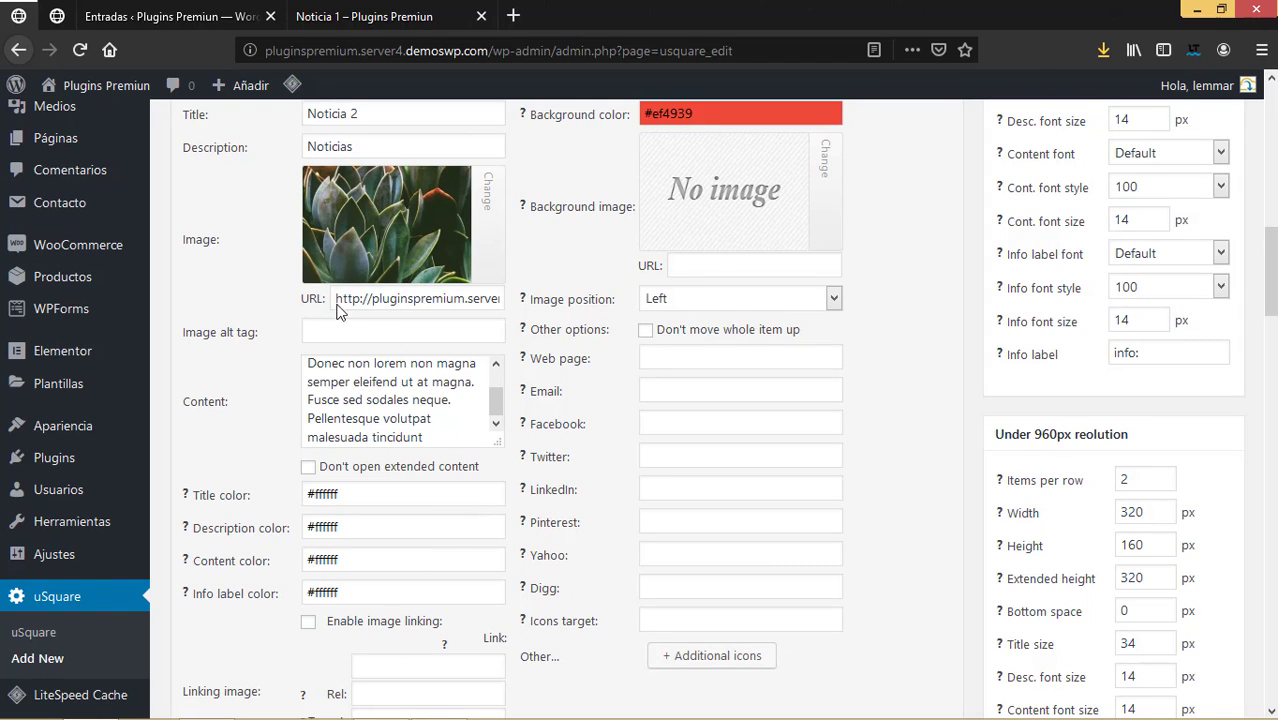
{"action": "left_click_drag", "start_coordinate": [337, 304], "coordinate": [636, 293]}
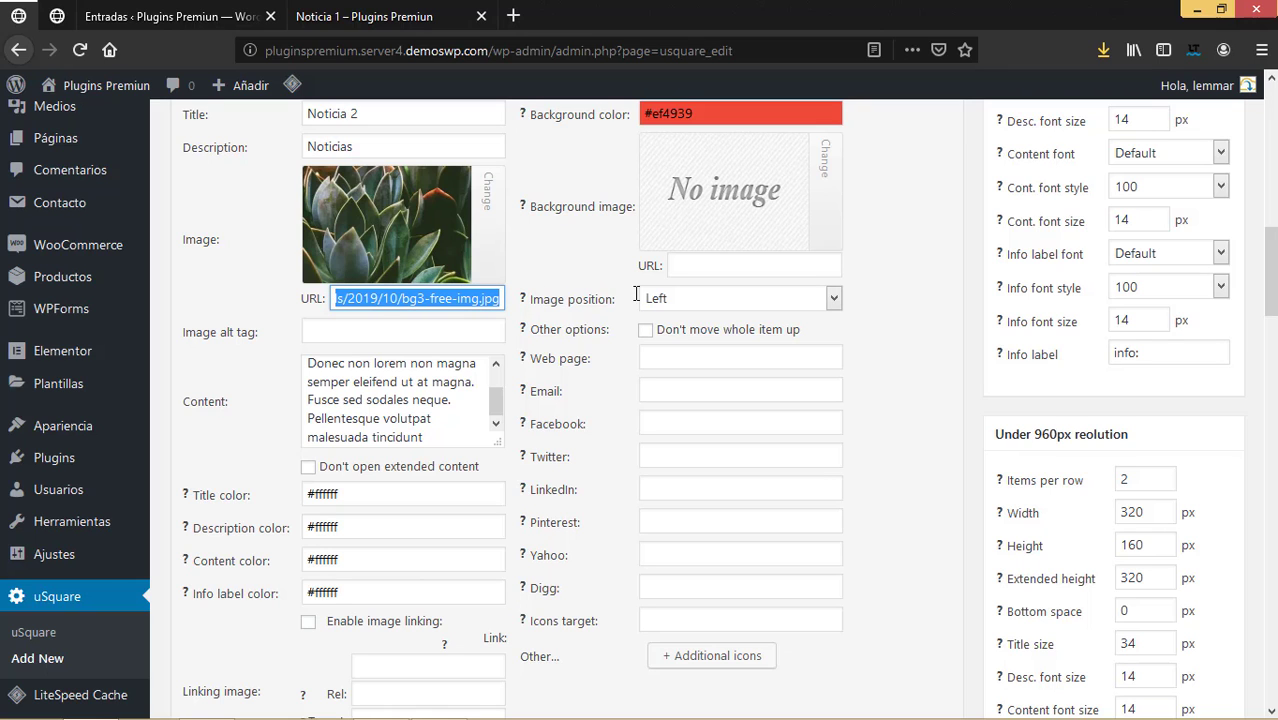
Open the Noticia 2 post and paste its address (/2019/10/17/noticia-2/) as Noticia 2's web page.
{"action": "left_click", "coordinate": [436, 18]}
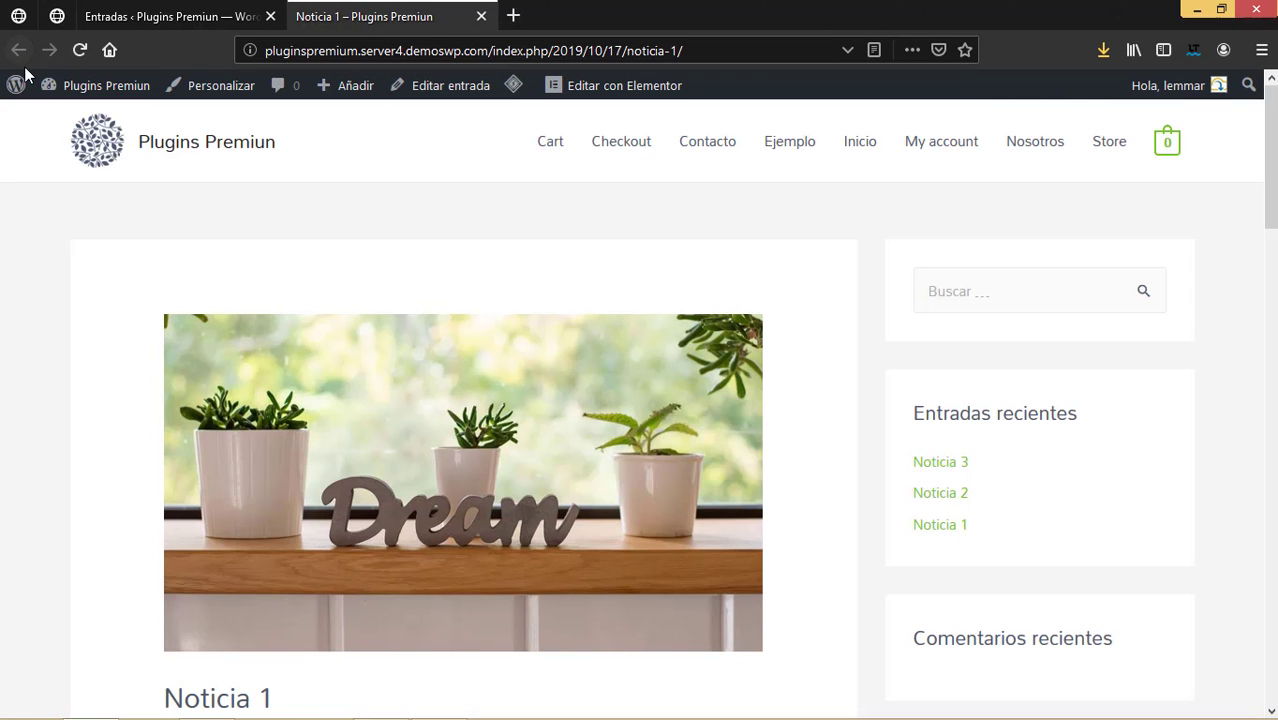
{"action": "left_click", "coordinate": [481, 17]}
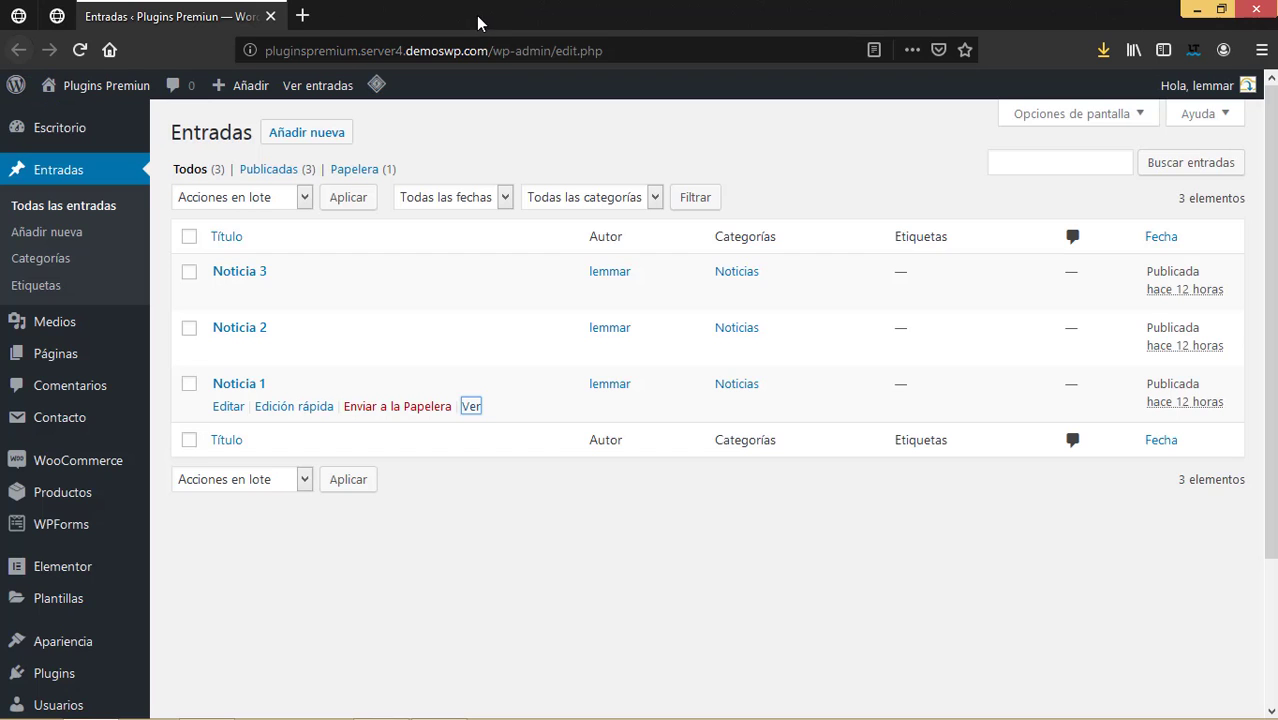
{"action": "right_click", "coordinate": [471, 351]}
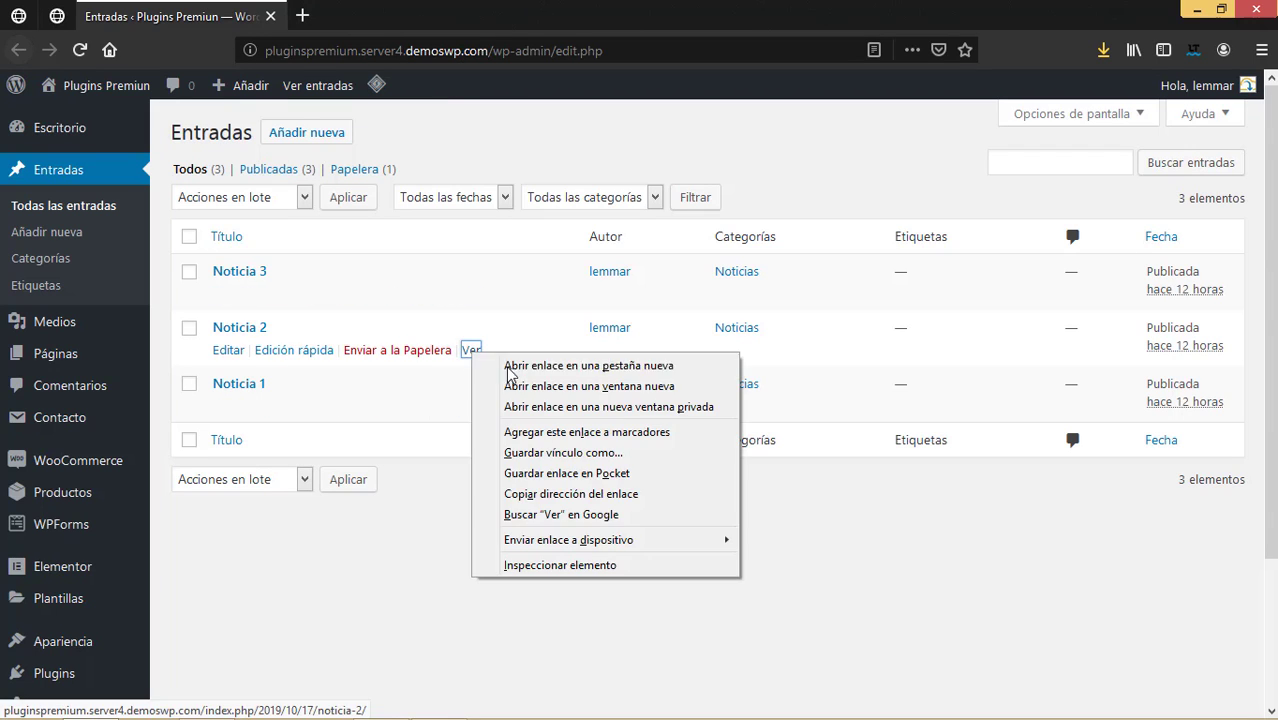
{"action": "left_click", "coordinate": [509, 368]}
{"action": "left_click", "coordinate": [390, 16]}
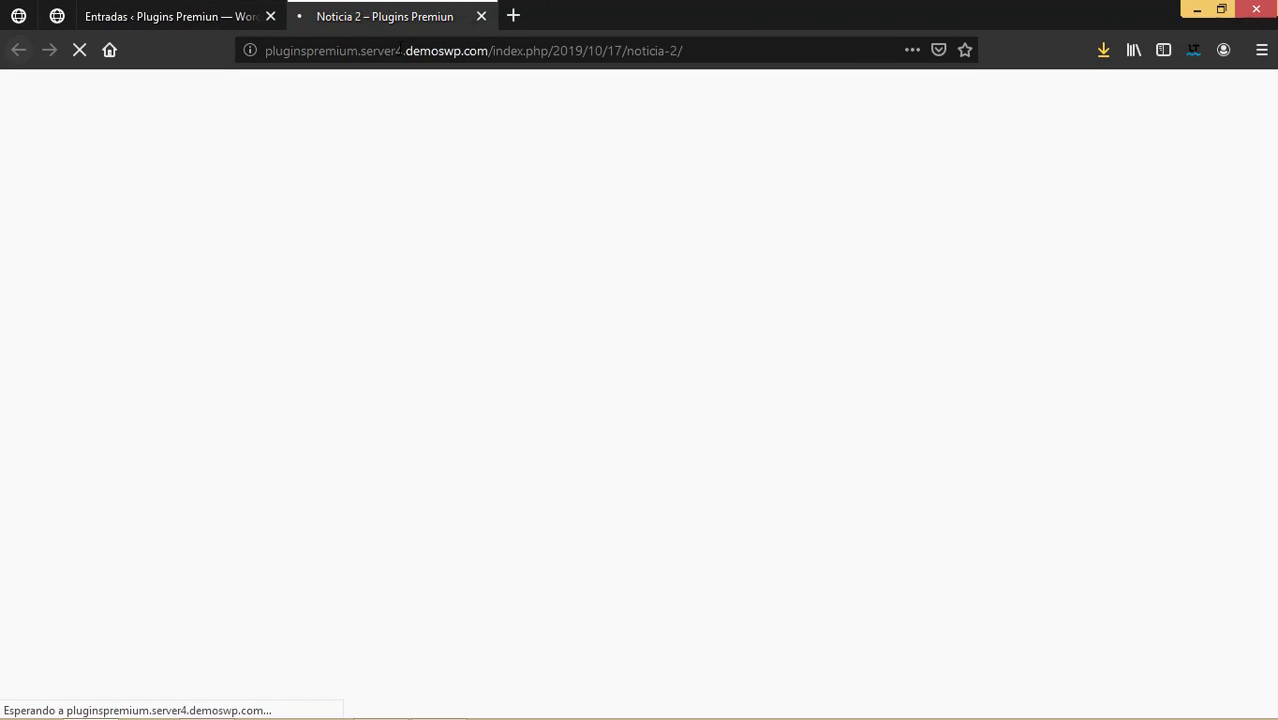
{"action": "left_click", "coordinate": [30, 14]}
{"action": "left_click", "coordinate": [703, 357]}
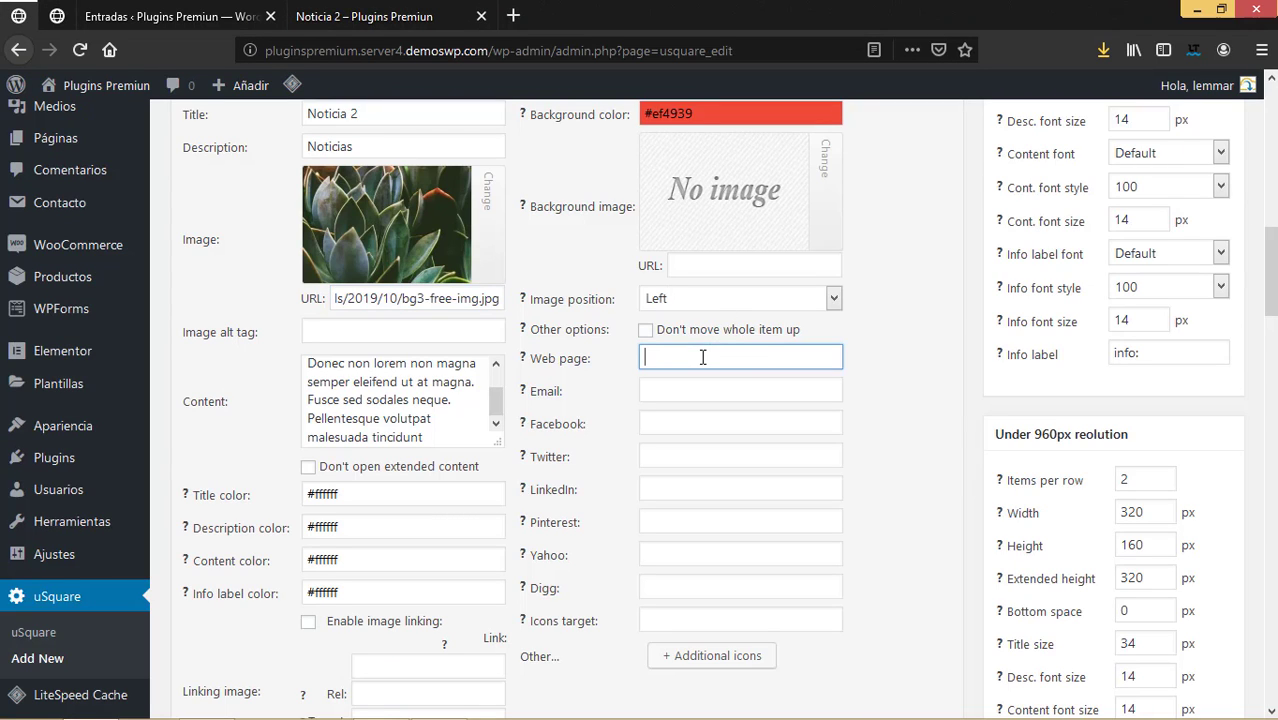
{"action": "key", "text": "ctrl+v"}
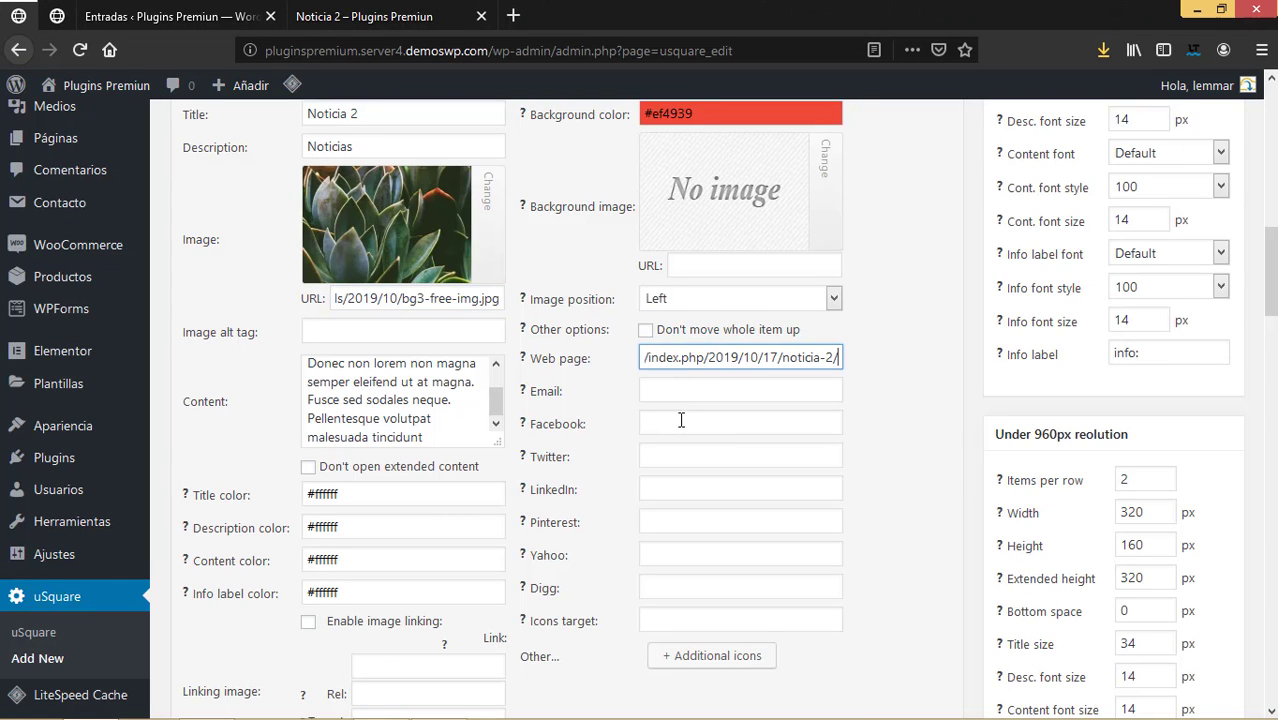
{"action": "scroll", "coordinate": [681, 420], "scroll_direction": "down", "scroll_amount": 4}
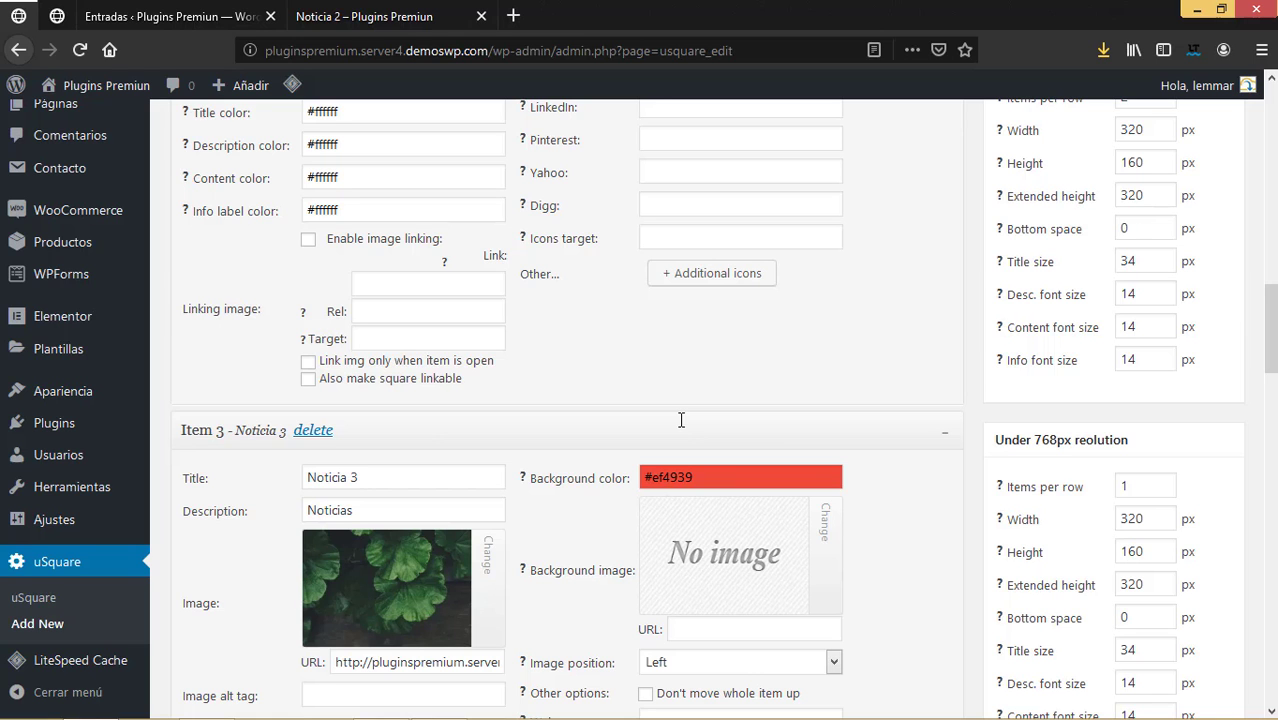
{"action": "scroll", "coordinate": [419, 308], "scroll_direction": "up", "scroll_amount": 4}
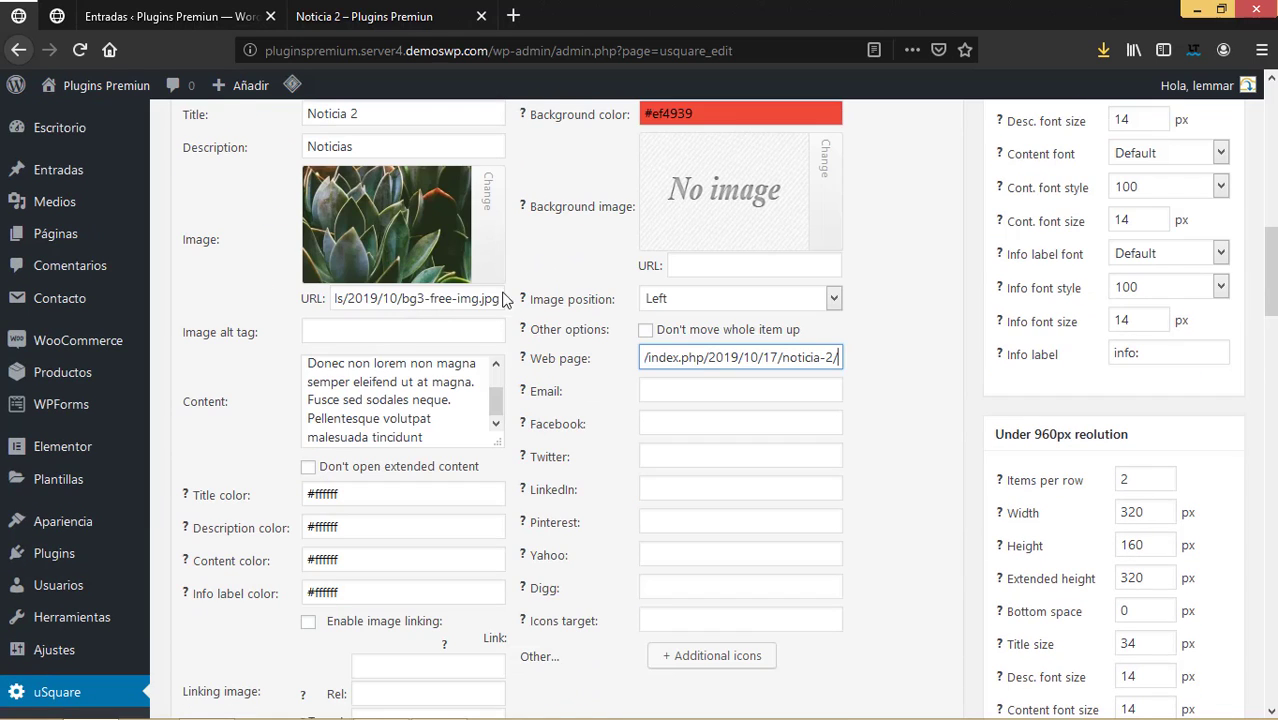
{"action": "scroll", "coordinate": [506, 300], "scroll_direction": "down", "scroll_amount": 3}
Paste the same Noticia 2 post address into Noticia 2's image link field.
{"action": "left_click", "coordinate": [383, 380]}
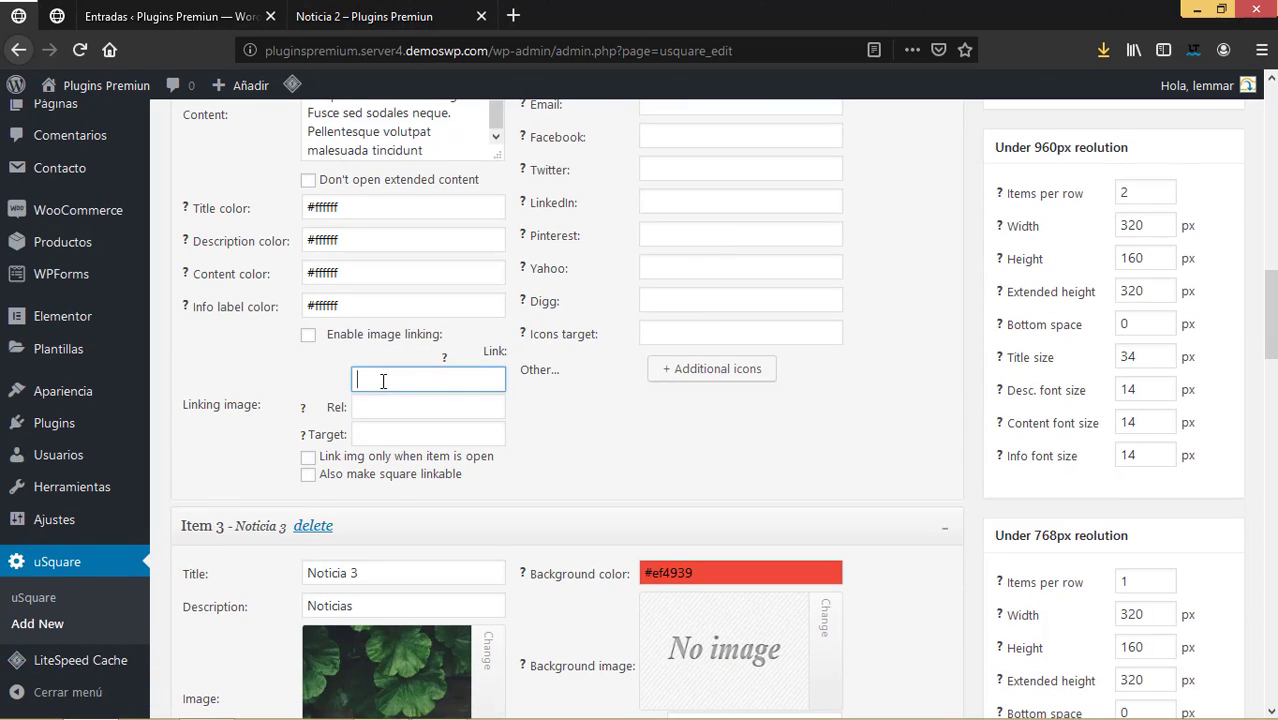
{"action": "right_click", "coordinate": [383, 380]}
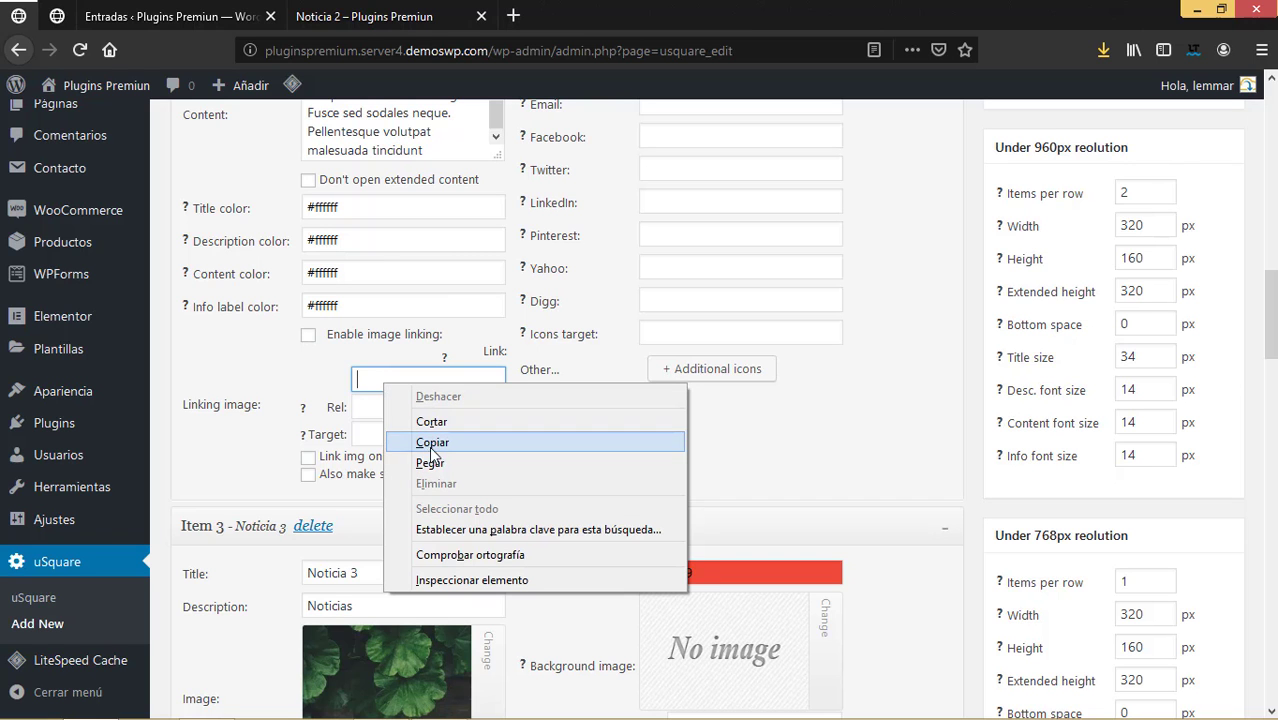
{"action": "left_click", "coordinate": [650, 465]}
{"action": "scroll", "coordinate": [686, 401], "scroll_direction": "up", "scroll_amount": 1}
{"action": "scroll", "coordinate": [686, 401], "scroll_direction": "up", "scroll_amount": 5}
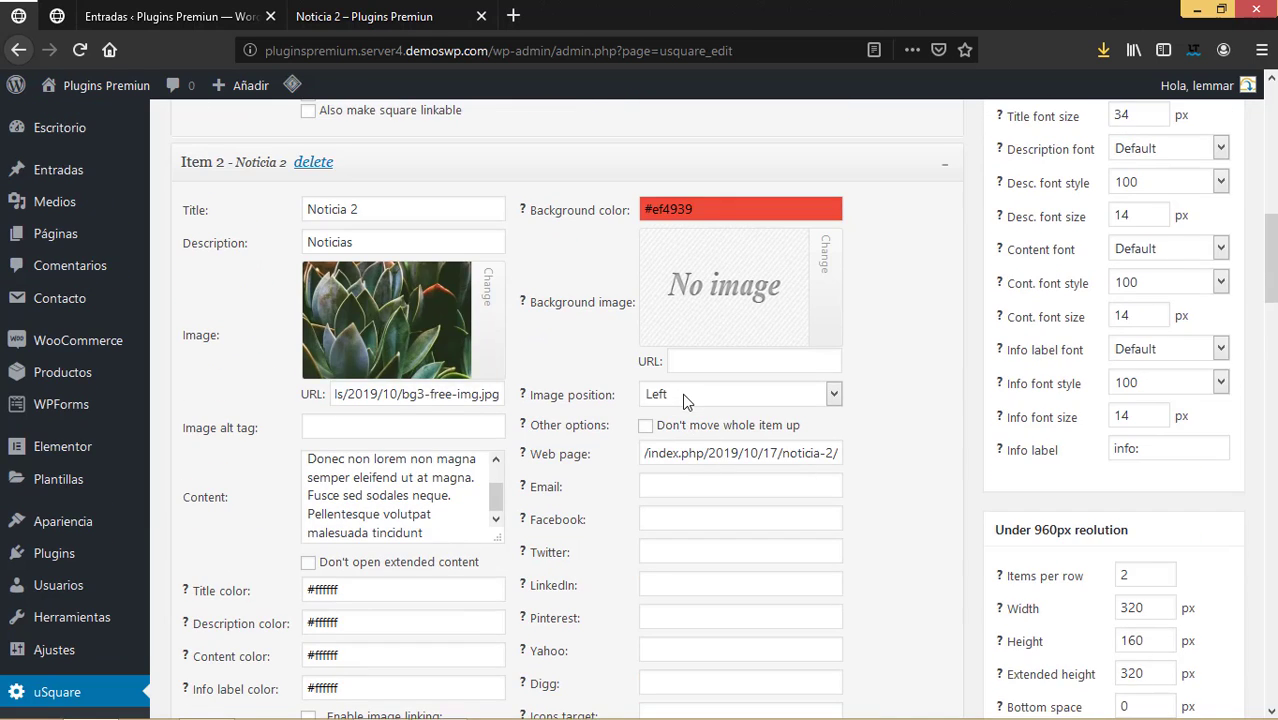
{"action": "scroll", "coordinate": [713, 372], "scroll_direction": "up", "scroll_amount": 3}
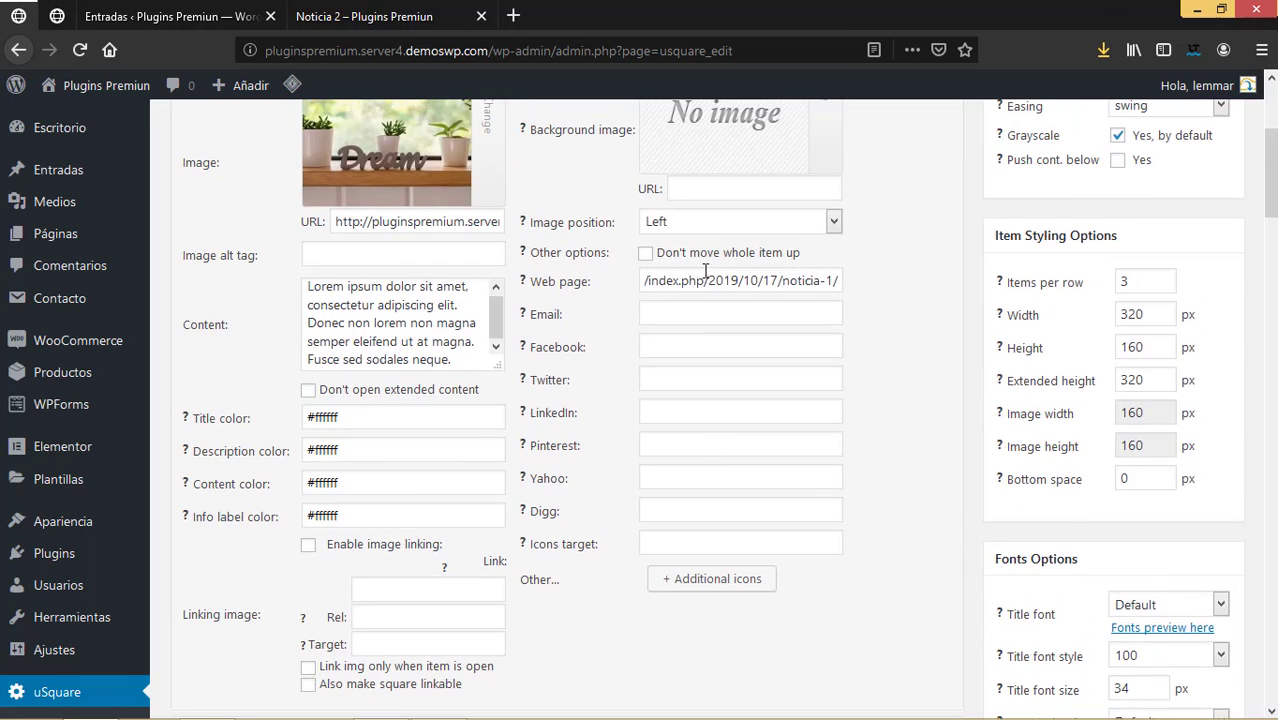
Copy Noticia 1's web page address and paste it as Noticia 1's image link.
{"action": "left_click_drag", "start_coordinate": [840, 281], "coordinate": [300, 268]}
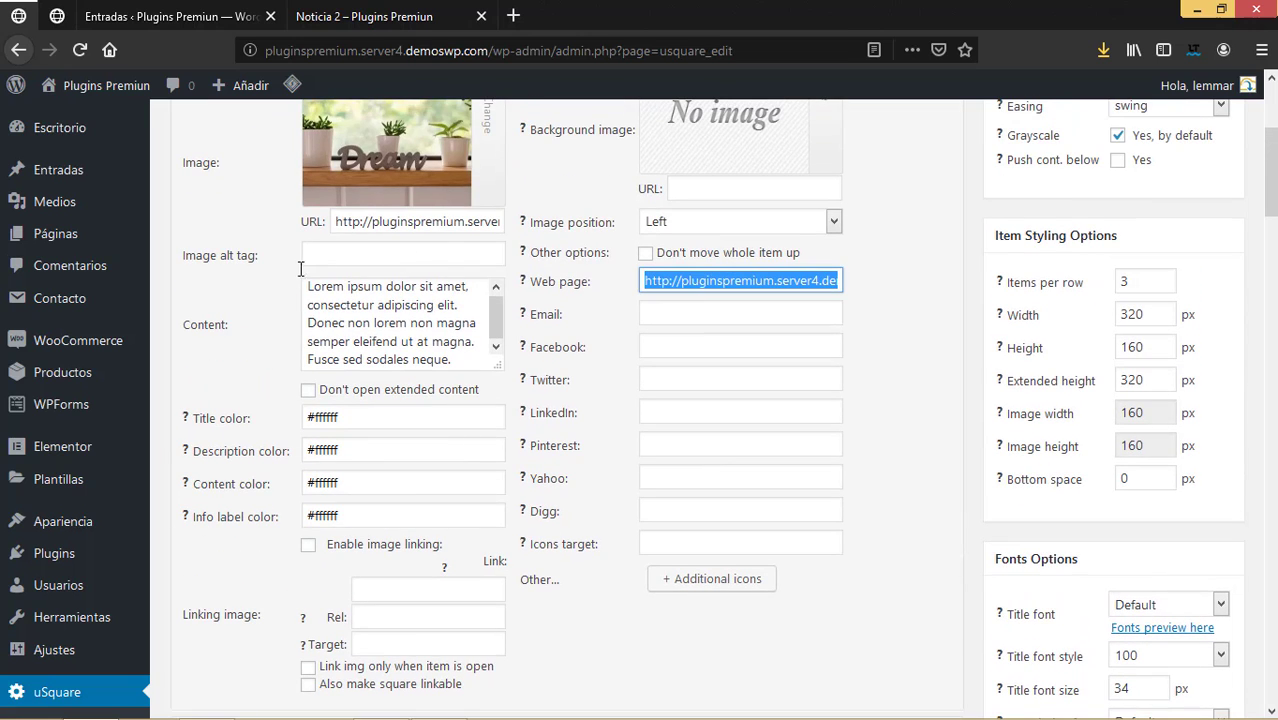
{"action": "scroll", "coordinate": [409, 531], "scroll_direction": "down", "scroll_amount": 5}
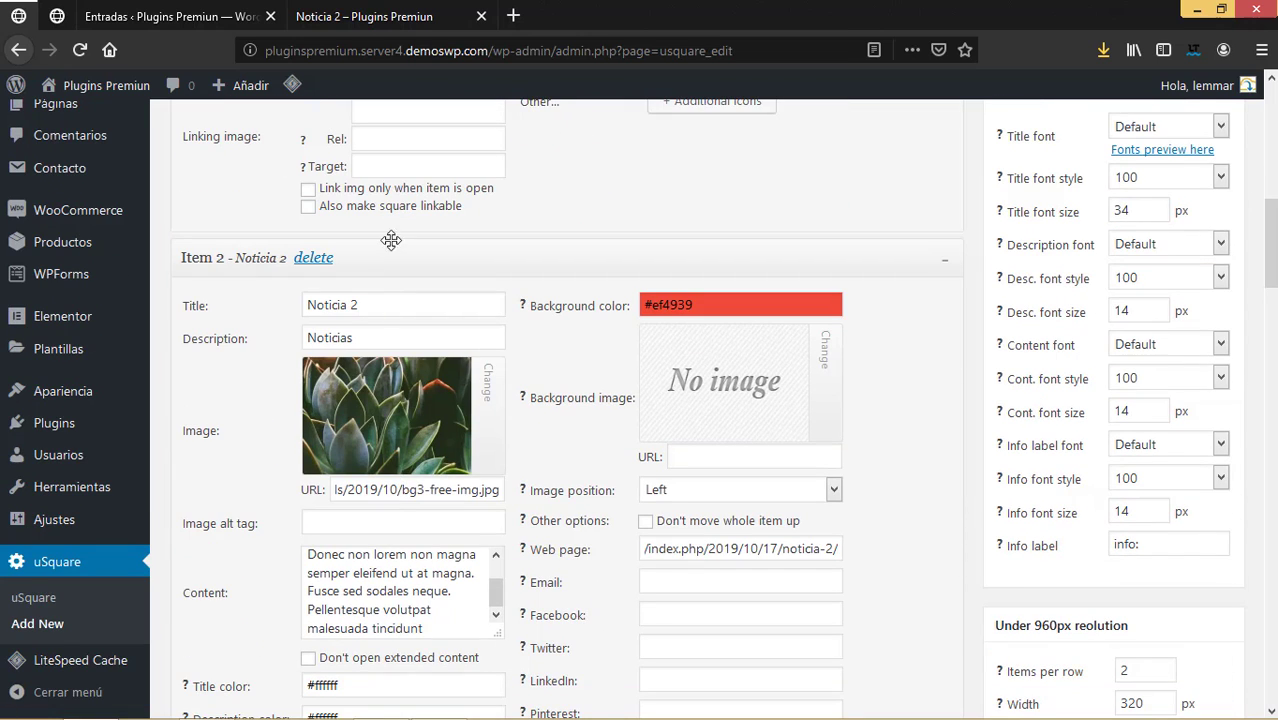
{"action": "scroll", "coordinate": [394, 237], "scroll_direction": "up", "scroll_amount": 2}
{"action": "left_click", "coordinate": [383, 209]}
{"action": "key", "text": "ctrl+v"}
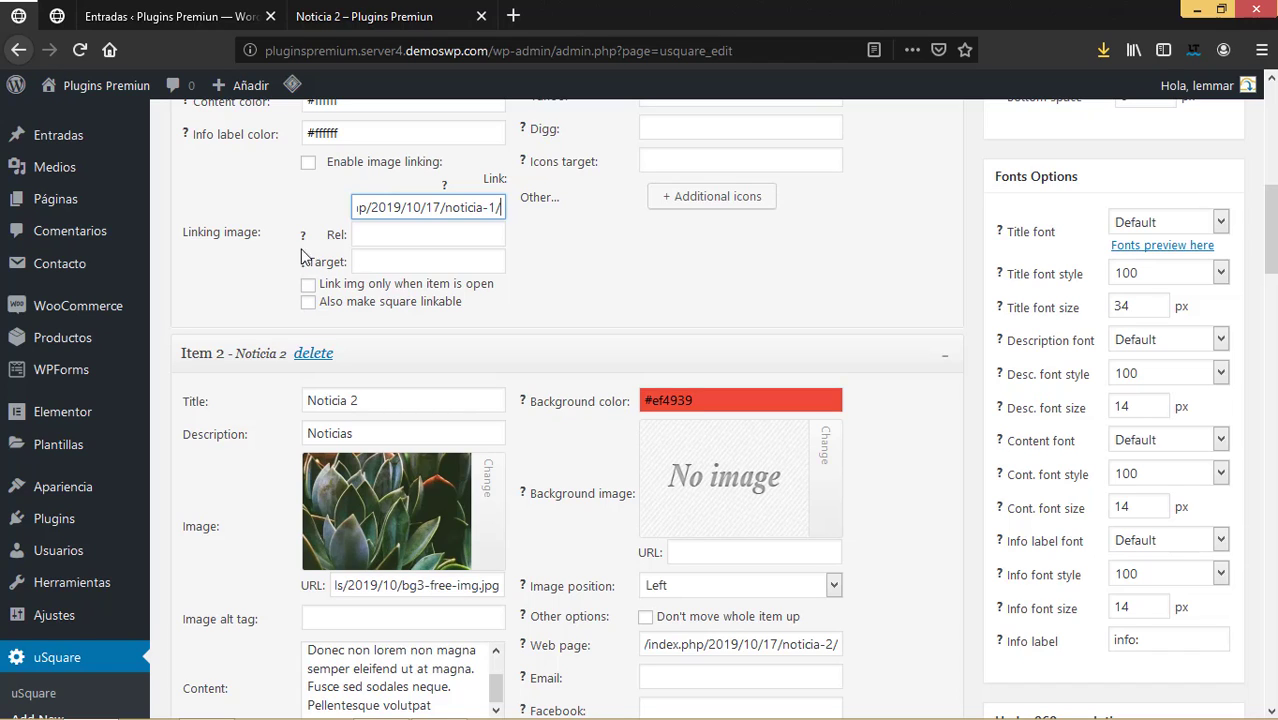
{"action": "mouse_move", "coordinate": [303, 255]}
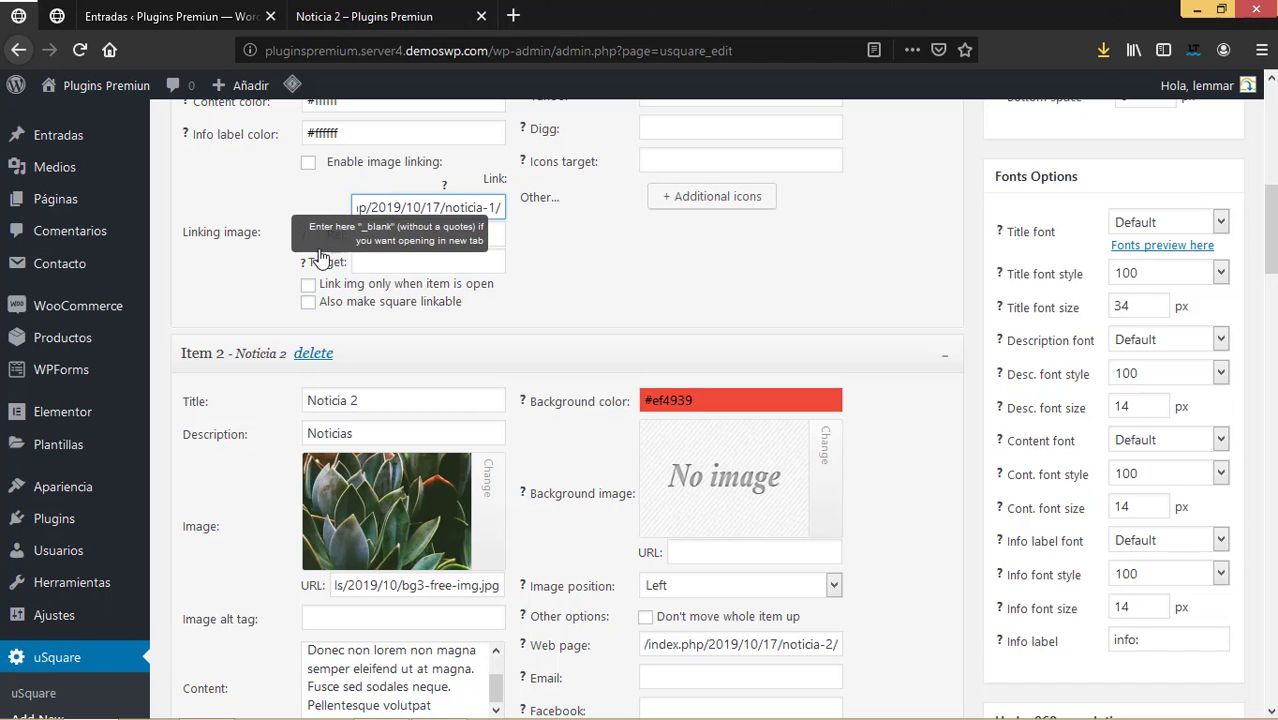
{"action": "scroll", "coordinate": [584, 437], "scroll_direction": "down", "scroll_amount": 1}
{"action": "scroll", "coordinate": [585, 441], "scroll_direction": "down", "scroll_amount": 10}
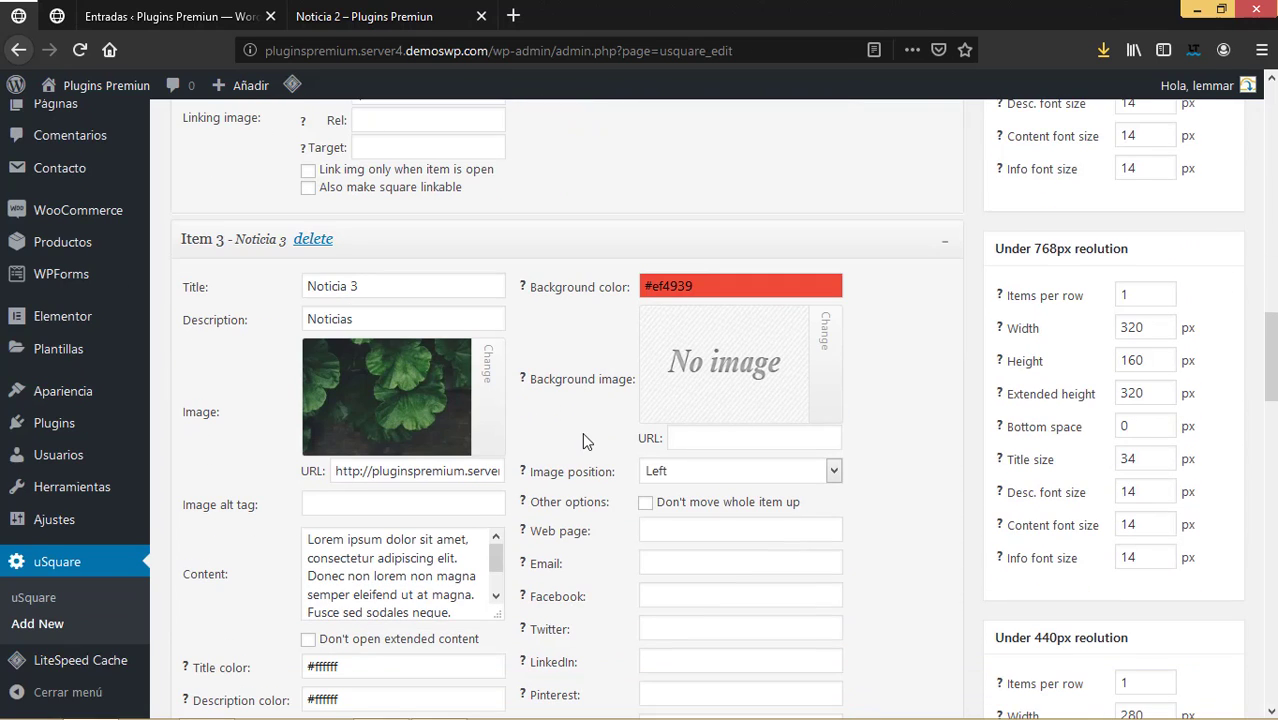
{"action": "scroll", "coordinate": [585, 441], "scroll_direction": "down", "scroll_amount": 2}
Close the Noticia 2 post and copy the Noticia 3 post address.
{"action": "left_click", "coordinate": [380, 16]}
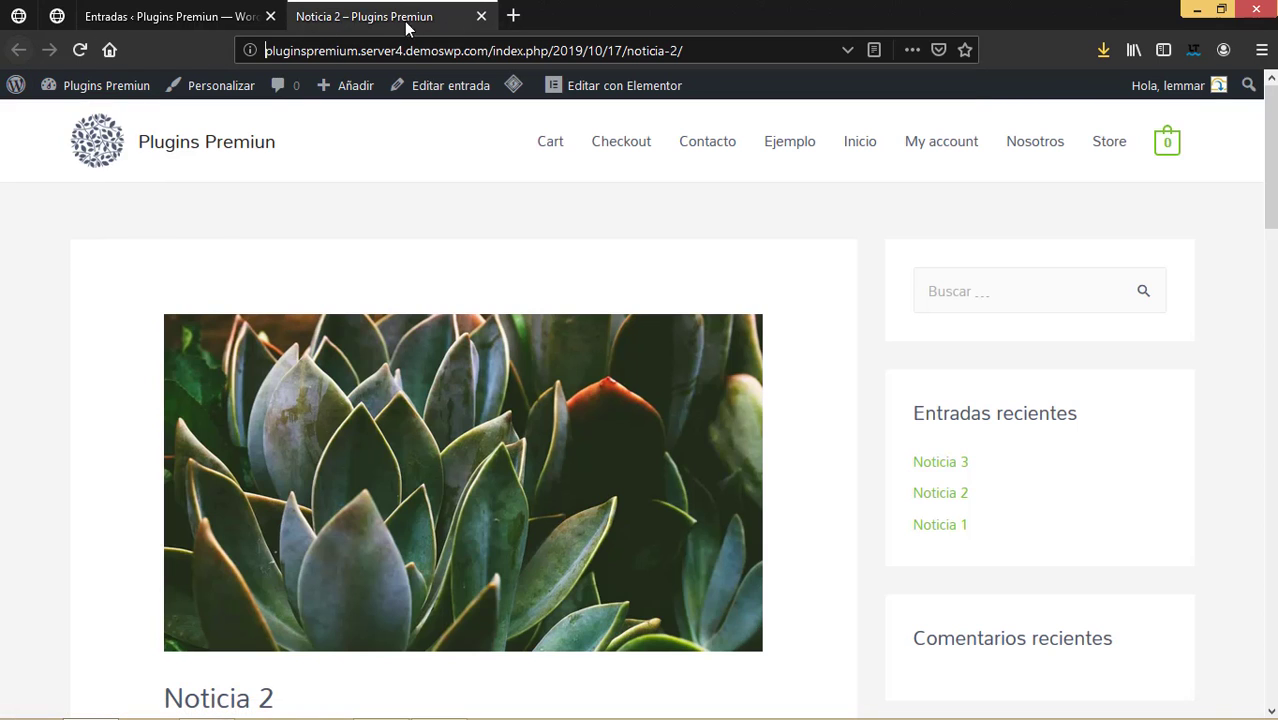
{"action": "left_click", "coordinate": [481, 16]}
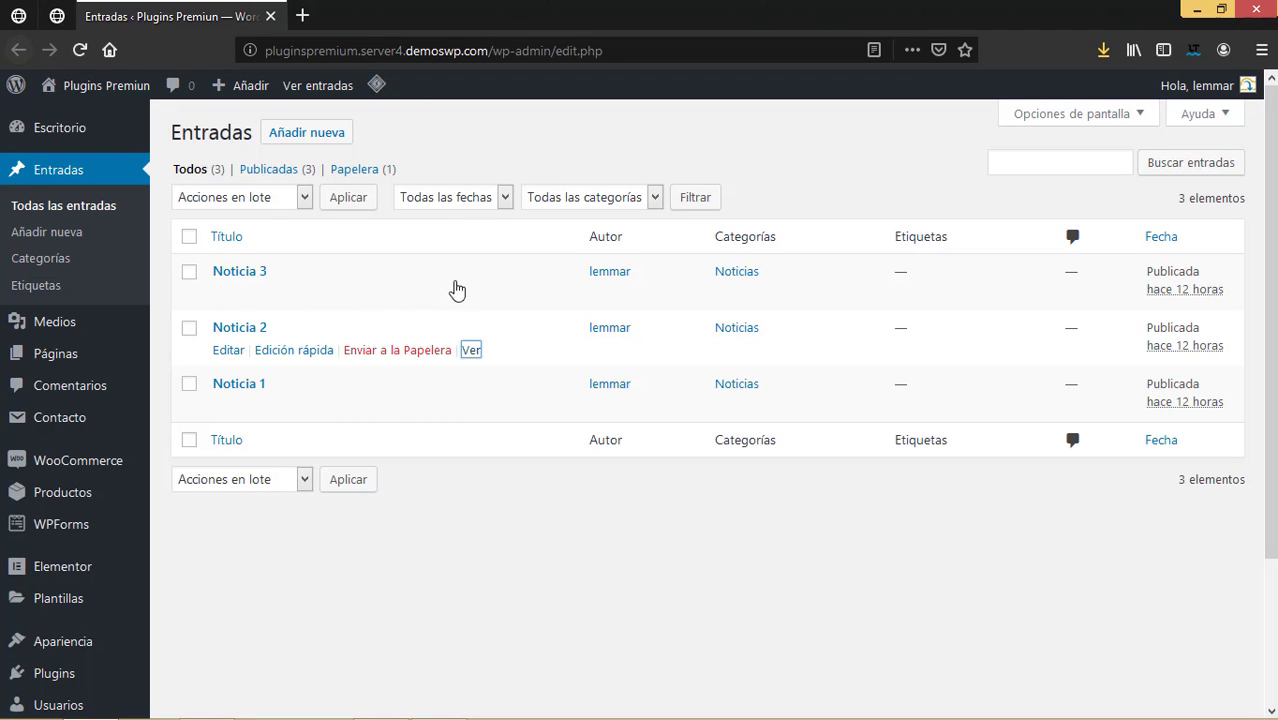
{"action": "left_click", "coordinate": [472, 295]}
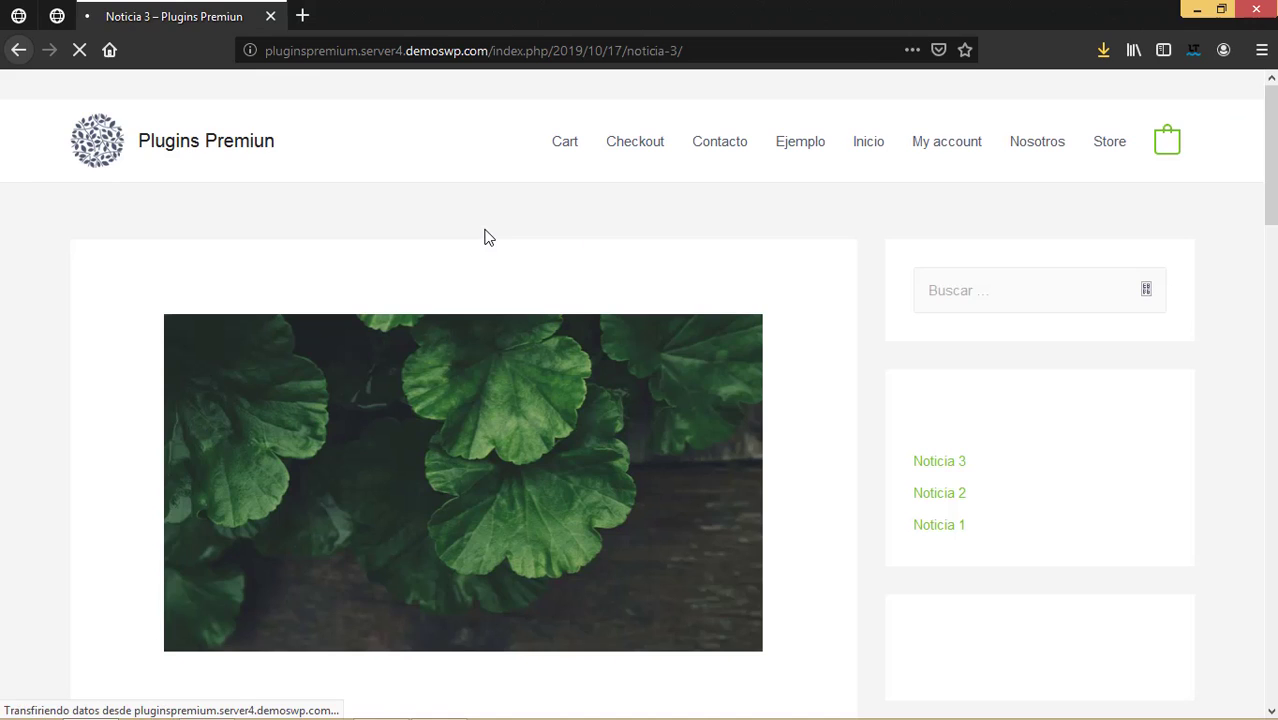
{"action": "key", "text": "ctrl+l"}
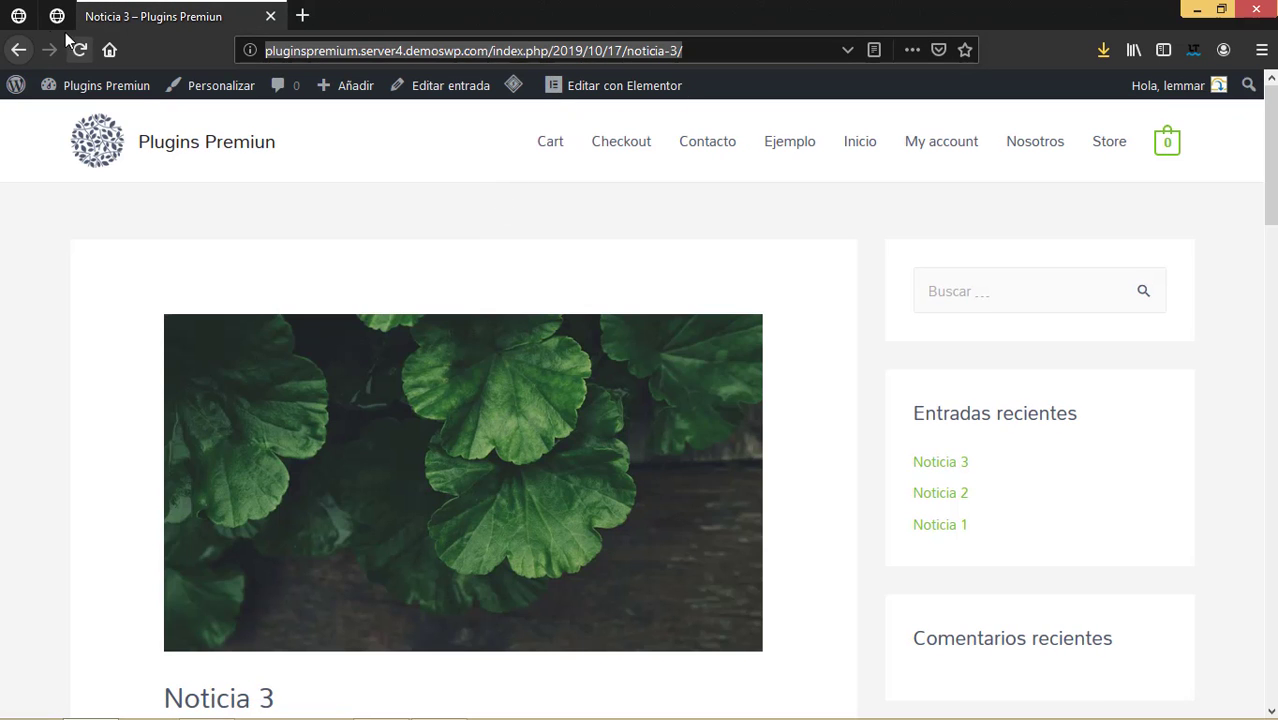
{"action": "left_click", "coordinate": [18, 49]}
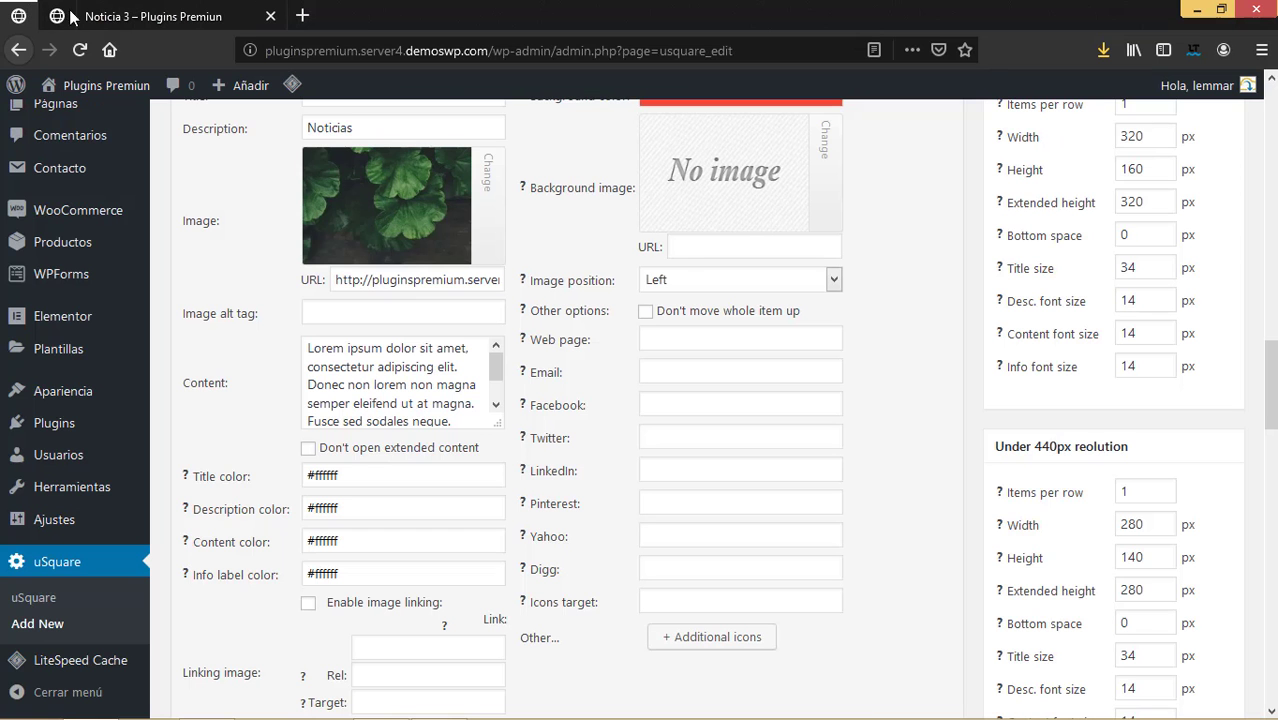
Paste the /2019/10/17/noticia-3/ address into Noticia 3's web page and image link fields.
{"action": "left_click", "coordinate": [696, 339]}
{"action": "key", "text": "ctrl+v"}
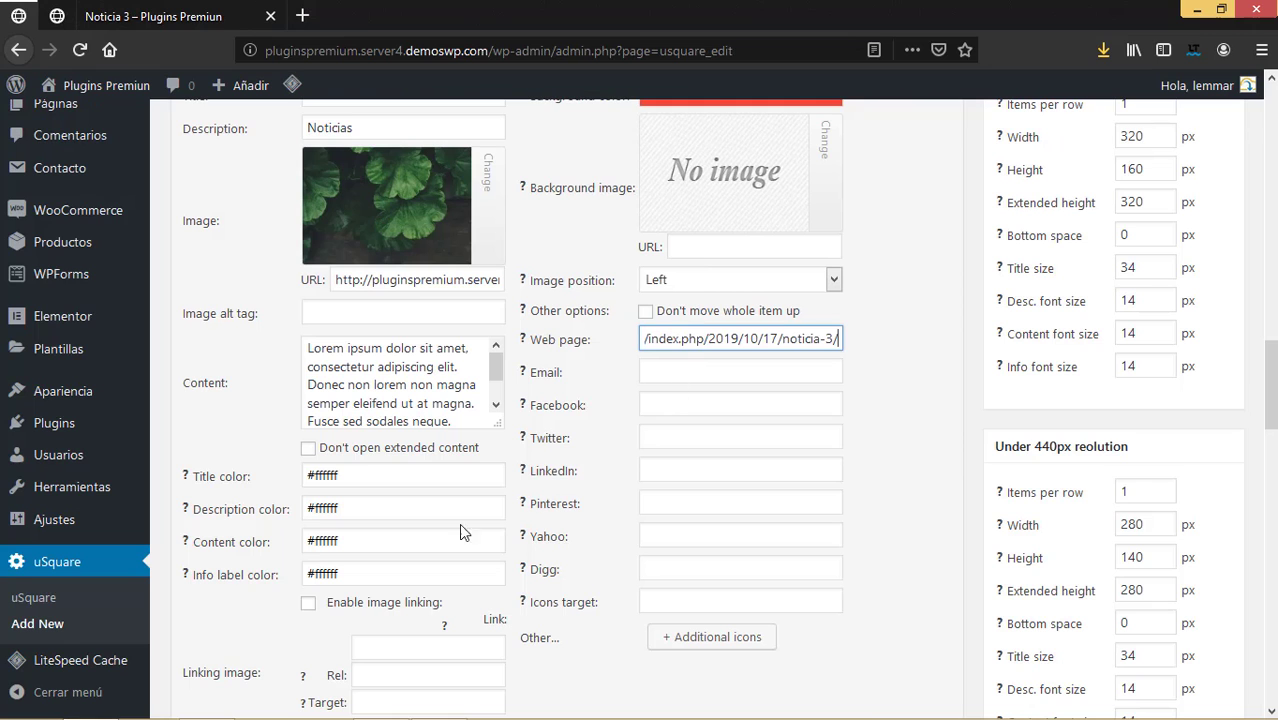
{"action": "scroll", "coordinate": [420, 602], "scroll_direction": "down", "scroll_amount": 5}
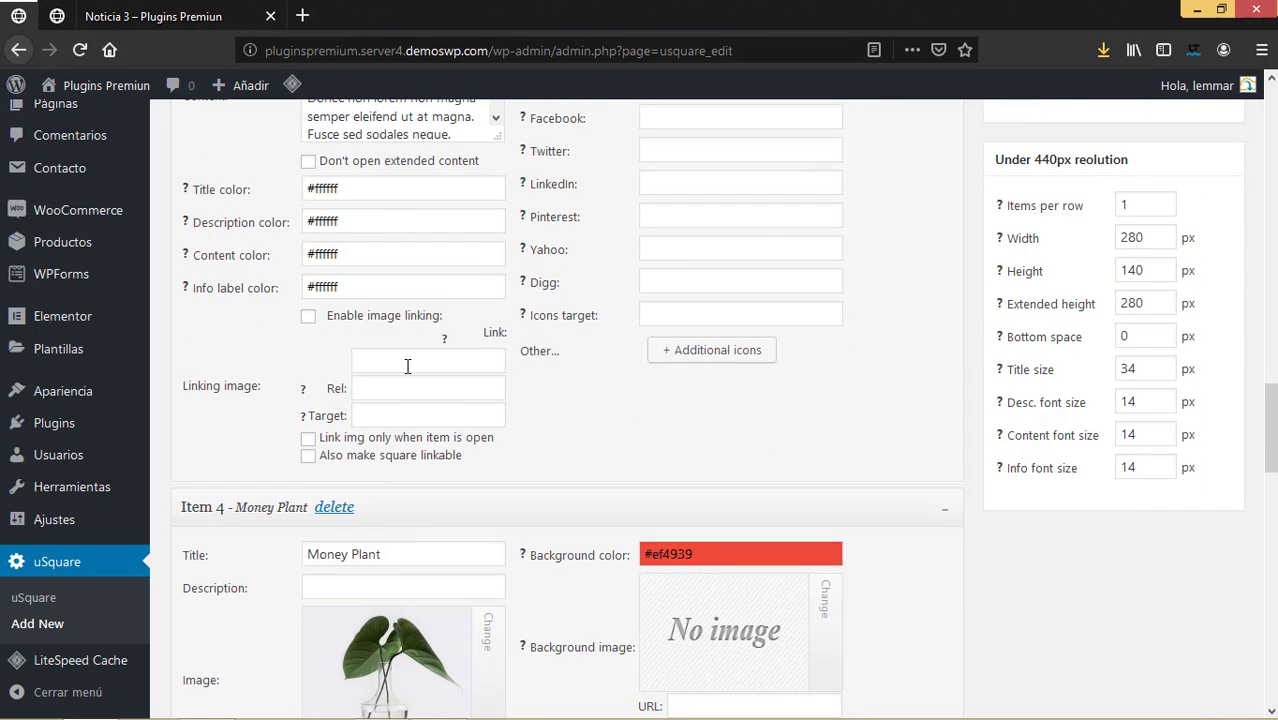
{"action": "left_click", "coordinate": [407, 366]}
{"action": "key", "text": "ctrl+v"}
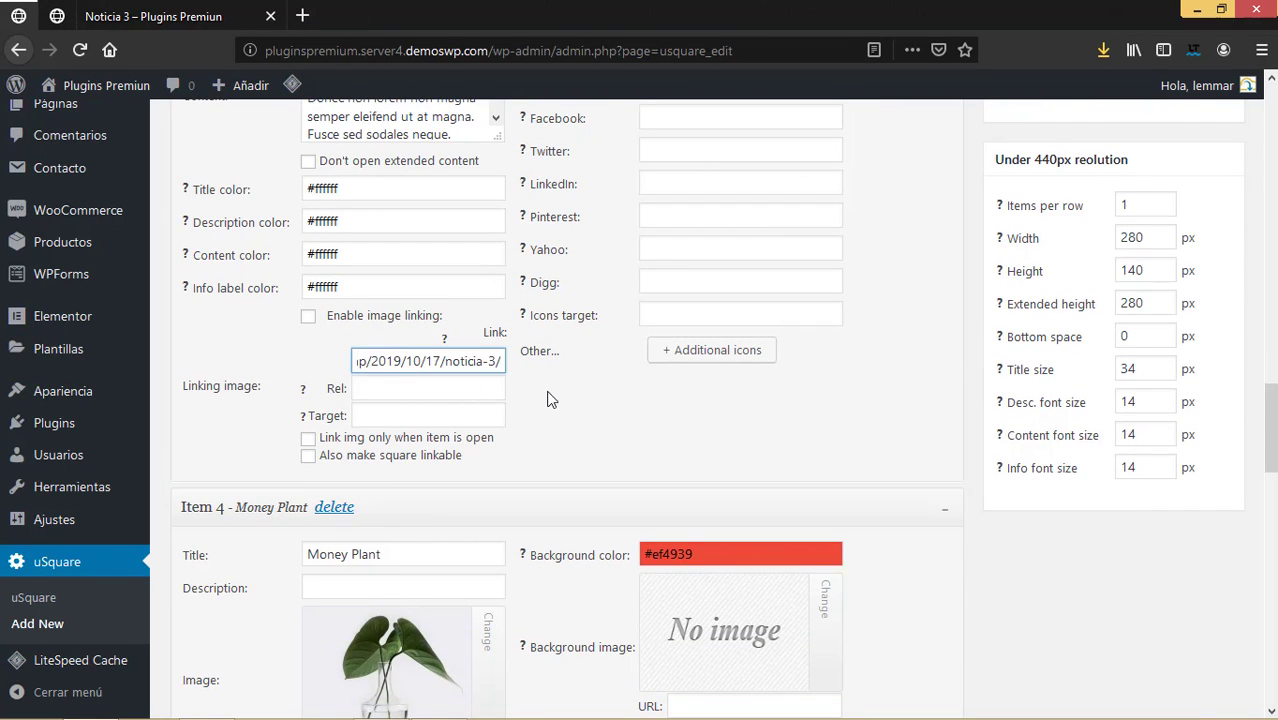
{"action": "scroll", "coordinate": [685, 360], "scroll_direction": "up", "scroll_amount": 3}
{"action": "scroll", "coordinate": [711, 375], "scroll_direction": "up", "scroll_amount": 2}
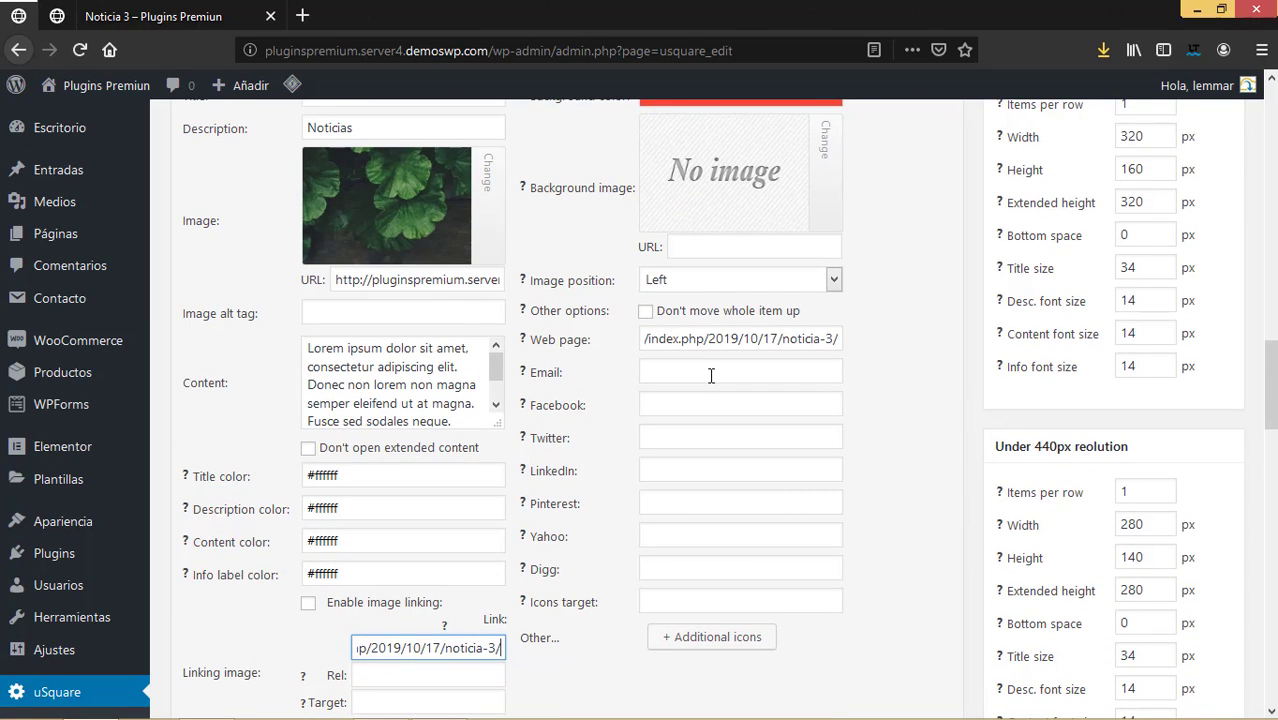
{"action": "scroll", "coordinate": [711, 375], "scroll_direction": "up", "scroll_amount": 4}
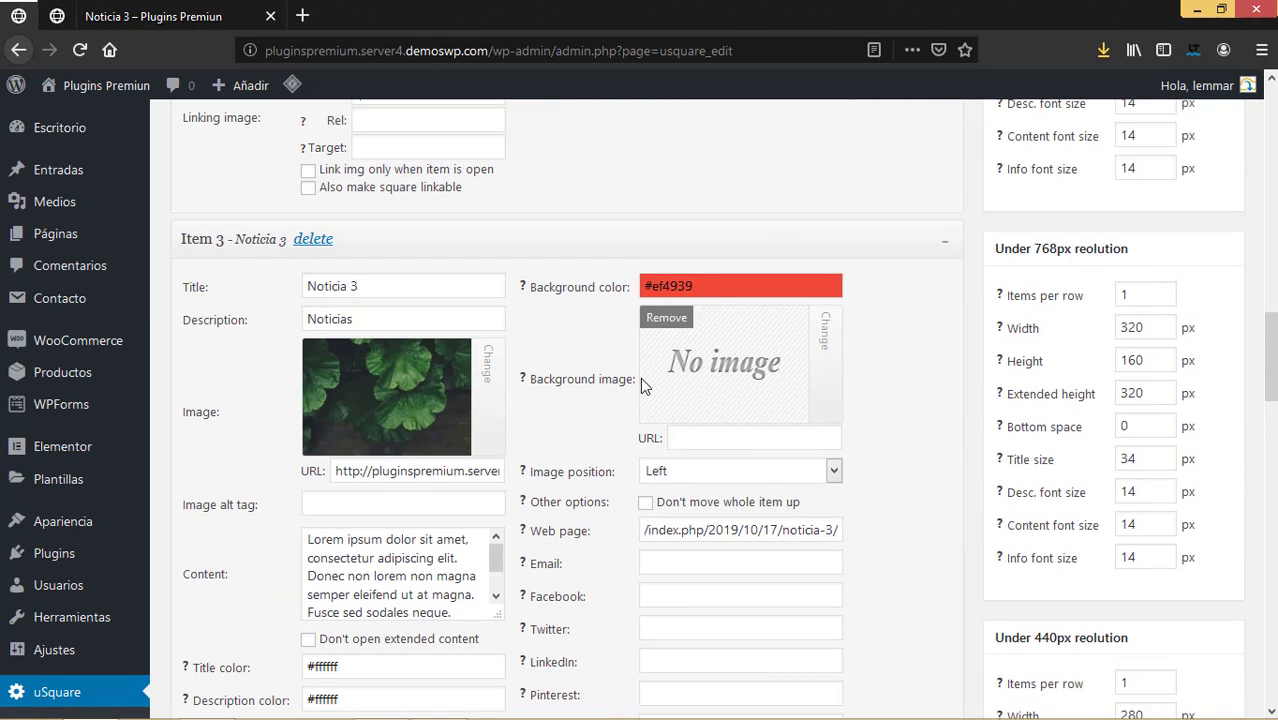
{"action": "scroll", "coordinate": [457, 450], "scroll_direction": "down", "scroll_amount": 3}
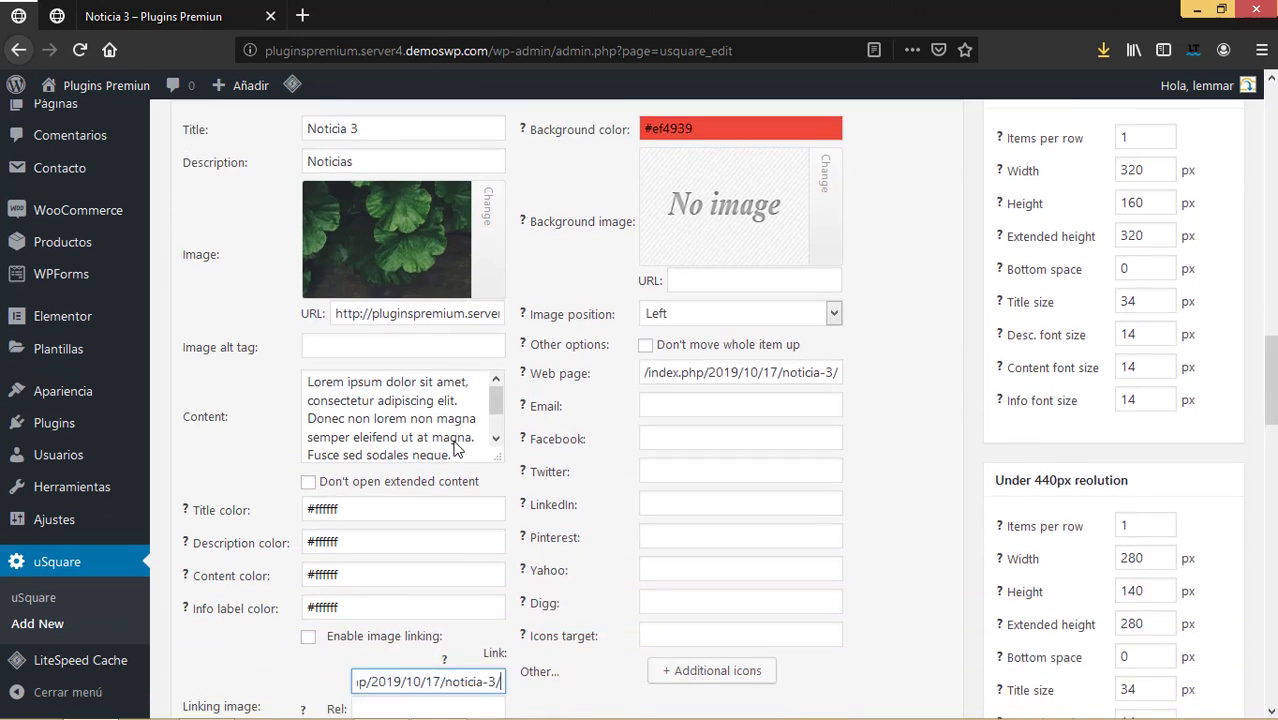
{"action": "scroll", "coordinate": [457, 450], "scroll_direction": "down", "scroll_amount": 5}
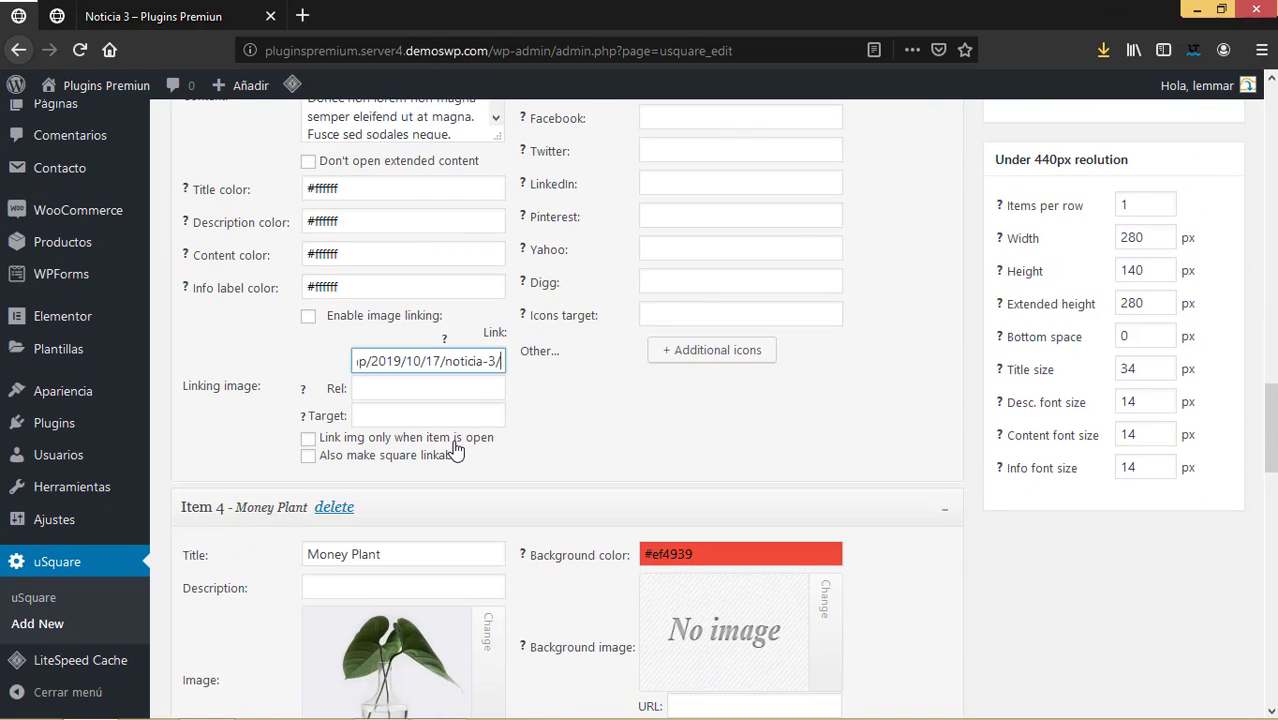
{"action": "scroll", "coordinate": [580, 460], "scroll_direction": "up", "scroll_amount": 7}
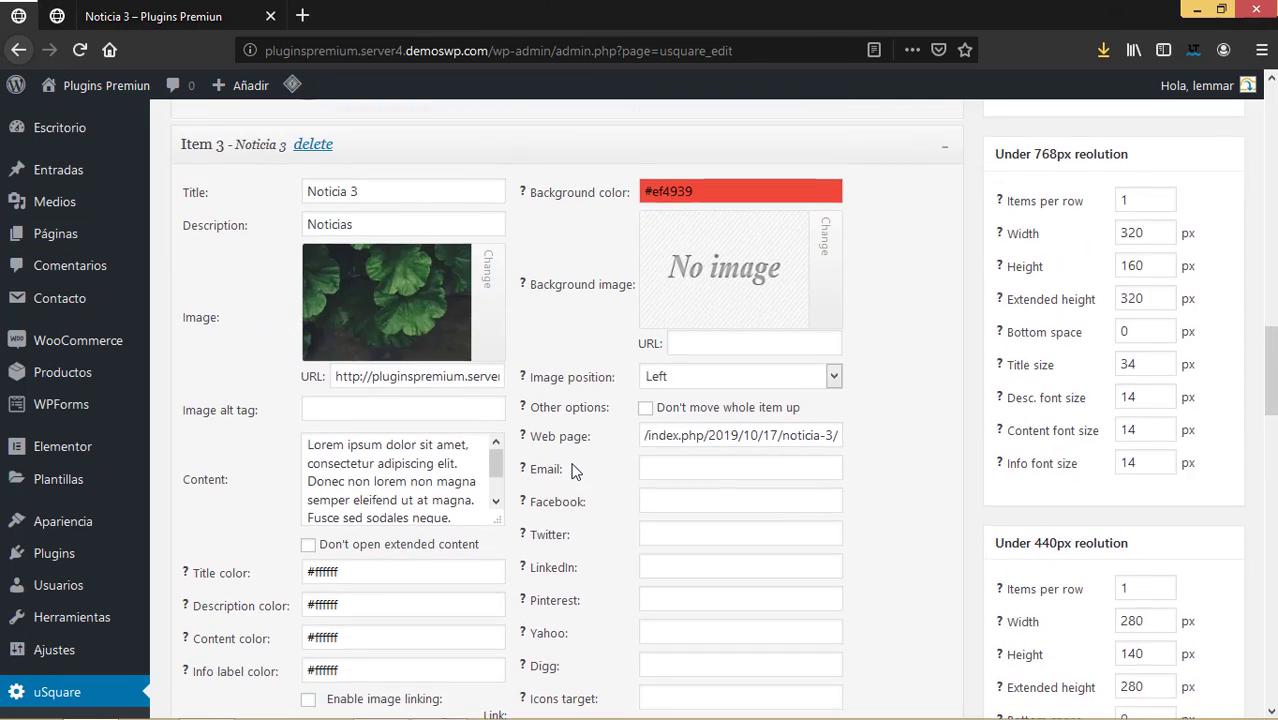
{"action": "scroll", "coordinate": [575, 470], "scroll_direction": "up", "scroll_amount": 20}
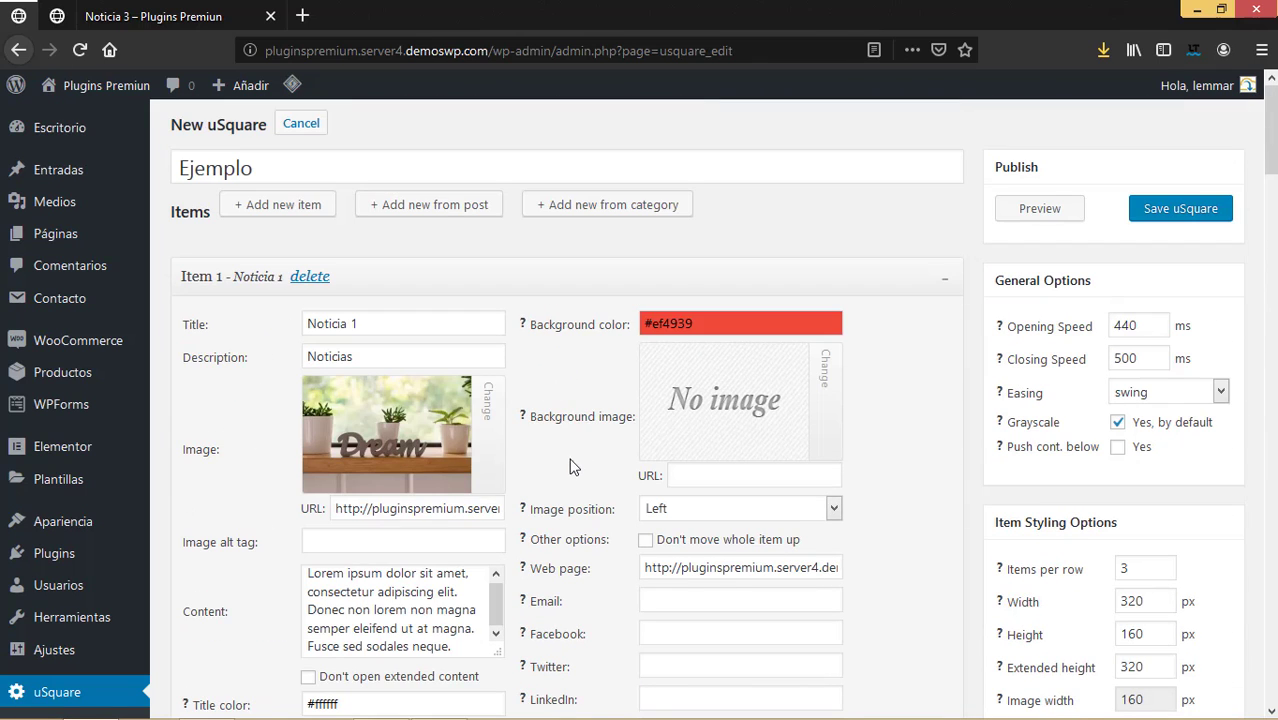
Preview the Ejemplo grid, test the Noticia 1 tile, close the preview and save uSquare.
{"action": "left_click", "coordinate": [1050, 214]}
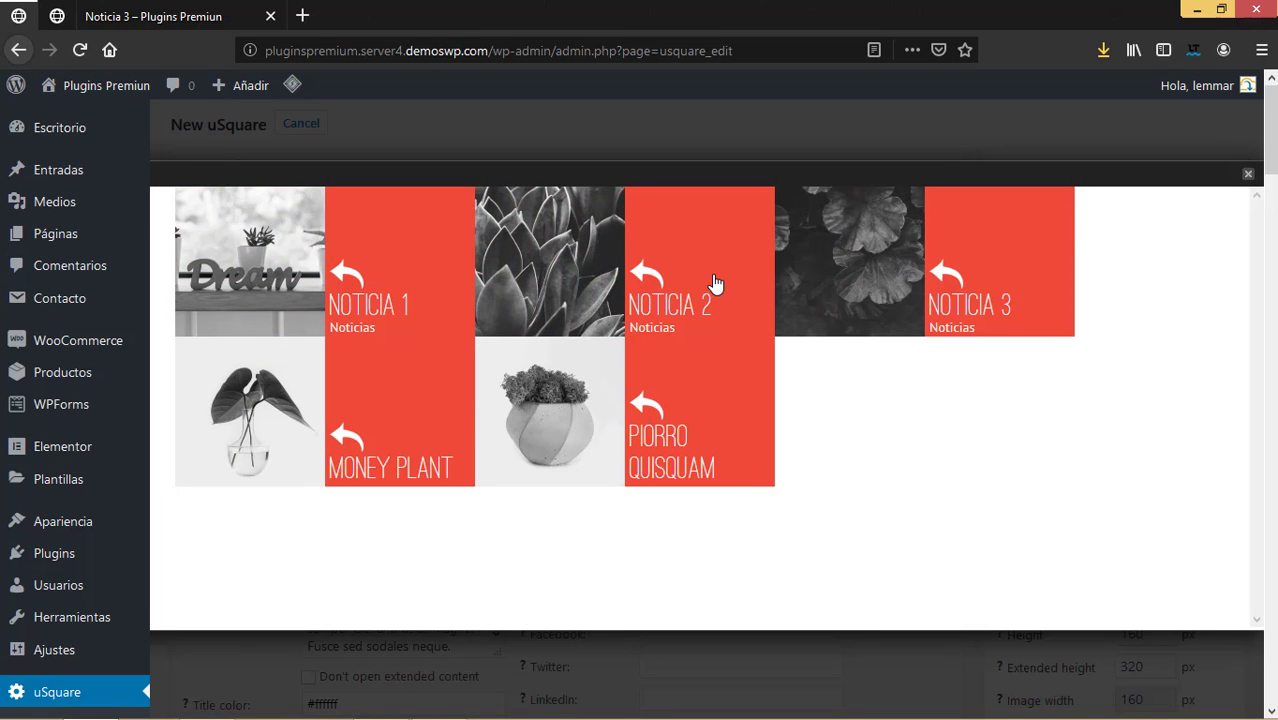
{"action": "left_click", "coordinate": [398, 272]}
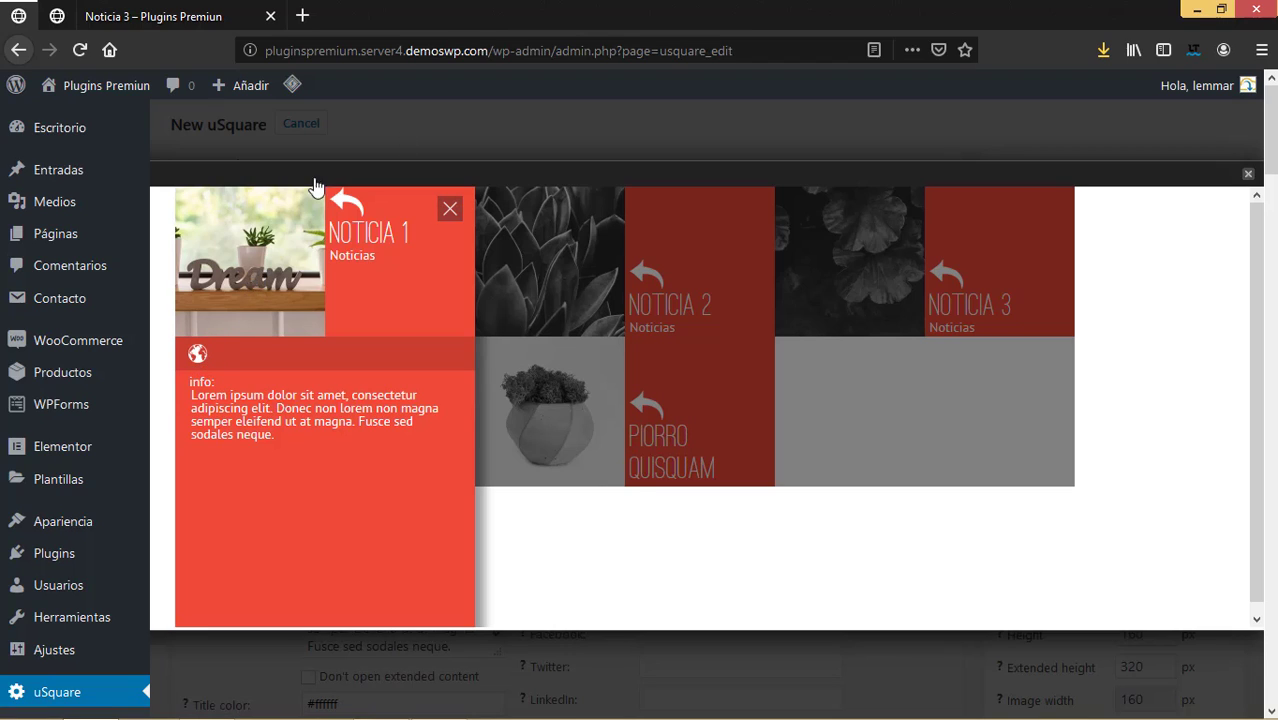
{"action": "left_click", "coordinate": [1248, 174]}
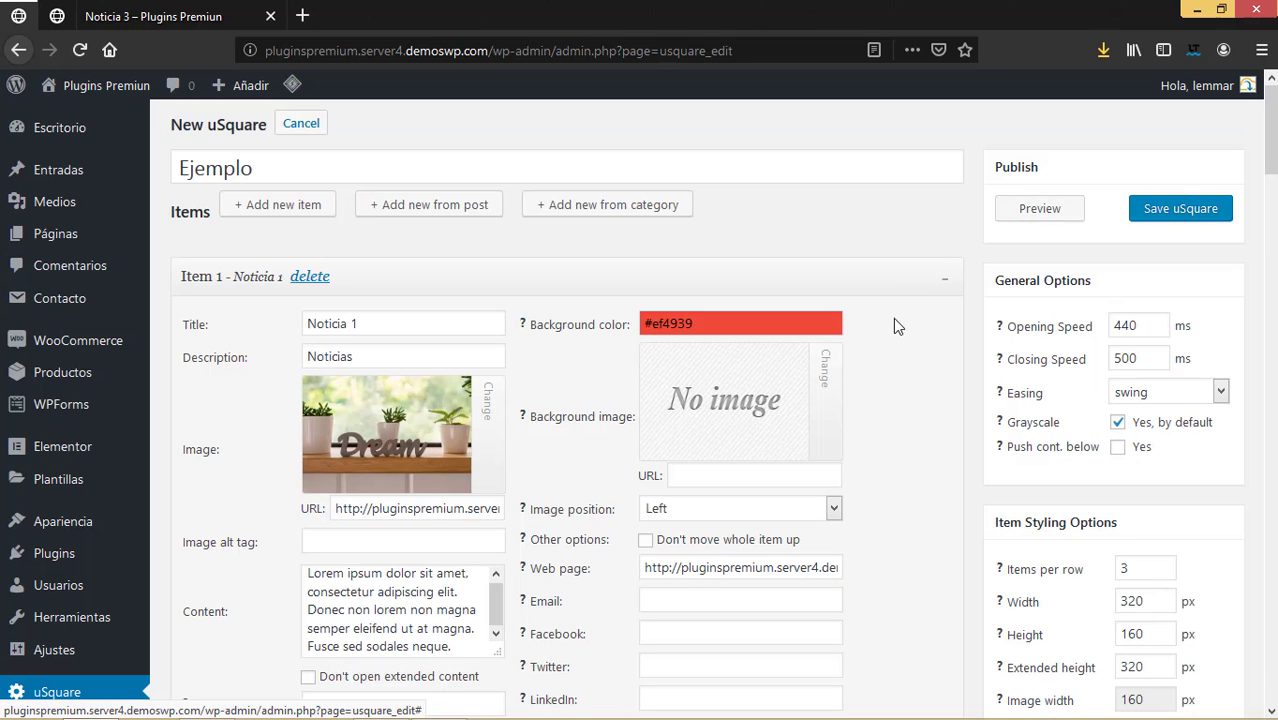
{"action": "left_click", "coordinate": [1194, 213]}
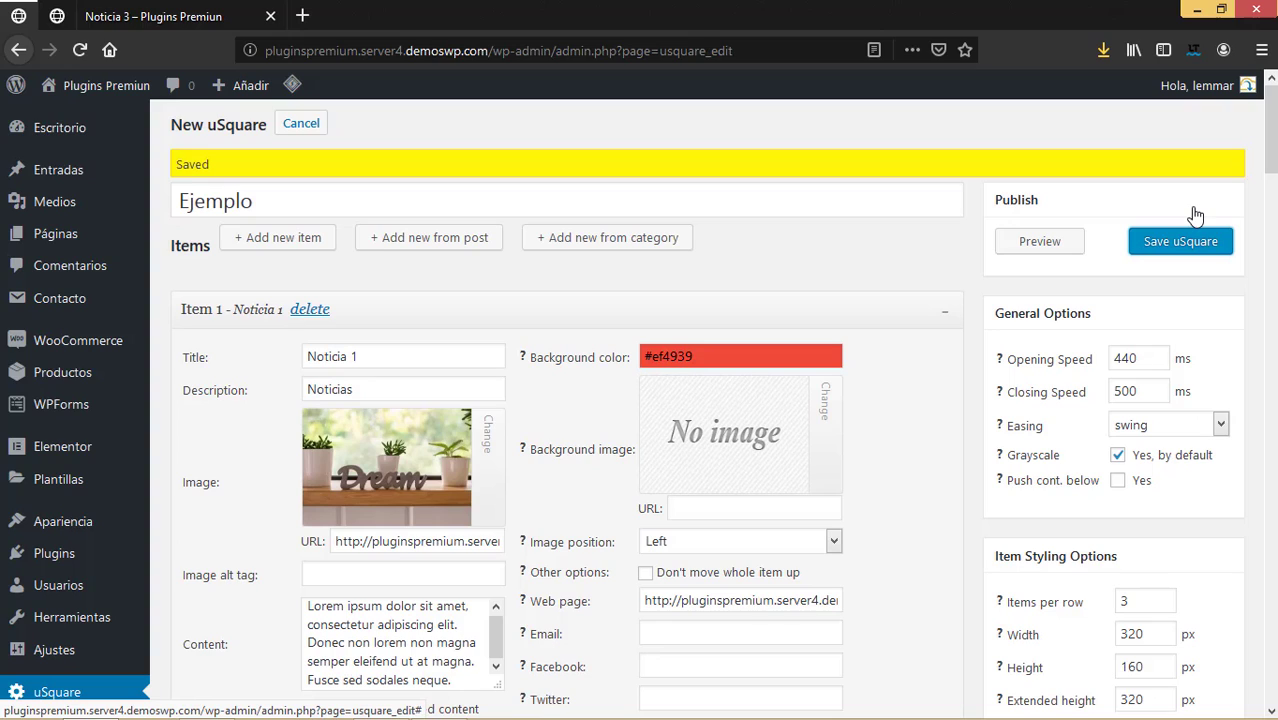
Set the Money Plant tile's background colour to blue #4039ef.
{"action": "scroll", "coordinate": [632, 432], "scroll_direction": "down", "scroll_amount": 3}
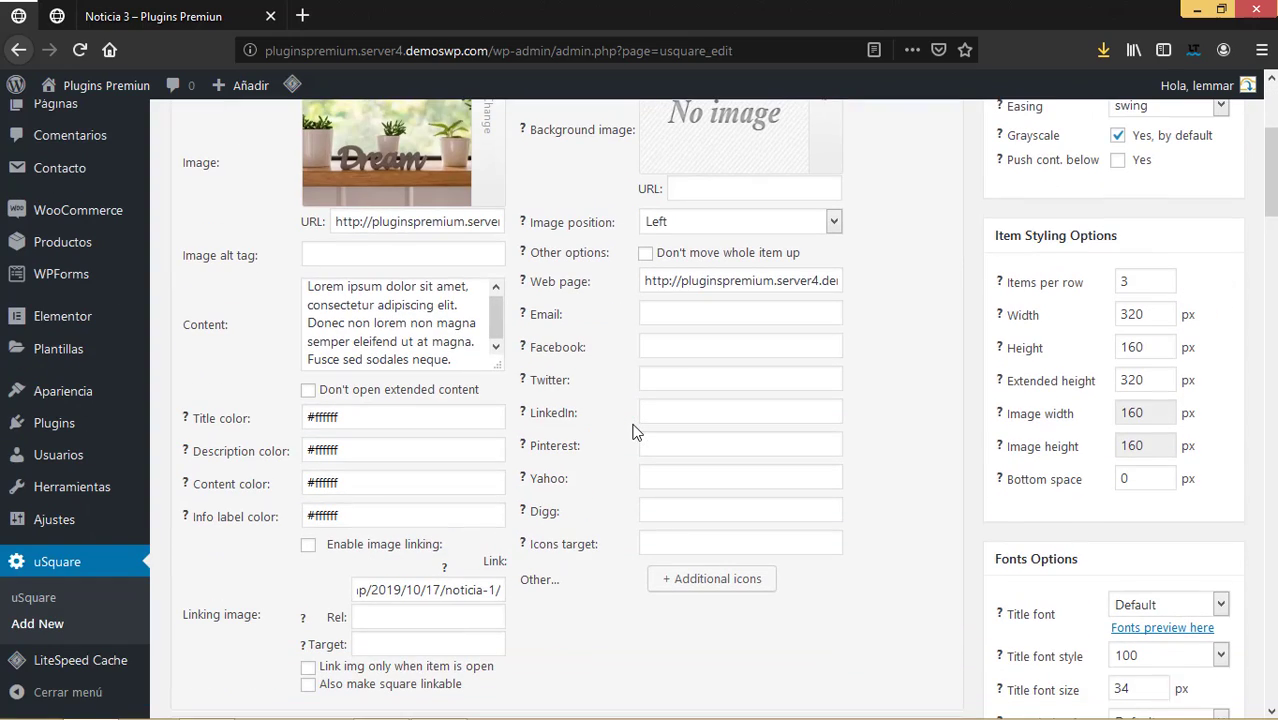
{"action": "scroll", "coordinate": [638, 430], "scroll_direction": "down", "scroll_amount": 20}
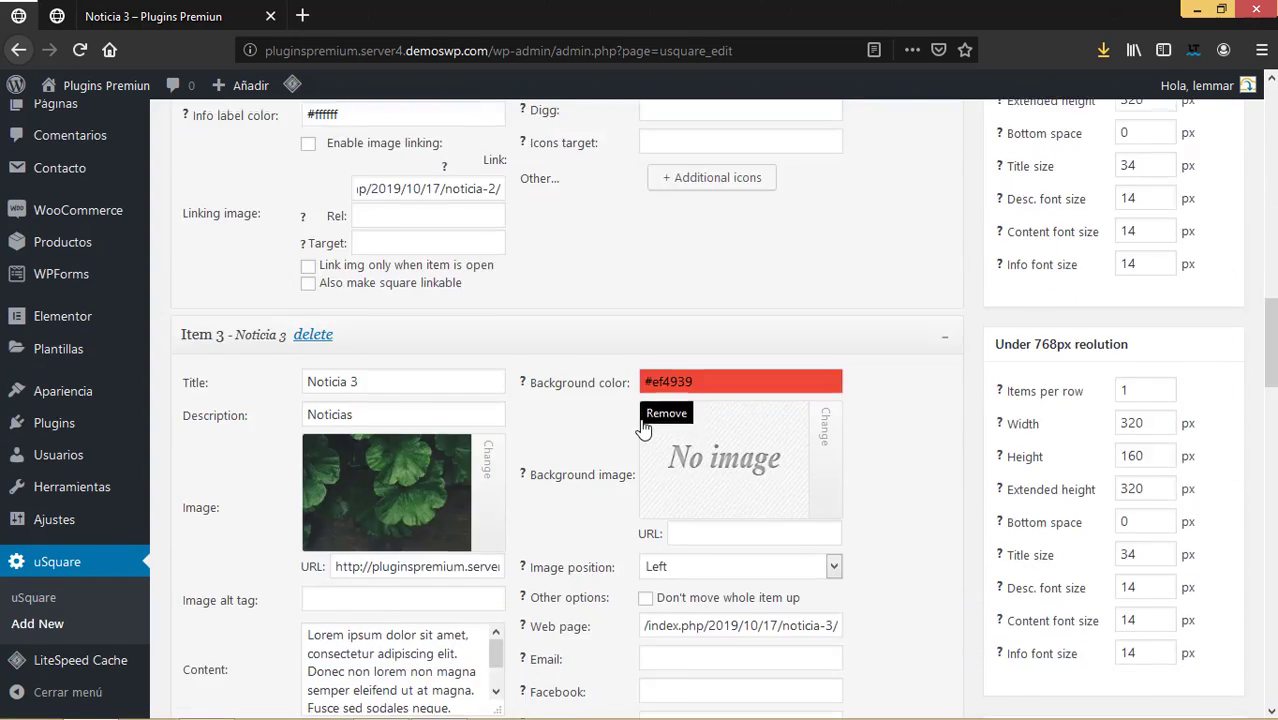
{"action": "scroll", "coordinate": [643, 420], "scroll_direction": "up", "scroll_amount": 2}
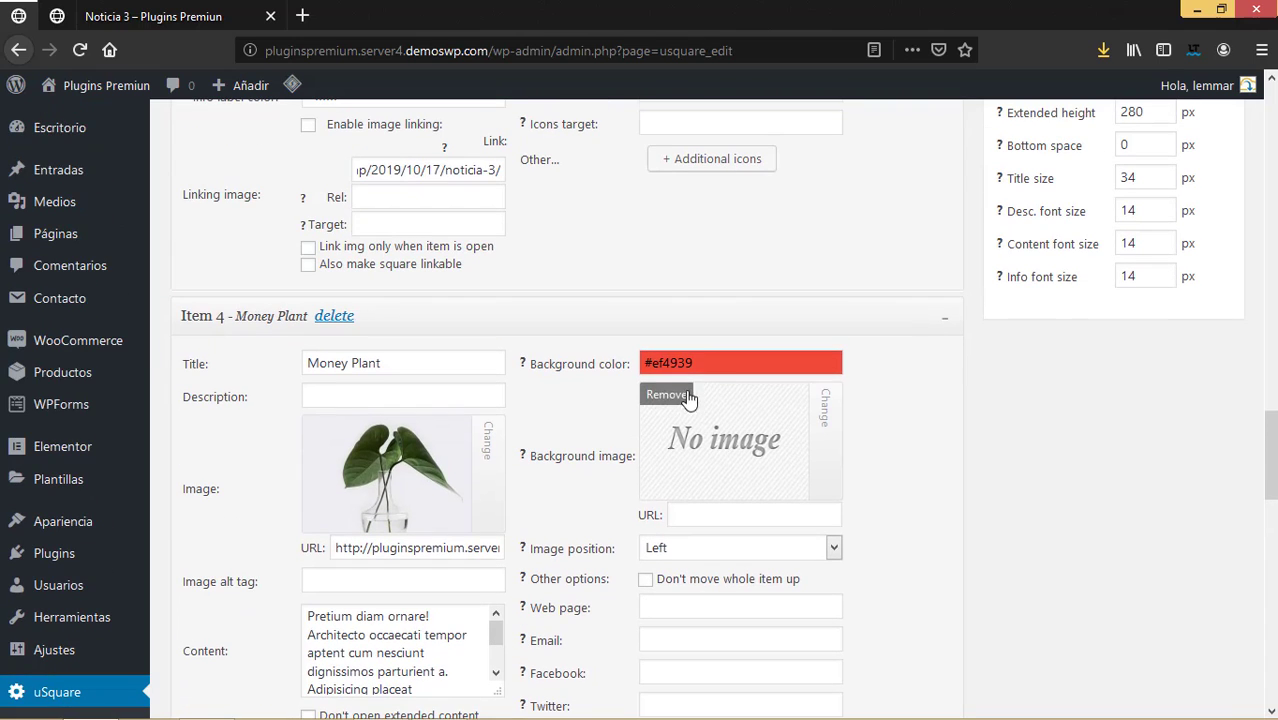
{"action": "left_click", "coordinate": [706, 364]}
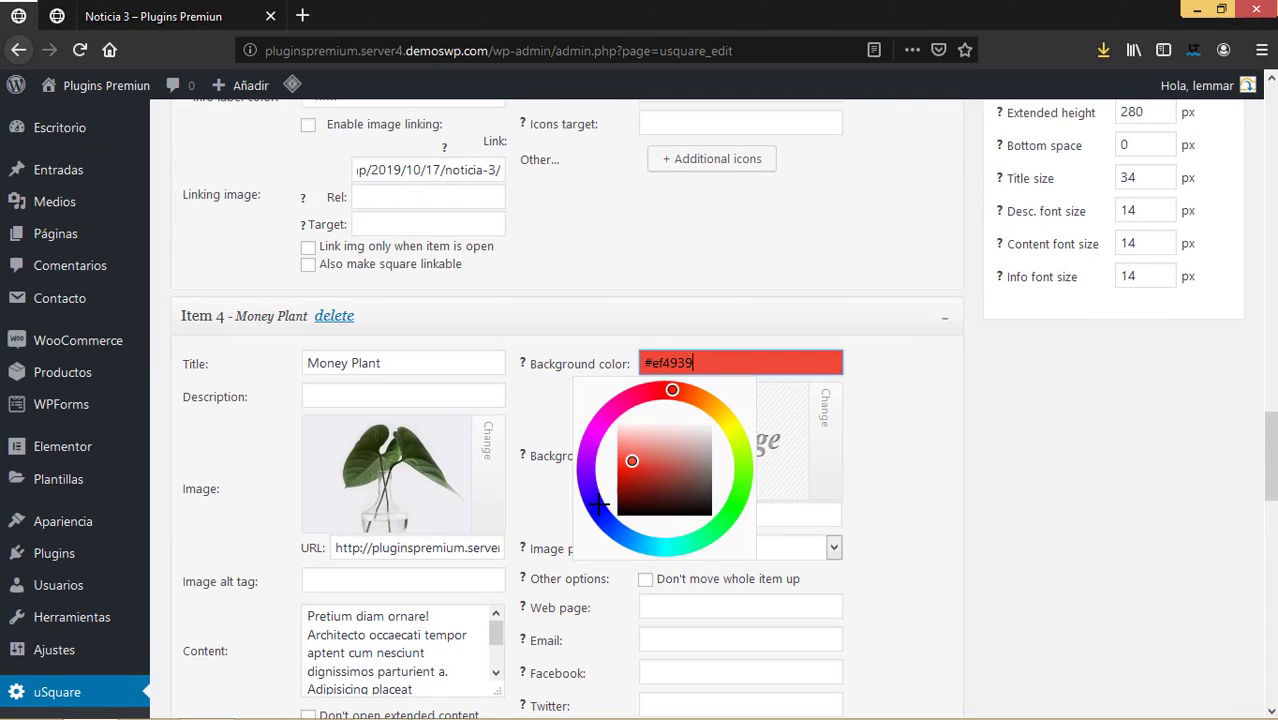
{"action": "key", "text": "ctrl+a"}
{"action": "type", "text": "#4039ef"}
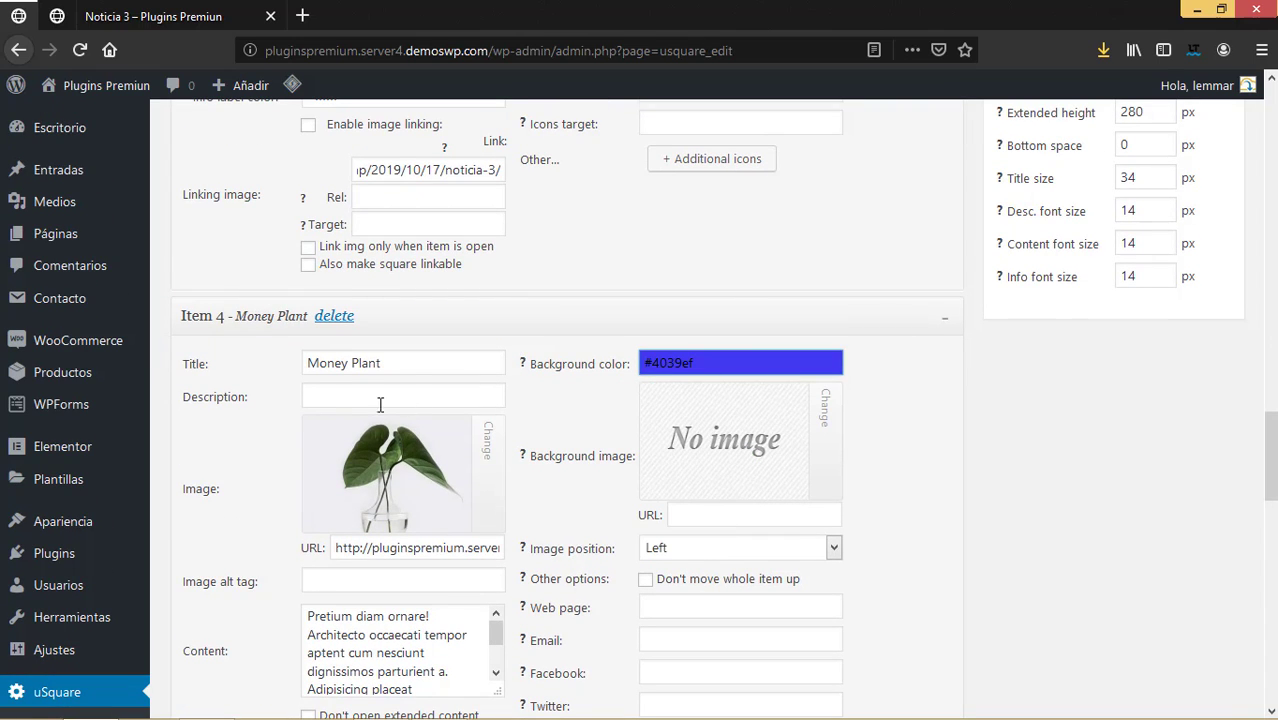
Replace the Money Plant description with the price £20.00.
{"action": "left_click", "coordinate": [333, 399]}
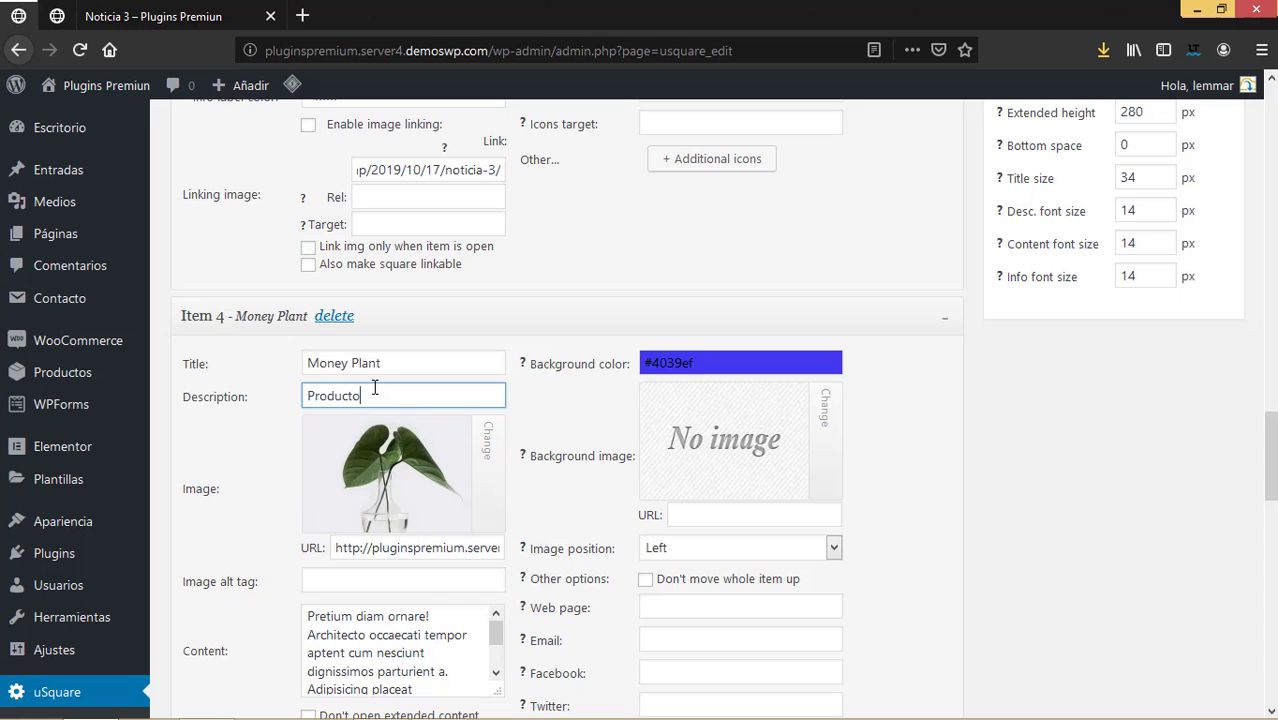
{"action": "key", "text": "ctrl+a"}
{"action": "type", "text": "£20.00"}
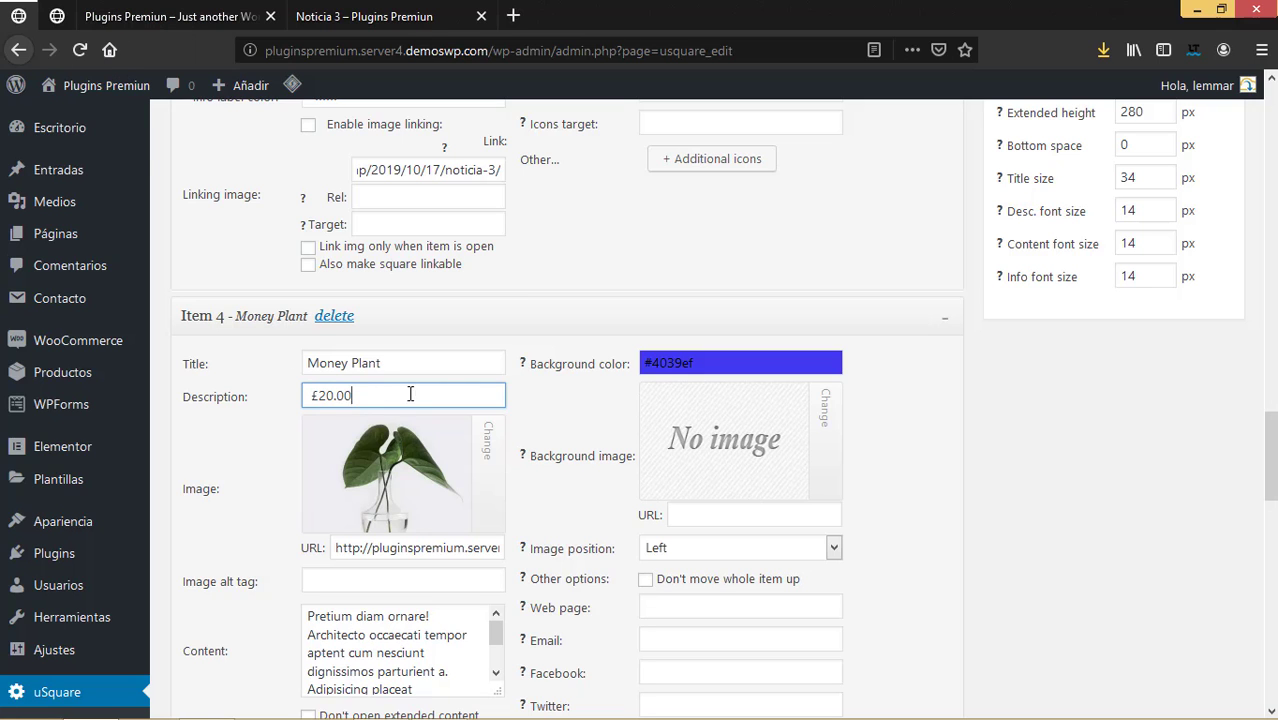
{"action": "scroll", "coordinate": [451, 438], "scroll_direction": "down", "scroll_amount": 3}
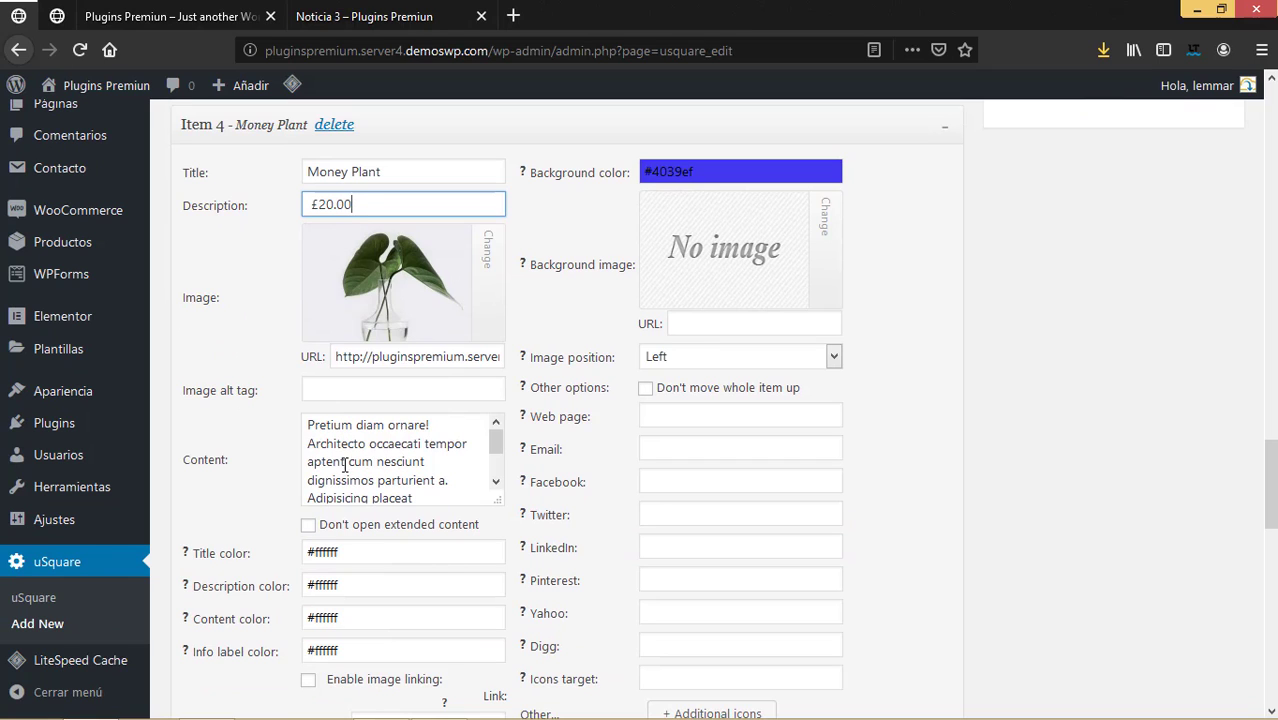
{"action": "scroll", "coordinate": [418, 455], "scroll_direction": "down", "scroll_amount": 3}
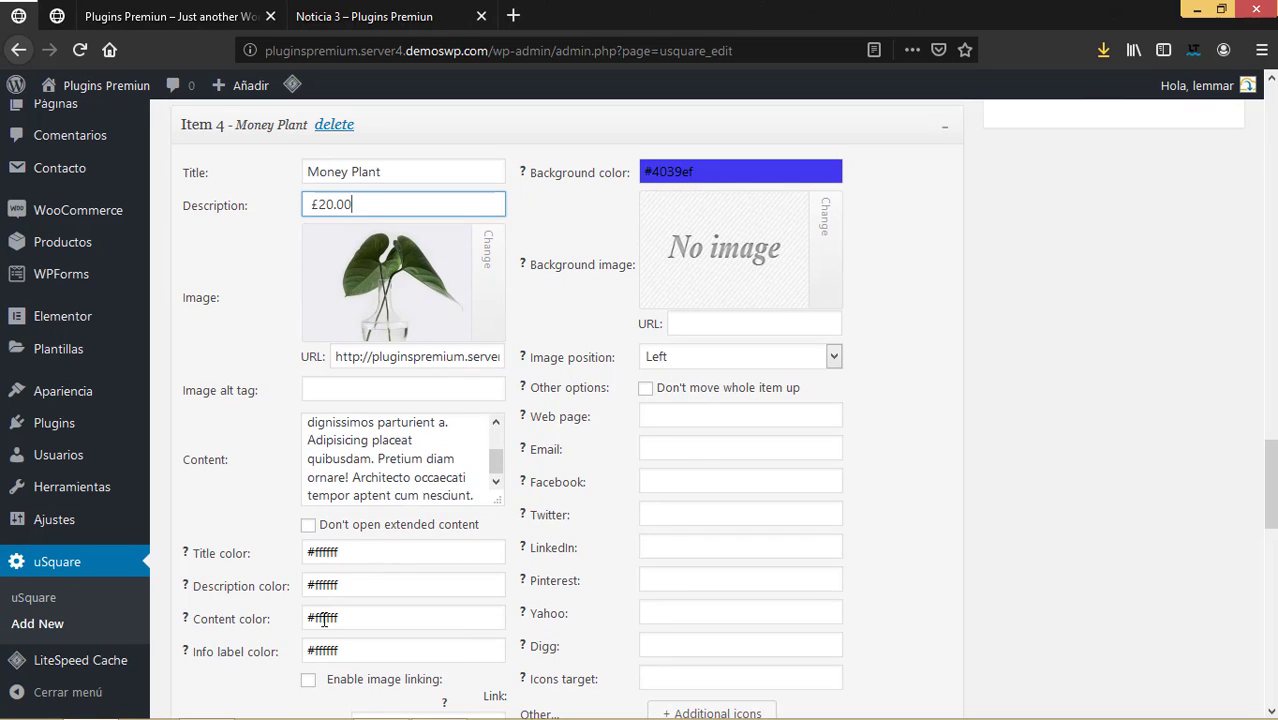
{"action": "scroll", "coordinate": [330, 600], "scroll_direction": "down", "scroll_amount": 3}
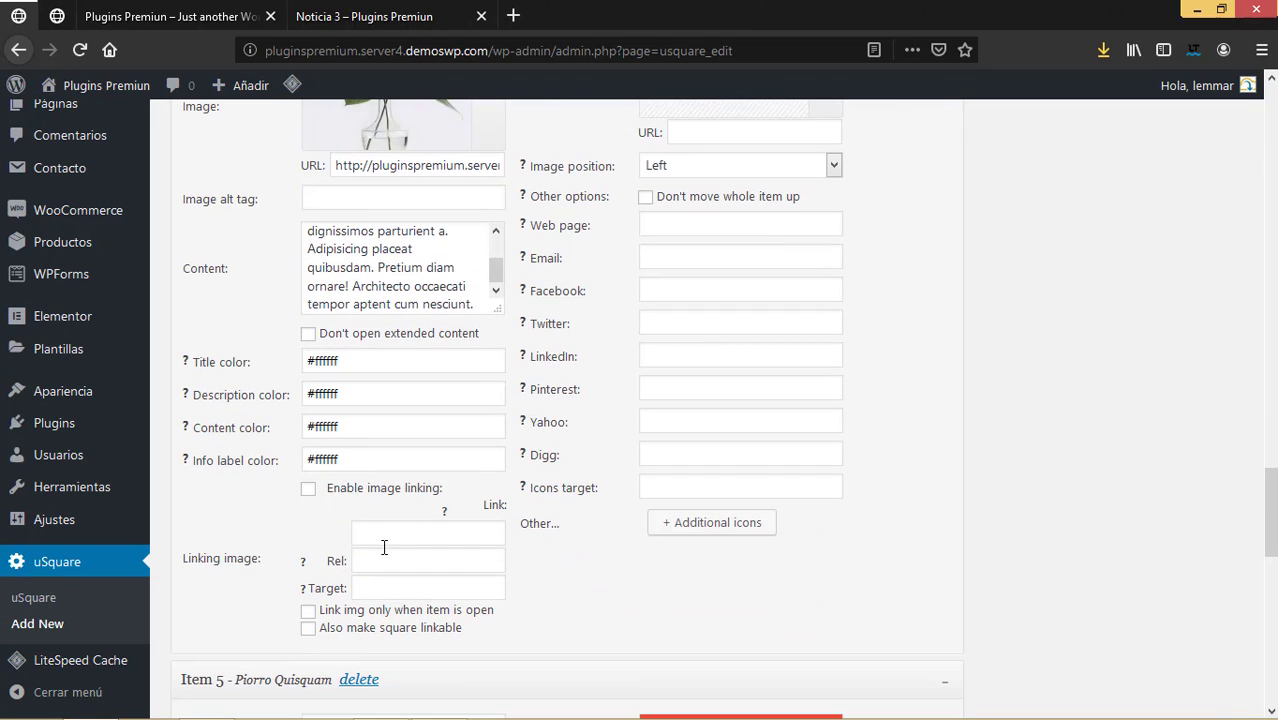
Close the Noticia 3 post and open the Money Plant product page in a new tab.
{"action": "left_click", "coordinate": [318, 13]}
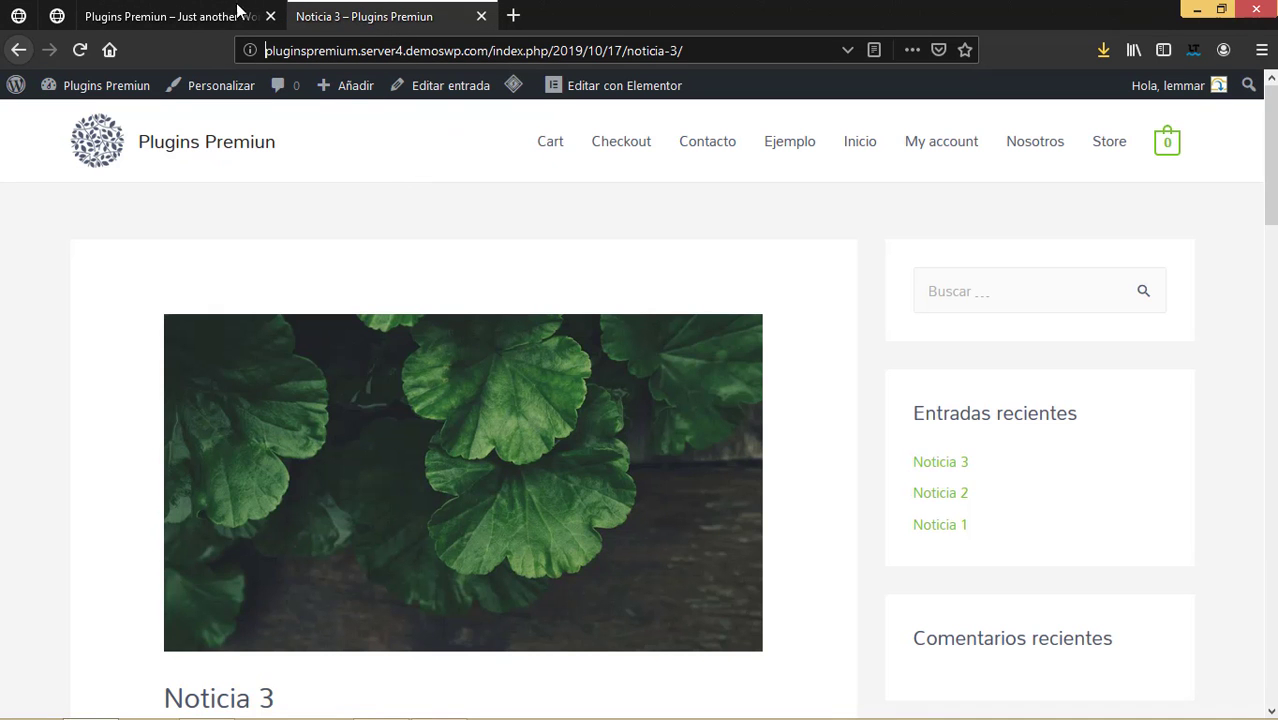
{"action": "scroll", "coordinate": [538, 263], "scroll_direction": "down", "scroll_amount": 6}
{"action": "scroll", "coordinate": [538, 263], "scroll_direction": "up", "scroll_amount": 6}
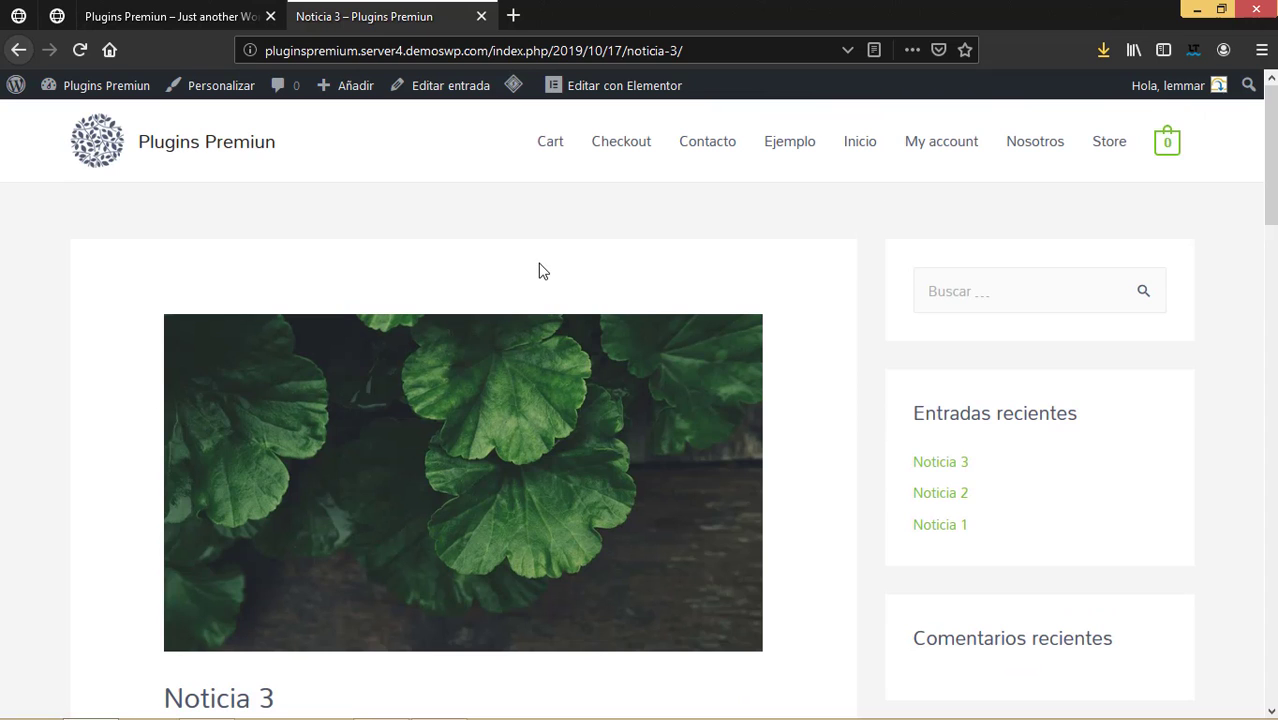
{"action": "left_click", "coordinate": [481, 16]}
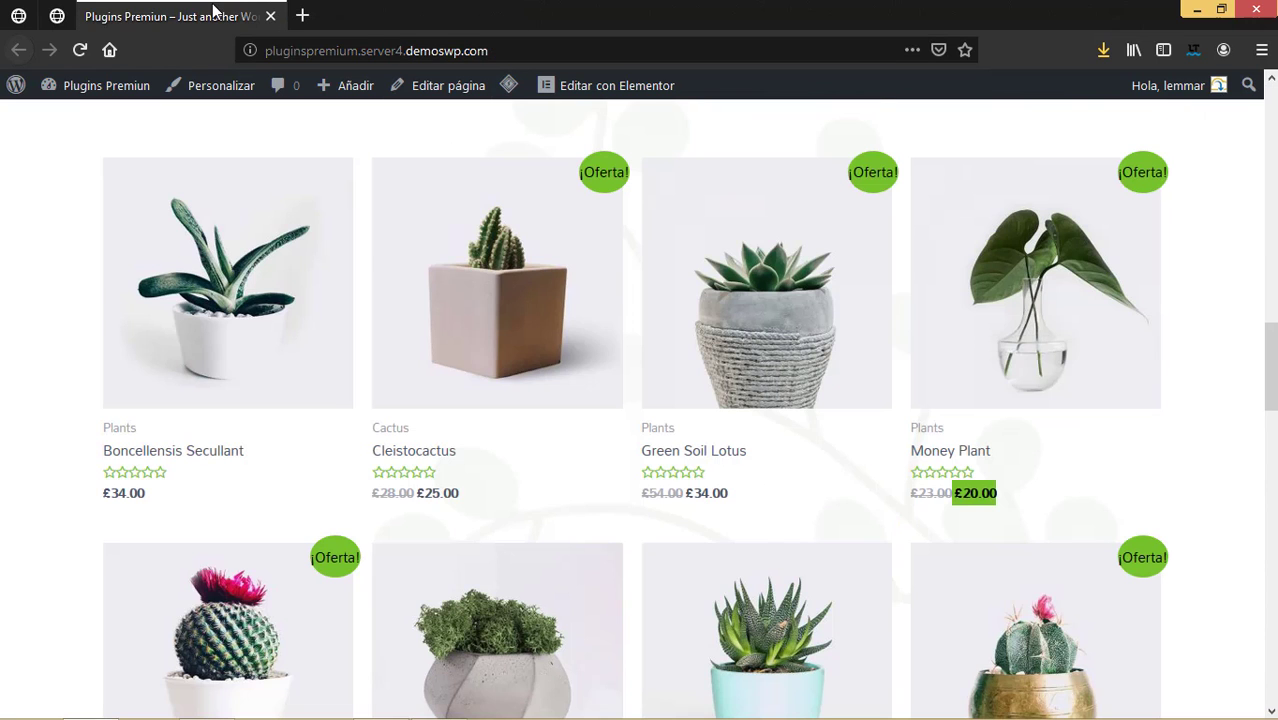
{"action": "right_click", "coordinate": [979, 286]}
{"action": "left_click", "coordinate": [1050, 281]}
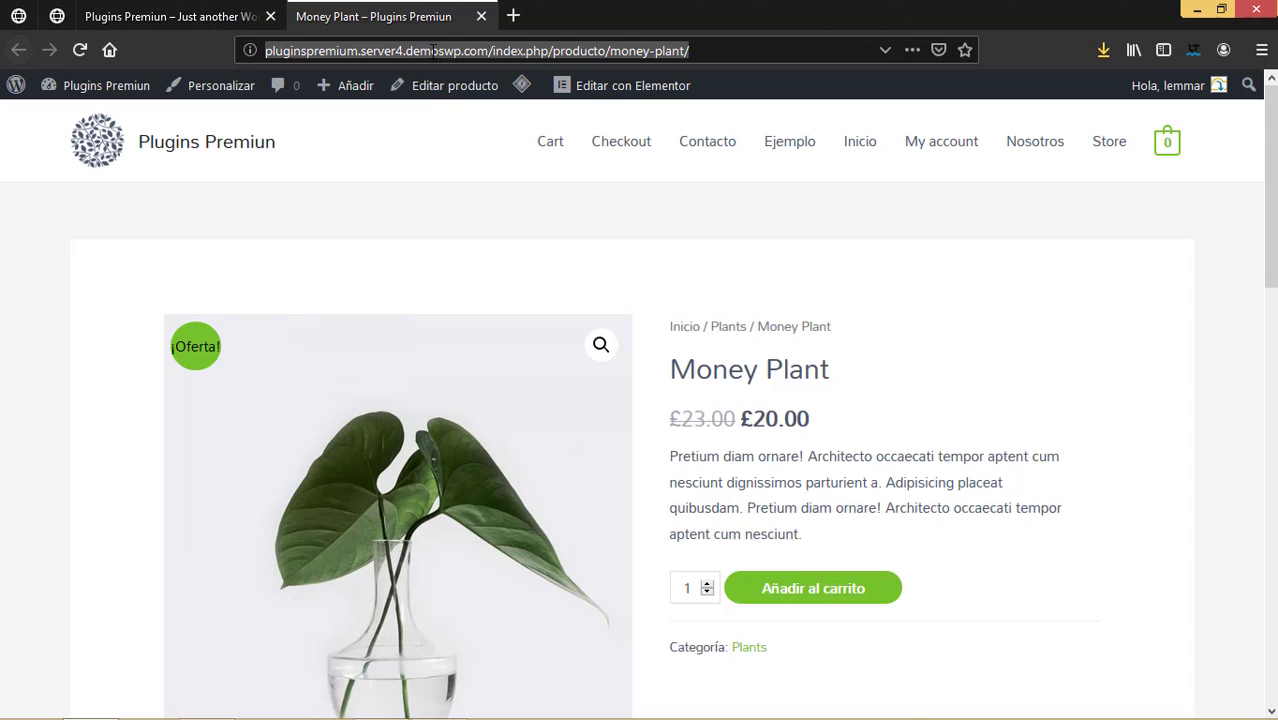
{"action": "key", "text": "ctrl+Tab"}
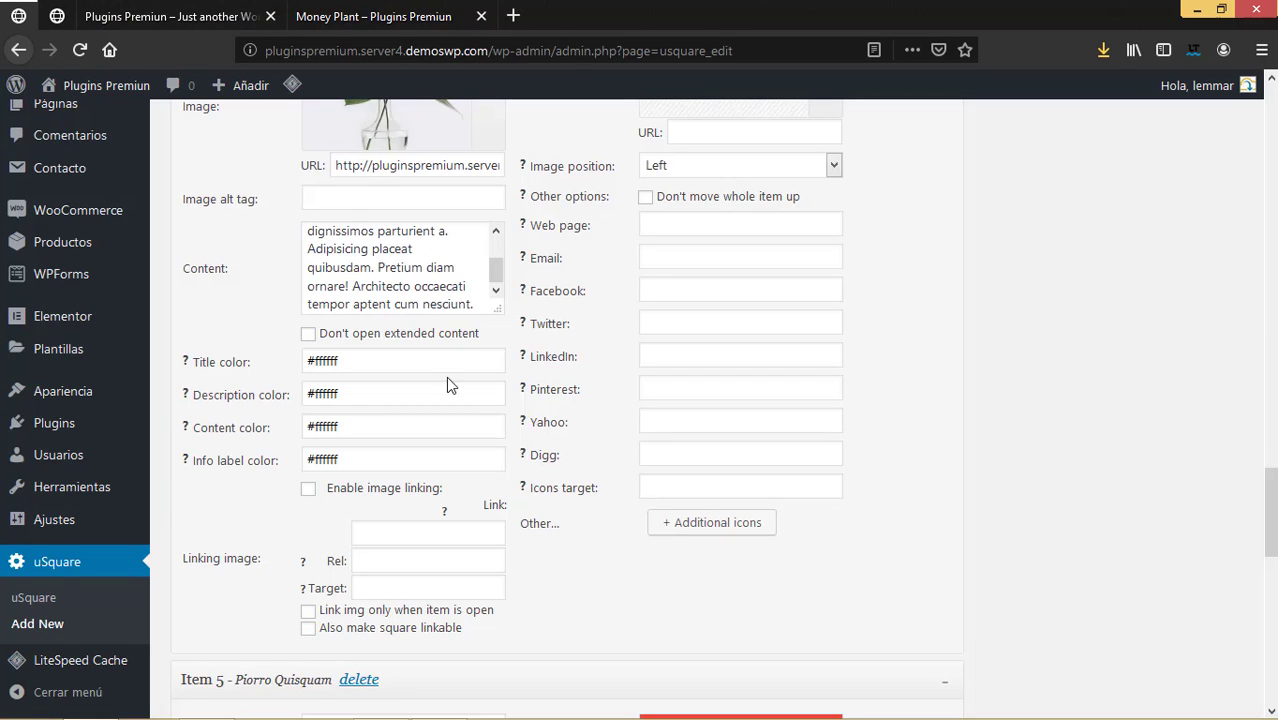
Paste the /producto/money-plant/ address into Money Plant's image link and web page fields.
{"action": "left_click", "coordinate": [383, 540]}
{"action": "key", "text": "ctrl+v"}
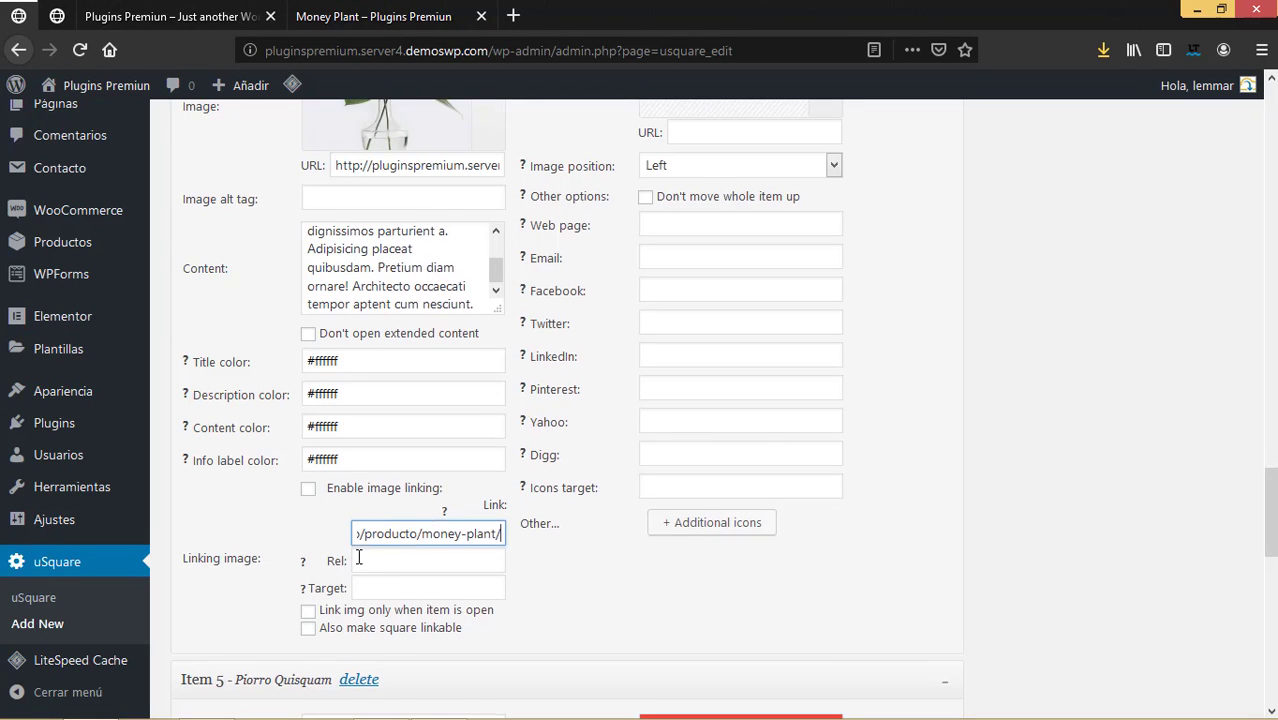
{"action": "scroll", "coordinate": [360, 555], "scroll_direction": "down", "scroll_amount": 5}
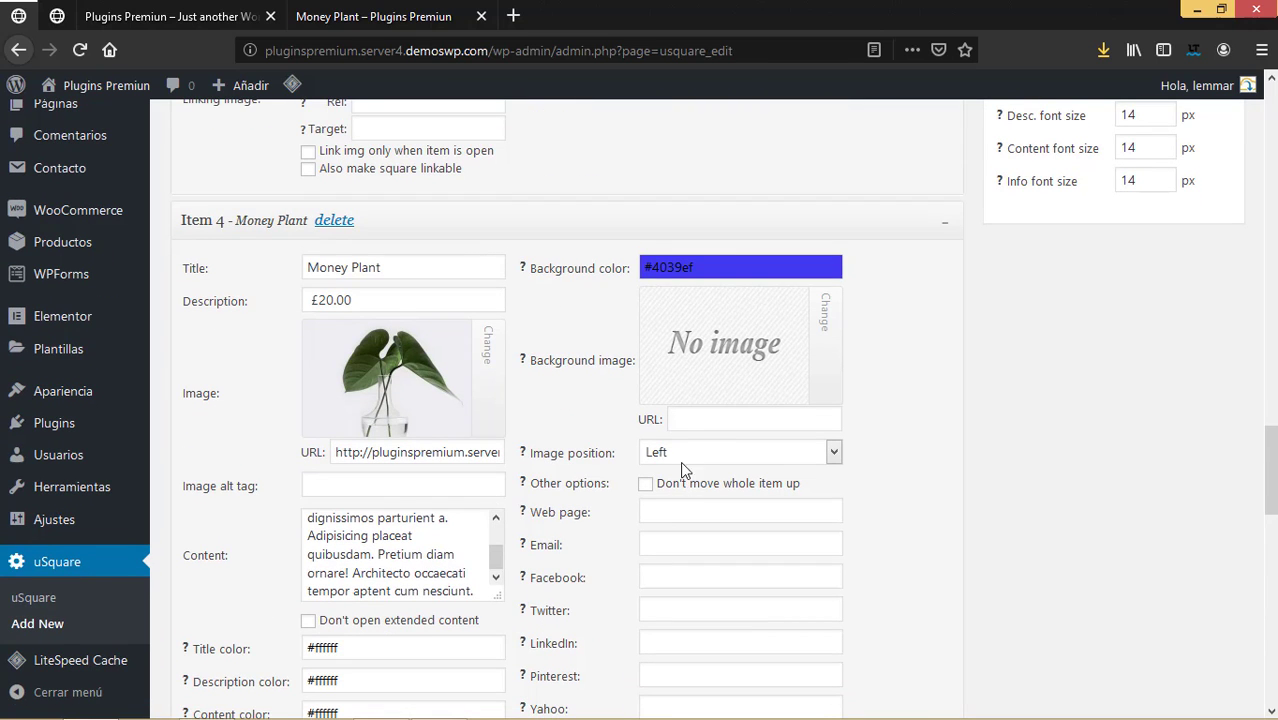
{"action": "left_click", "coordinate": [690, 419]}
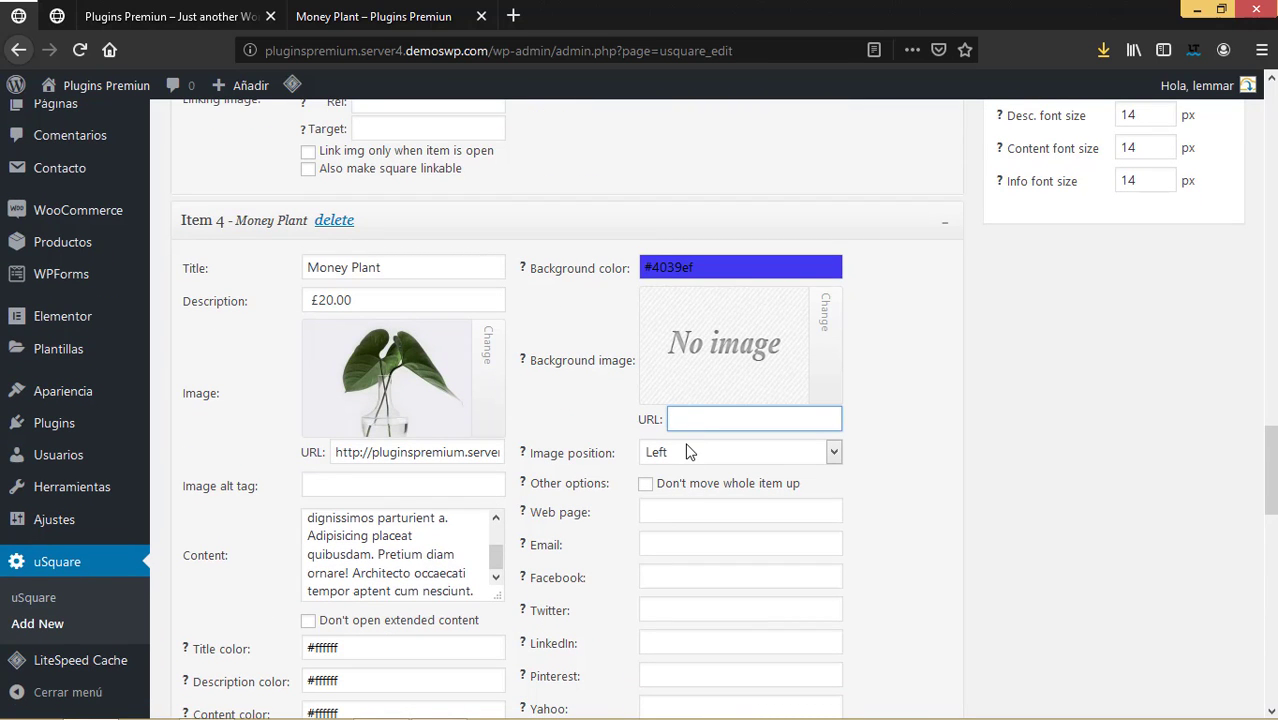
{"action": "left_click", "coordinate": [684, 512]}
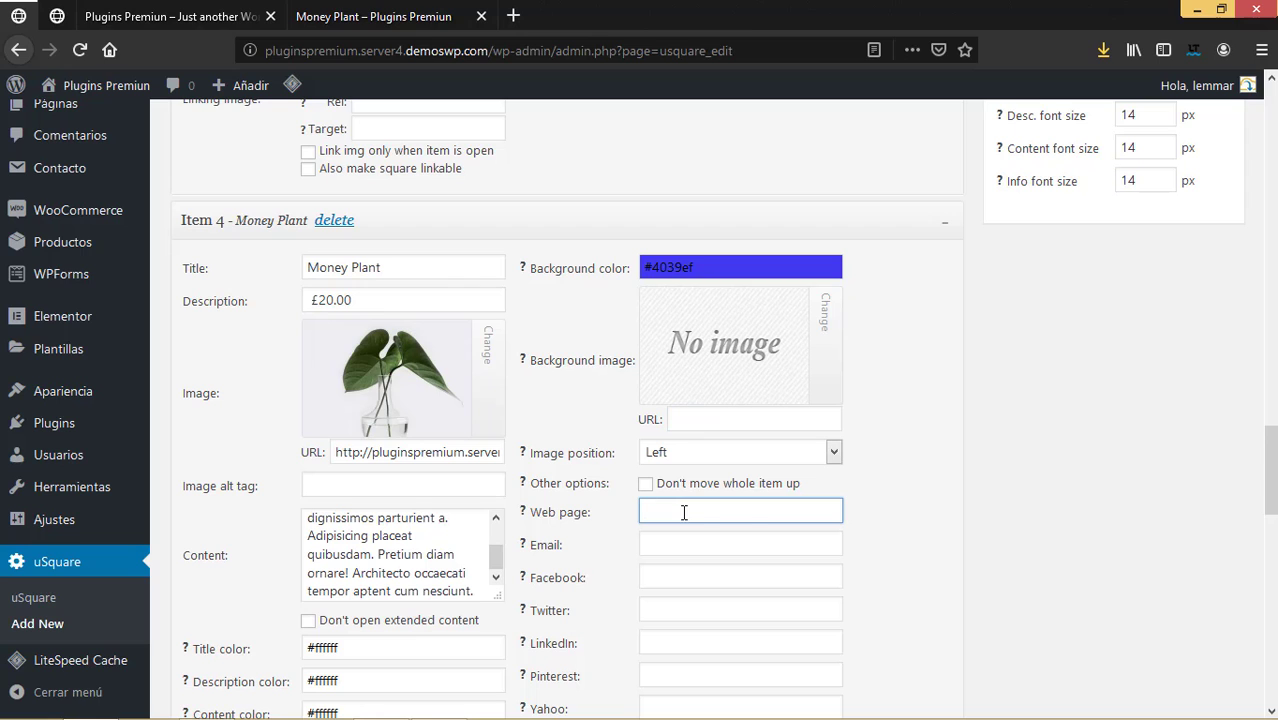
{"action": "key", "text": "ctrl+v"}
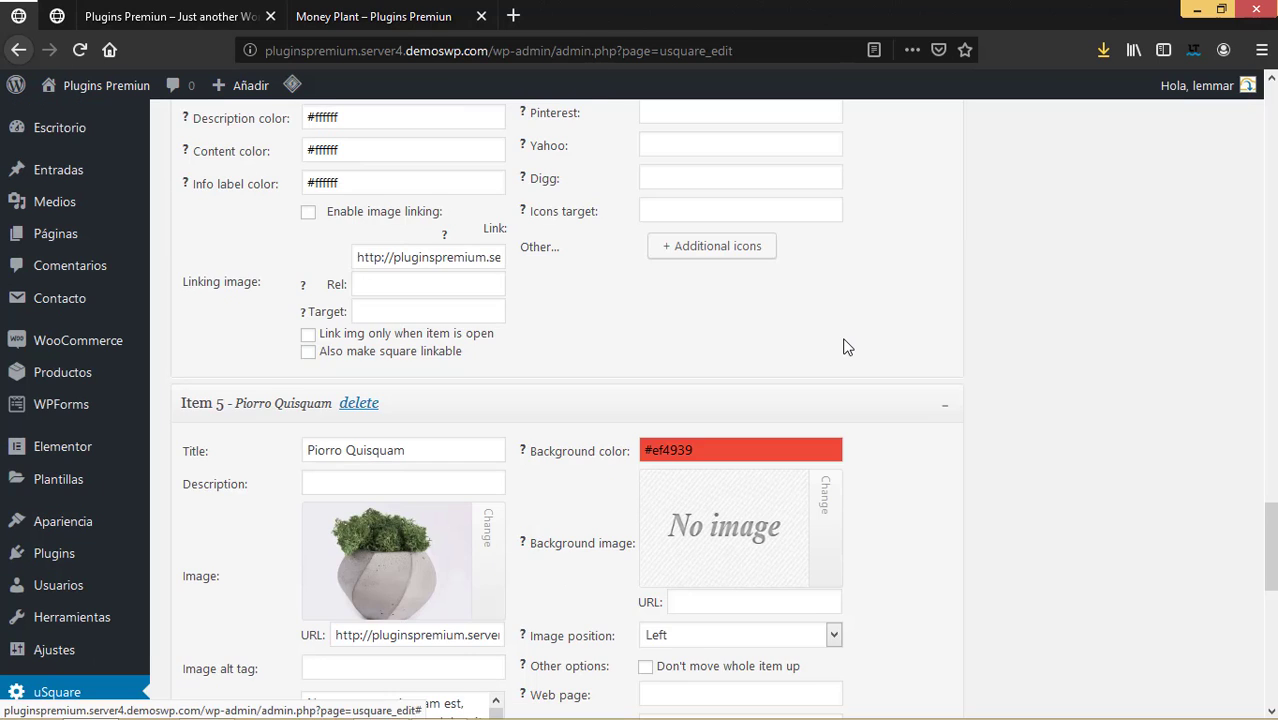
{"action": "scroll", "coordinate": [844, 345], "scroll_direction": "up", "scroll_amount": 3}
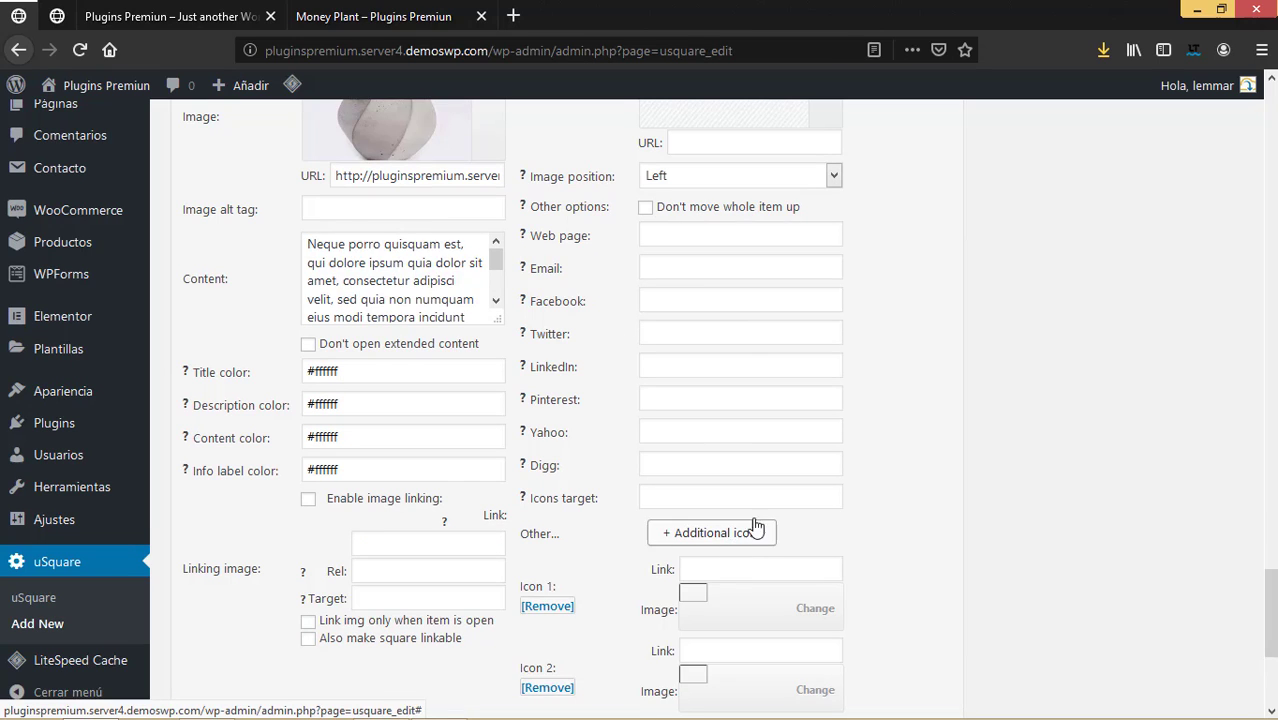
Browse the media library for an Icon 1 image.
{"action": "scroll", "coordinate": [818, 459], "scroll_direction": "down", "scroll_amount": 3}
{"action": "mouse_move", "coordinate": [747, 313]}
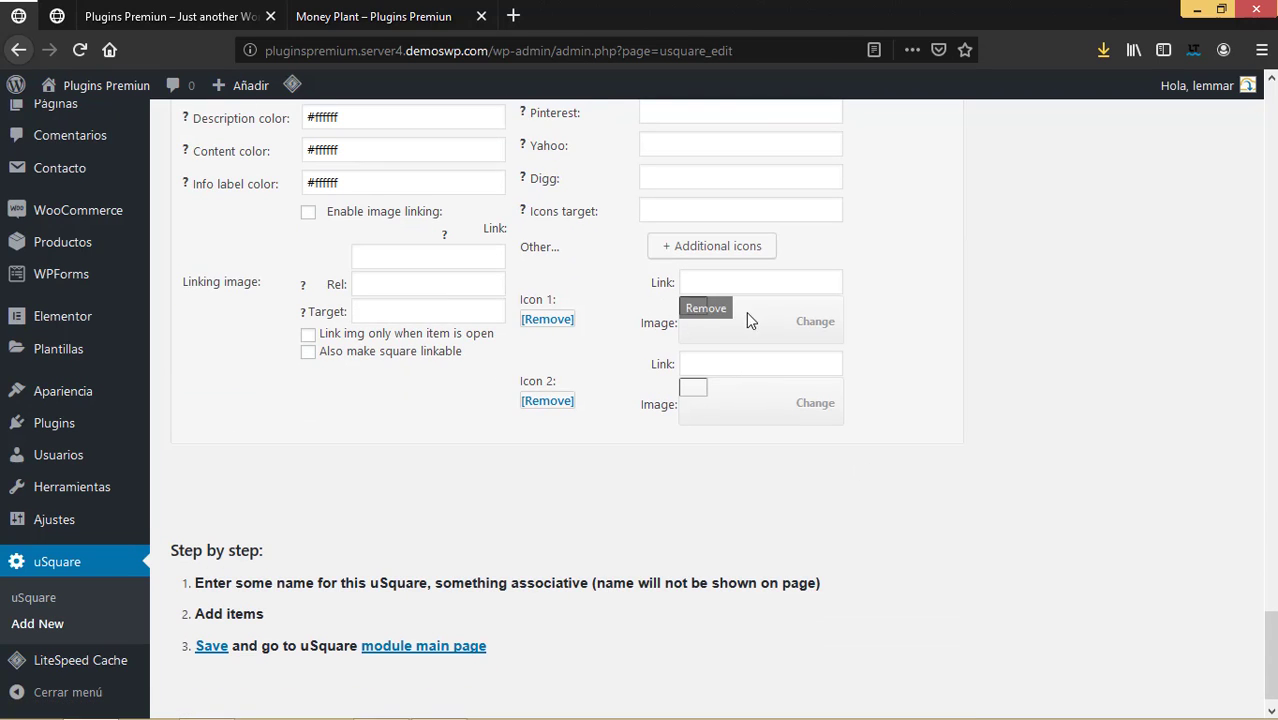
{"action": "left_click", "coordinate": [818, 322]}
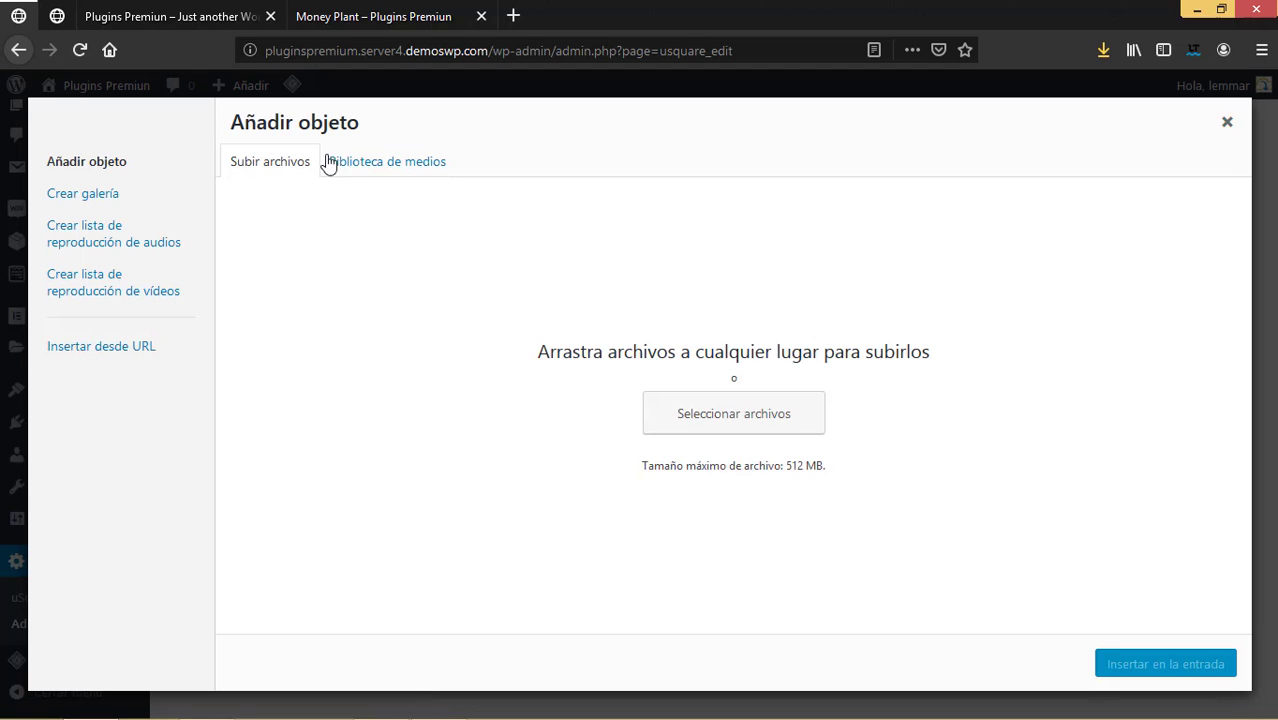
{"action": "left_click", "coordinate": [394, 164]}
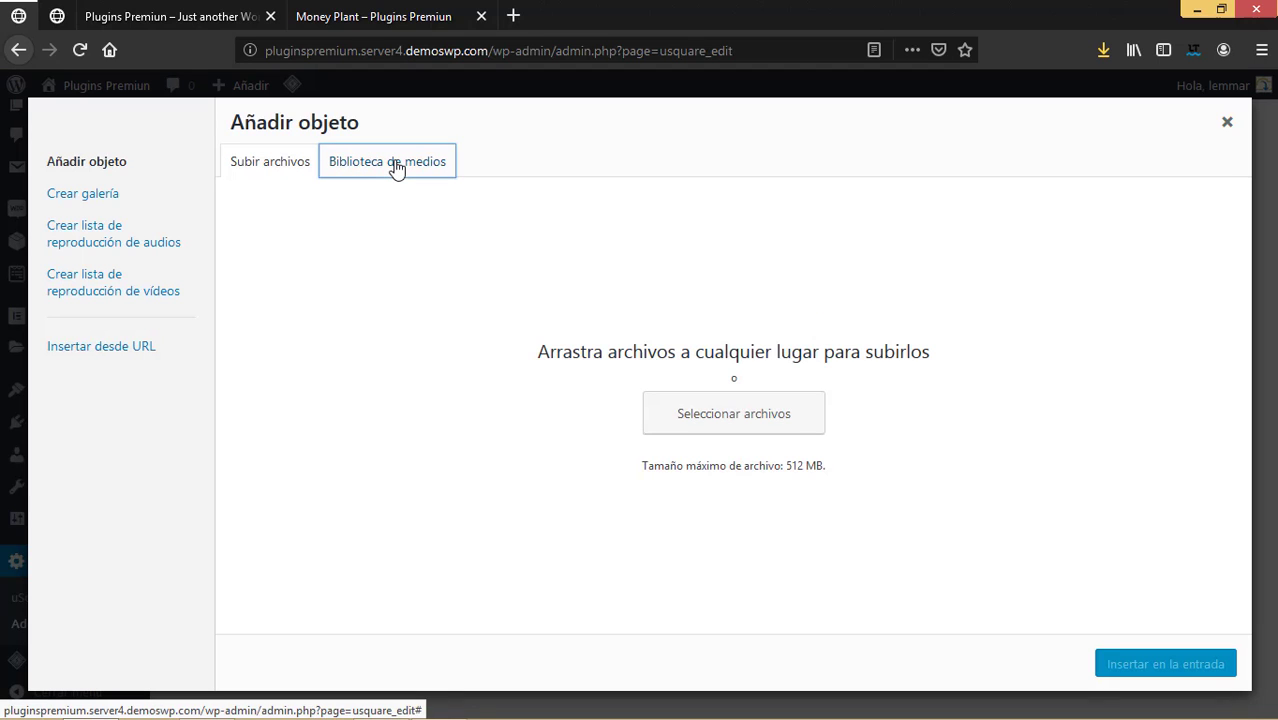
{"action": "scroll", "coordinate": [772, 478], "scroll_direction": "down", "scroll_amount": 5}
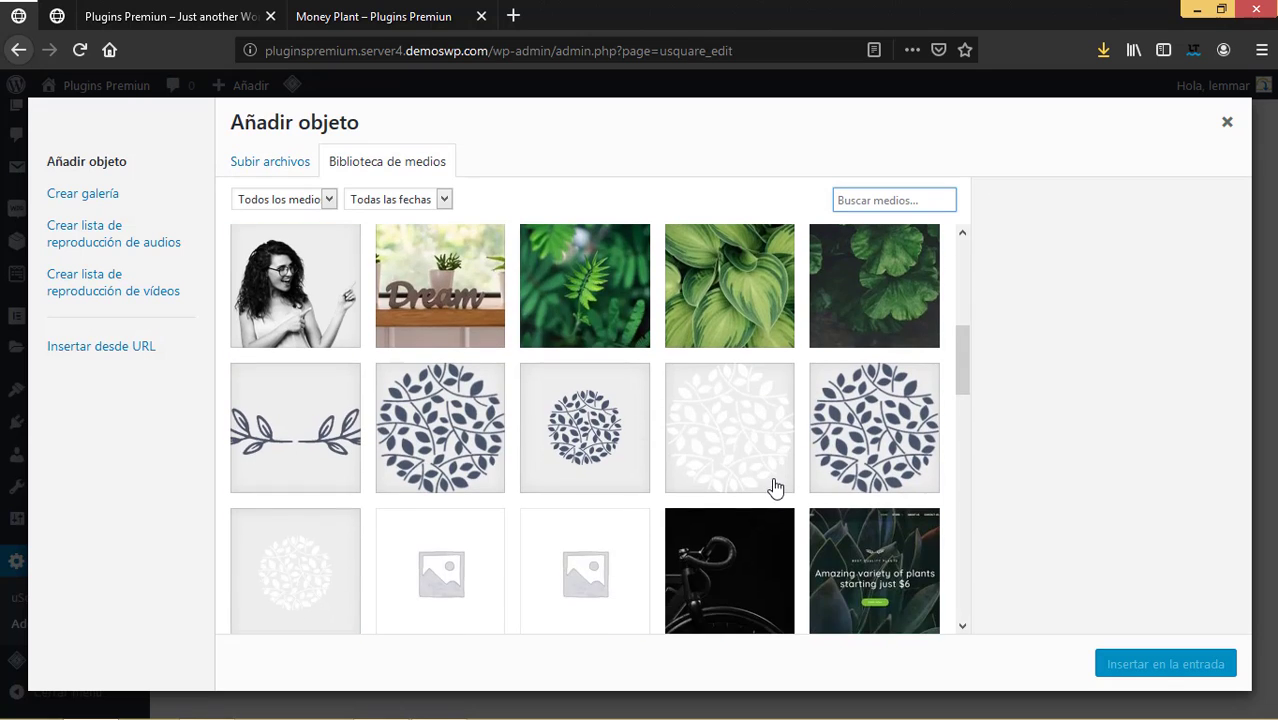
{"action": "scroll", "coordinate": [776, 476], "scroll_direction": "down", "scroll_amount": 6}
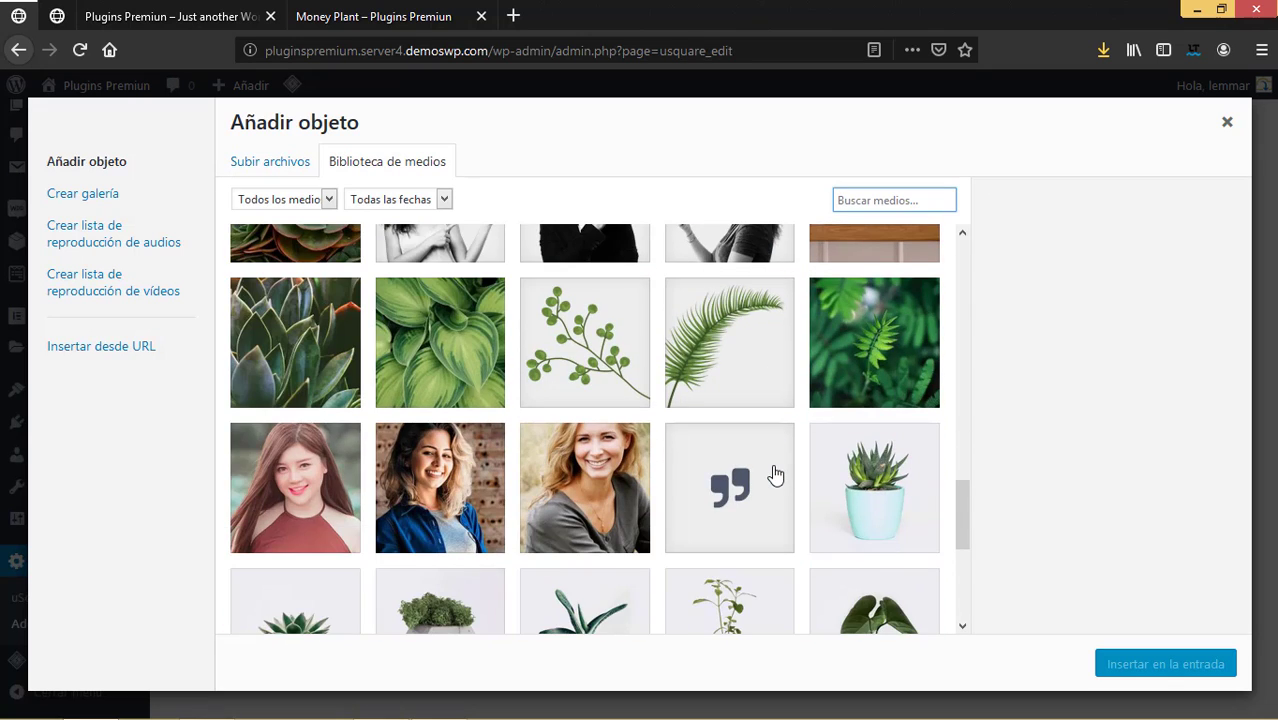
Close the Money Plant product tab and dismiss the Añadir objeto dialog without inserting anything.
{"action": "left_click", "coordinate": [408, 18]}
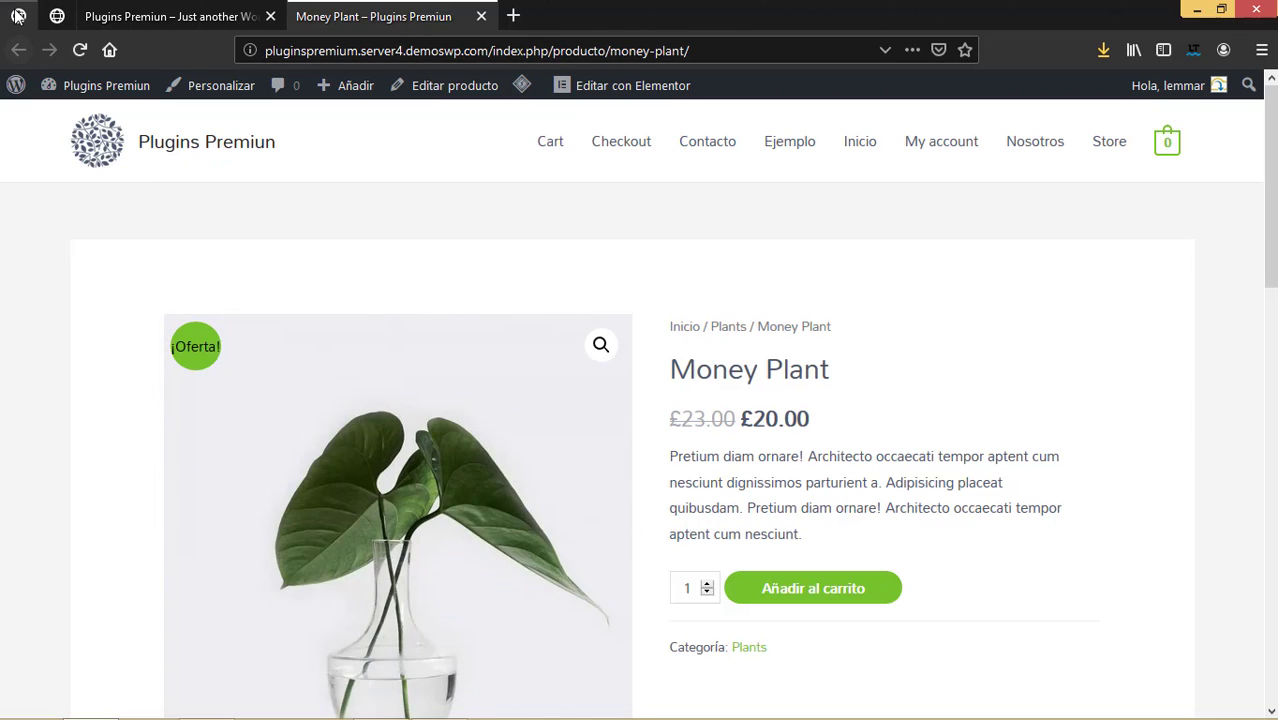
{"action": "key", "text": "ctrl+Tab"}
{"action": "scroll", "coordinate": [776, 420], "scroll_direction": "down", "scroll_amount": 4}
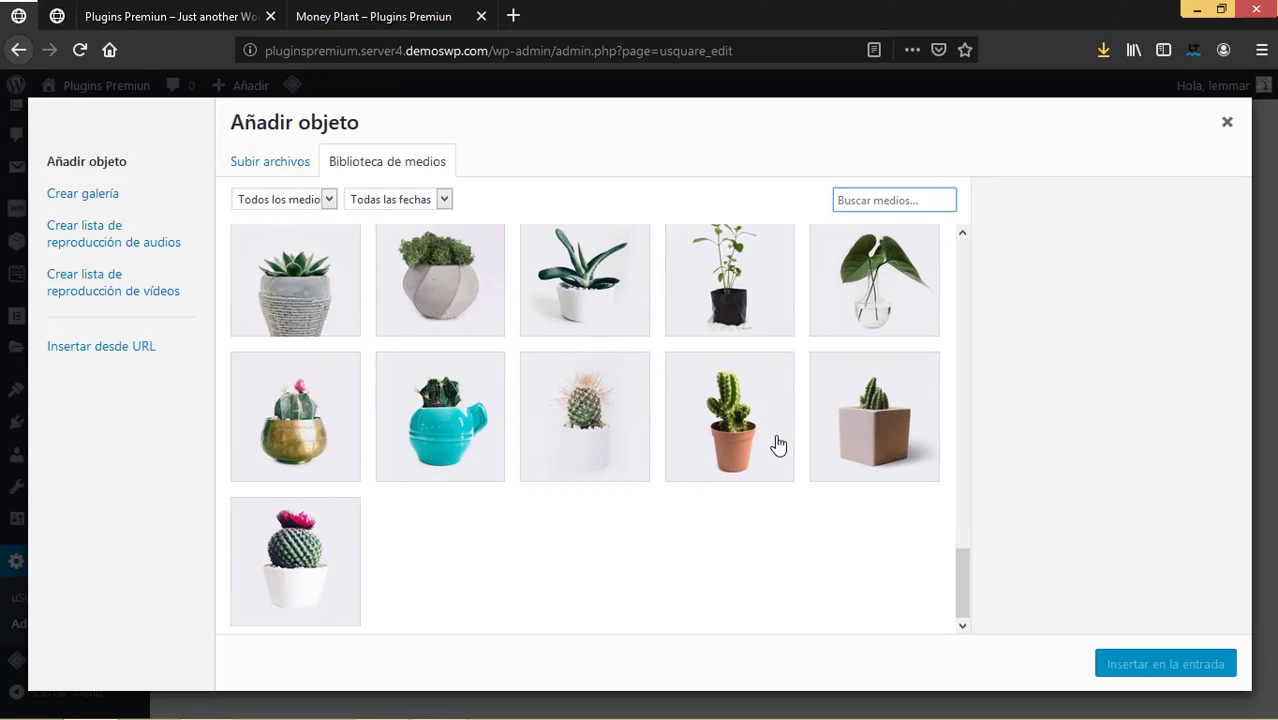
{"action": "scroll", "coordinate": [776, 442], "scroll_direction": "up", "scroll_amount": 5}
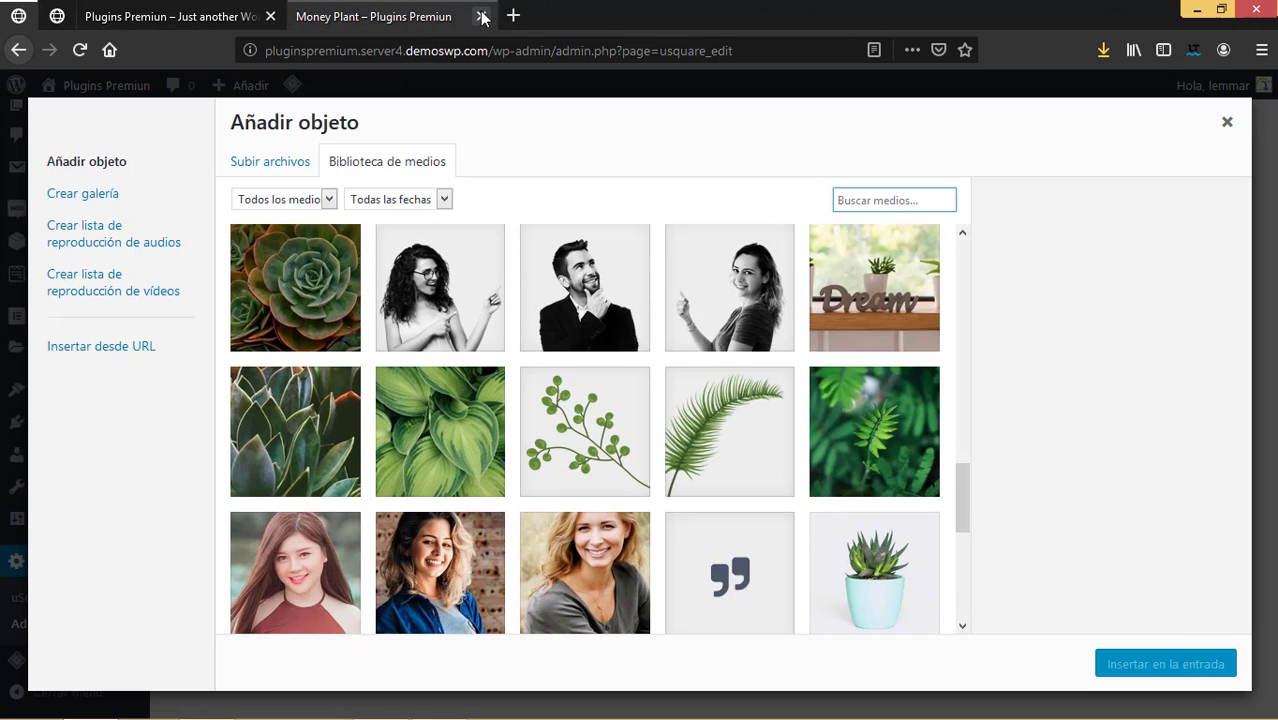
{"action": "left_click", "coordinate": [481, 16]}
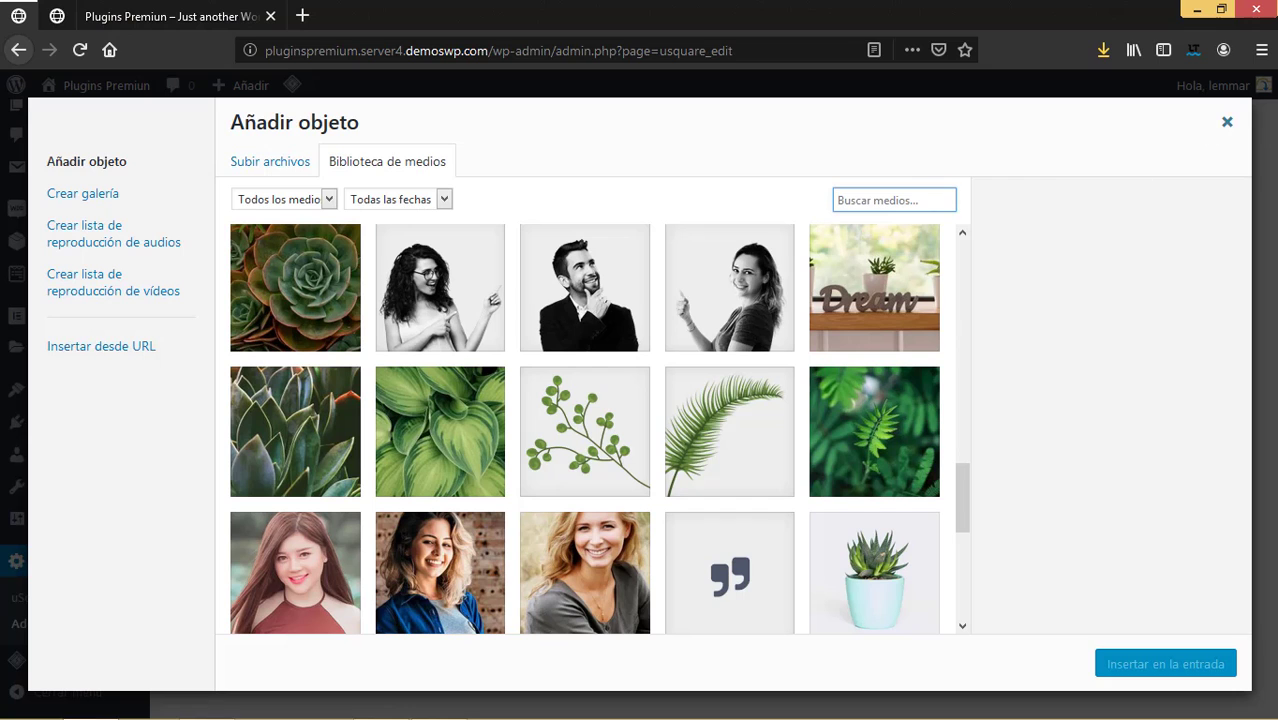
{"action": "left_click", "coordinate": [1227, 122]}
{"action": "scroll", "coordinate": [641, 429], "scroll_direction": "up", "scroll_amount": 5}
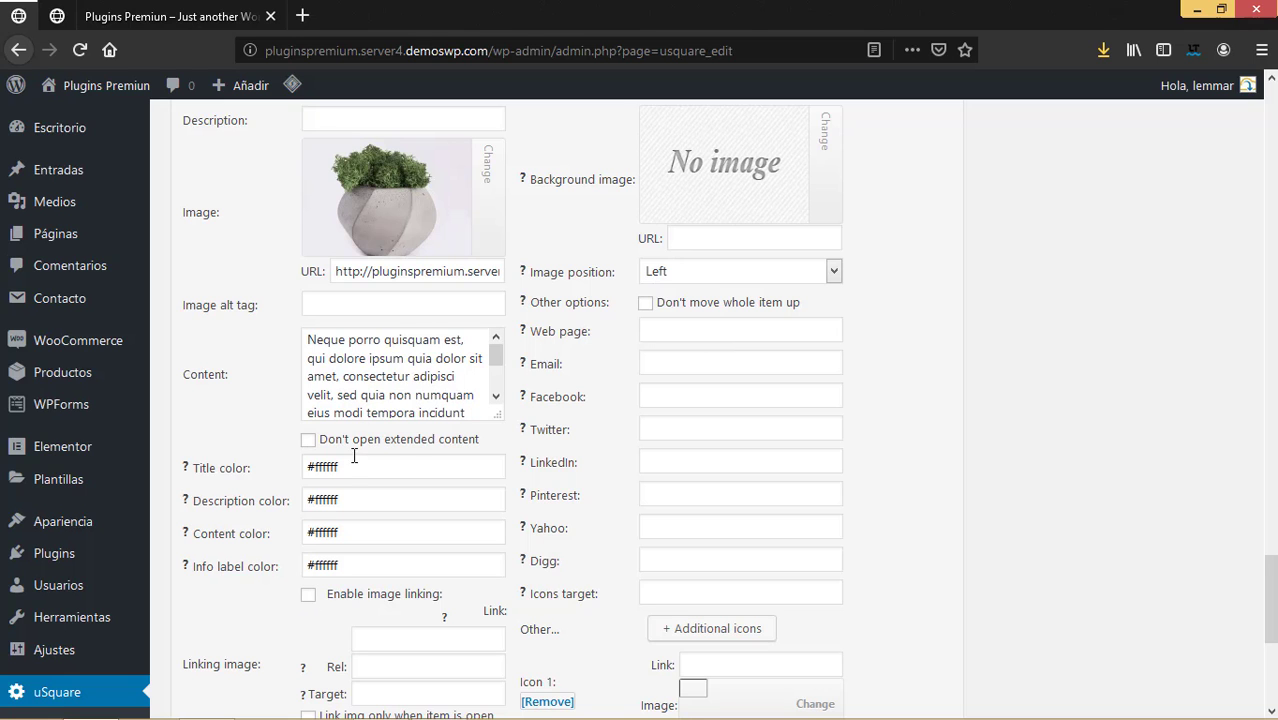
Open Money Plant from the shop grid and copy its product page address.
{"action": "scroll", "coordinate": [344, 505], "scroll_direction": "down", "scroll_amount": 3}
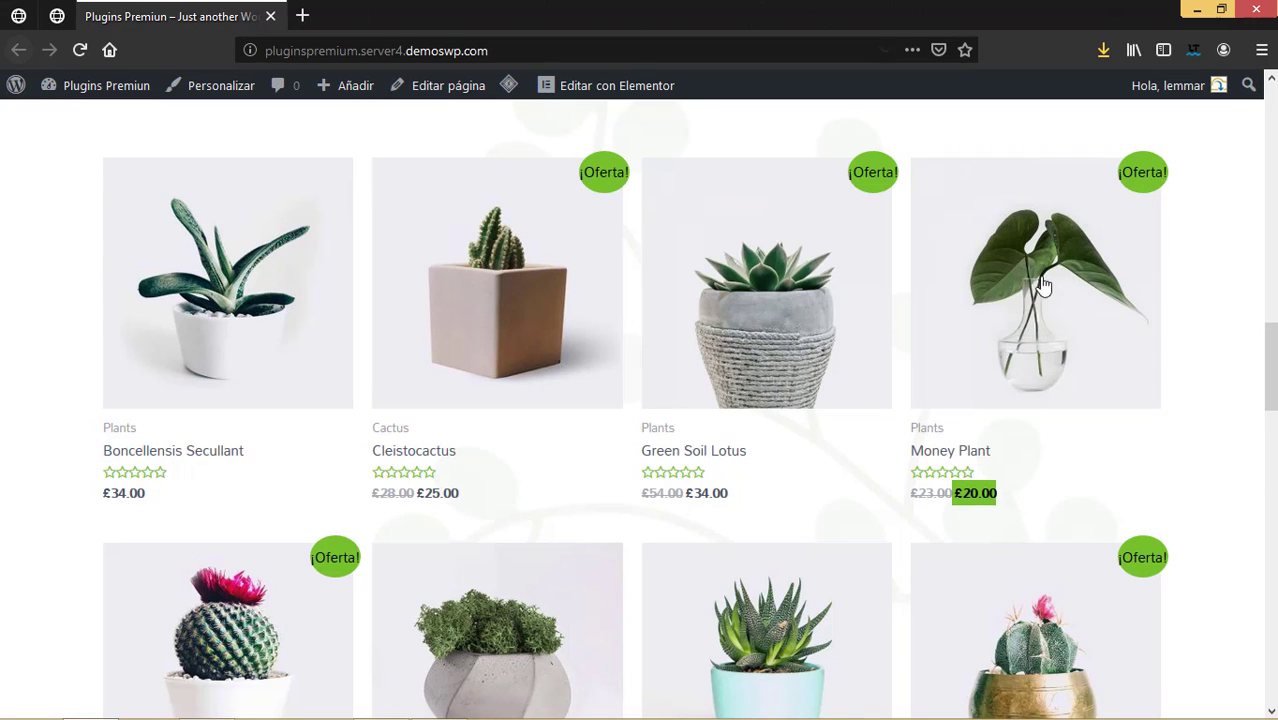
{"action": "left_click", "coordinate": [1040, 285]}
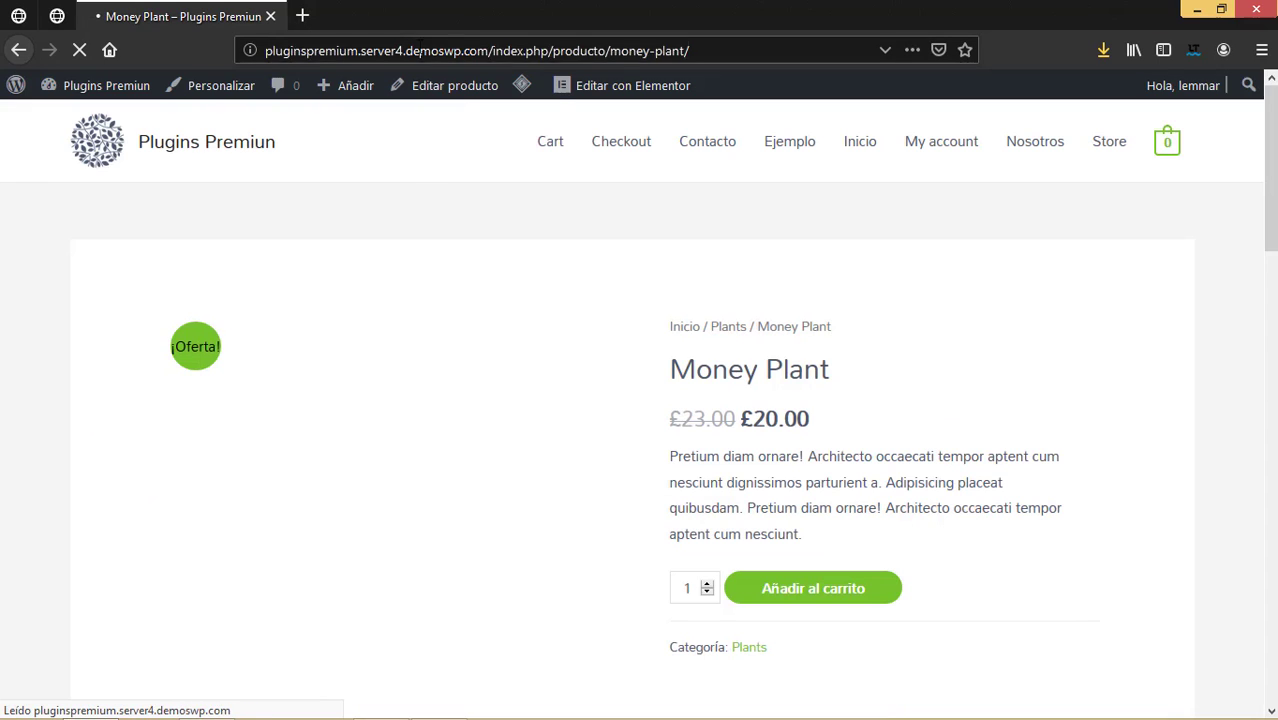
{"action": "right_click", "coordinate": [420, 50]}
{"action": "left_click", "coordinate": [457, 106]}
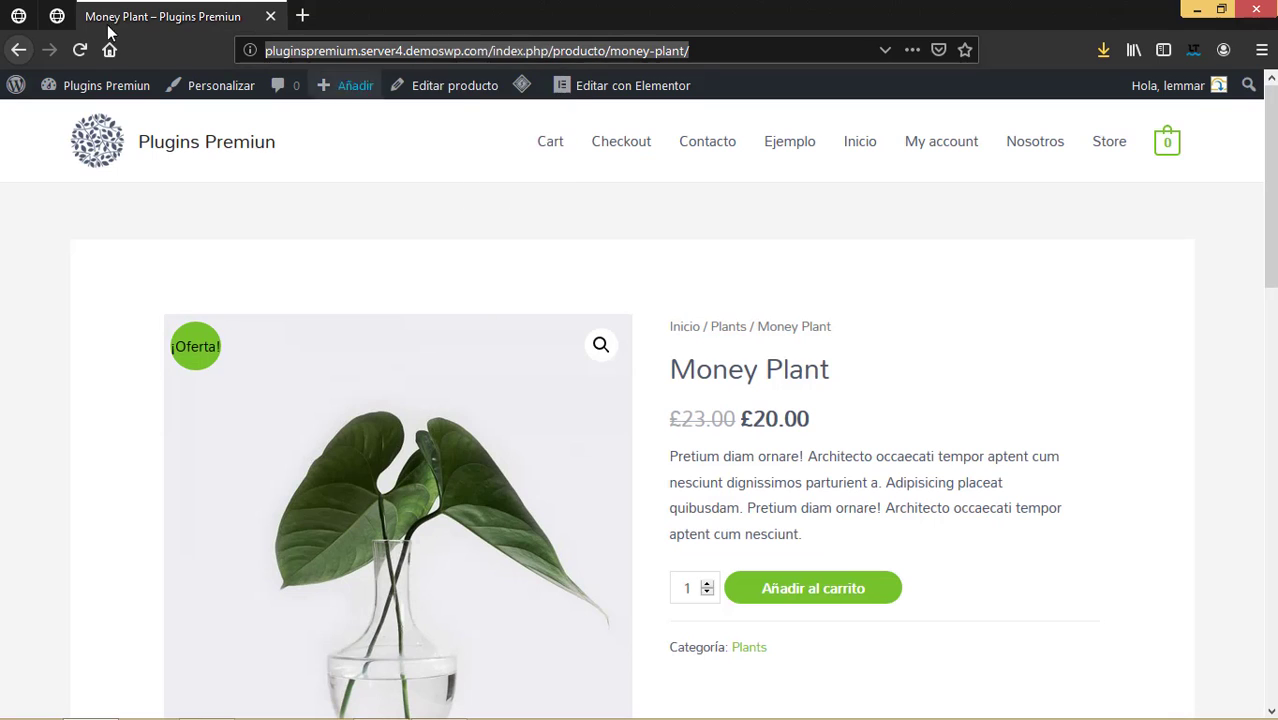
{"action": "left_click", "coordinate": [19, 16]}
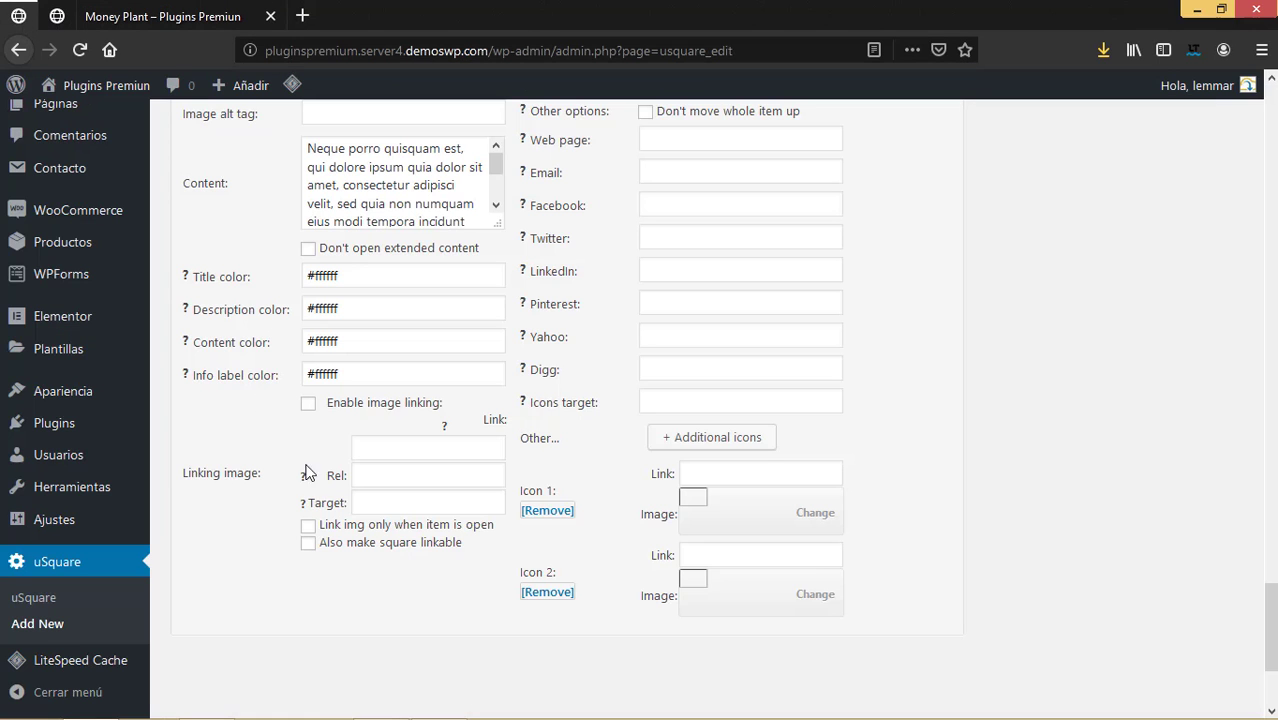
Paste the Money Plant product address into the tile's image link field.
{"action": "left_click", "coordinate": [412, 447]}
{"action": "key", "text": "ctrl+v"}
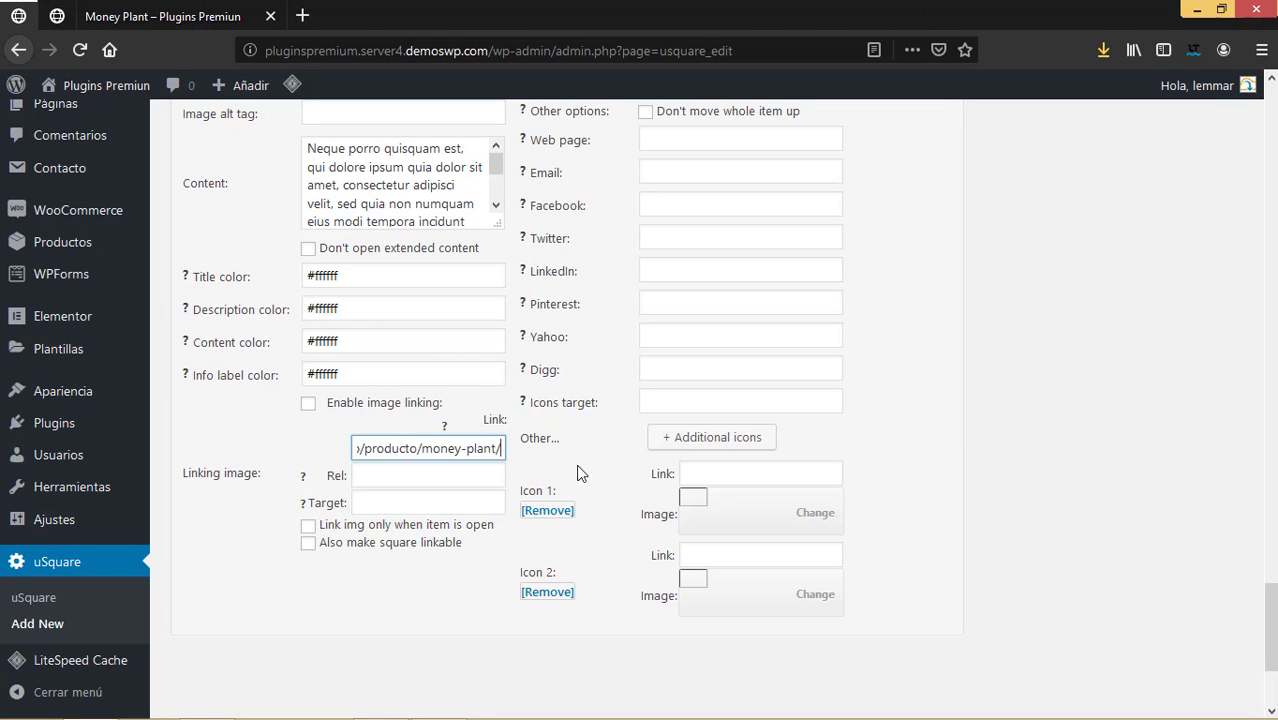
{"action": "scroll", "coordinate": [765, 472], "scroll_direction": "down", "scroll_amount": 4}
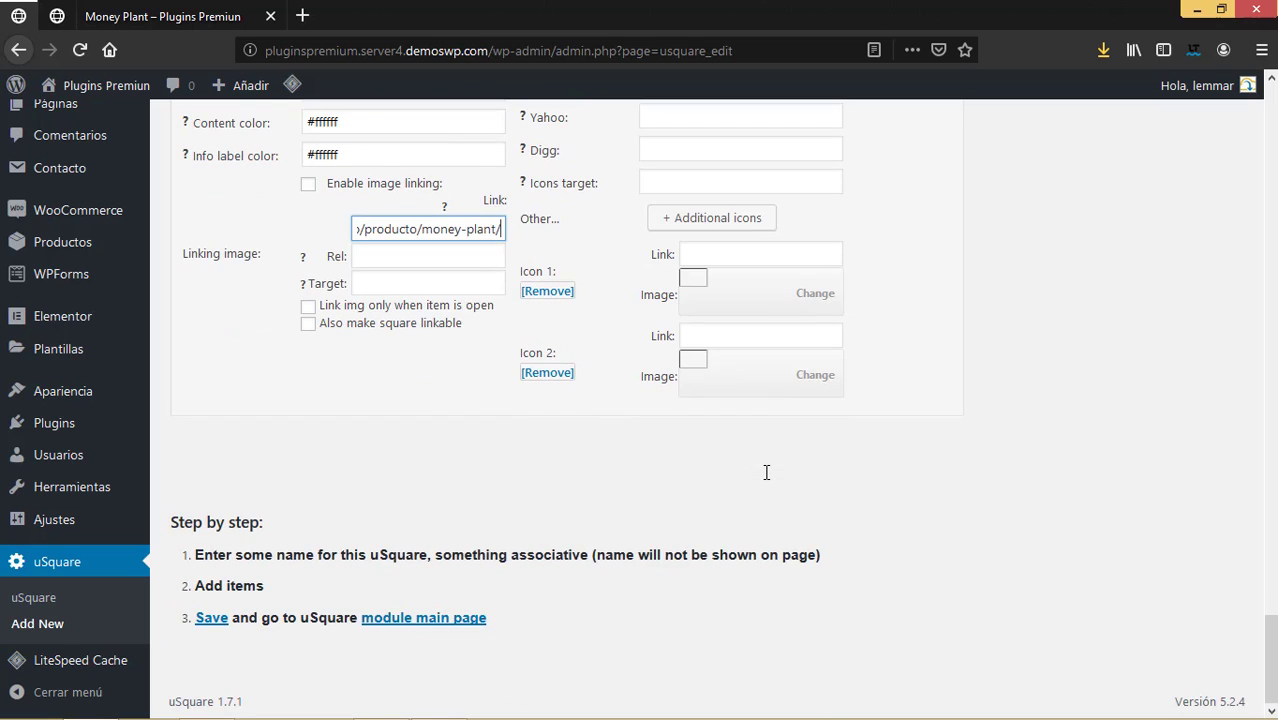
{"action": "scroll", "coordinate": [765, 480], "scroll_direction": "up", "scroll_amount": 10}
{"action": "scroll", "coordinate": [766, 472], "scroll_direction": "down", "scroll_amount": 5}
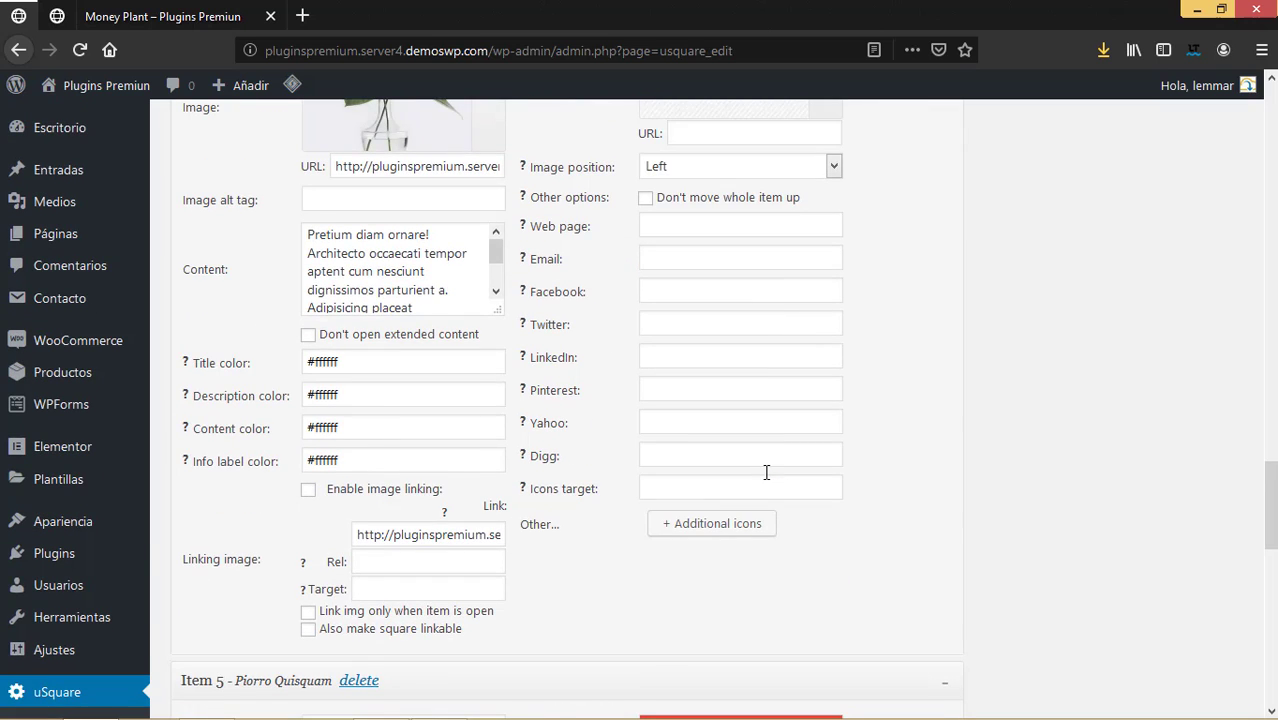
{"action": "scroll", "coordinate": [766, 472], "scroll_direction": "down", "scroll_amount": 10}
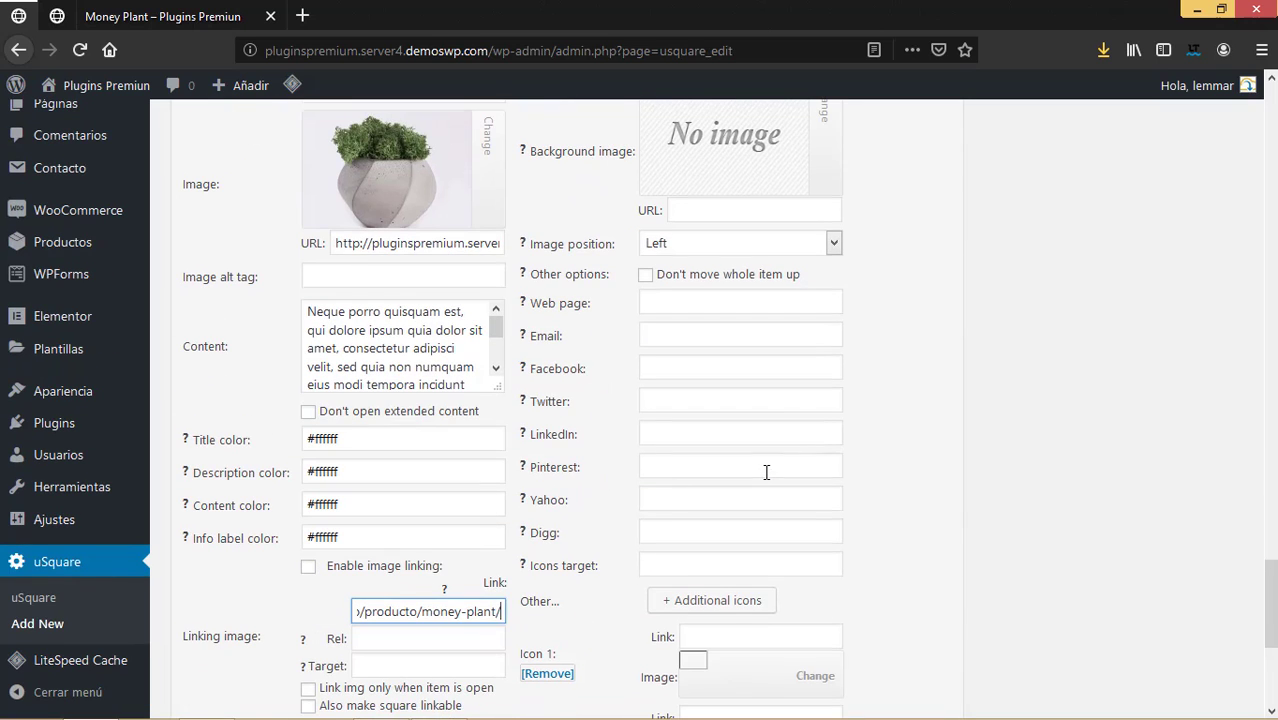
Replace item 3's image link with the noticia-3 post address.
{"action": "triple_click", "coordinate": [504, 611]}
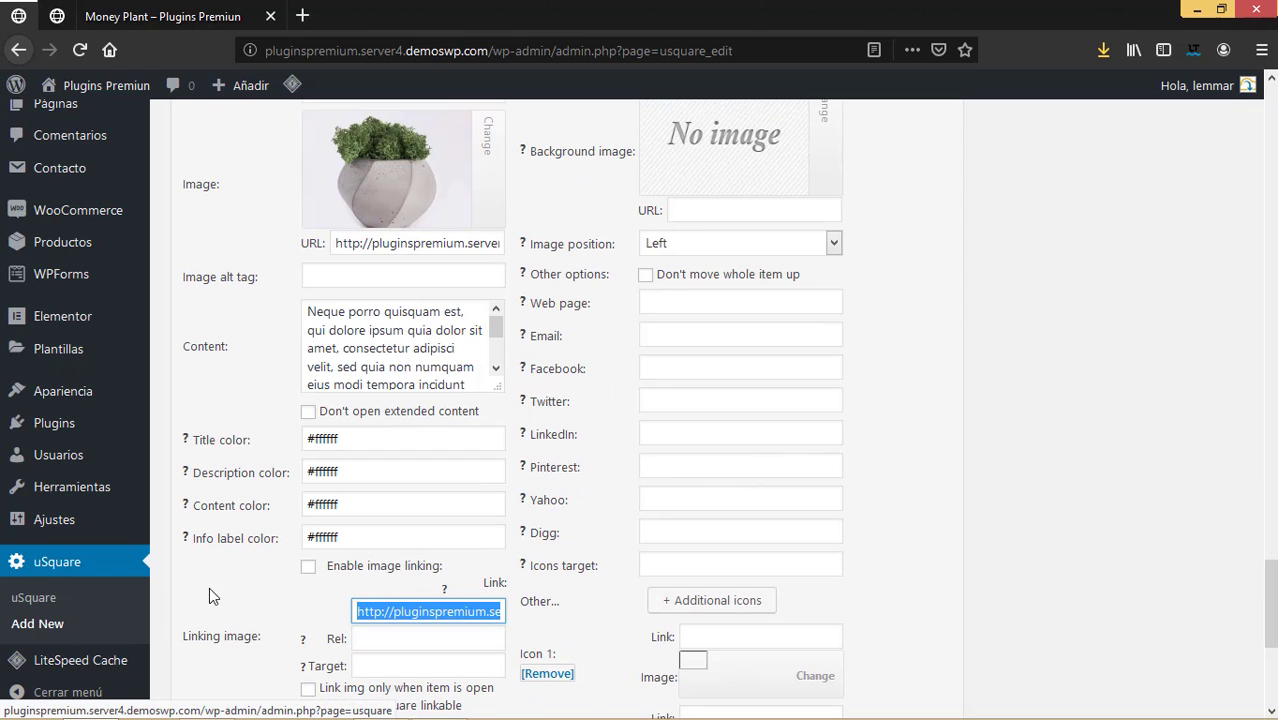
{"action": "type", "text": "http://pluginspremium.server4.demoswp.com/2019/10/17/noticia-3/"}
{"action": "scroll", "coordinate": [548, 495], "scroll_direction": "down", "scroll_amount": 3}
{"action": "scroll", "coordinate": [557, 470], "scroll_direction": "down", "scroll_amount": 3}
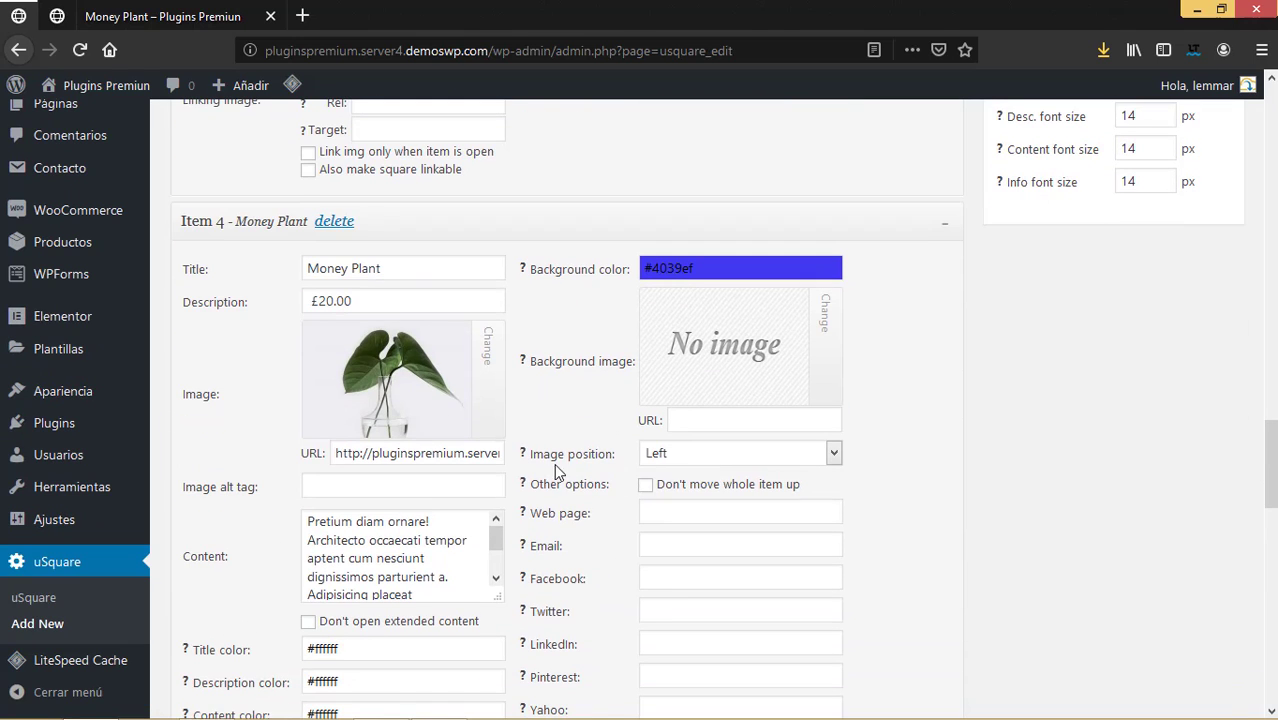
{"action": "scroll", "coordinate": [476, 551], "scroll_direction": "down", "scroll_amount": 1}
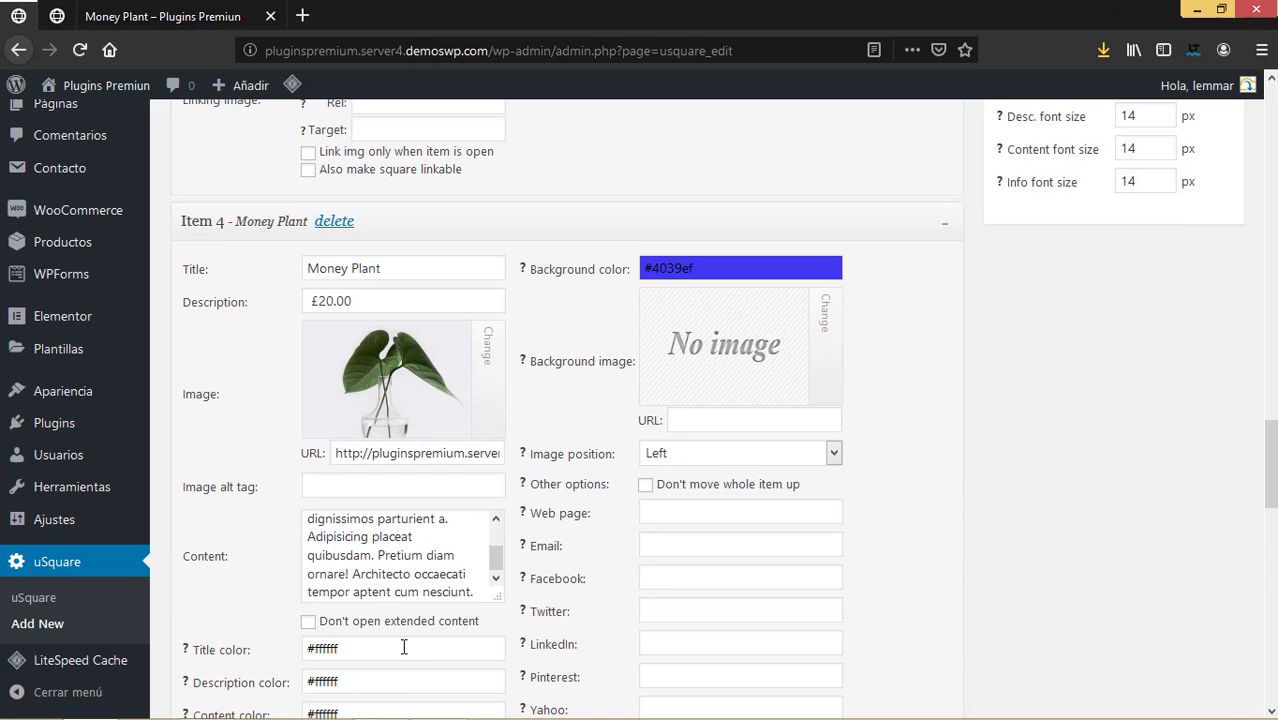
{"action": "scroll", "coordinate": [404, 648], "scroll_direction": "down", "scroll_amount": 5}
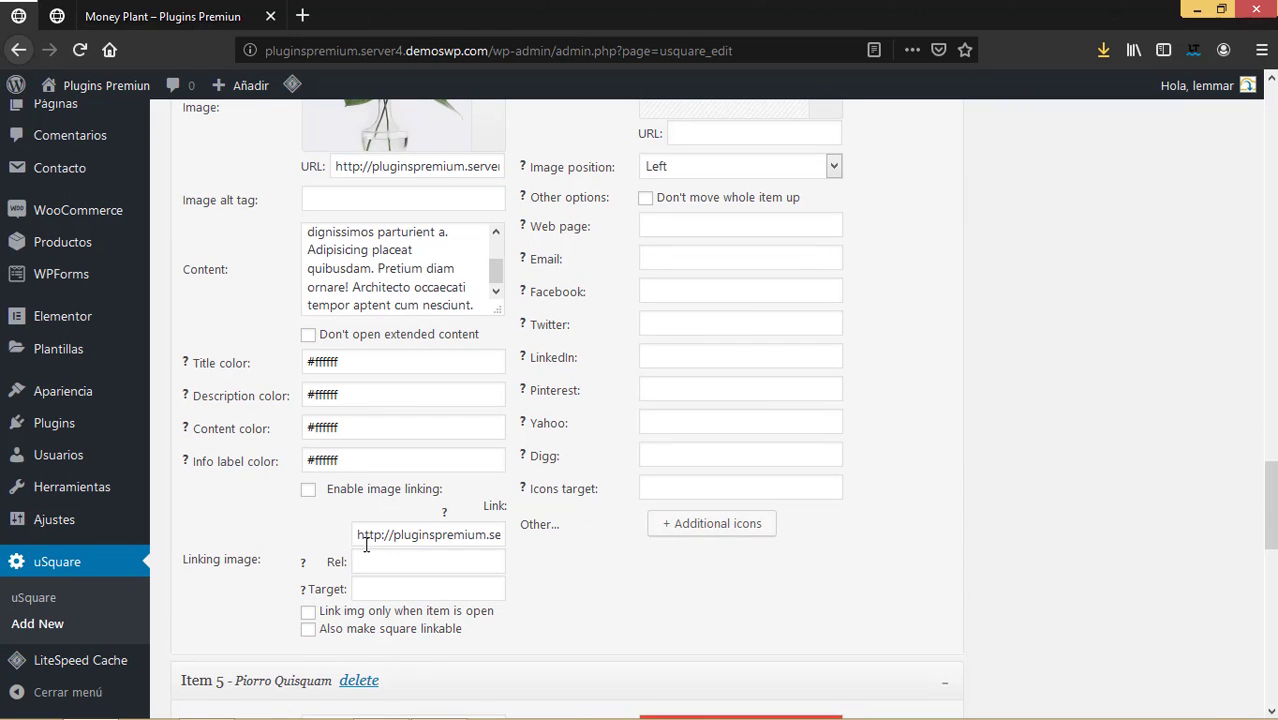
Check Money Plant's link address and select its background colour #4039ef.
{"action": "left_click_drag", "start_coordinate": [361, 534], "coordinate": [617, 522]}
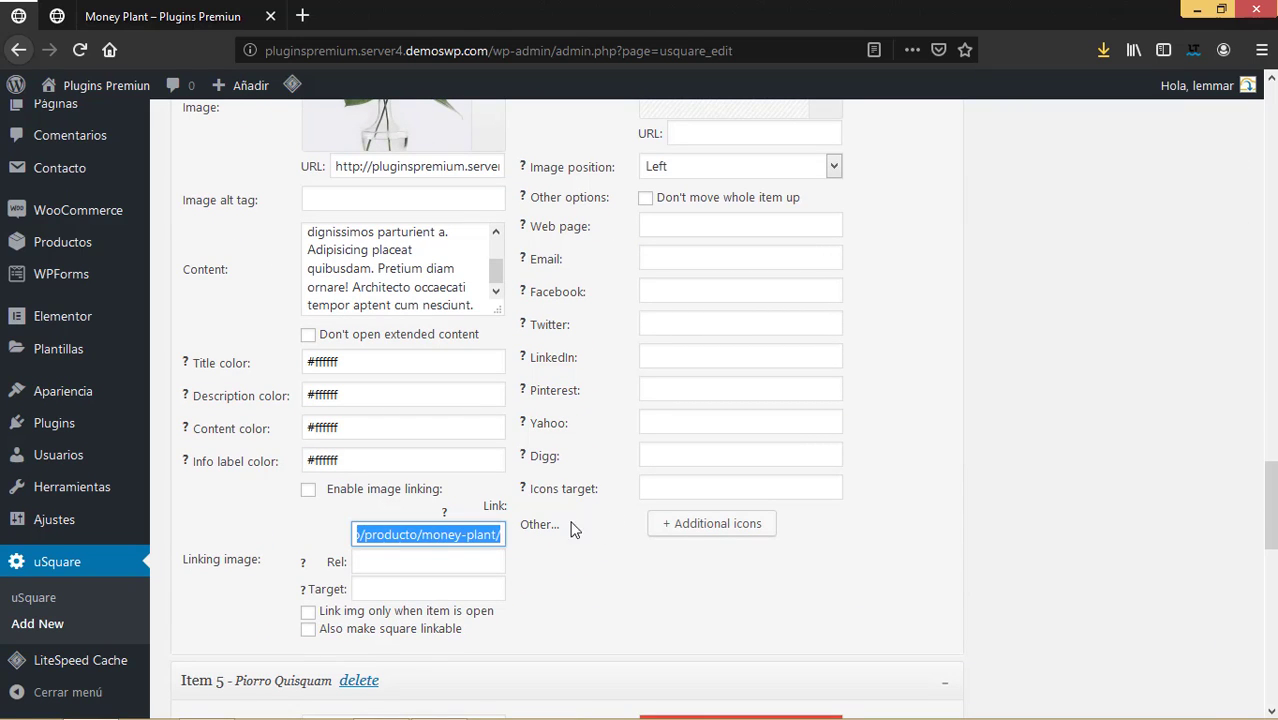
{"action": "scroll", "coordinate": [645, 520], "scroll_direction": "up", "scroll_amount": 5}
{"action": "scroll", "coordinate": [640, 517], "scroll_direction": "down", "scroll_amount": 3}
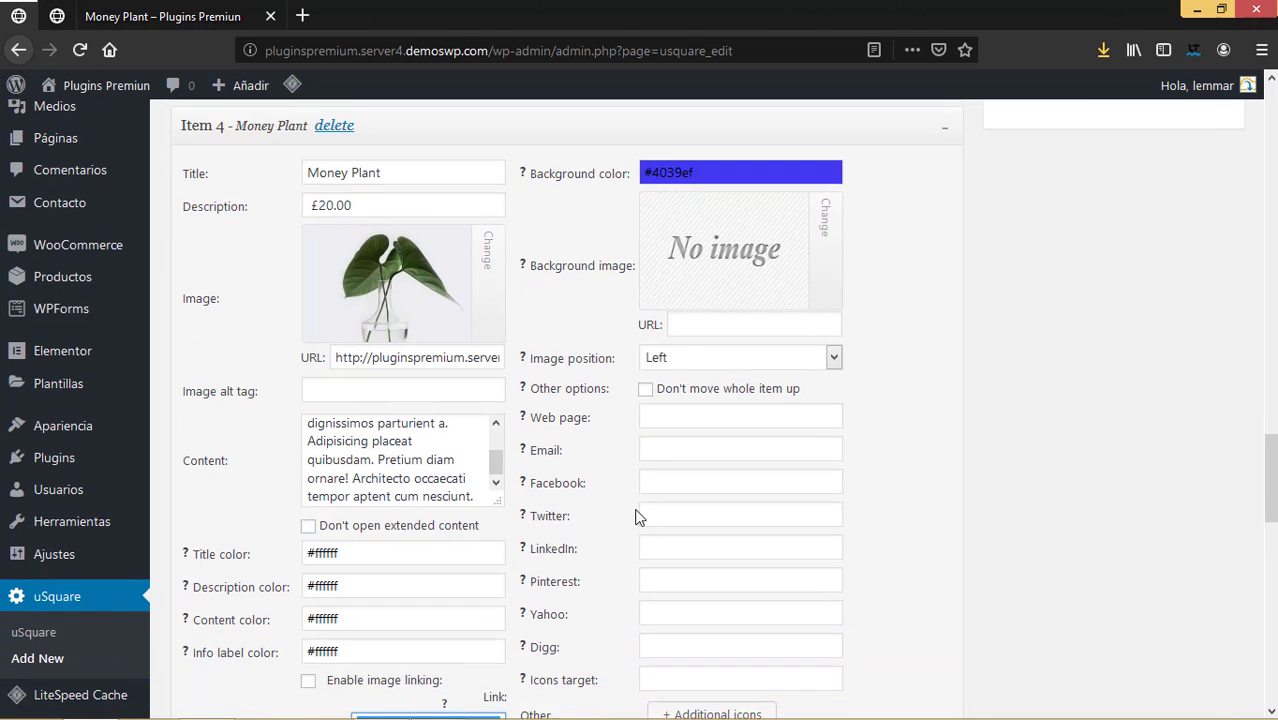
{"action": "scroll", "coordinate": [637, 514], "scroll_direction": "up", "scroll_amount": 2}
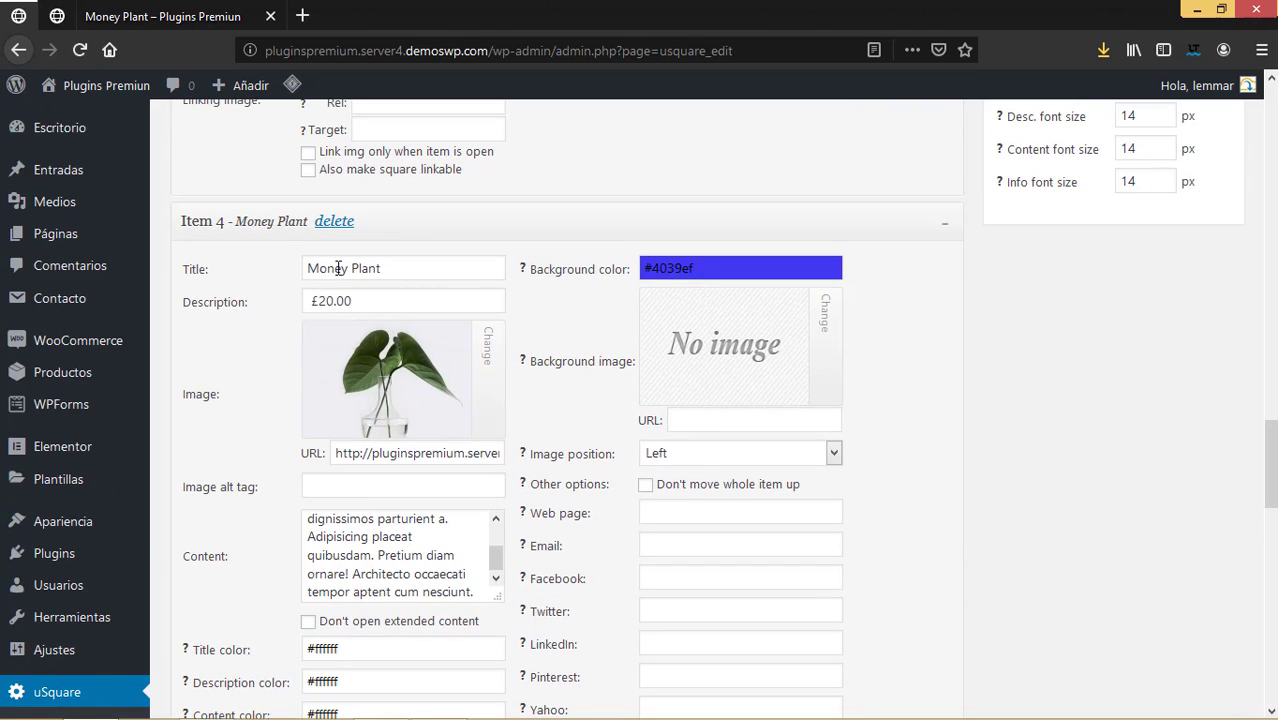
{"action": "key", "text": "Tab"}
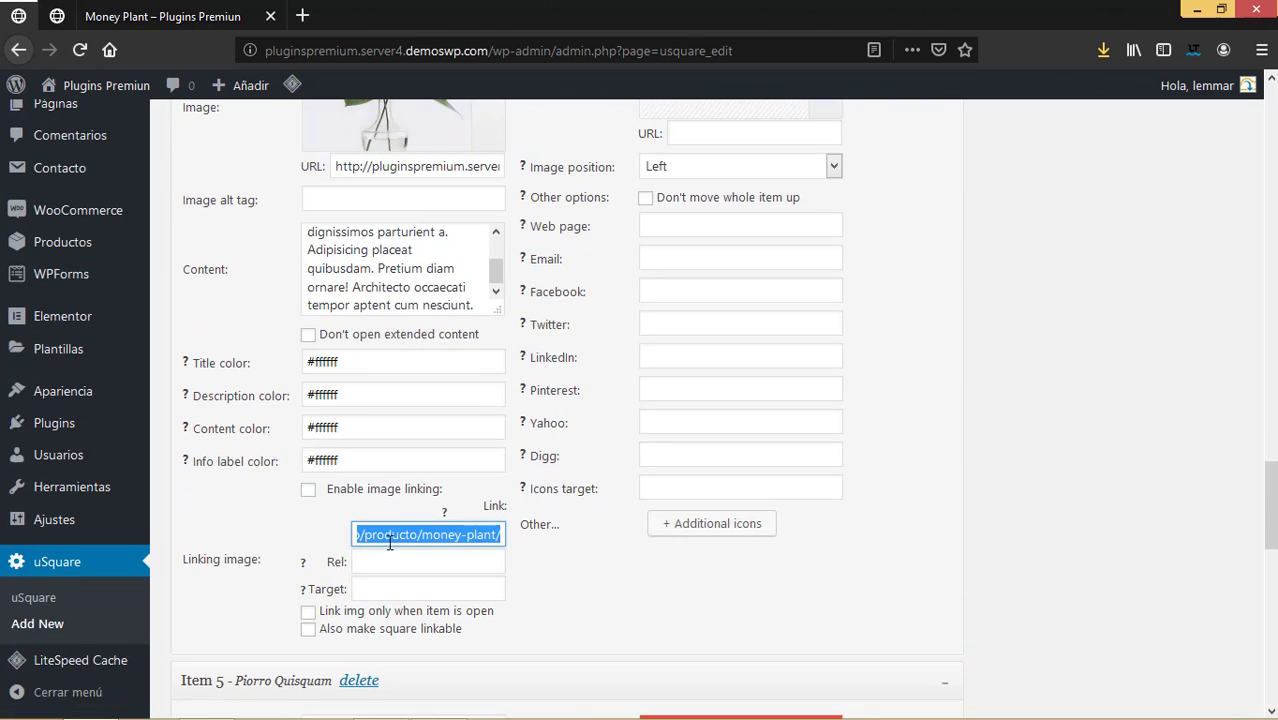
{"action": "scroll", "coordinate": [505, 541], "scroll_direction": "up", "scroll_amount": 2}
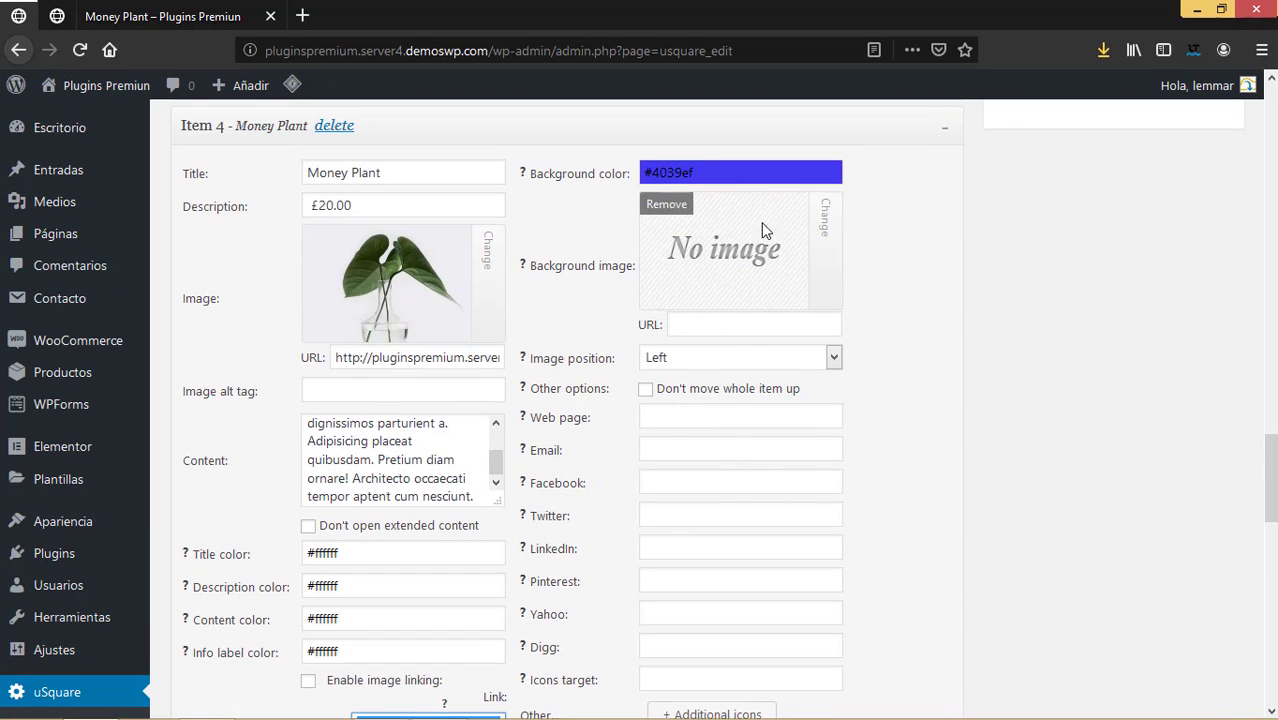
{"action": "scroll", "coordinate": [640, 386], "scroll_direction": "down", "scroll_amount": 5}
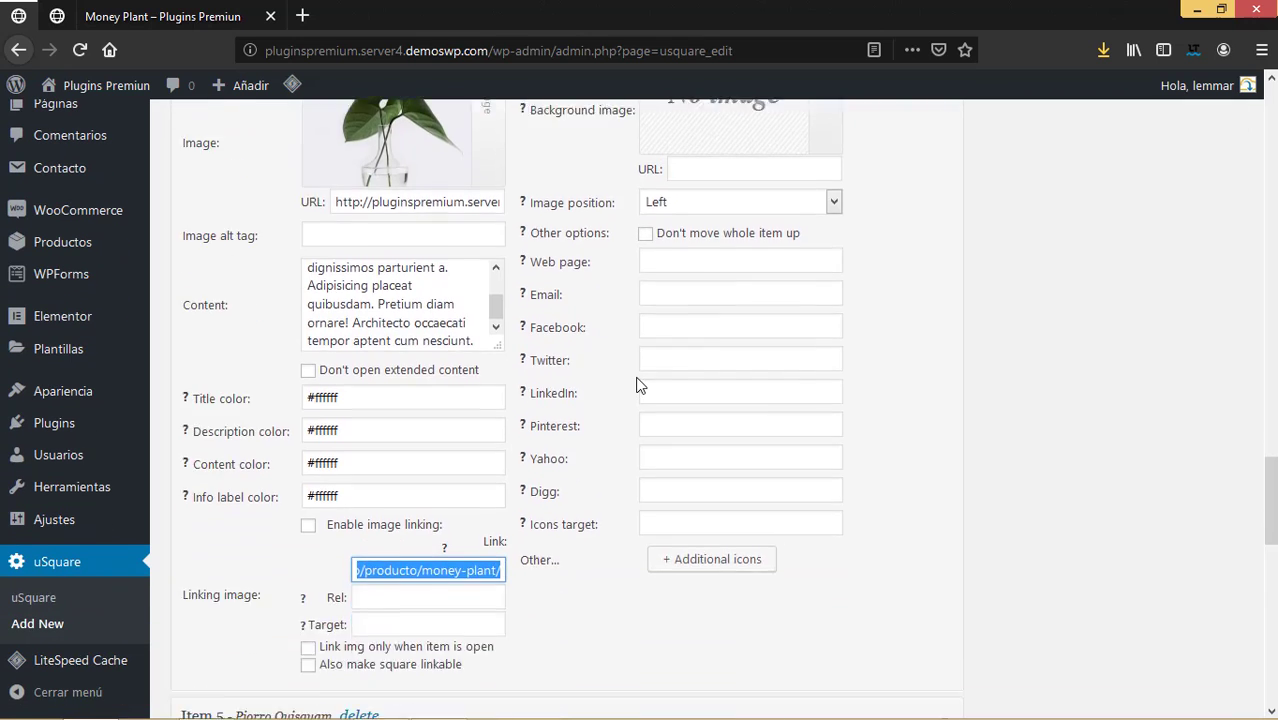
{"action": "scroll", "coordinate": [640, 386], "scroll_direction": "up", "scroll_amount": 6}
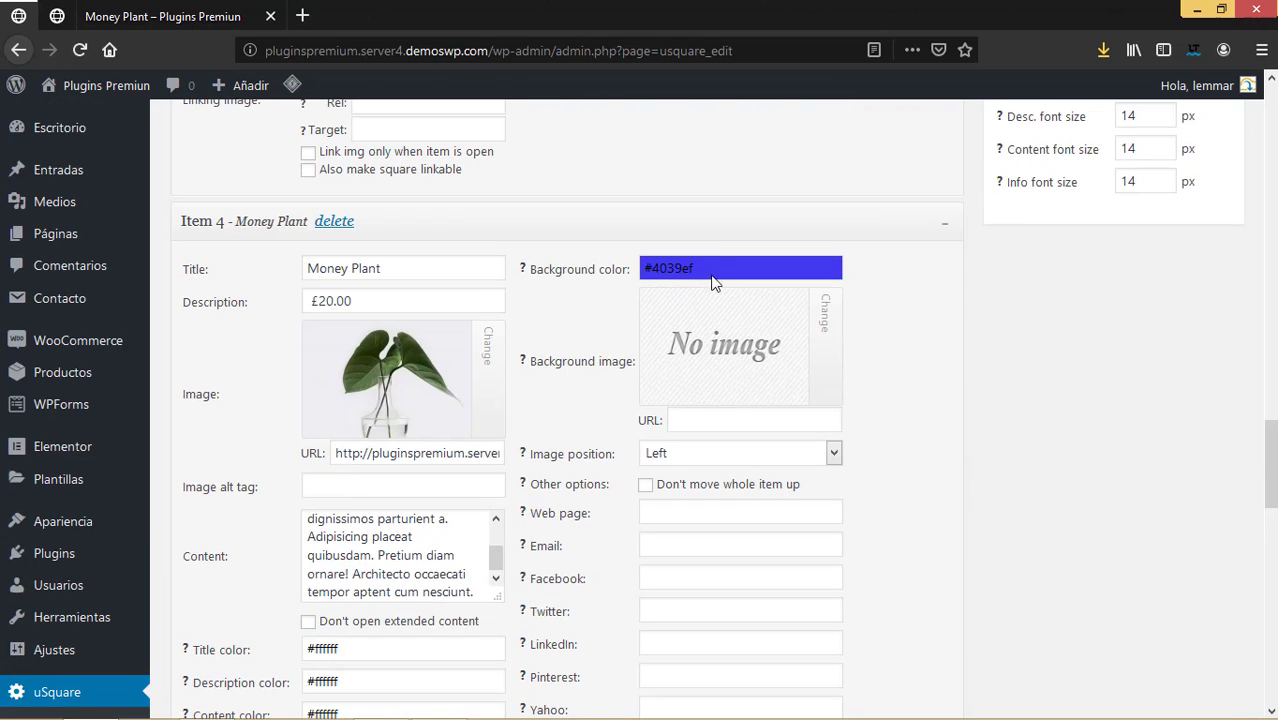
{"action": "left_click_drag", "start_coordinate": [712, 272], "coordinate": [634, 271]}
{"action": "key", "text": "ctrl+c"}
{"action": "scroll", "coordinate": [765, 403], "scroll_direction": "down", "scroll_amount": 7}
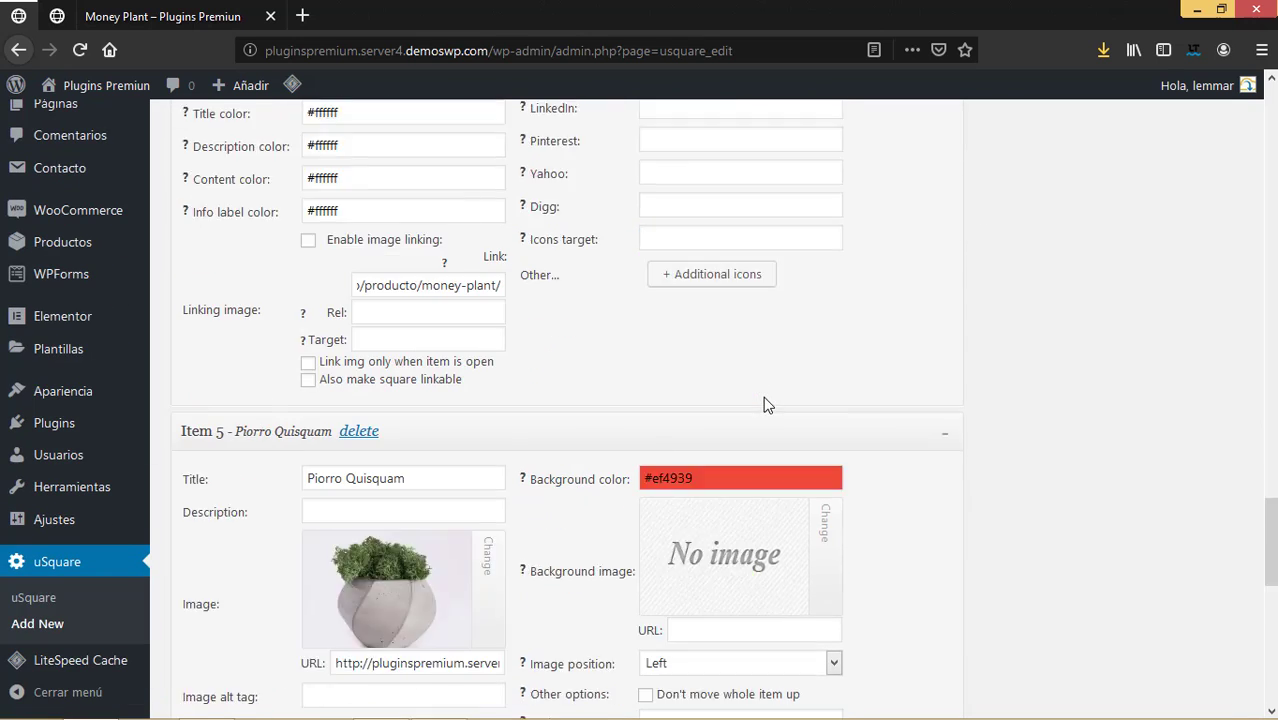
Change Piorro Quisquam's background colour from red to blue #4039ef.
{"action": "left_click_drag", "start_coordinate": [732, 348], "coordinate": [634, 345]}
{"action": "key", "text": "ctrl+v"}
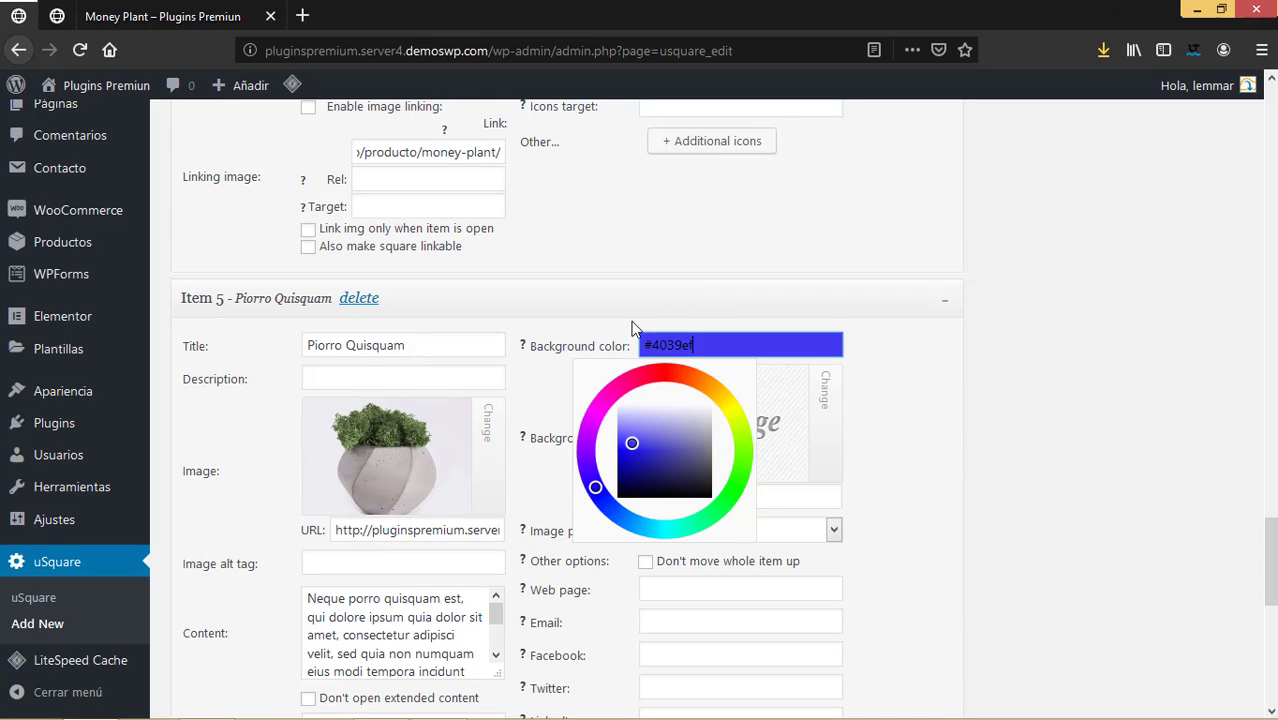
{"action": "left_click", "coordinate": [996, 421]}
Switch to the store tab and go back to the shop's product listing.
{"action": "scroll", "coordinate": [996, 421], "scroll_direction": "down", "scroll_amount": 1}
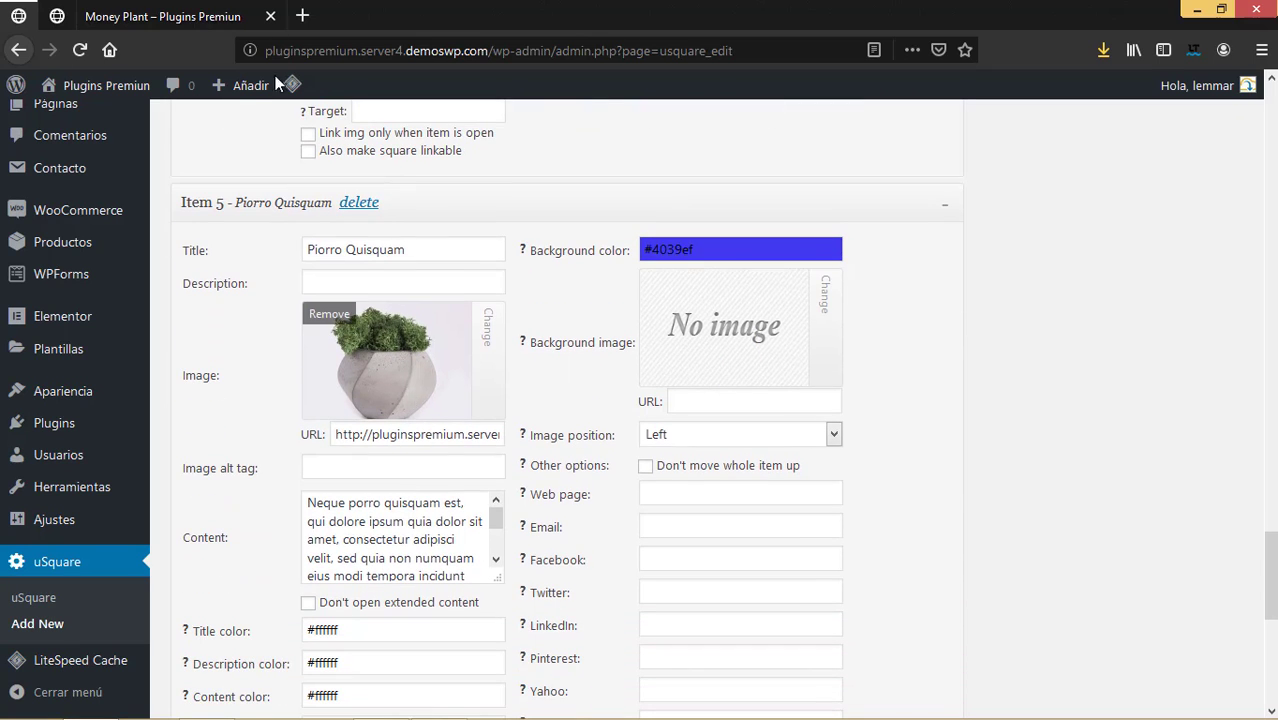
{"action": "left_click", "coordinate": [190, 18]}
{"action": "left_click", "coordinate": [18, 49]}
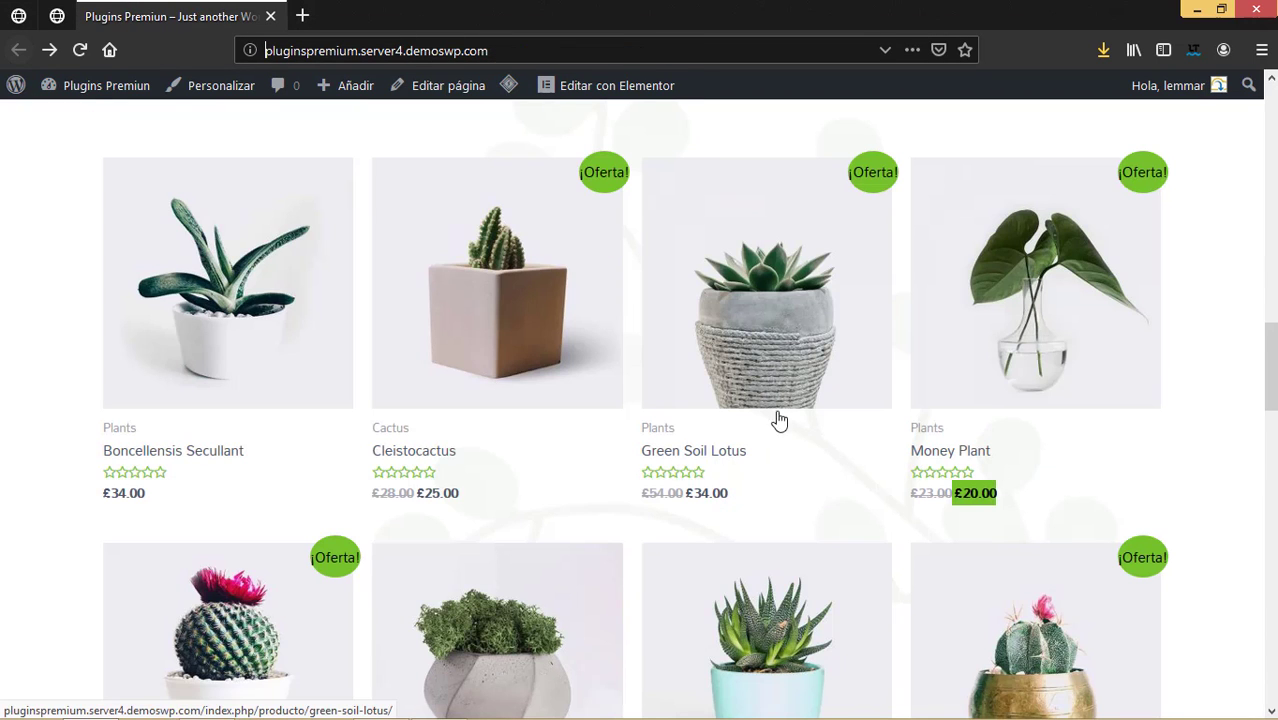
Copy the £32.00 price from the Piorro Quisquam product page into its description field.
{"action": "scroll", "coordinate": [777, 425], "scroll_direction": "down", "scroll_amount": 3}
{"action": "left_click", "coordinate": [585, 430]}
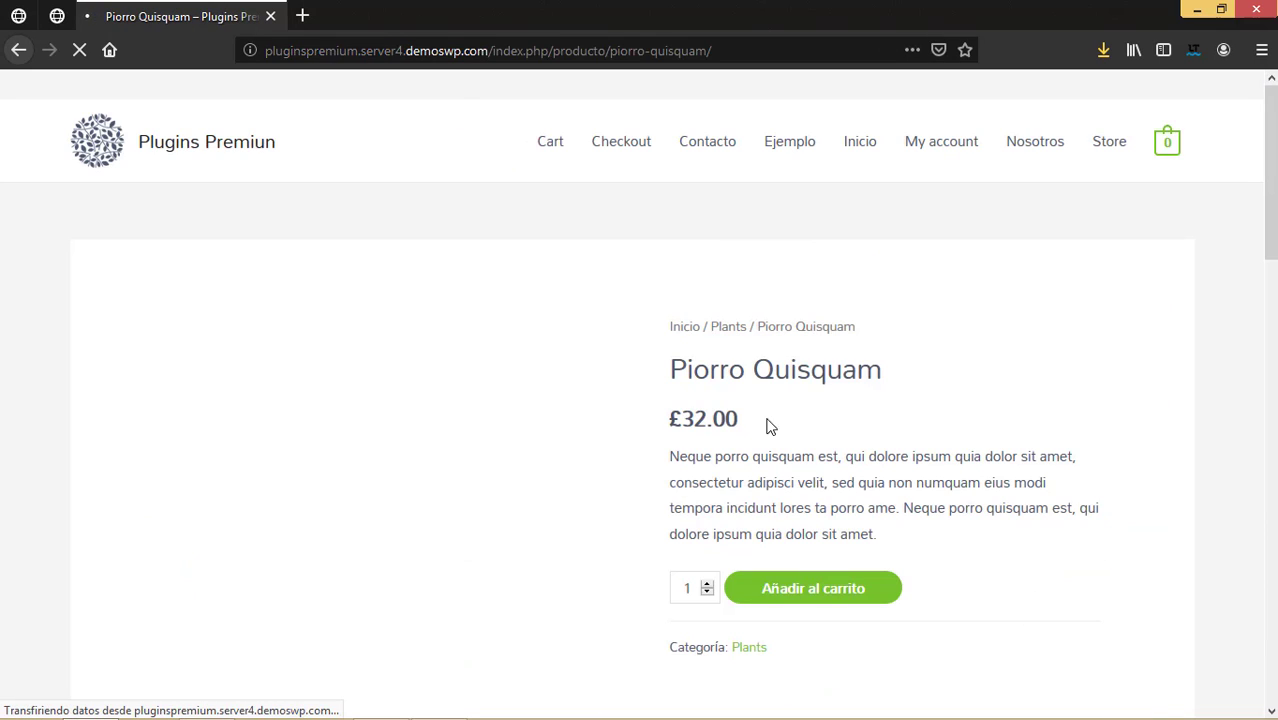
{"action": "left_click_drag", "start_coordinate": [764, 423], "coordinate": [671, 418]}
{"action": "key", "text": "ctrl+c"}
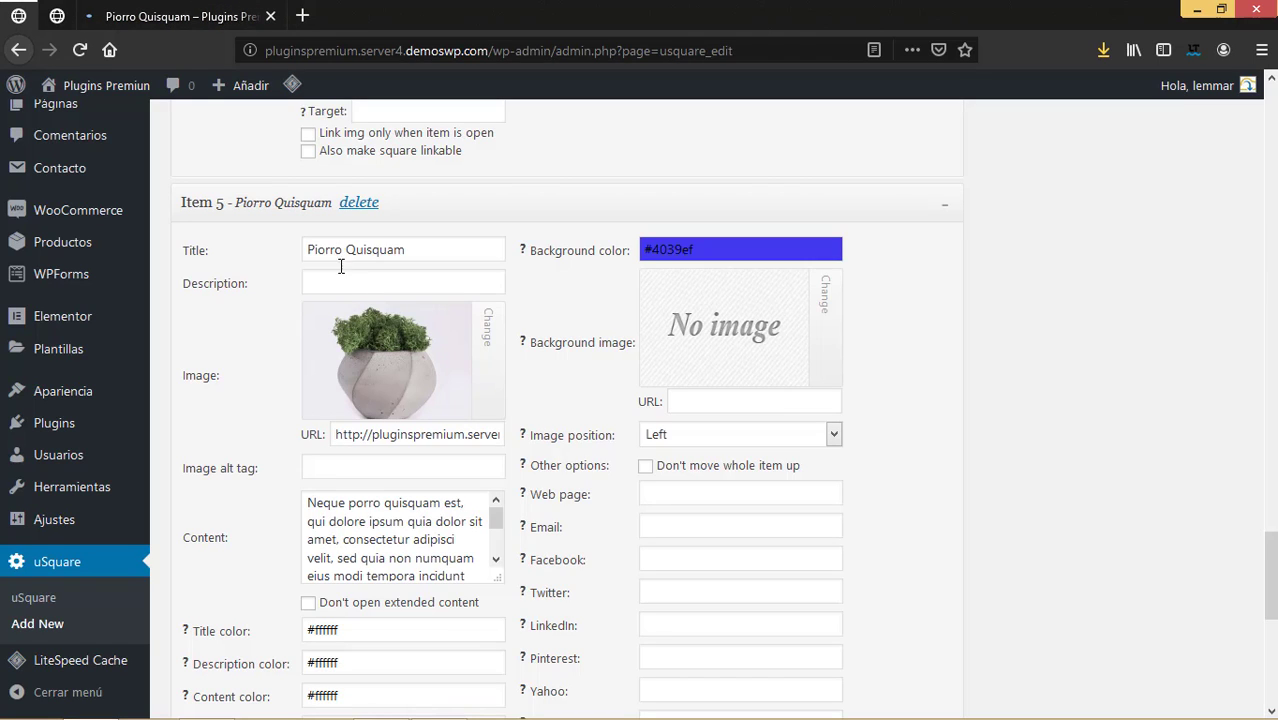
{"action": "left_click", "coordinate": [344, 276]}
{"action": "key", "text": "ctrl+v"}
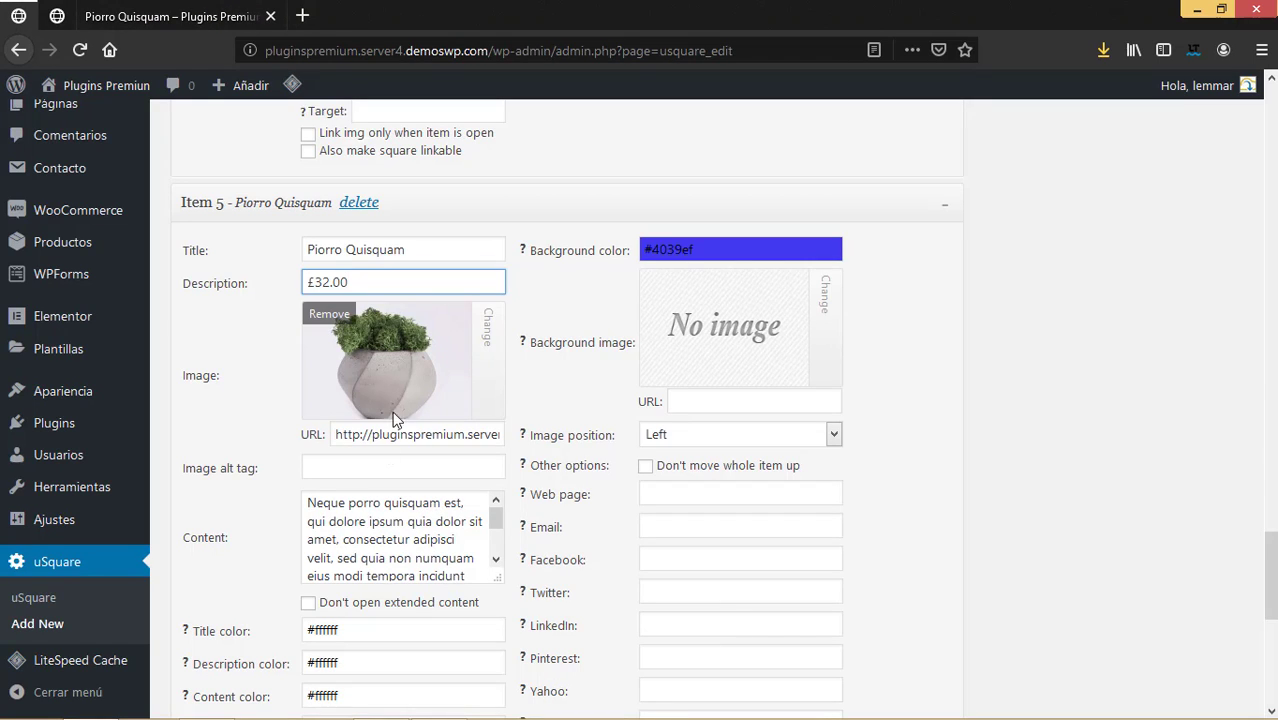
Look over Item 5's settings, checking its title colour picker and closing it again.
{"action": "scroll", "coordinate": [366, 560], "scroll_direction": "down", "scroll_amount": 2}
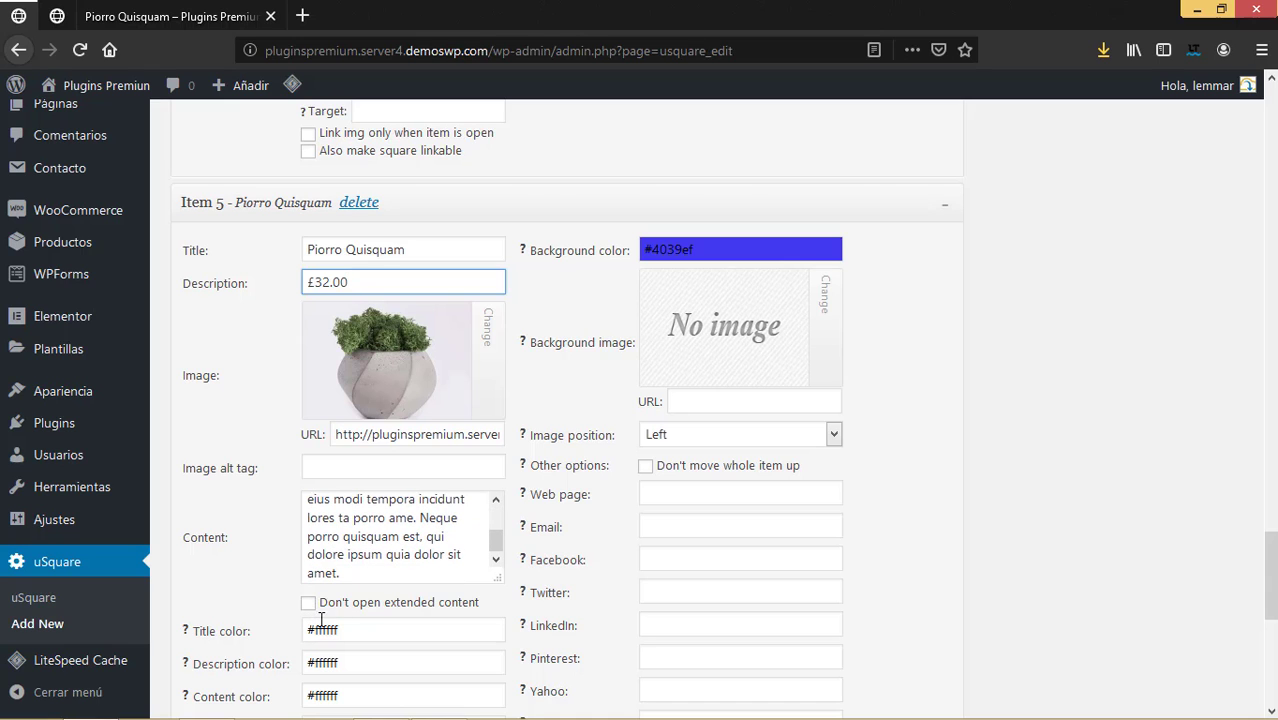
{"action": "scroll", "coordinate": [470, 487], "scroll_direction": "down", "scroll_amount": 3}
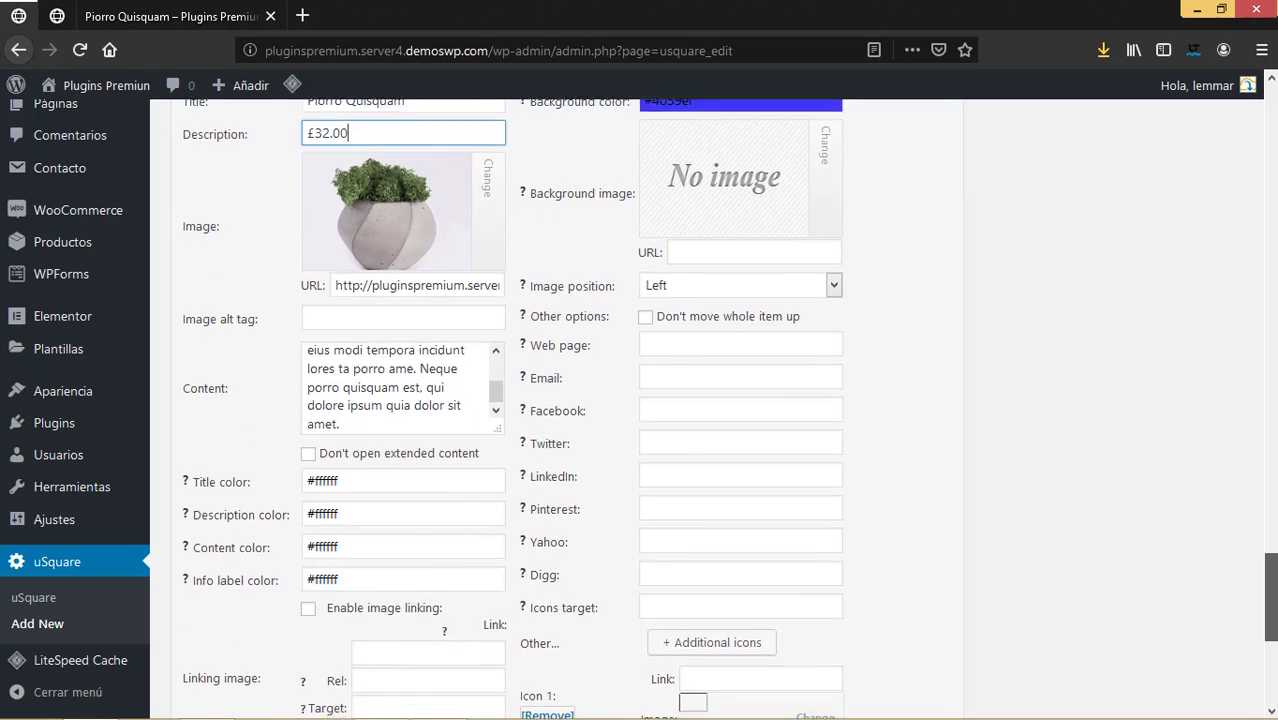
{"action": "scroll", "coordinate": [754, 266], "scroll_direction": "up", "scroll_amount": 2}
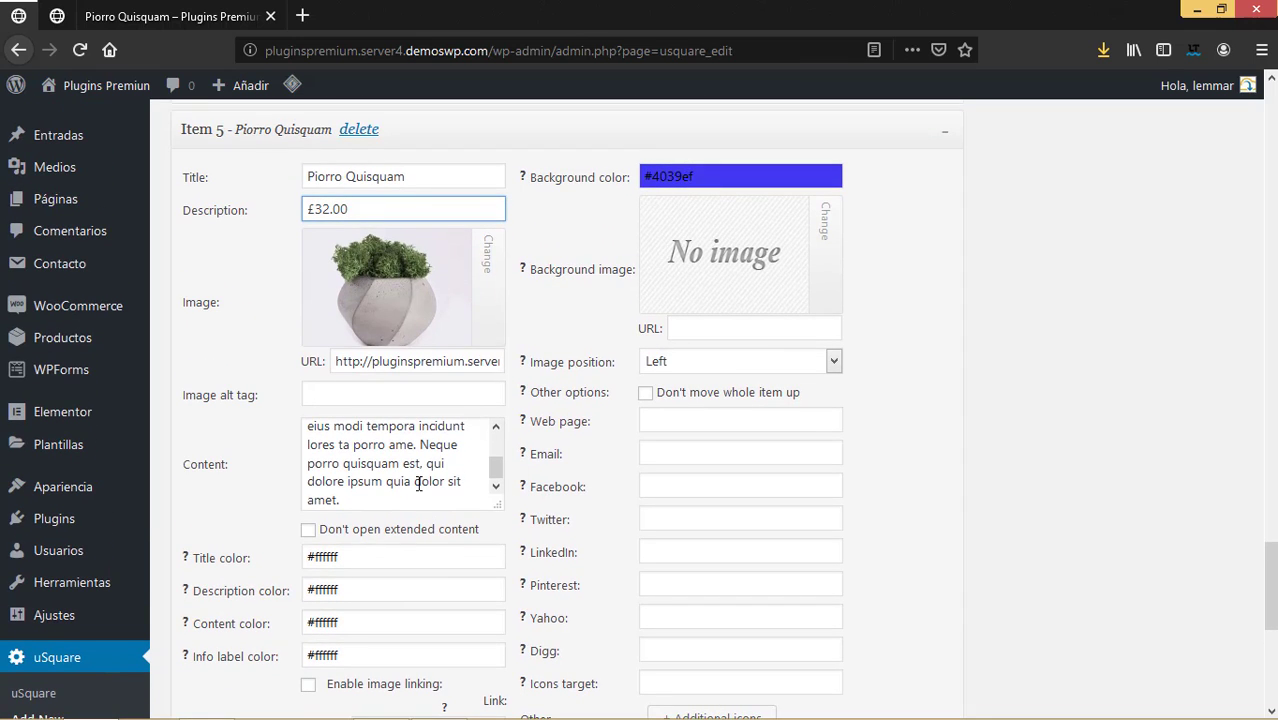
{"action": "scroll", "coordinate": [414, 500], "scroll_direction": "down", "scroll_amount": 2}
{"action": "left_click", "coordinate": [380, 461]}
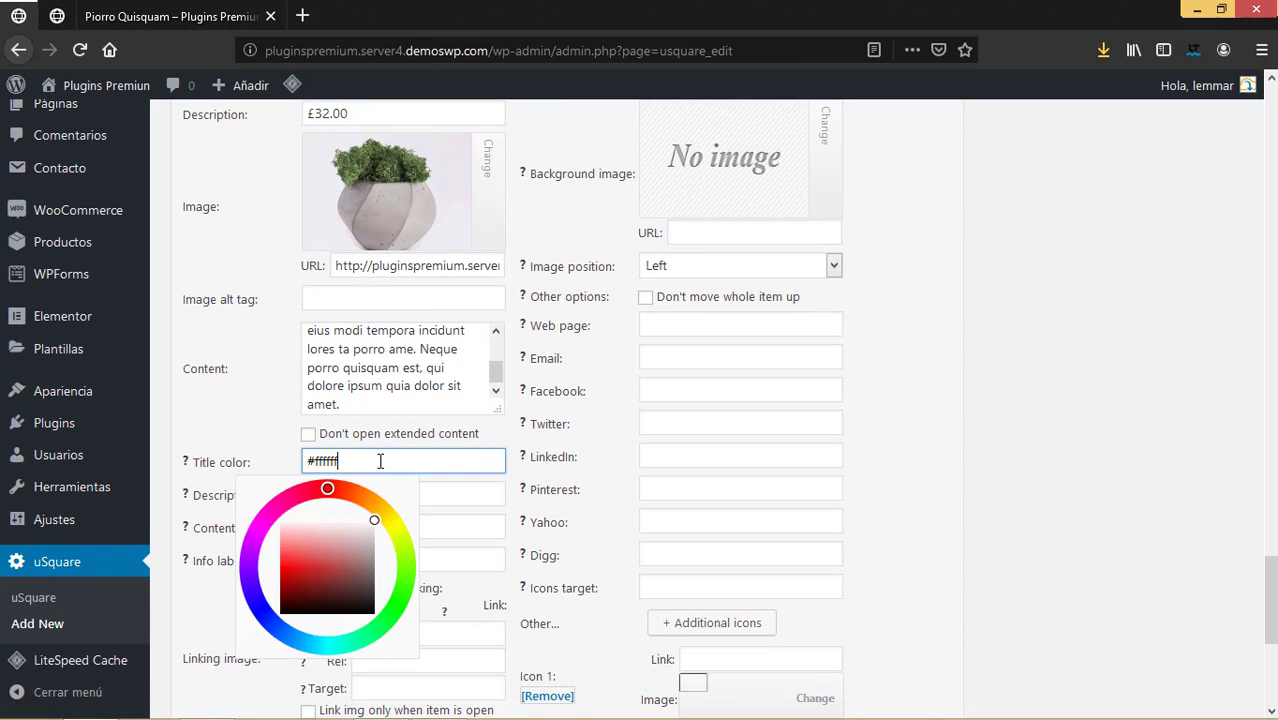
{"action": "left_click", "coordinate": [252, 409]}
{"action": "scroll", "coordinate": [420, 515], "scroll_direction": "down", "scroll_amount": 6}
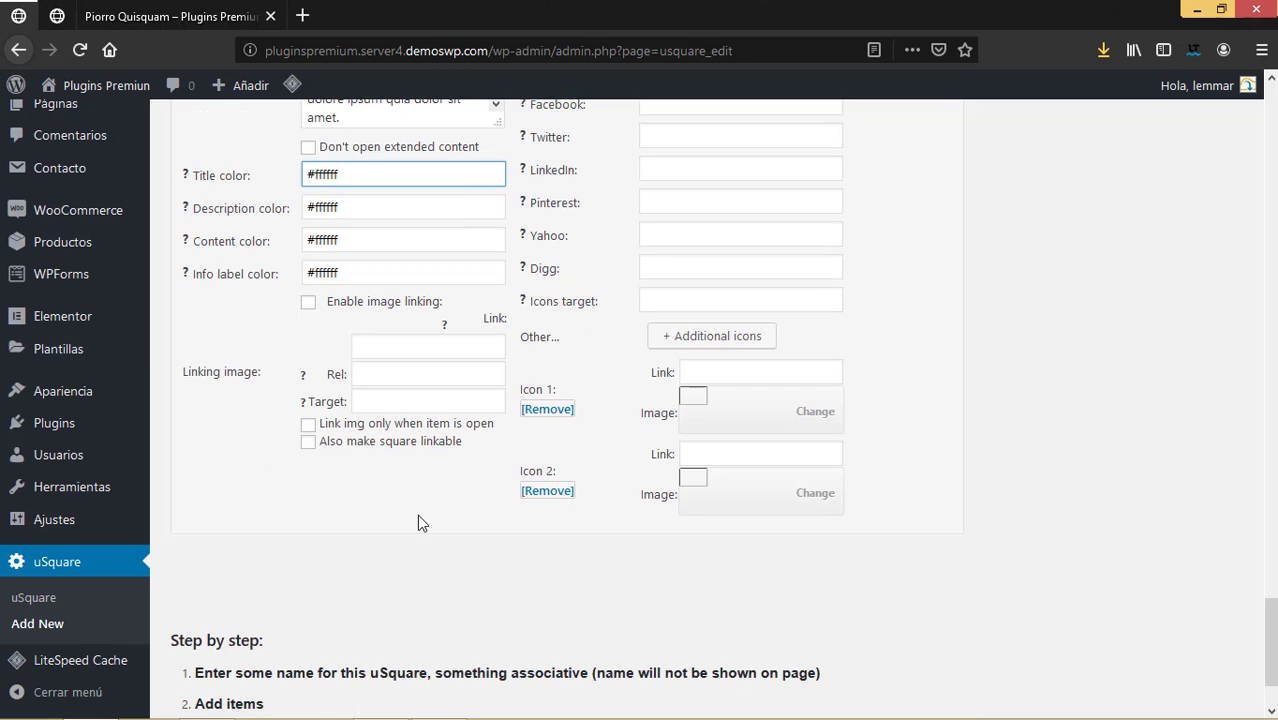
Copy the /producto/piorro-quisquam/ page URL into Item 5's image Link field.
{"action": "left_click", "coordinate": [228, 17]}
{"action": "left_click", "coordinate": [612, 50]}
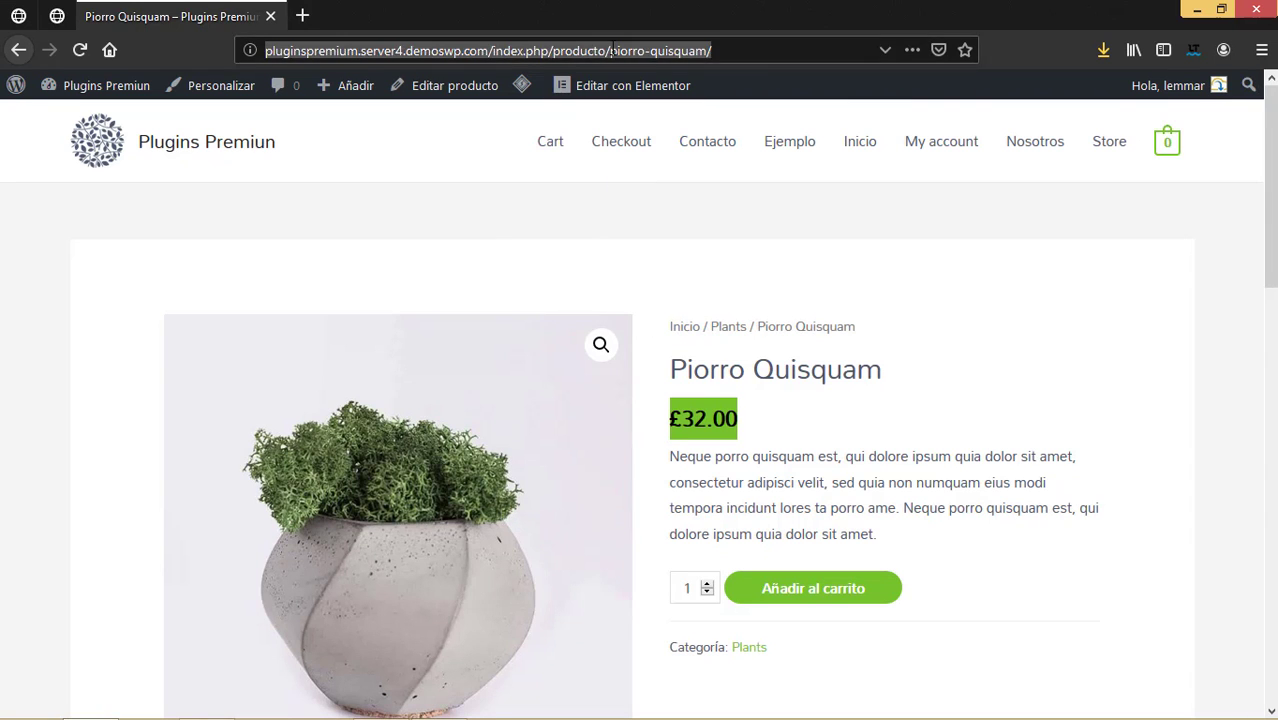
{"action": "left_click", "coordinate": [44, 22]}
{"action": "left_click", "coordinate": [393, 337]}
{"action": "key", "text": "ctrl+v"}
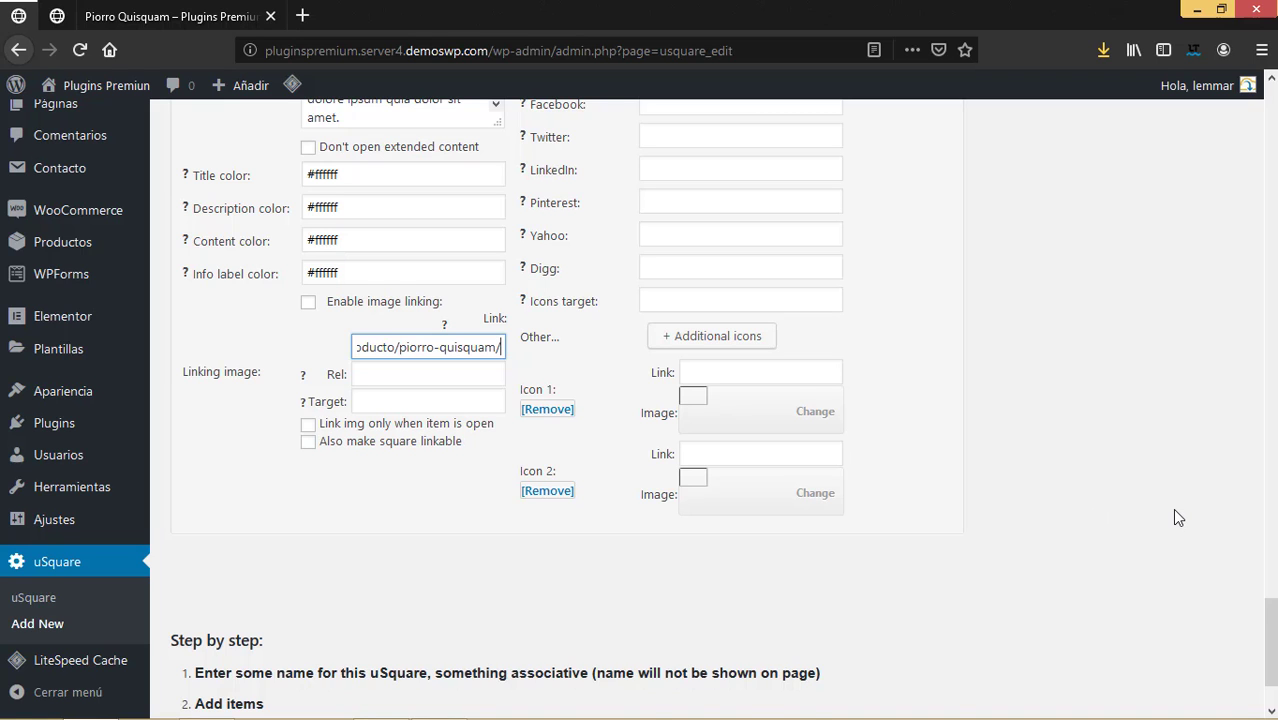
{"action": "scroll", "coordinate": [1175, 510], "scroll_direction": "up", "scroll_amount": 3}
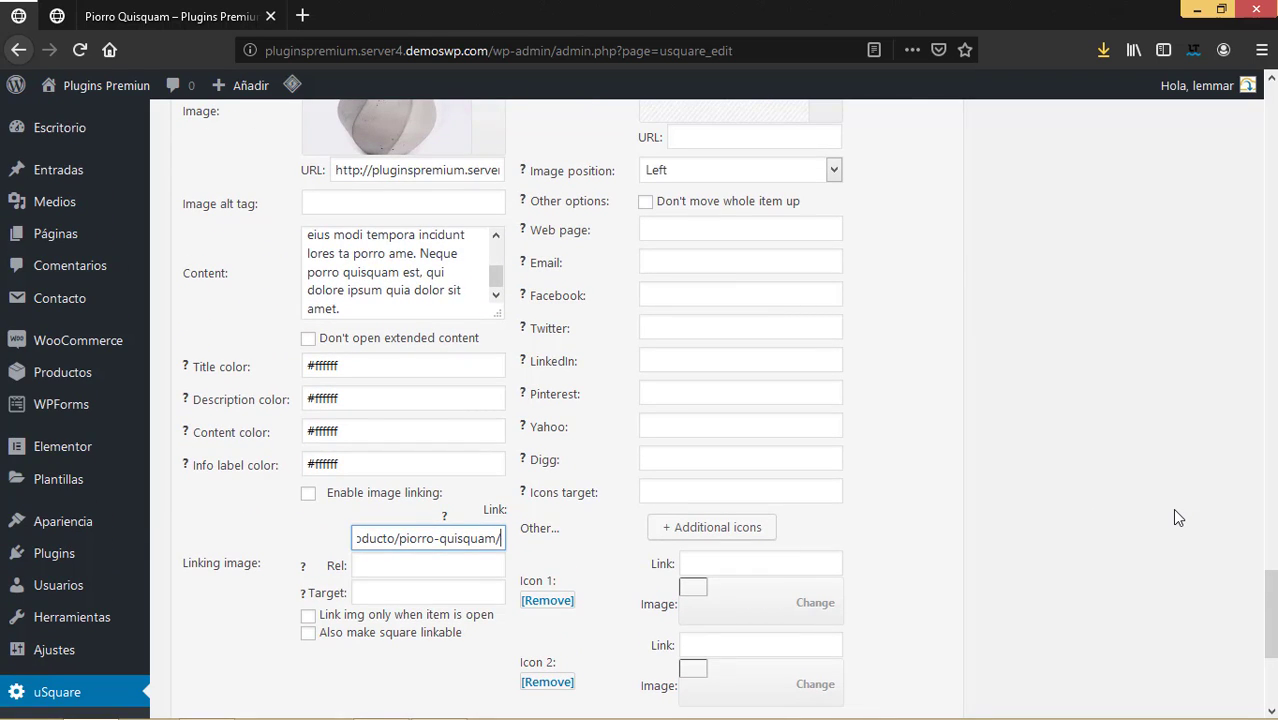
Preview the Ejemplo grid: three red Noticia tiles above blue Money Plant and Piorro Quisquam tiles.
{"action": "scroll", "coordinate": [1174, 510], "scroll_direction": "up", "scroll_amount": 3}
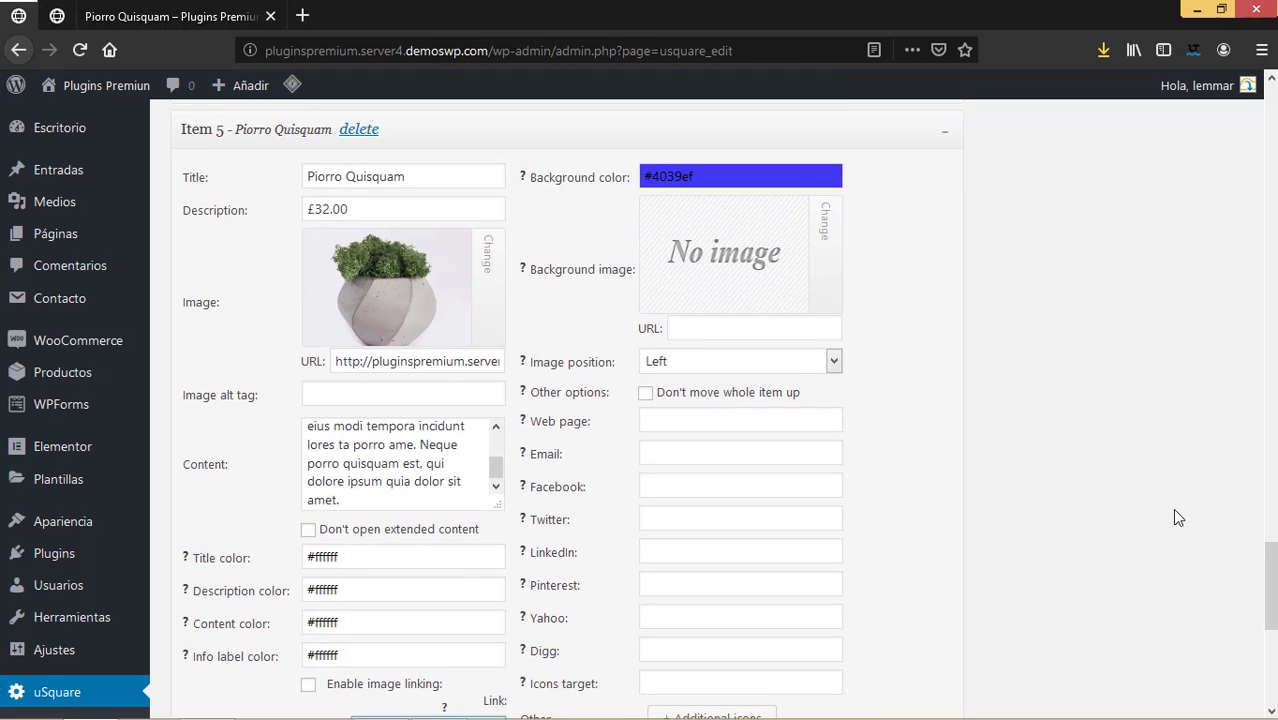
{"action": "scroll", "coordinate": [657, 608], "scroll_direction": "down", "scroll_amount": 8}
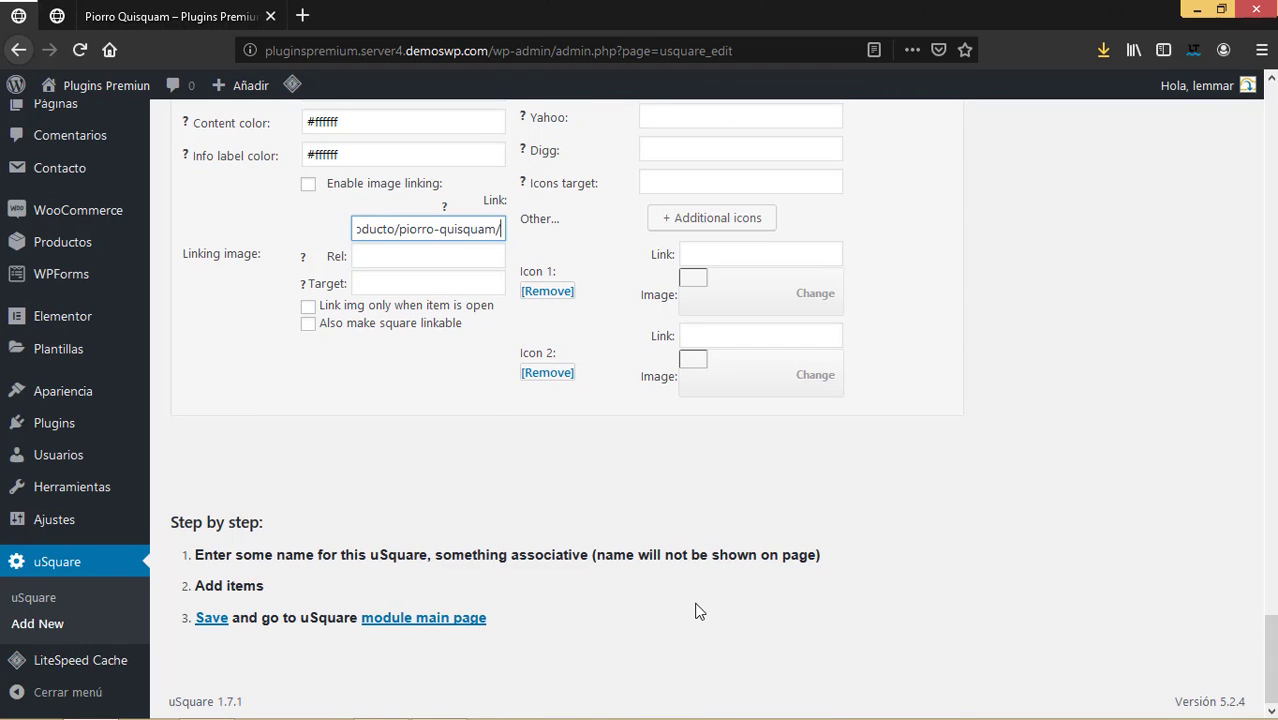
{"action": "scroll", "coordinate": [698, 611], "scroll_direction": "up", "scroll_amount": 15}
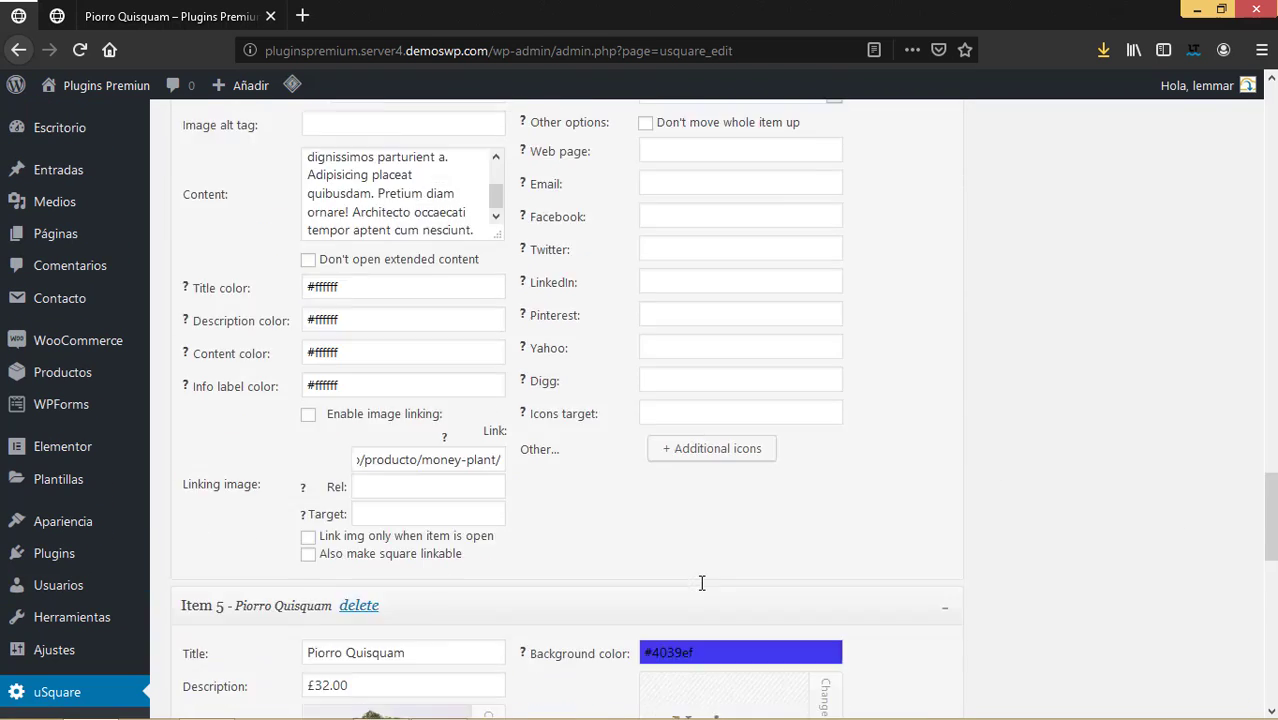
{"action": "scroll", "coordinate": [734, 540], "scroll_direction": "down", "scroll_amount": 2}
{"action": "scroll", "coordinate": [740, 535], "scroll_direction": "up", "scroll_amount": 14}
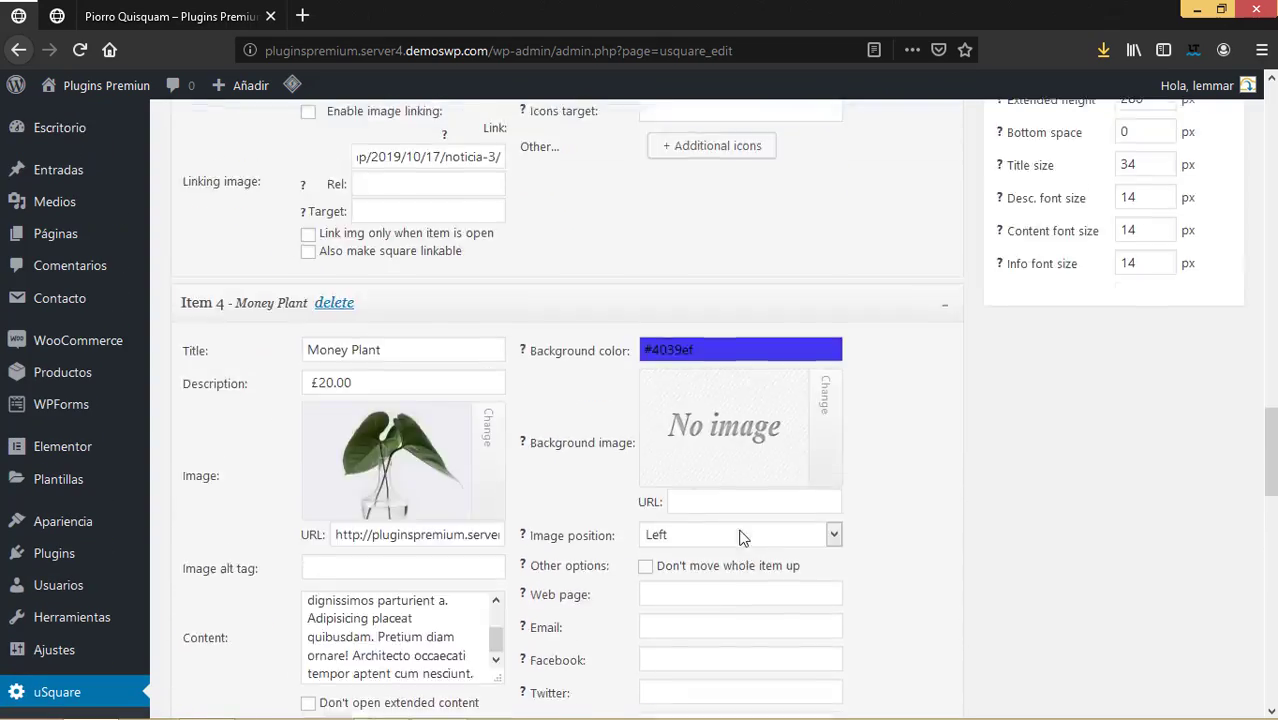
{"action": "scroll", "coordinate": [745, 528], "scroll_direction": "up", "scroll_amount": 14}
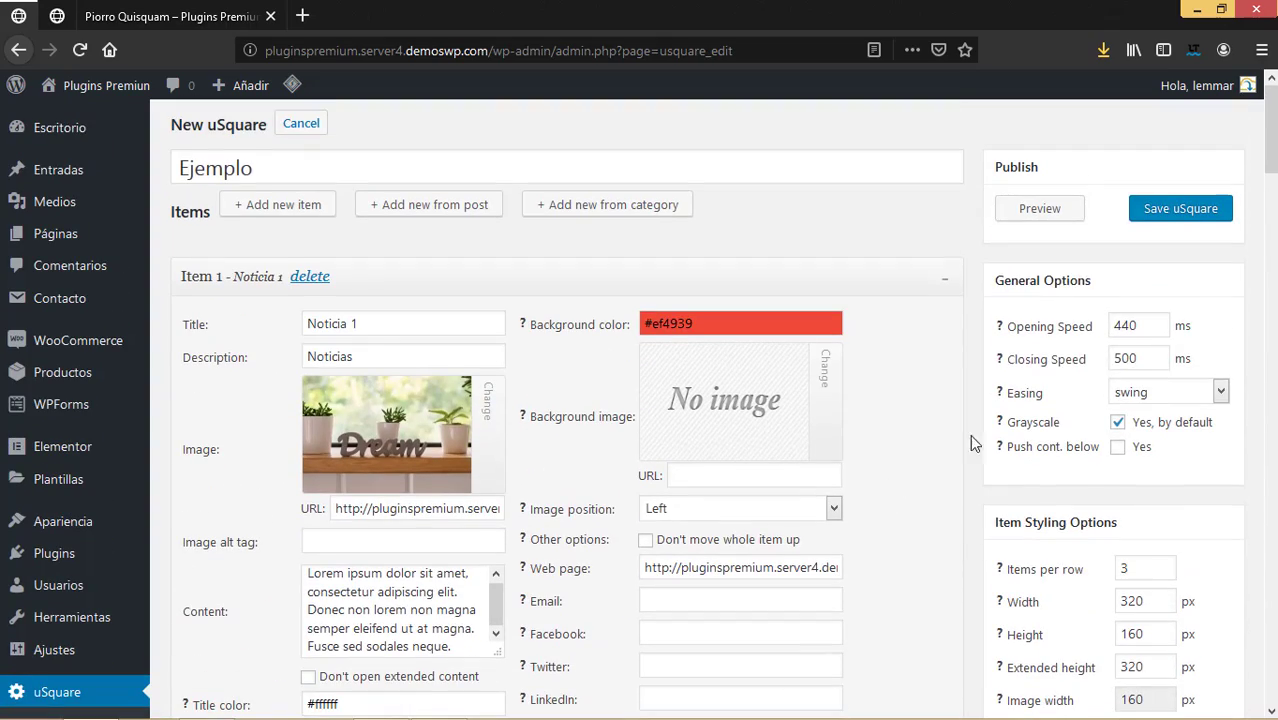
{"action": "left_click", "coordinate": [1024, 214]}
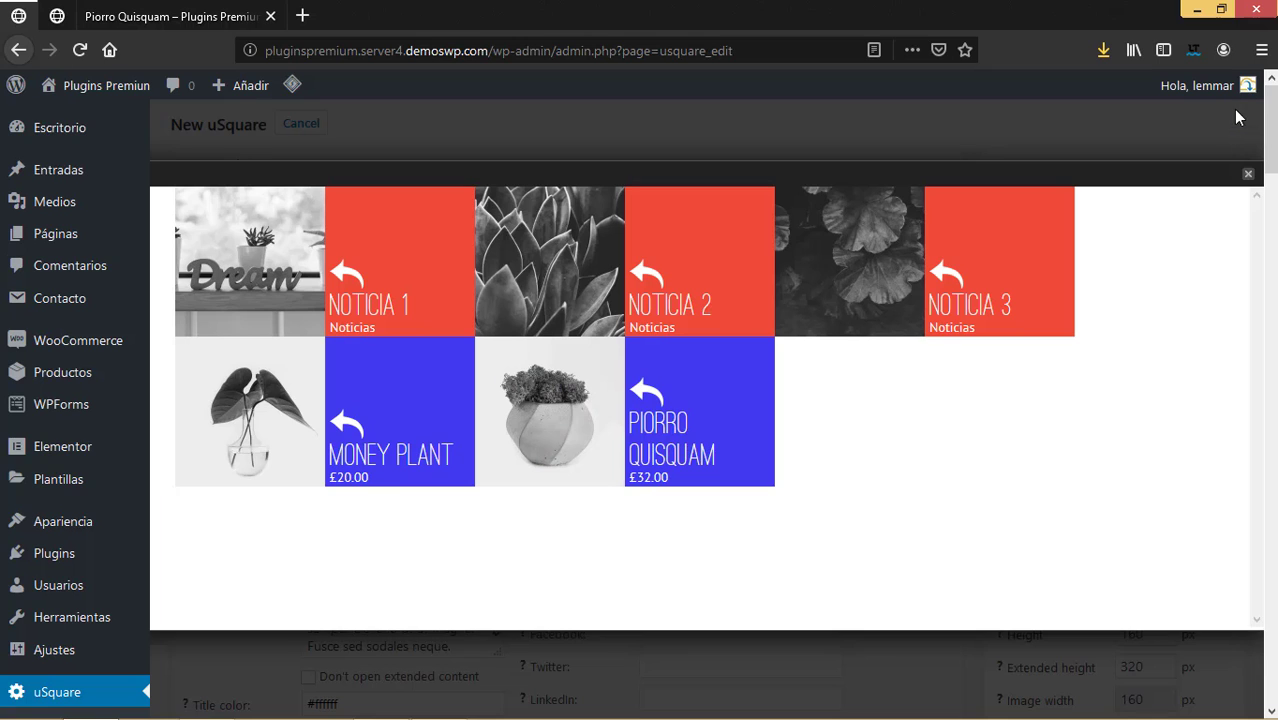
Close the grid preview and scroll back to Item 1 Noticia 1's settings.
{"action": "left_click", "coordinate": [1249, 173]}
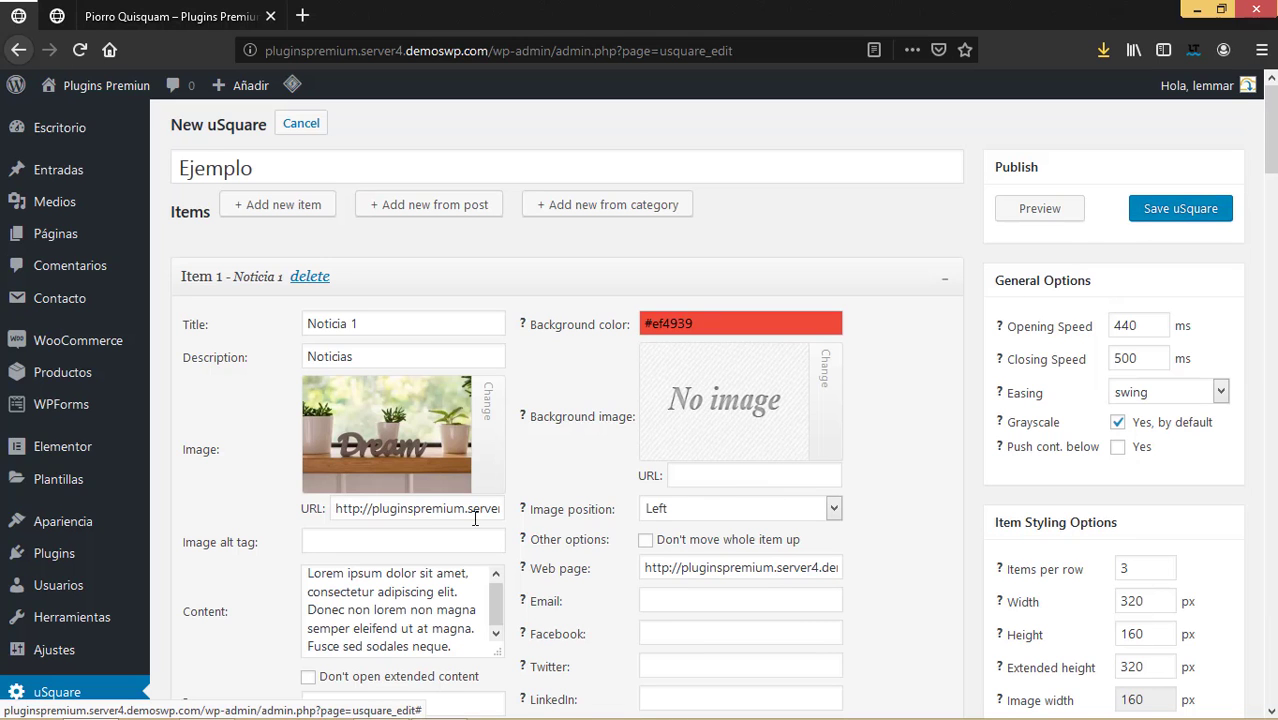
{"action": "scroll", "coordinate": [639, 491], "scroll_direction": "down", "scroll_amount": 3}
{"action": "scroll", "coordinate": [643, 497], "scroll_direction": "down", "scroll_amount": 3}
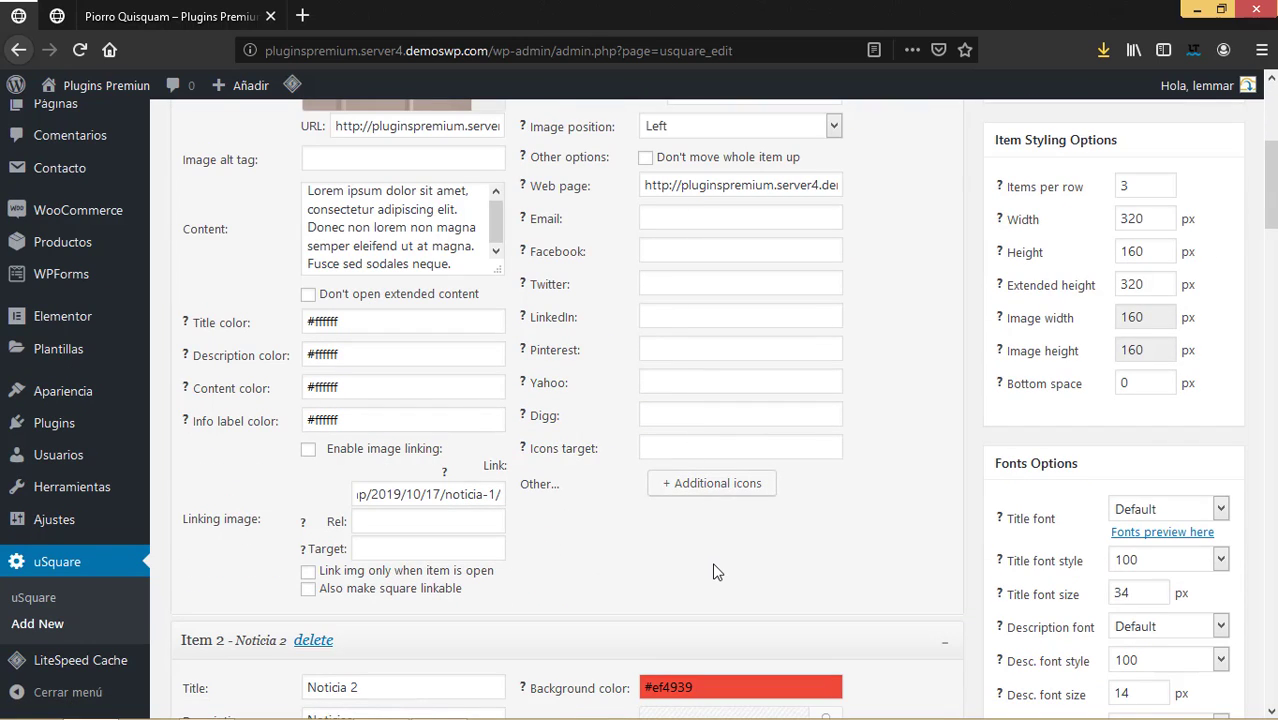
{"action": "scroll", "coordinate": [714, 570], "scroll_direction": "down", "scroll_amount": 20}
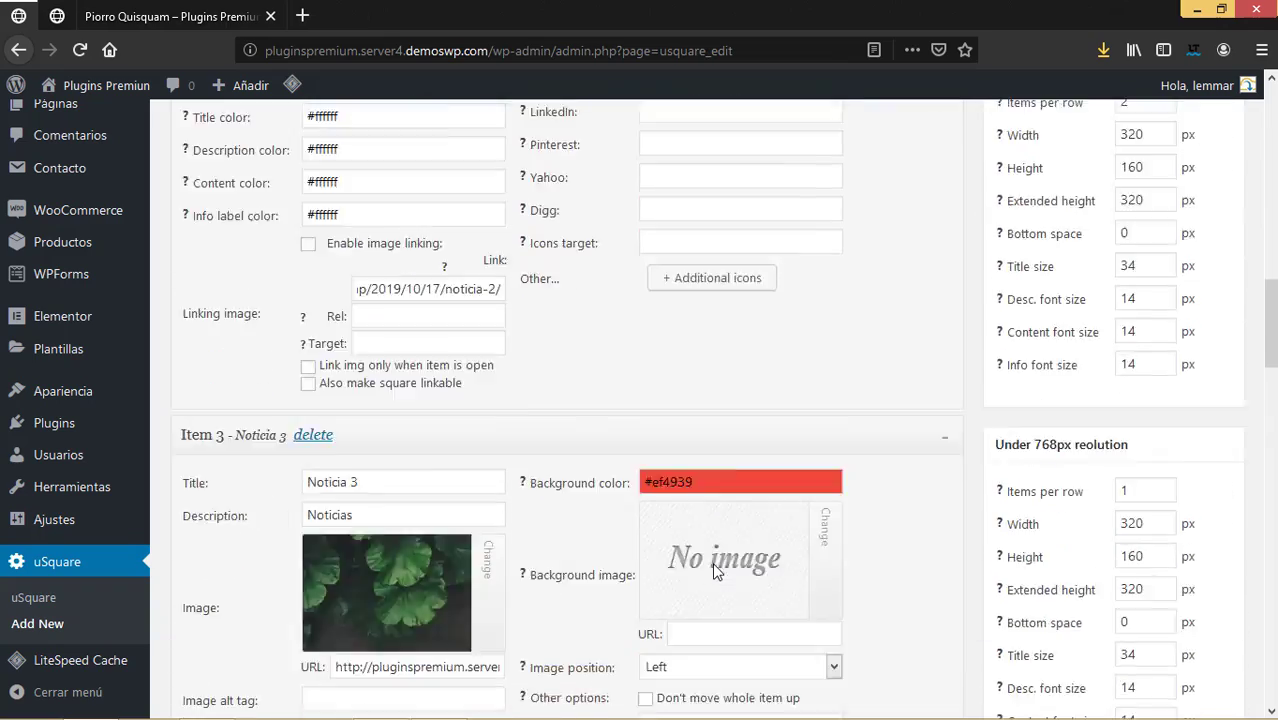
{"action": "scroll", "coordinate": [714, 565], "scroll_direction": "up", "scroll_amount": 15}
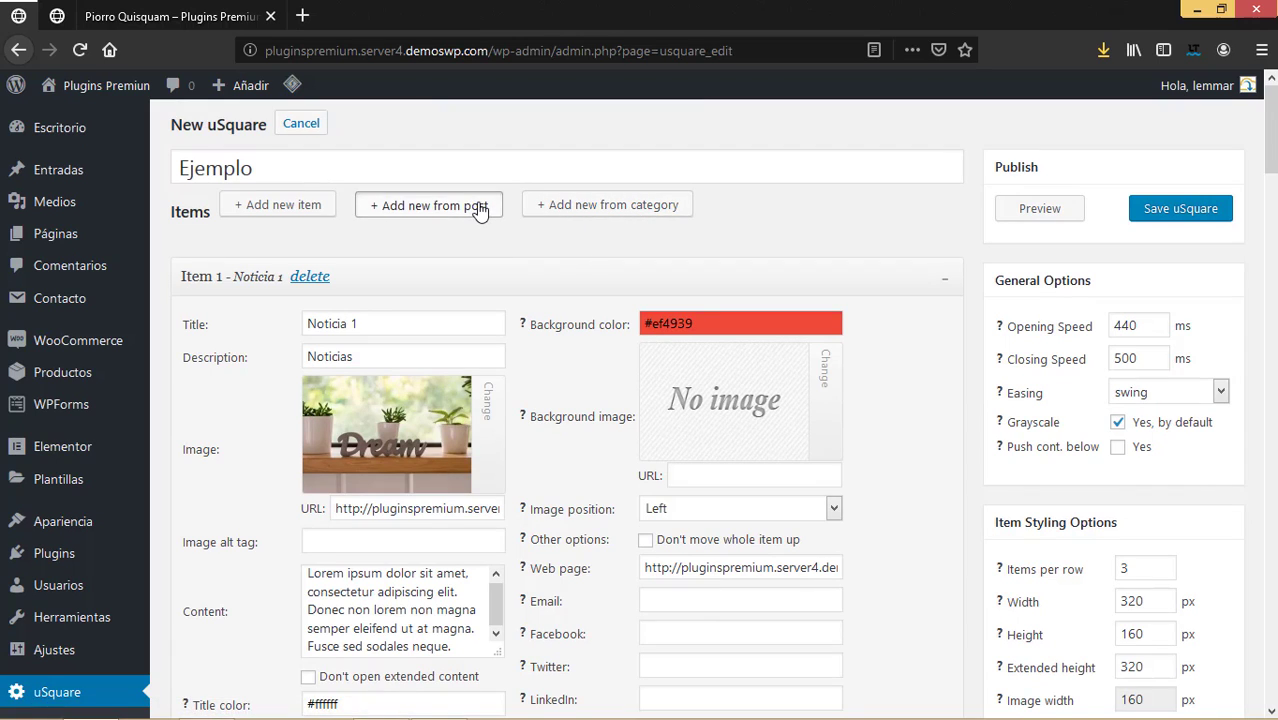
{"action": "left_click", "coordinate": [480, 207]}
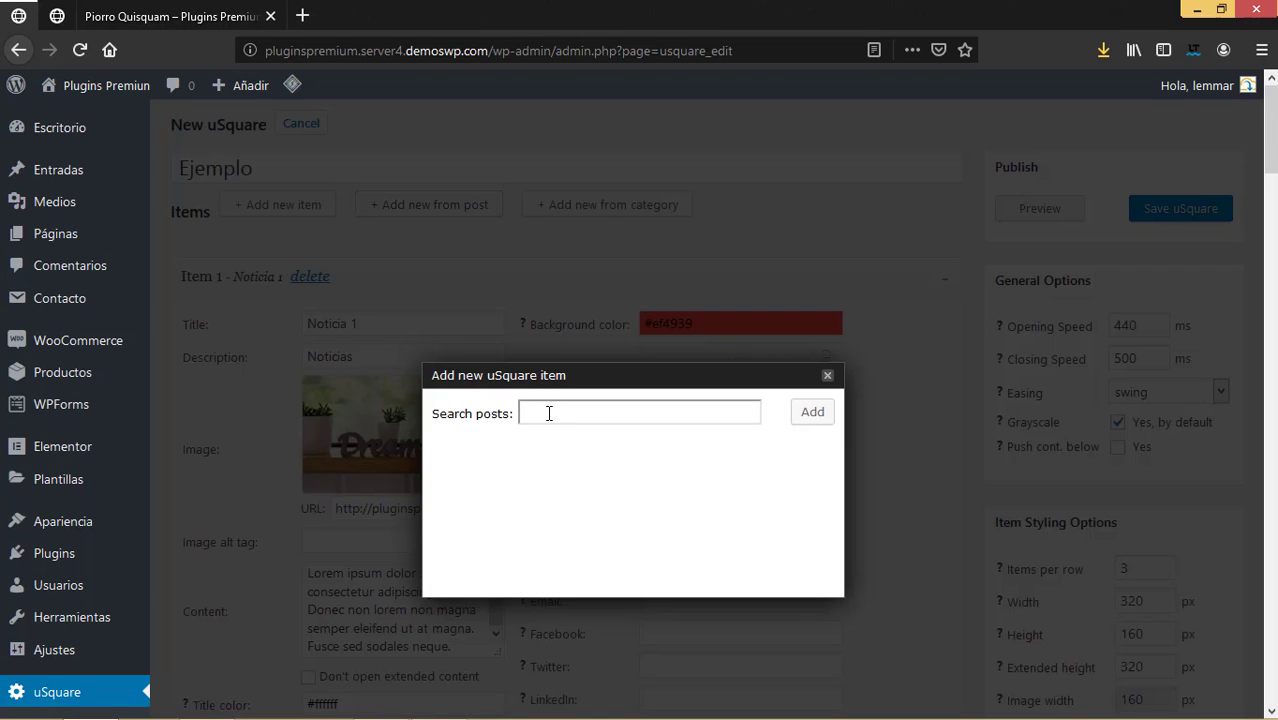
{"action": "type", "text": "p"}
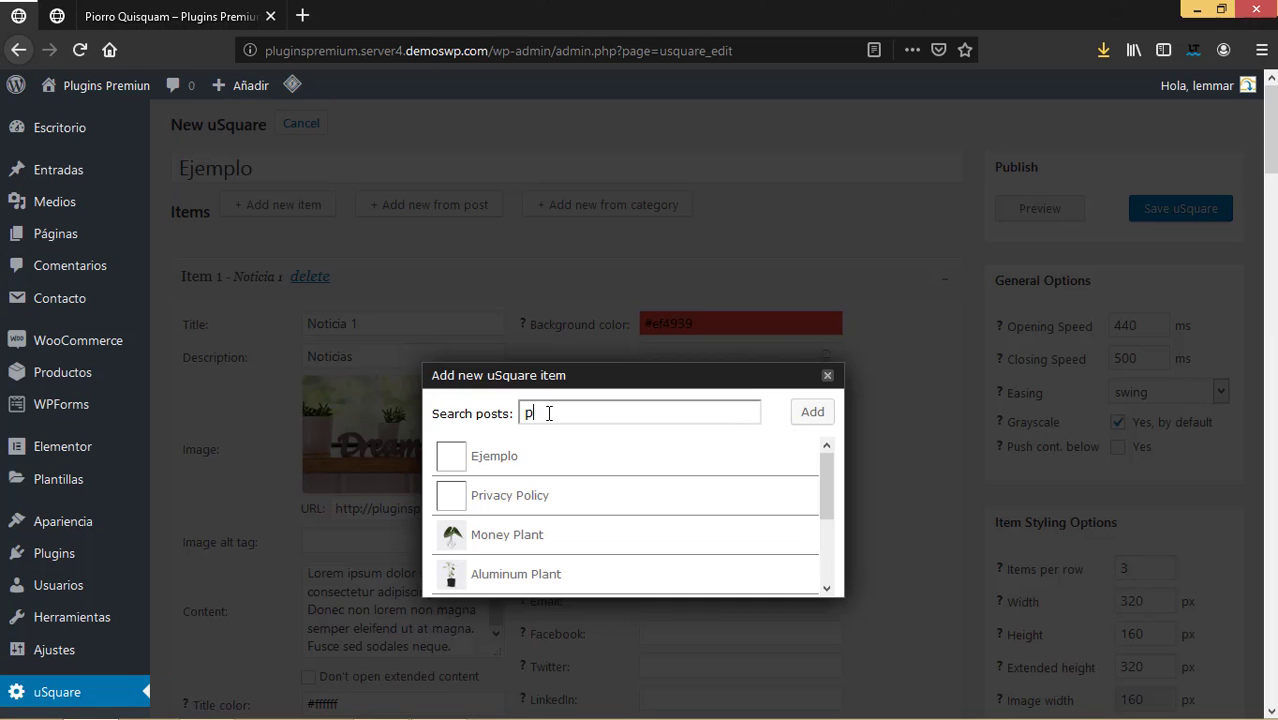
{"action": "scroll", "coordinate": [562, 479], "scroll_direction": "down", "scroll_amount": 3}
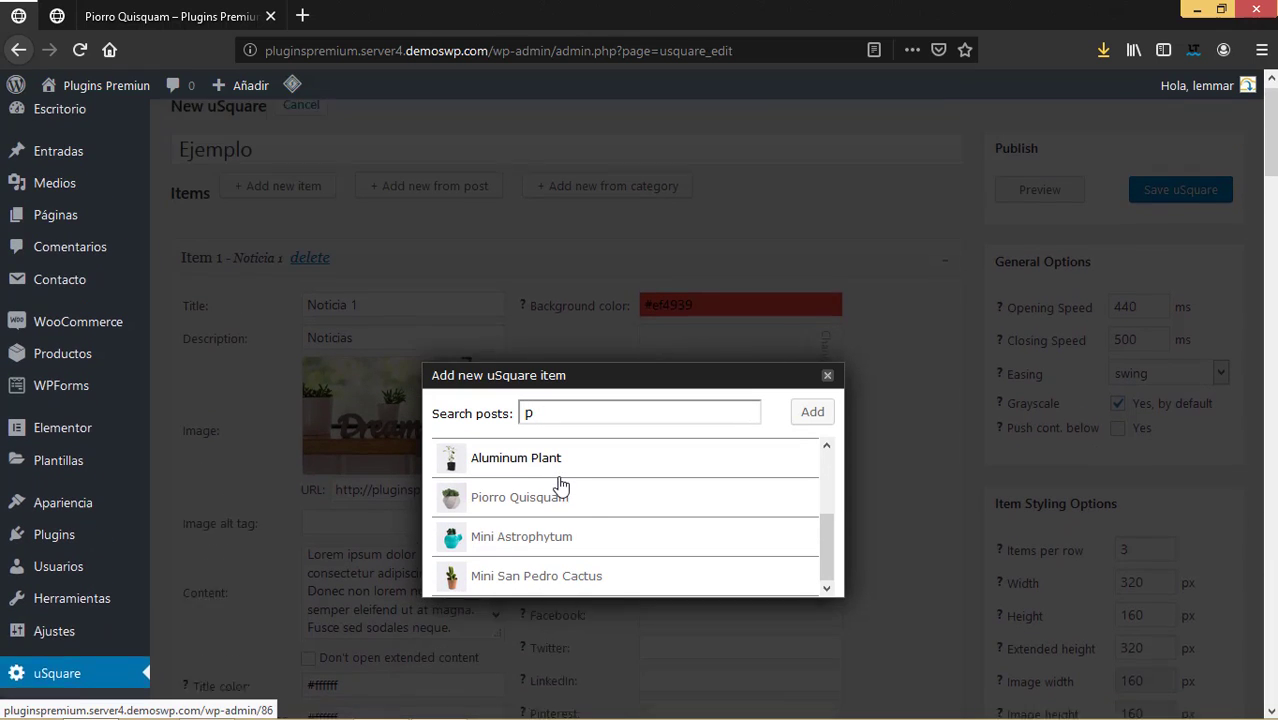
{"action": "scroll", "coordinate": [593, 512], "scroll_direction": "up", "scroll_amount": 3}
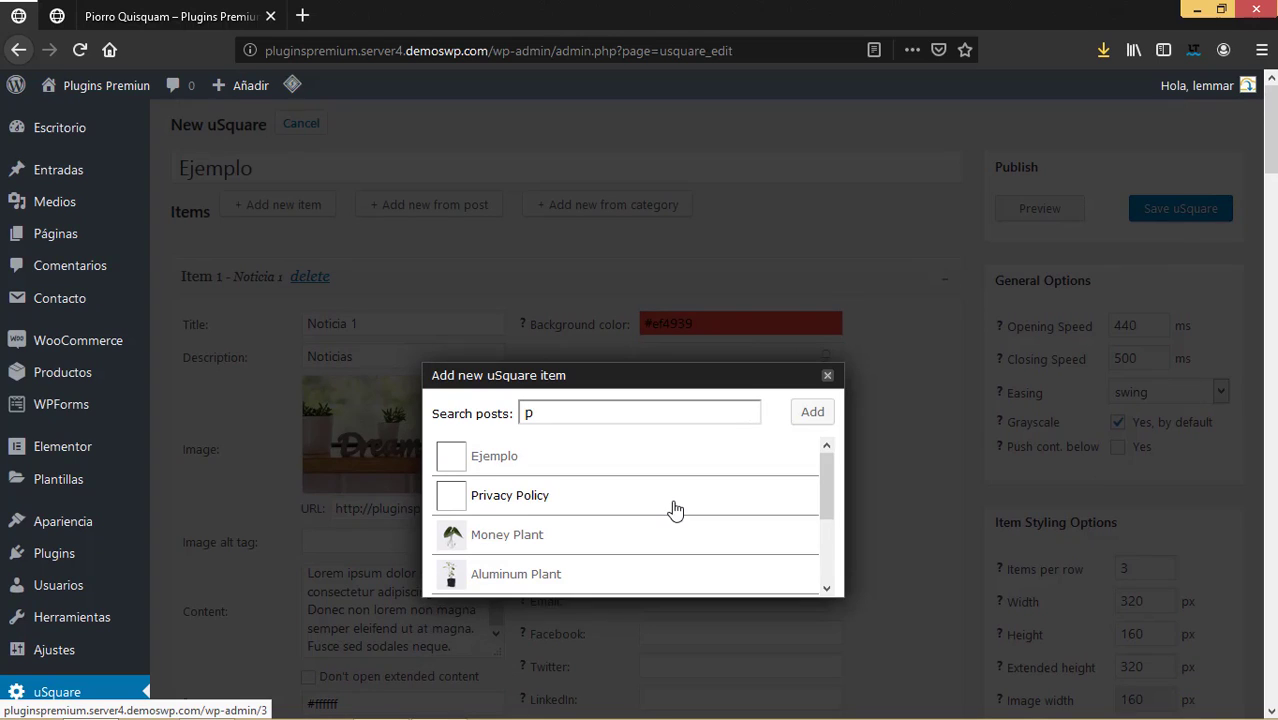
{"action": "type", "text": "l"}
{"action": "key", "text": "BackSpace"}
{"action": "key", "text": "BackSpace"}
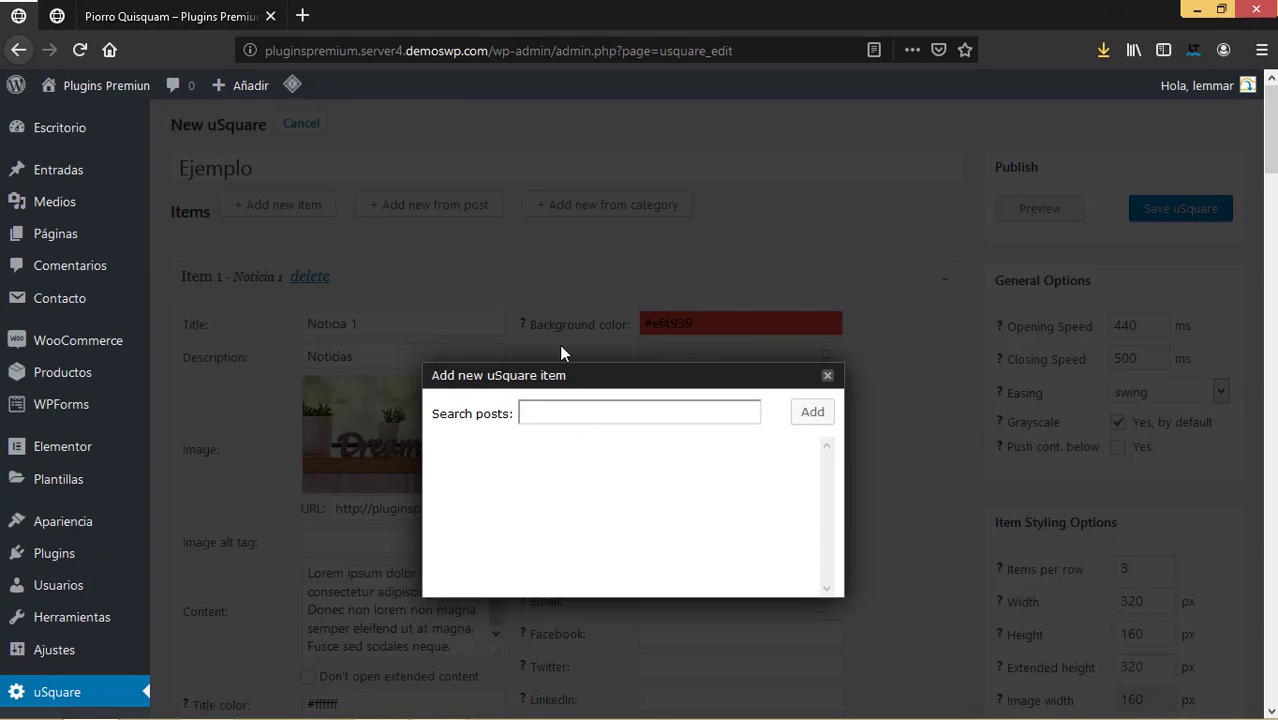
{"action": "type", "text": "mini"}
{"action": "key", "text": "BackSpace"}
{"action": "key", "text": "BackSpace"}
{"action": "key", "text": "BackSpace"}
{"action": "key", "text": "BackSpace"}
{"action": "type", "text": "home"}
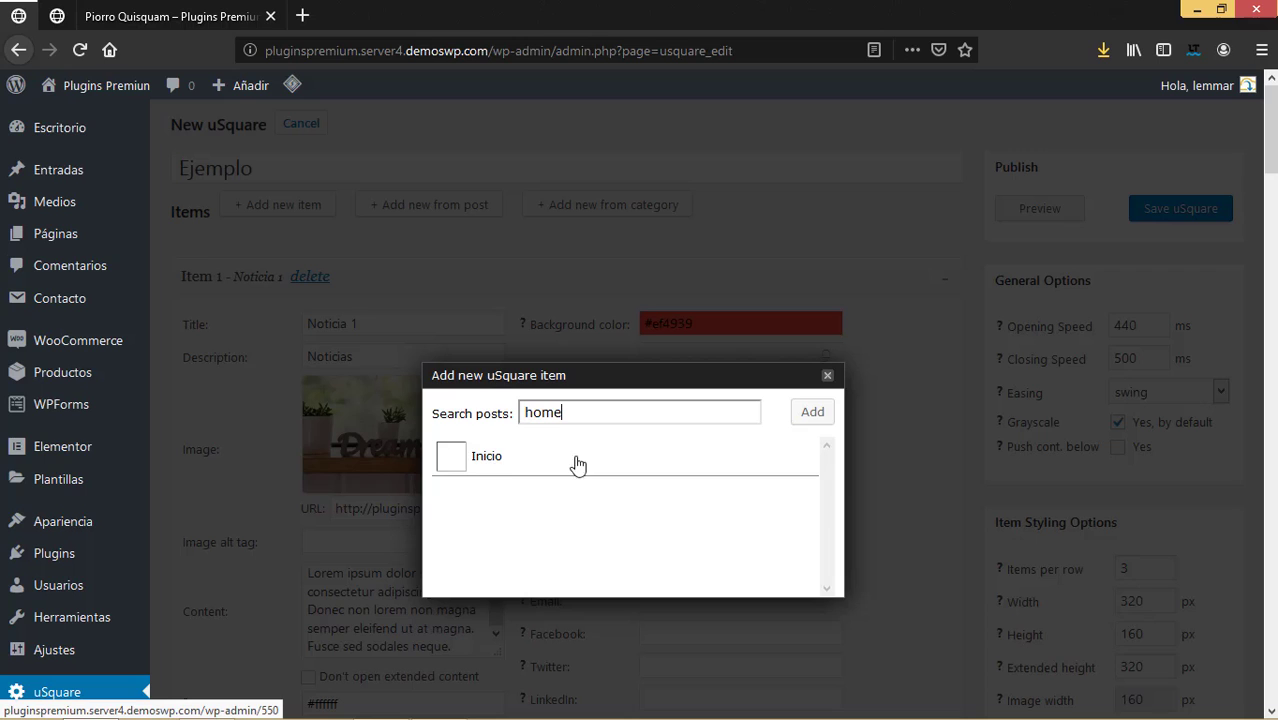
{"action": "left_click", "coordinate": [827, 377]}
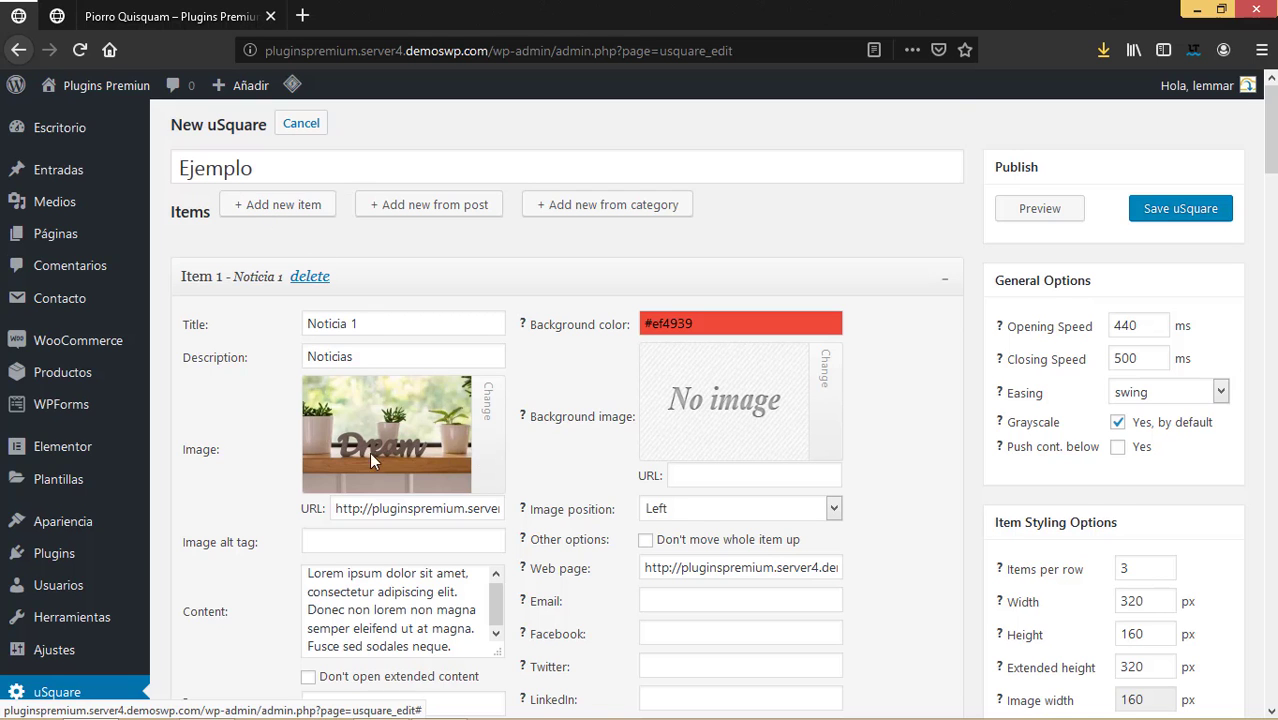
Add a new blank Item 6 to the grid and scroll down to it.
{"action": "scroll", "coordinate": [369, 452], "scroll_direction": "down", "scroll_amount": 5}
{"action": "scroll", "coordinate": [352, 446], "scroll_direction": "up", "scroll_amount": 5}
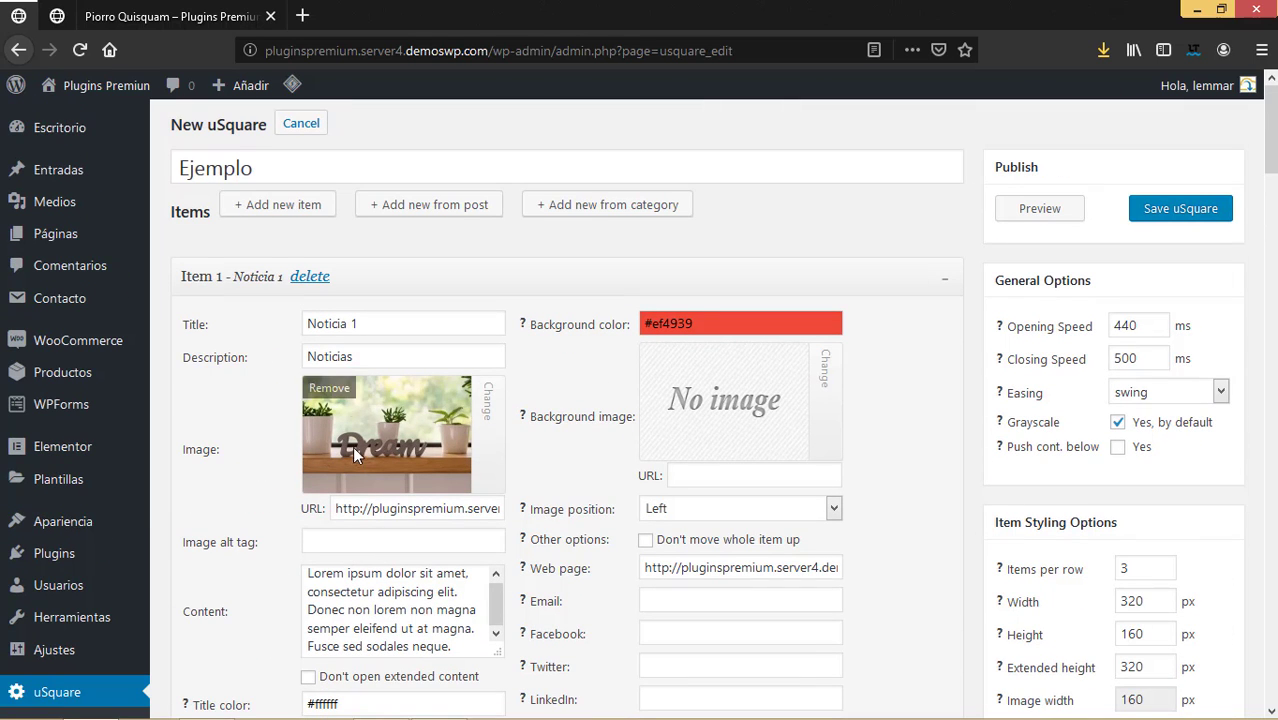
{"action": "left_click", "coordinate": [296, 217]}
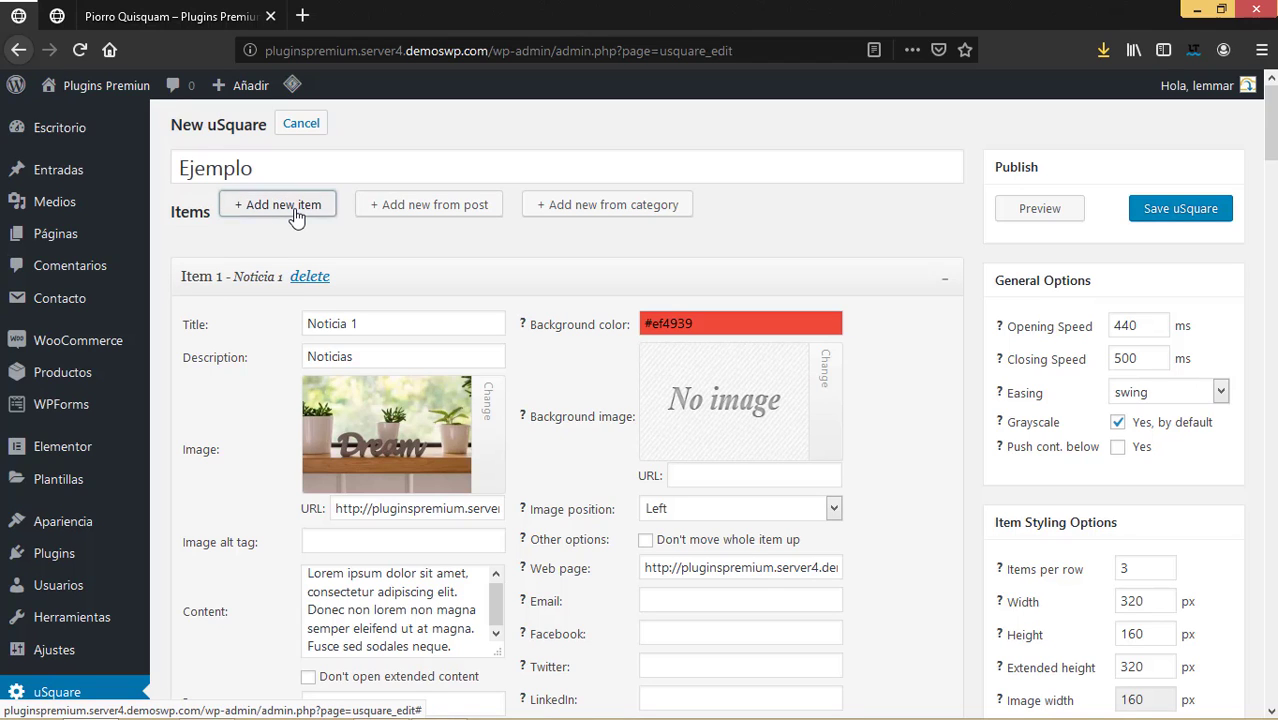
{"action": "scroll", "coordinate": [662, 557], "scroll_direction": "down", "scroll_amount": 10}
{"action": "scroll", "coordinate": [662, 557], "scroll_direction": "down", "scroll_amount": 20}
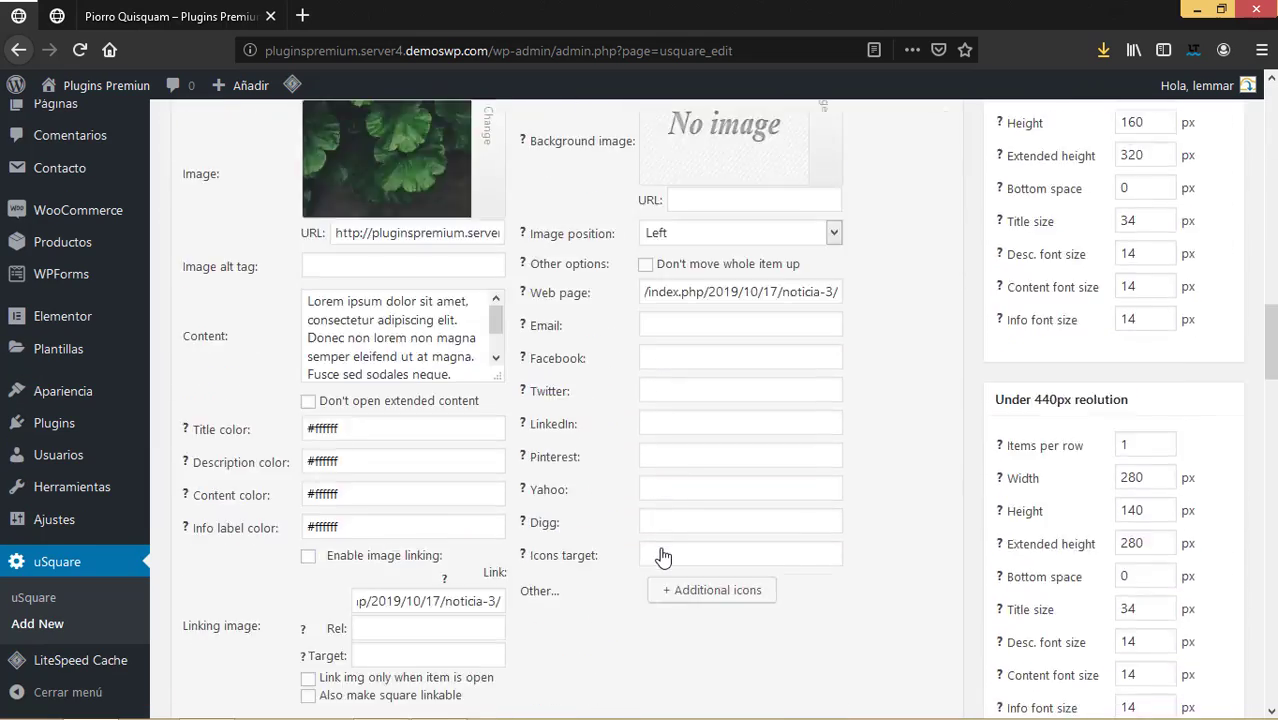
{"action": "scroll", "coordinate": [662, 557], "scroll_direction": "down", "scroll_amount": 12}
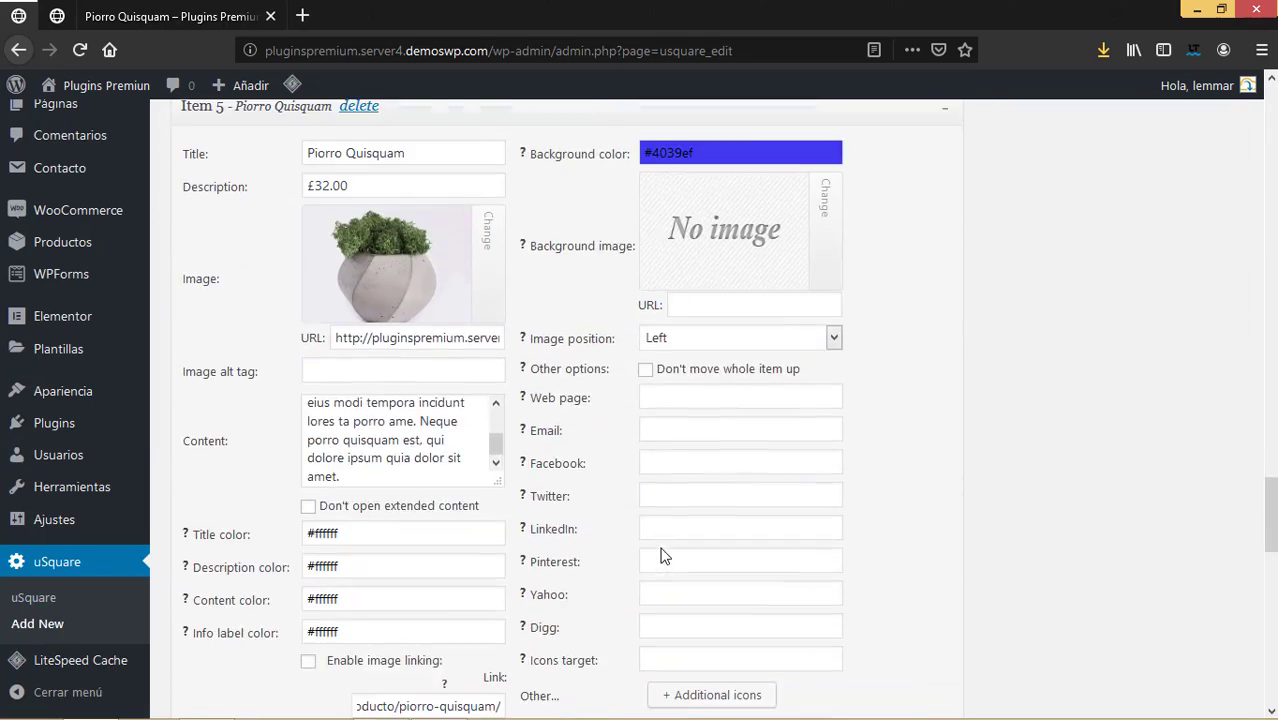
Title Item 6 with the designer's name, describe it as 'Nuestra diseñadora', and choose its image.
{"action": "left_click", "coordinate": [363, 389]}
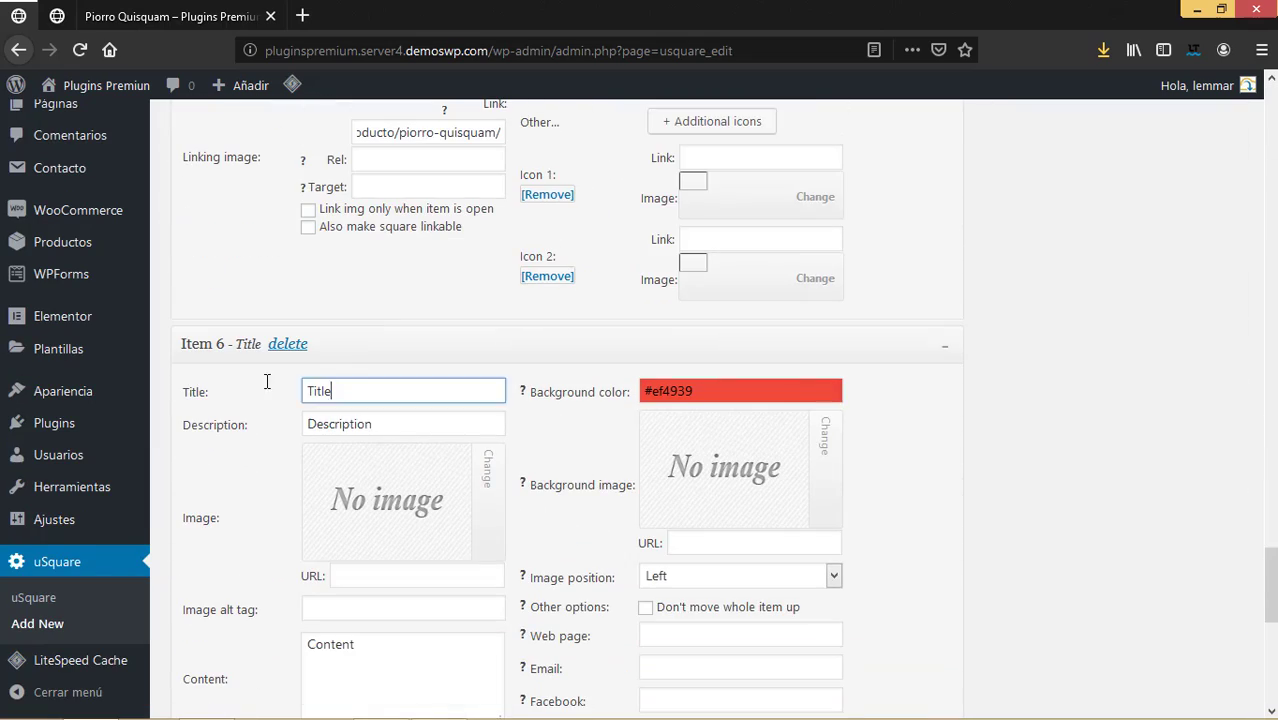
{"action": "key", "text": "ctrl+a"}
{"action": "type", "text": "Car"}
{"action": "key", "text": "Tab"}
{"action": "type", "text": "Nu"}
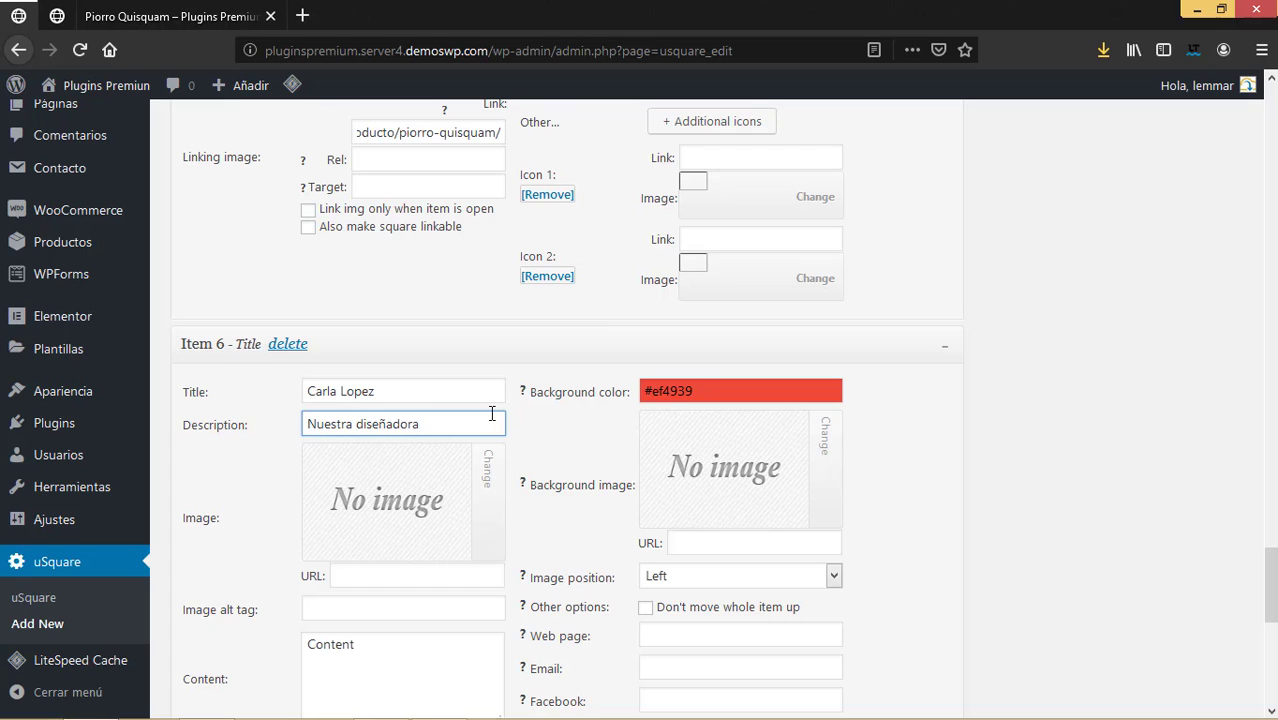
{"action": "scroll", "coordinate": [492, 413], "scroll_direction": "down", "scroll_amount": 2}
{"action": "mouse_move", "coordinate": [398, 390]}
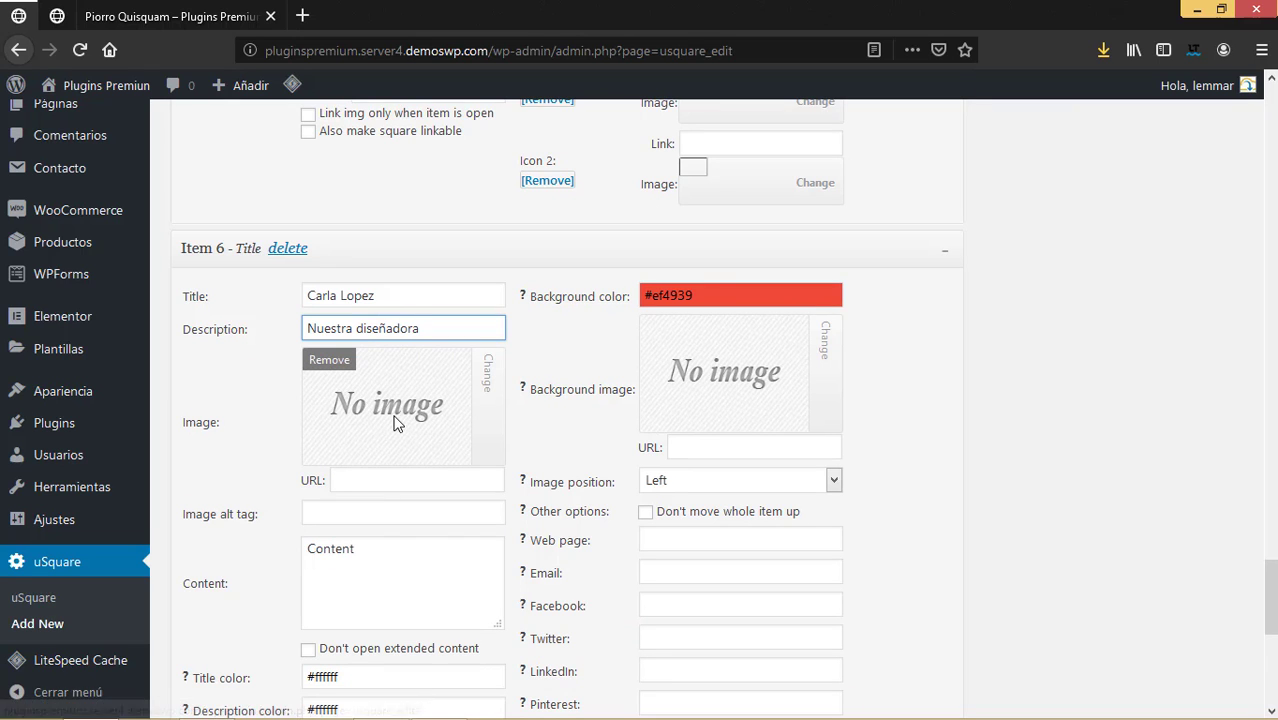
{"action": "left_click", "coordinate": [487, 372]}
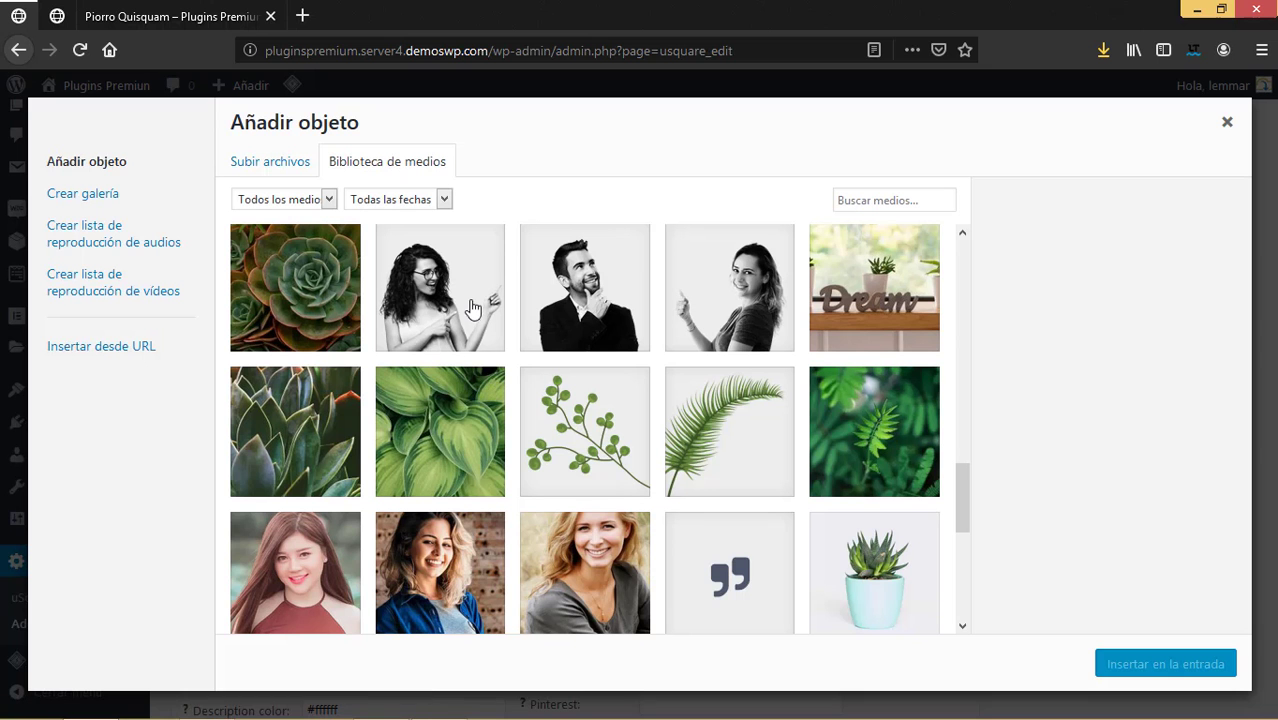
Insert the smiling woman's photo into Item 6 and set Content about designing all project graphics.
{"action": "left_click", "coordinate": [716, 314]}
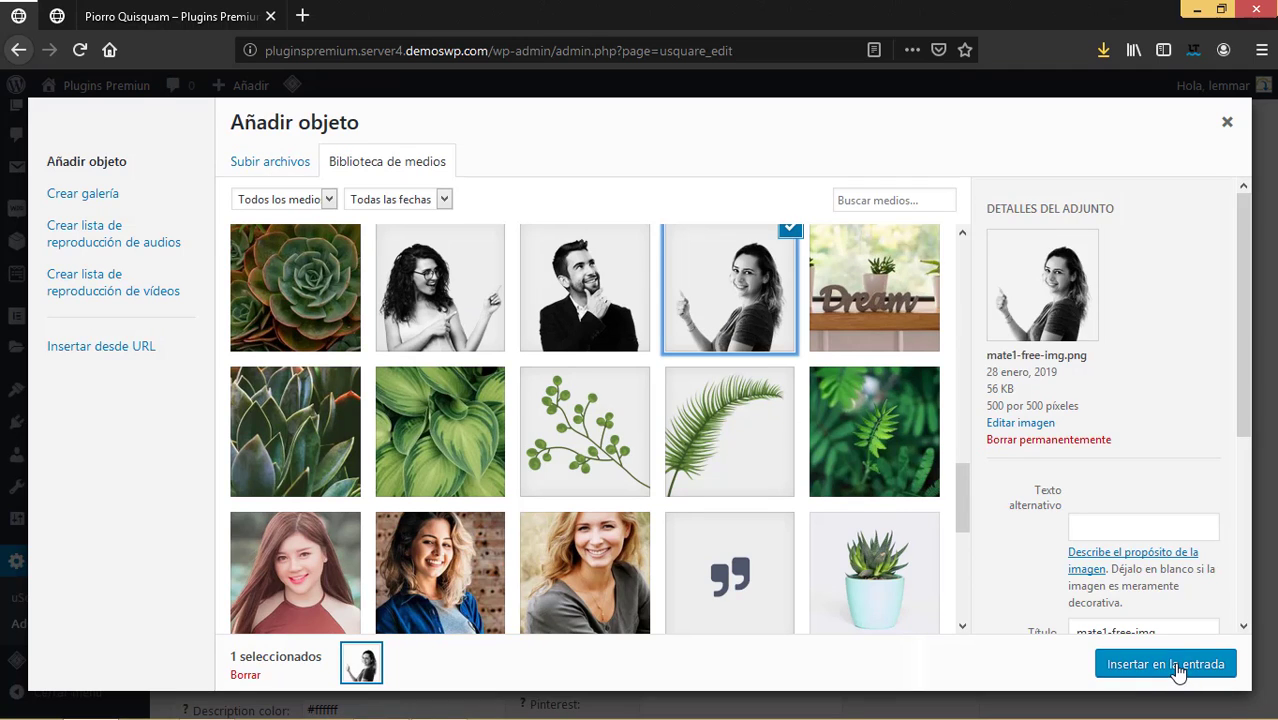
{"action": "left_click", "coordinate": [1166, 665]}
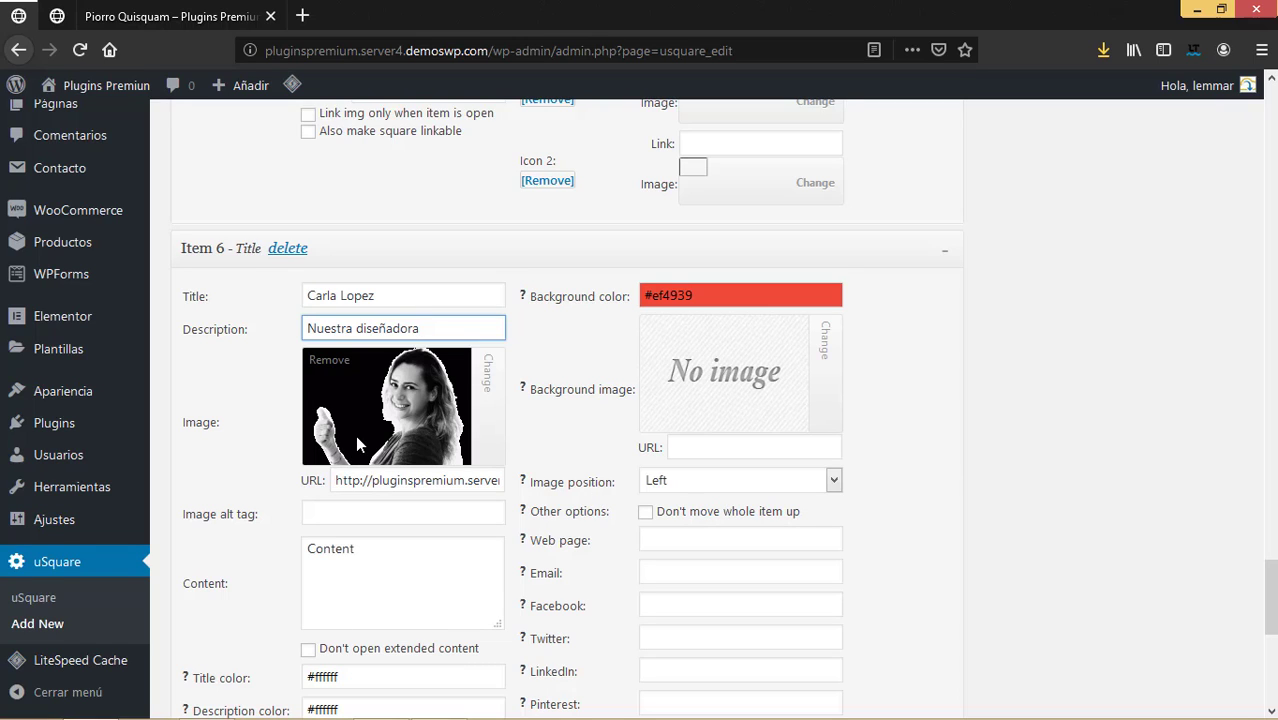
{"action": "scroll", "coordinate": [355, 435], "scroll_direction": "down", "scroll_amount": 2}
{"action": "scroll", "coordinate": [357, 438], "scroll_direction": "down", "scroll_amount": 2}
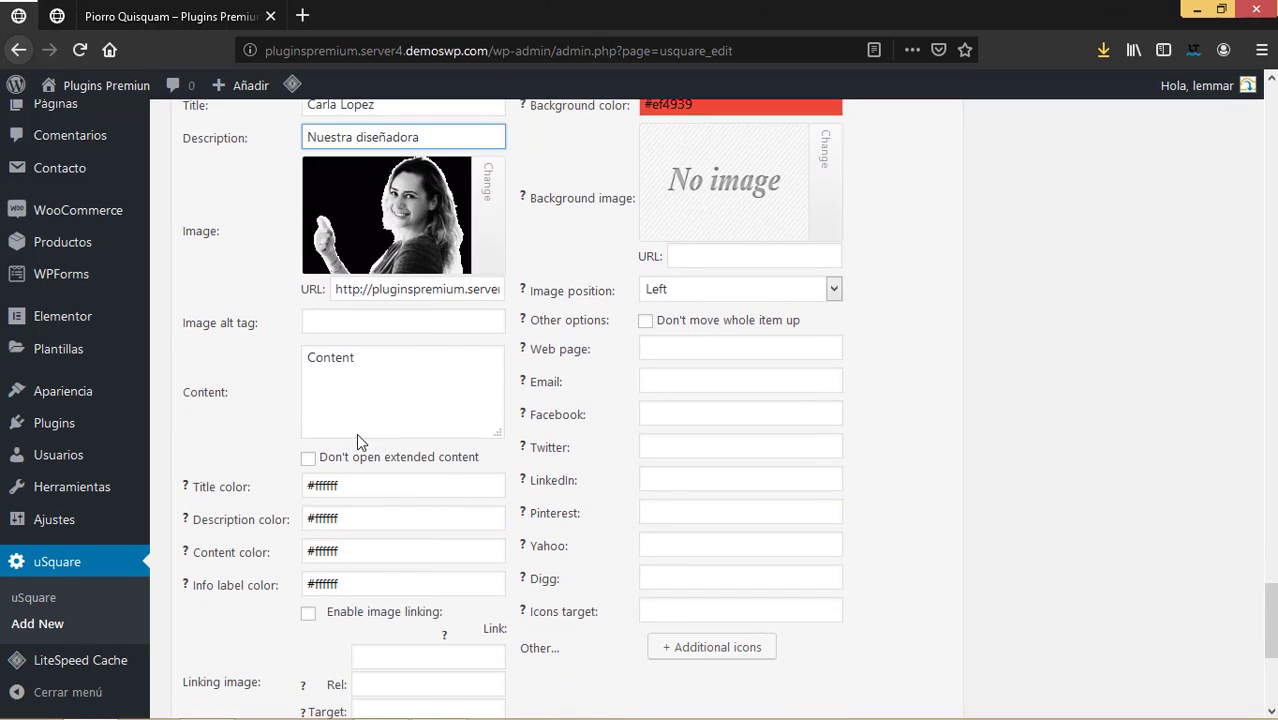
{"action": "left_click_drag", "start_coordinate": [399, 365], "coordinate": [212, 352]}
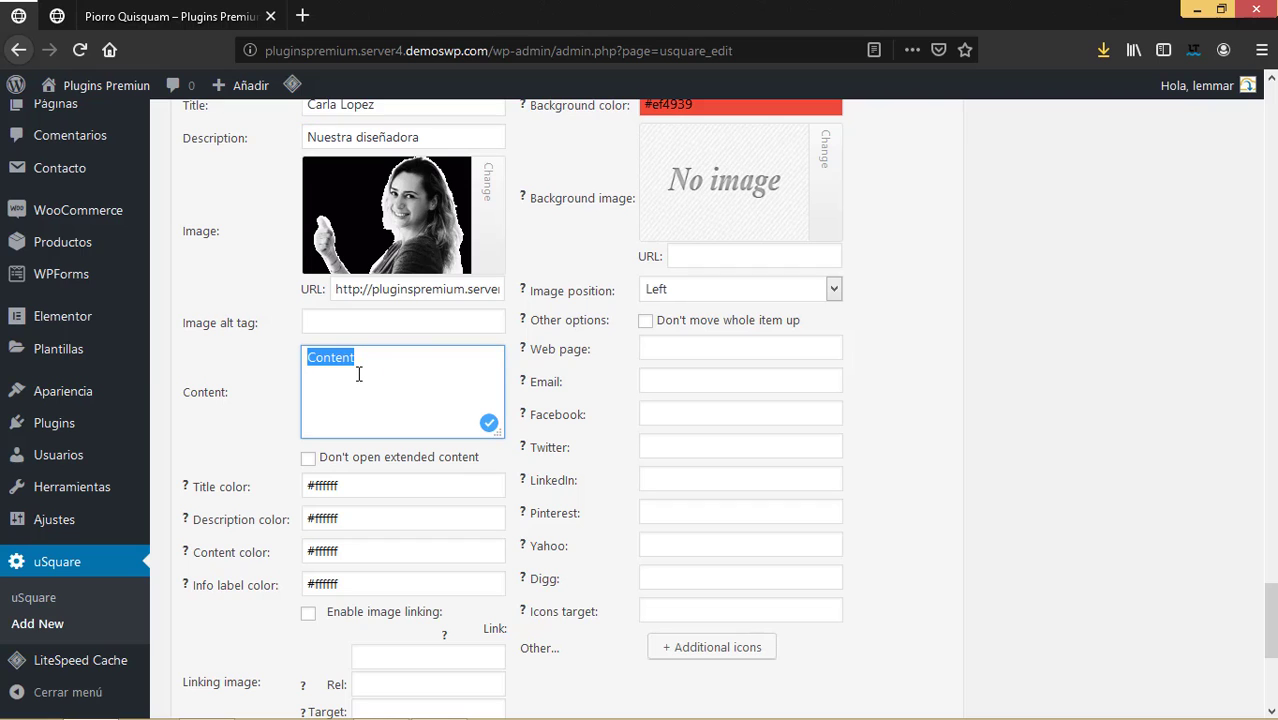
{"action": "type", "text": "Carla se encarga de diseñar los gráficos para todos nuestros proyectos"}
Change Item 6's background colour with the colour picker.
{"action": "scroll", "coordinate": [700, 260], "scroll_direction": "up", "scroll_amount": 3}
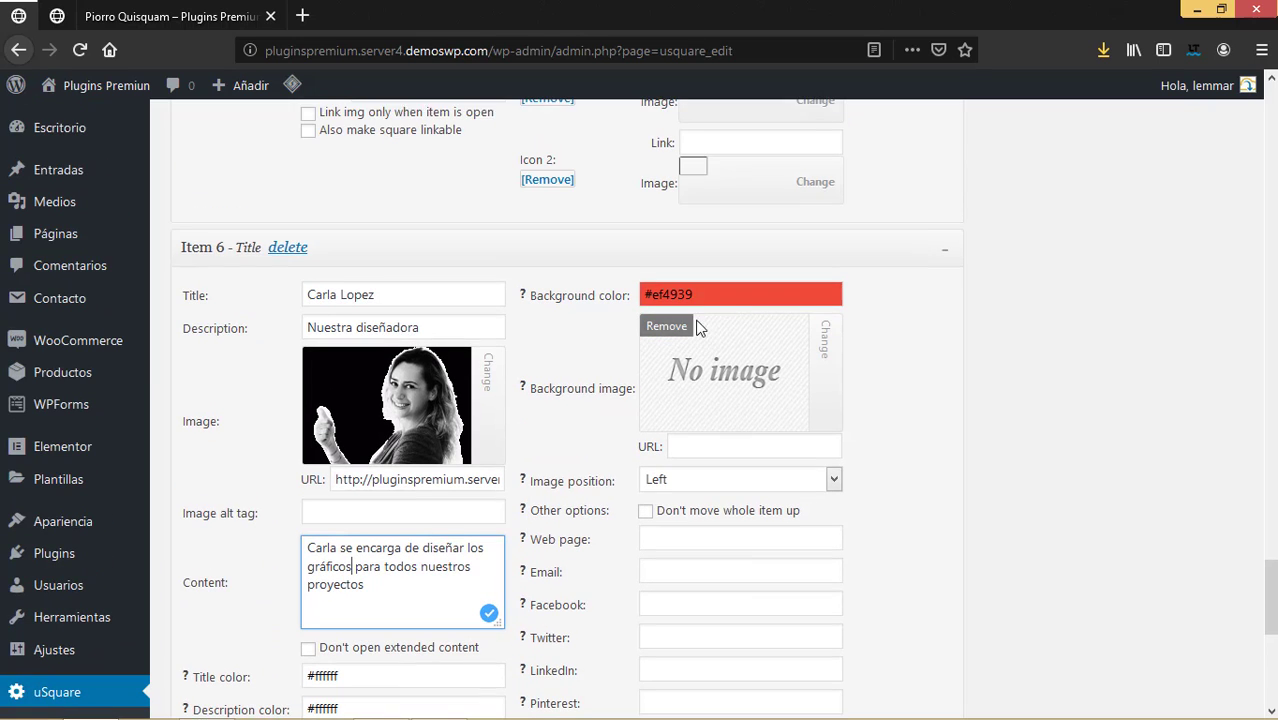
{"action": "left_click", "coordinate": [709, 295]}
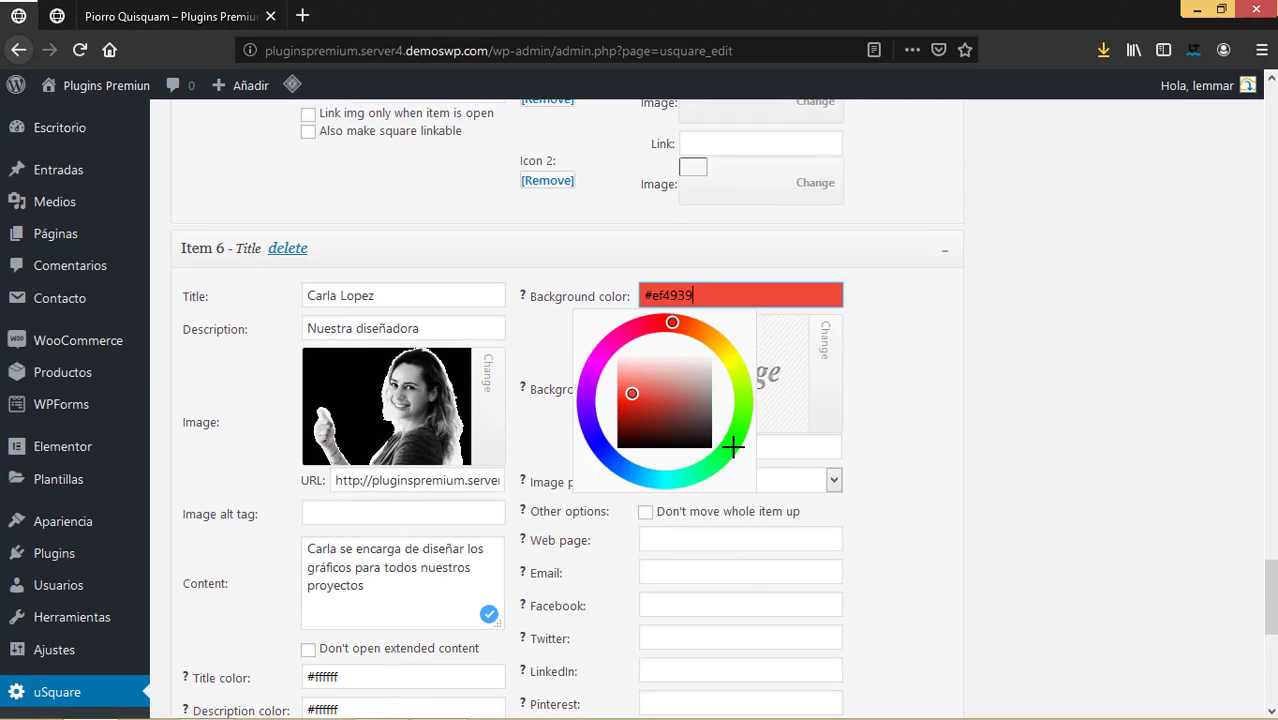
{"action": "left_click", "coordinate": [736, 442]}
{"action": "scroll", "coordinate": [722, 408], "scroll_direction": "down", "scroll_amount": 5}
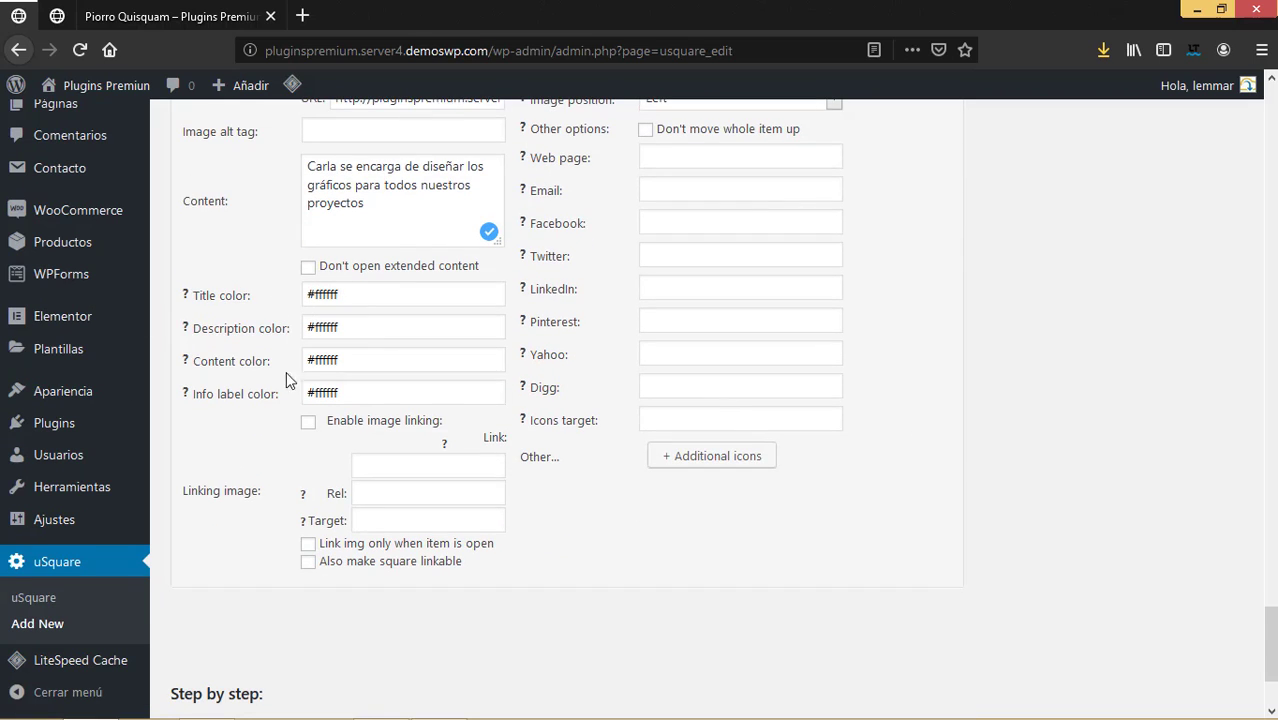
Enable image linking for the Piorro Quisquam and Money Plant tiles, leaving the new tile off.
{"action": "left_click", "coordinate": [308, 423]}
{"action": "left_click", "coordinate": [308, 423]}
{"action": "scroll", "coordinate": [522, 488], "scroll_direction": "up", "scroll_amount": 5}
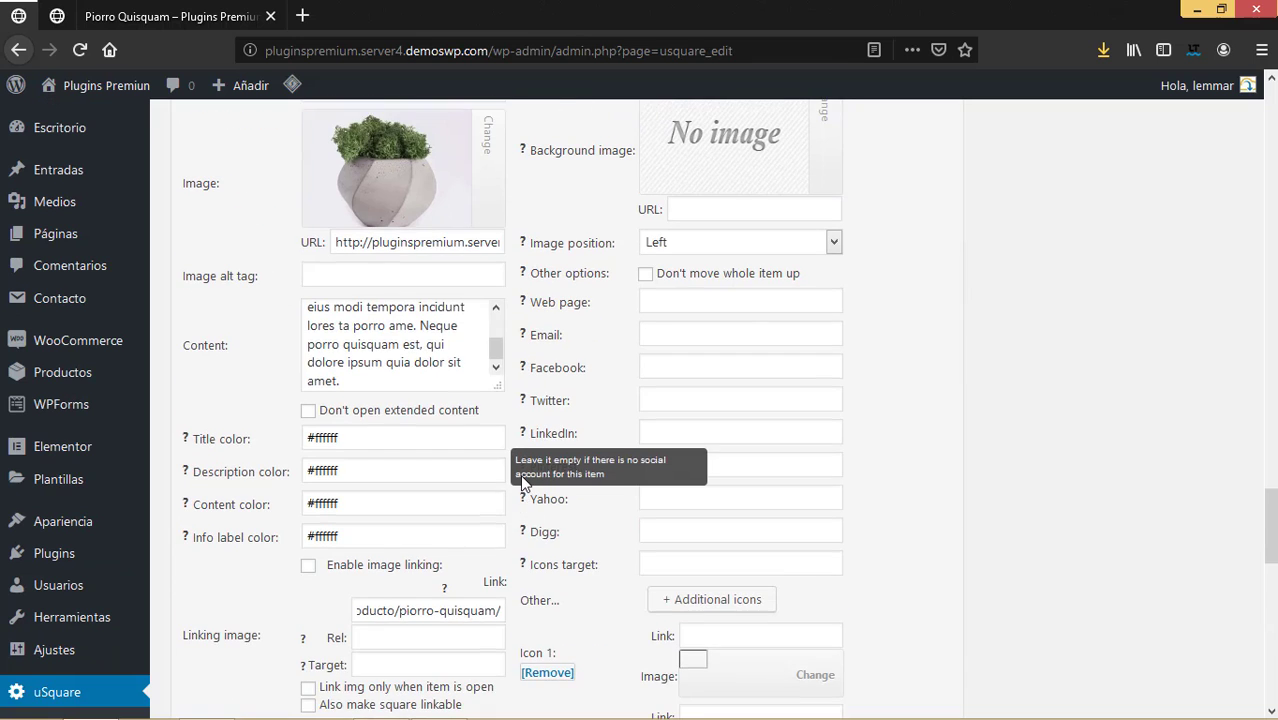
{"action": "scroll", "coordinate": [454, 426], "scroll_direction": "down", "scroll_amount": 1}
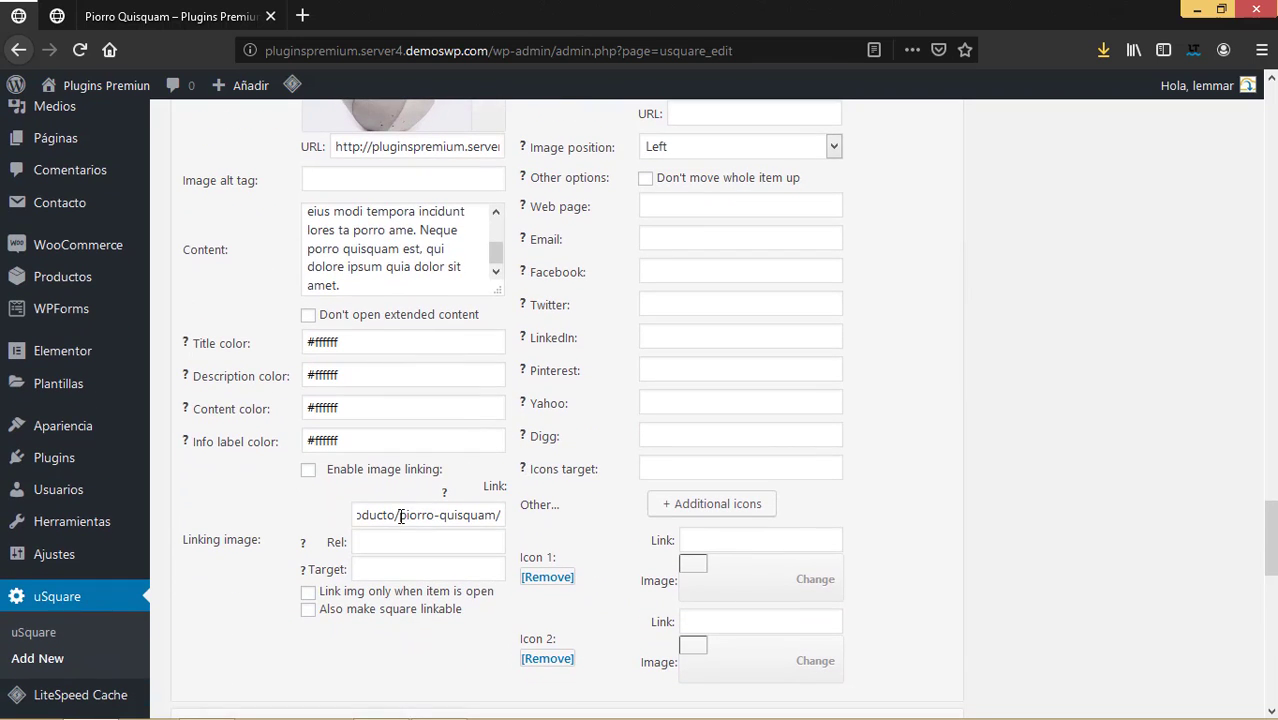
{"action": "left_click", "coordinate": [309, 470]}
{"action": "scroll", "coordinate": [440, 468], "scroll_direction": "up", "scroll_amount": 6}
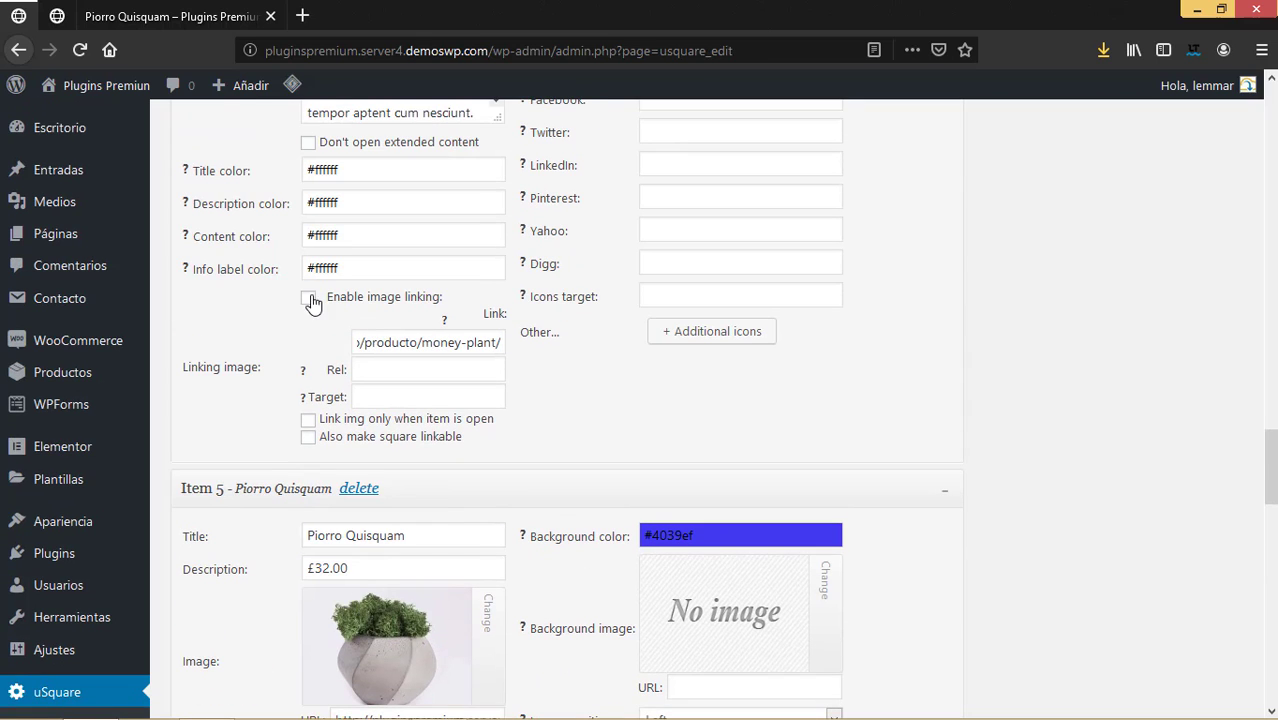
{"action": "left_click", "coordinate": [309, 298]}
{"action": "scroll", "coordinate": [474, 388], "scroll_direction": "up", "scroll_amount": 6}
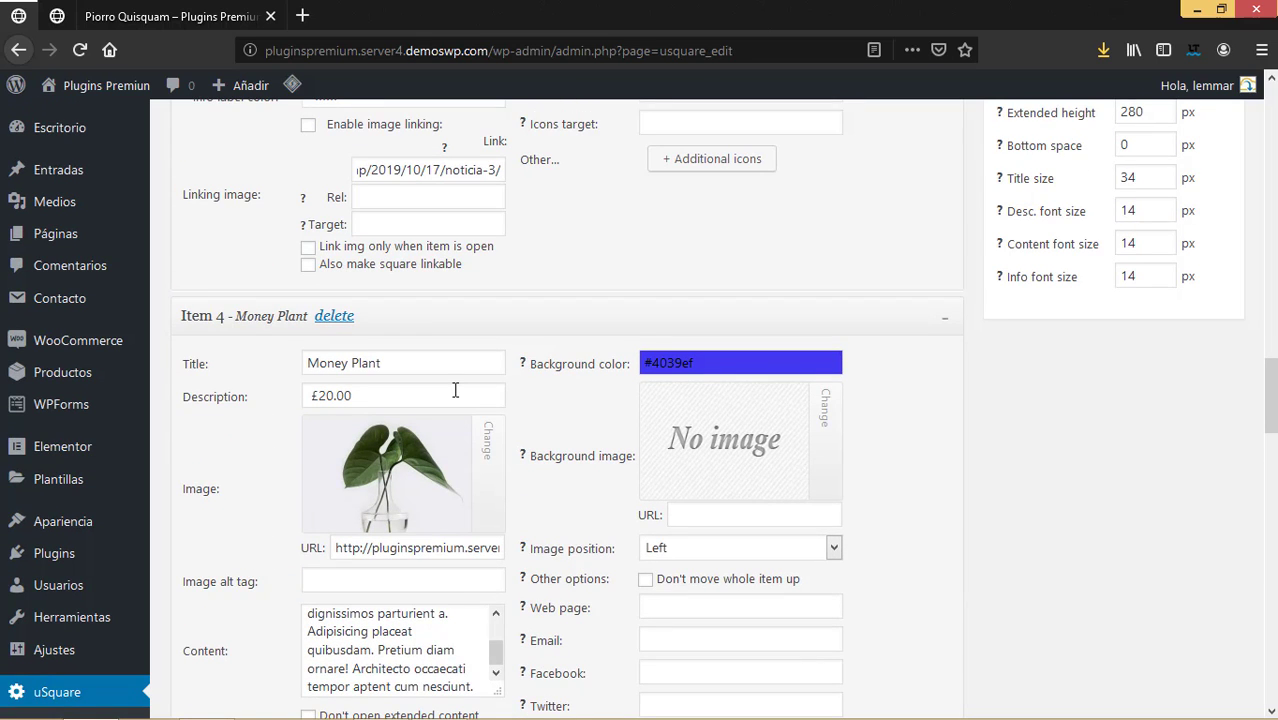
{"action": "scroll", "coordinate": [381, 316], "scroll_direction": "up", "scroll_amount": 1}
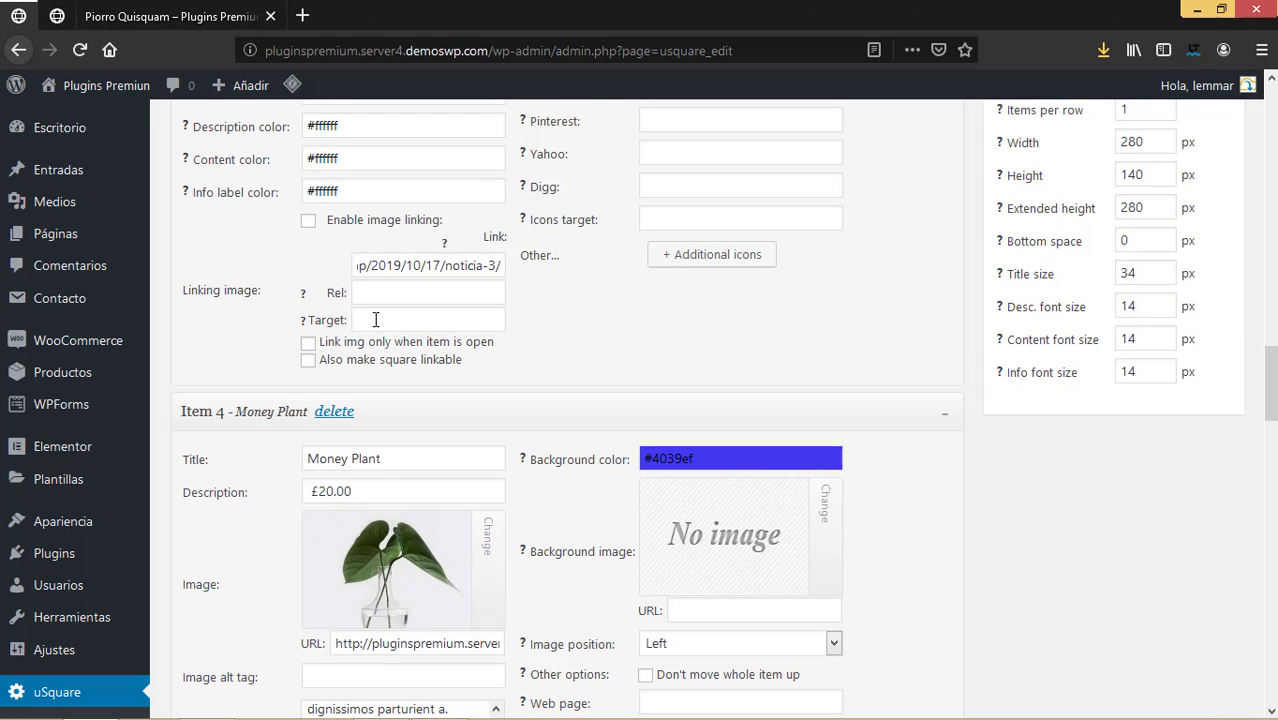
{"action": "scroll", "coordinate": [375, 319], "scroll_direction": "up", "scroll_amount": 1}
Enable image linking for Items 3, 2 and 1.
{"action": "left_click", "coordinate": [376, 318]}
{"action": "scroll", "coordinate": [398, 367], "scroll_direction": "up", "scroll_amount": 4}
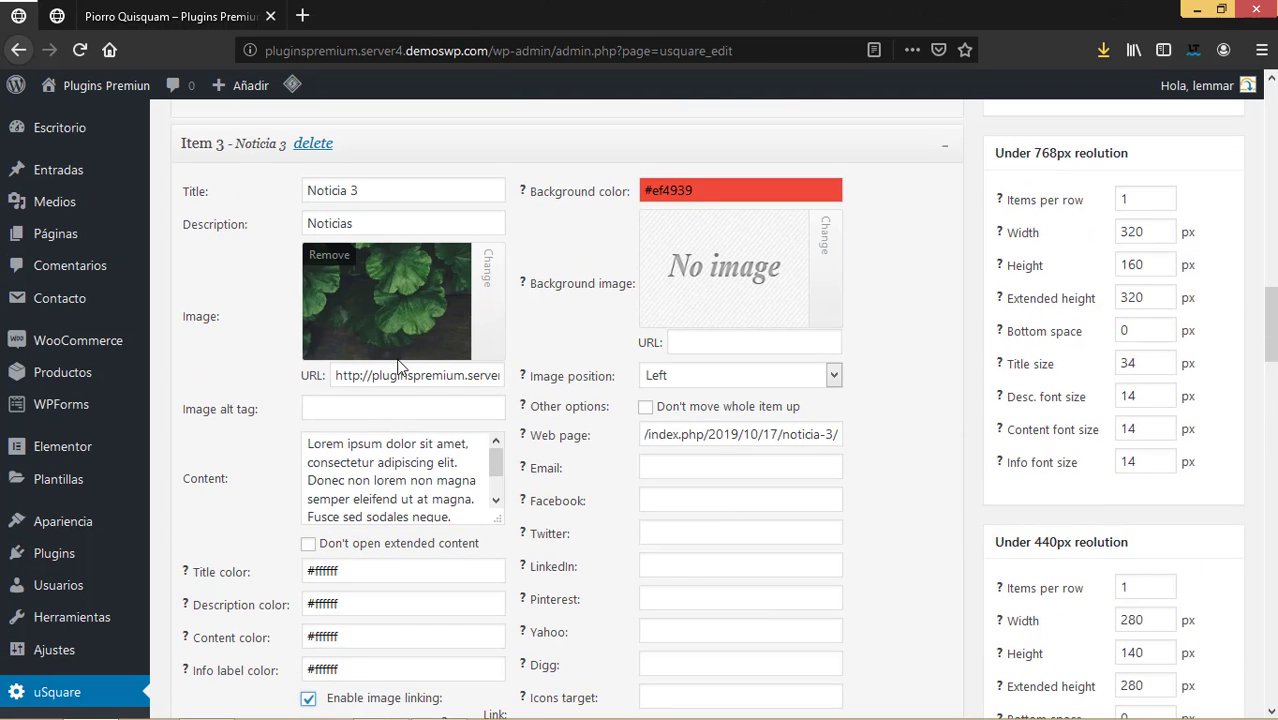
{"action": "scroll", "coordinate": [398, 367], "scroll_direction": "up", "scroll_amount": 4}
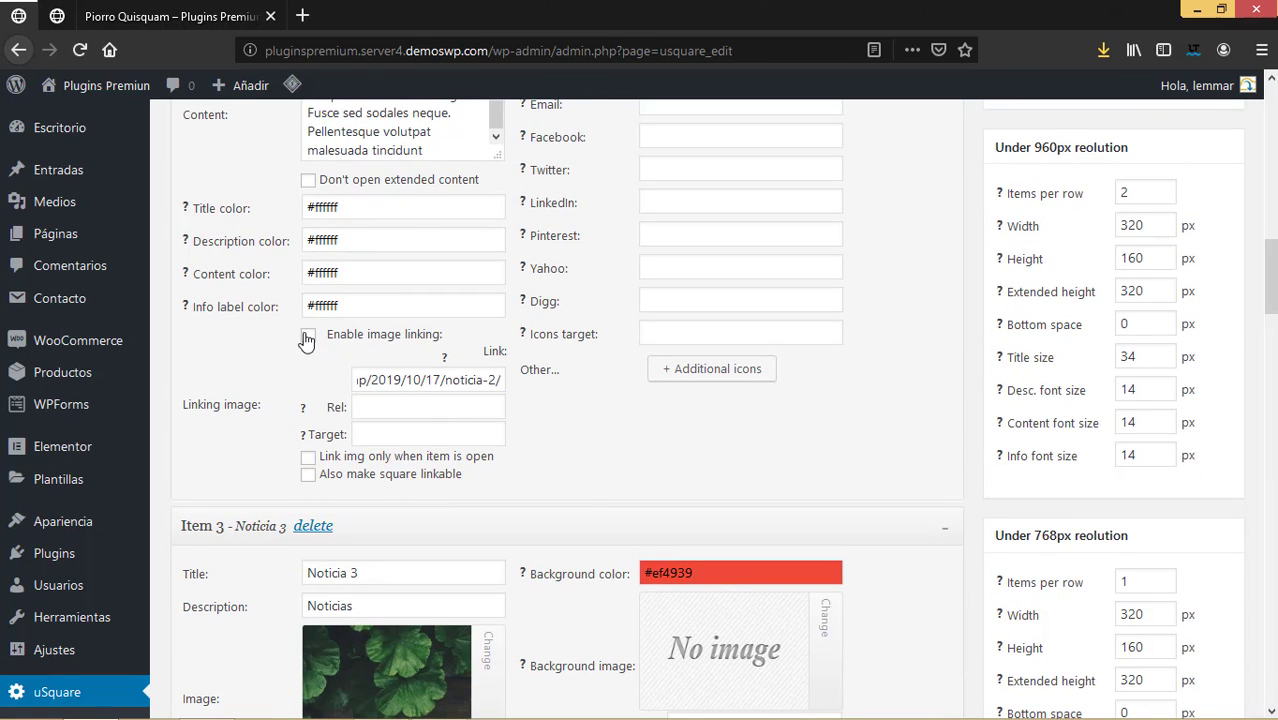
{"action": "left_click", "coordinate": [307, 337]}
{"action": "scroll", "coordinate": [490, 390], "scroll_direction": "up", "scroll_amount": 1}
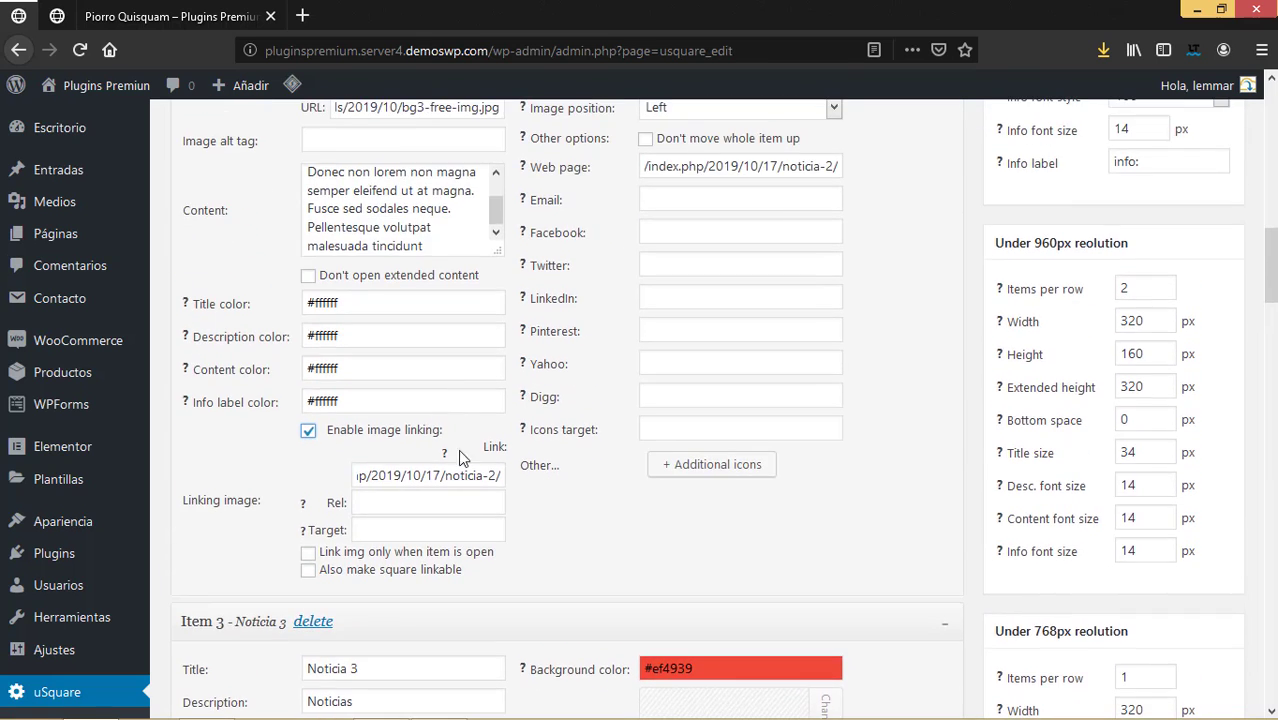
{"action": "scroll", "coordinate": [428, 470], "scroll_direction": "up", "scroll_amount": 6}
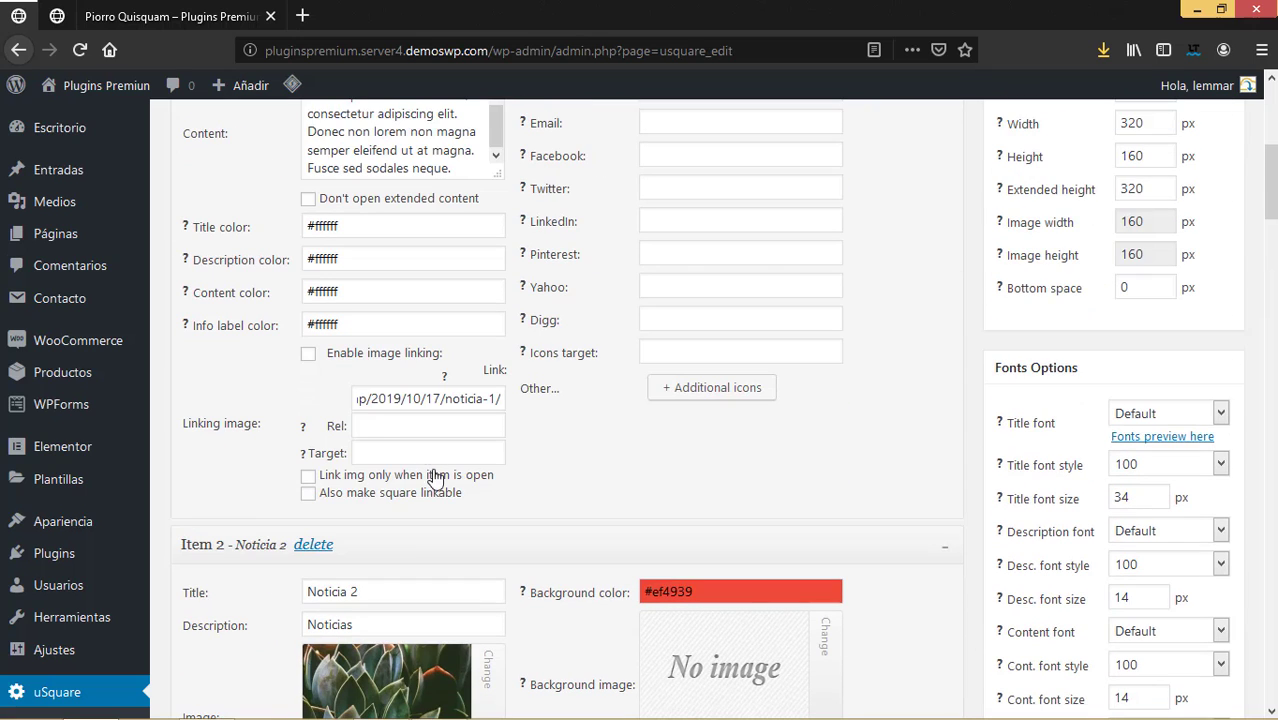
{"action": "left_click", "coordinate": [308, 356]}
Tick 'Also make square linkable' for Item 1.
{"action": "left_click", "coordinate": [309, 494]}
{"action": "scroll", "coordinate": [418, 505], "scroll_direction": "up", "scroll_amount": 1}
{"action": "scroll", "coordinate": [418, 505], "scroll_direction": "up", "scroll_amount": 5}
{"action": "scroll", "coordinate": [418, 505], "scroll_direction": "down", "scroll_amount": 7}
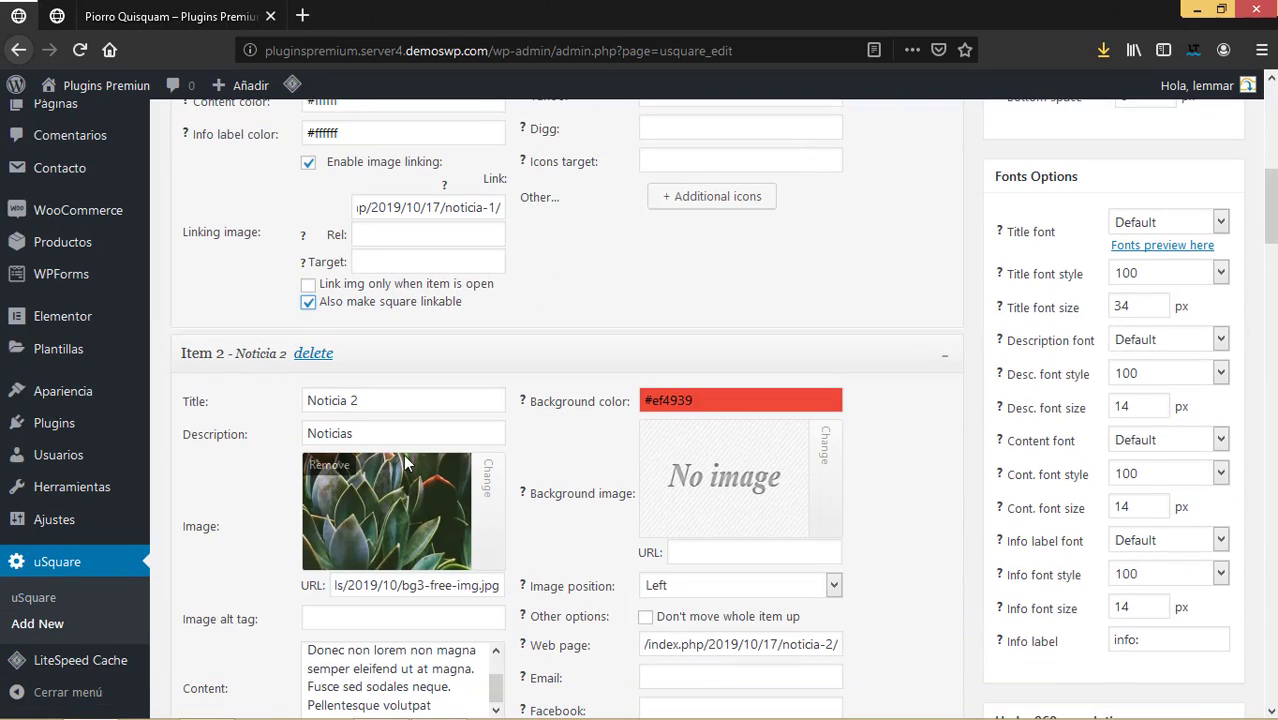
Tick 'Also make square linkable' for three more tiles, including Money Plant and Item 5.
{"action": "scroll", "coordinate": [416, 493], "scroll_direction": "down", "scroll_amount": 8}
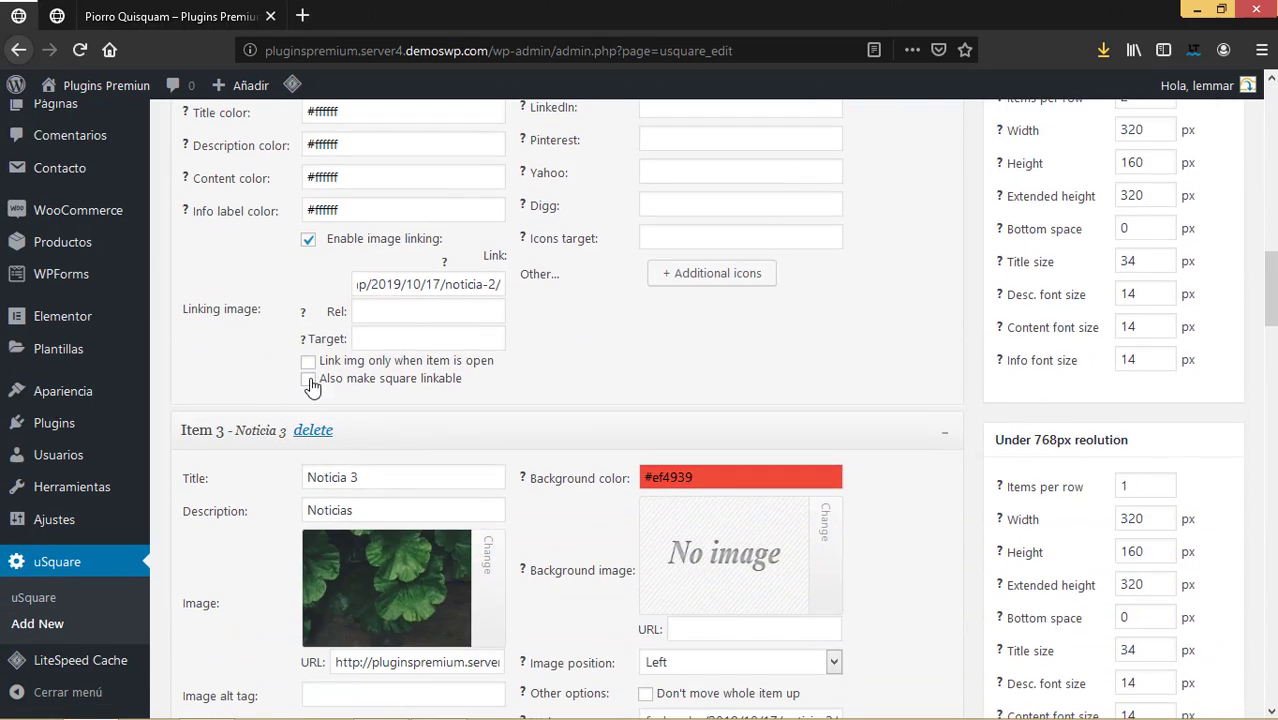
{"action": "scroll", "coordinate": [398, 464], "scroll_direction": "down", "scroll_amount": 6}
{"action": "scroll", "coordinate": [365, 520], "scroll_direction": "down", "scroll_amount": 3}
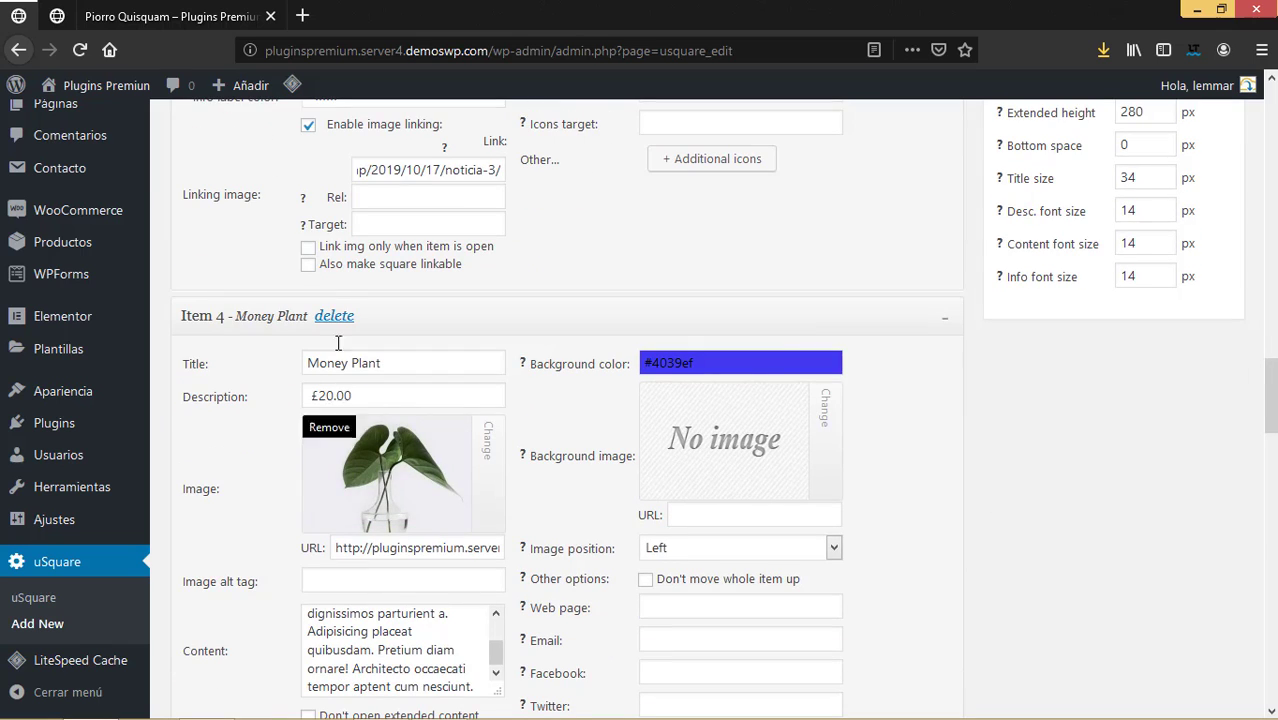
{"action": "left_click", "coordinate": [309, 266]}
{"action": "scroll", "coordinate": [425, 430], "scroll_direction": "down", "scroll_amount": 1}
{"action": "scroll", "coordinate": [425, 432], "scroll_direction": "down", "scroll_amount": 2}
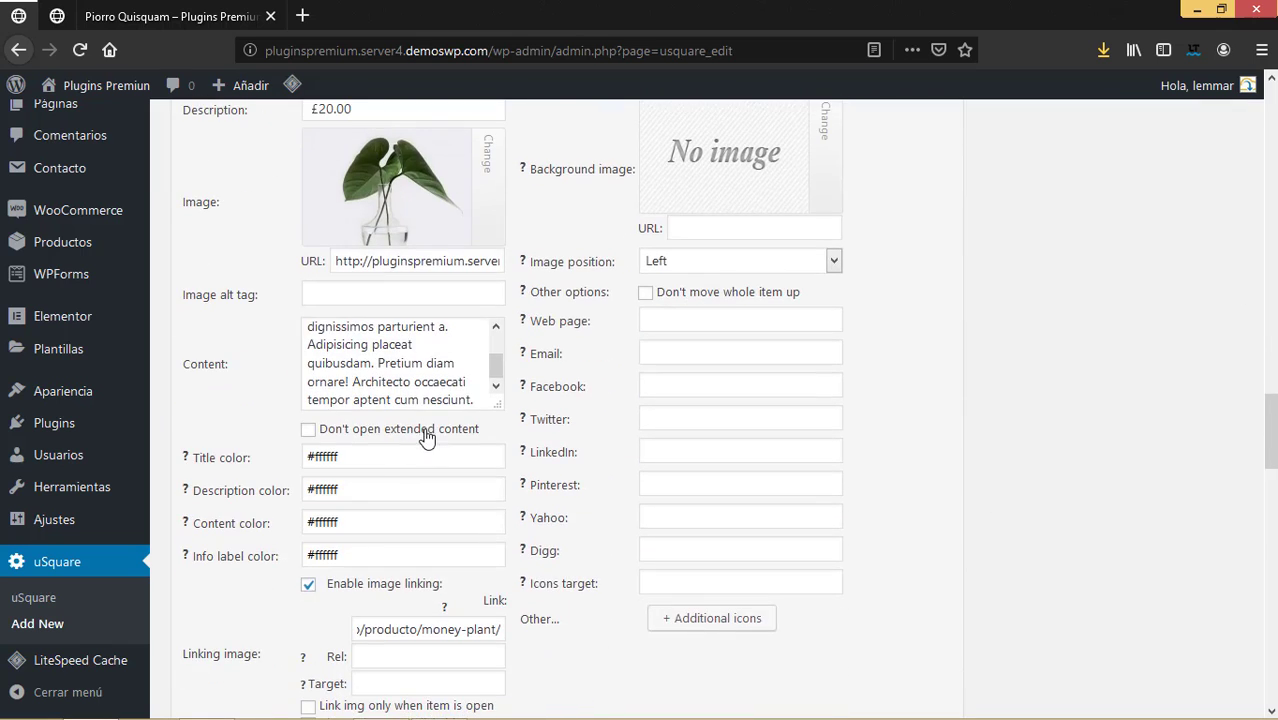
{"action": "scroll", "coordinate": [359, 519], "scroll_direction": "down", "scroll_amount": 3}
{"action": "left_click", "coordinate": [309, 437]}
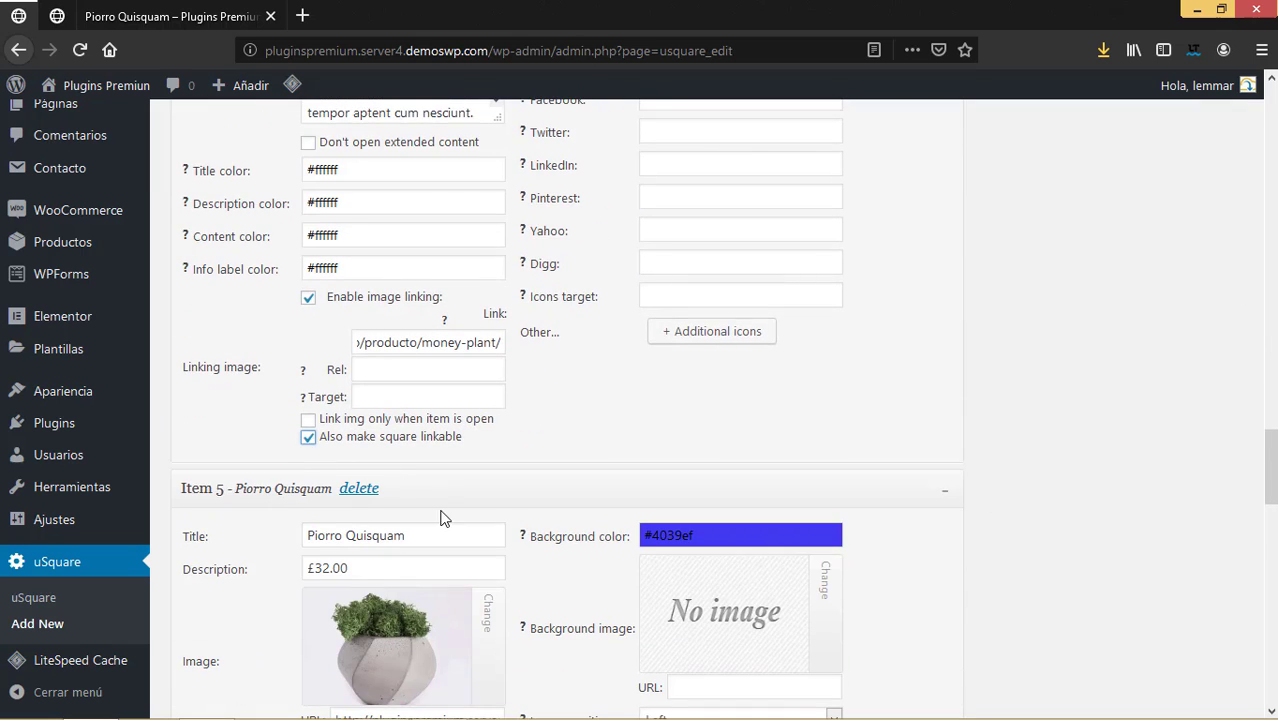
{"action": "scroll", "coordinate": [379, 487], "scroll_direction": "down", "scroll_amount": 6}
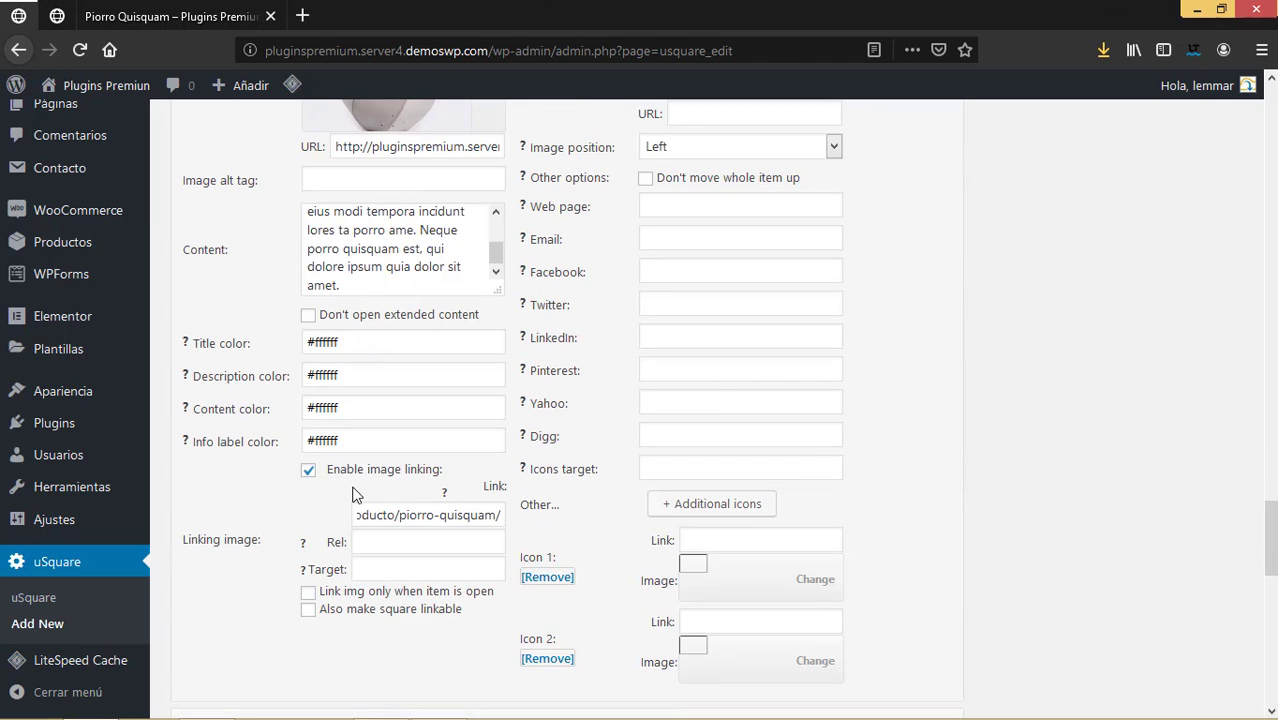
{"action": "scroll", "coordinate": [352, 486], "scroll_direction": "down", "scroll_amount": 3}
{"action": "left_click", "coordinate": [309, 323]}
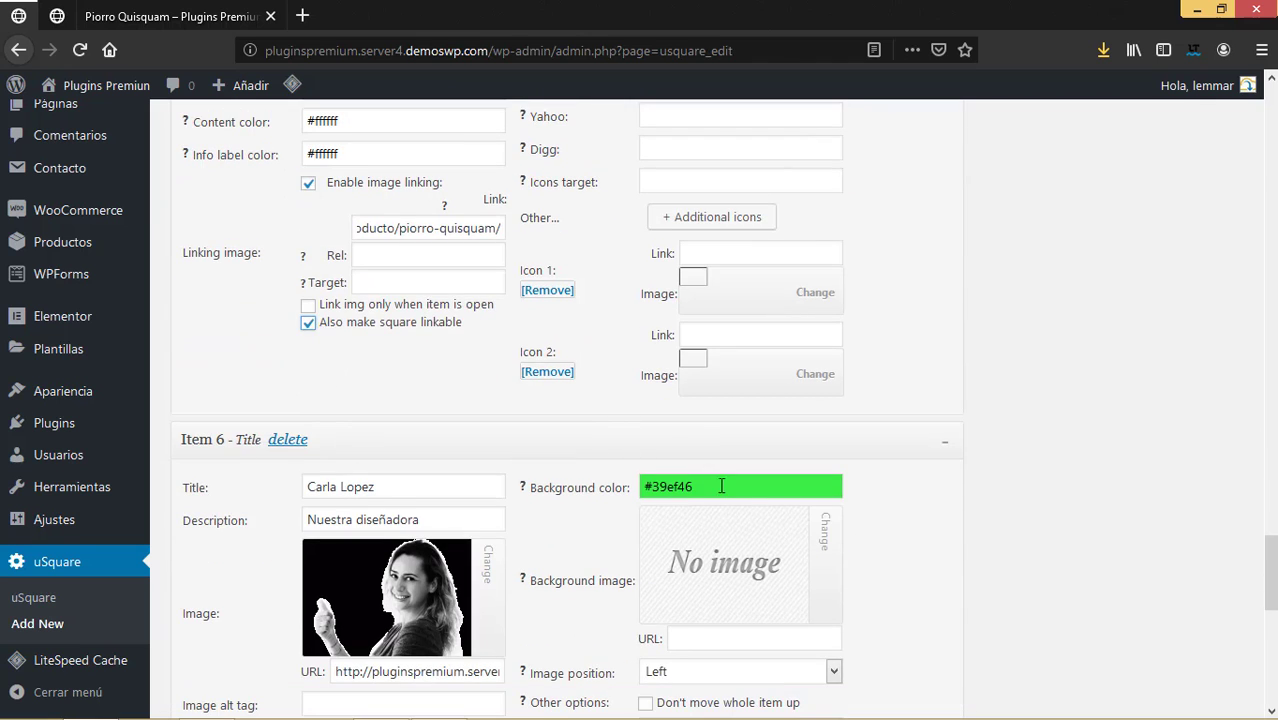
Scroll to Item 6 and look over its image position choices.
{"action": "scroll", "coordinate": [718, 490], "scroll_direction": "down", "scroll_amount": 4}
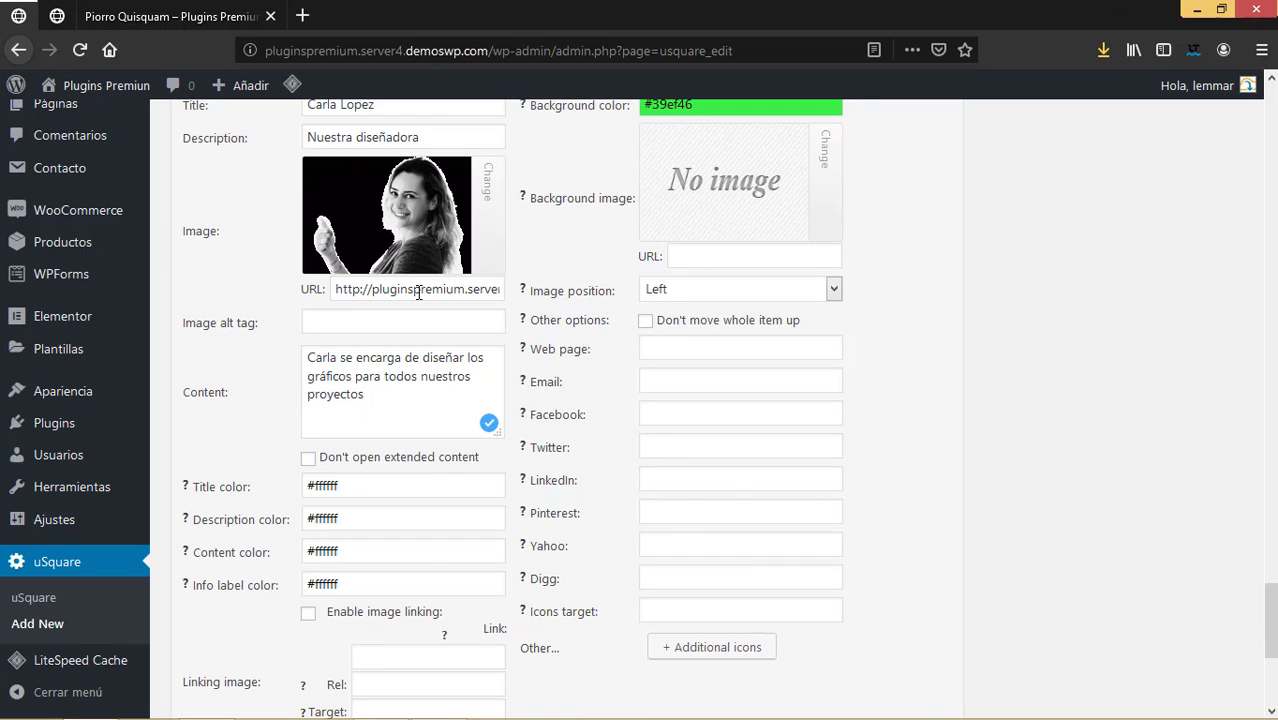
{"action": "scroll", "coordinate": [428, 488], "scroll_direction": "down", "scroll_amount": 3}
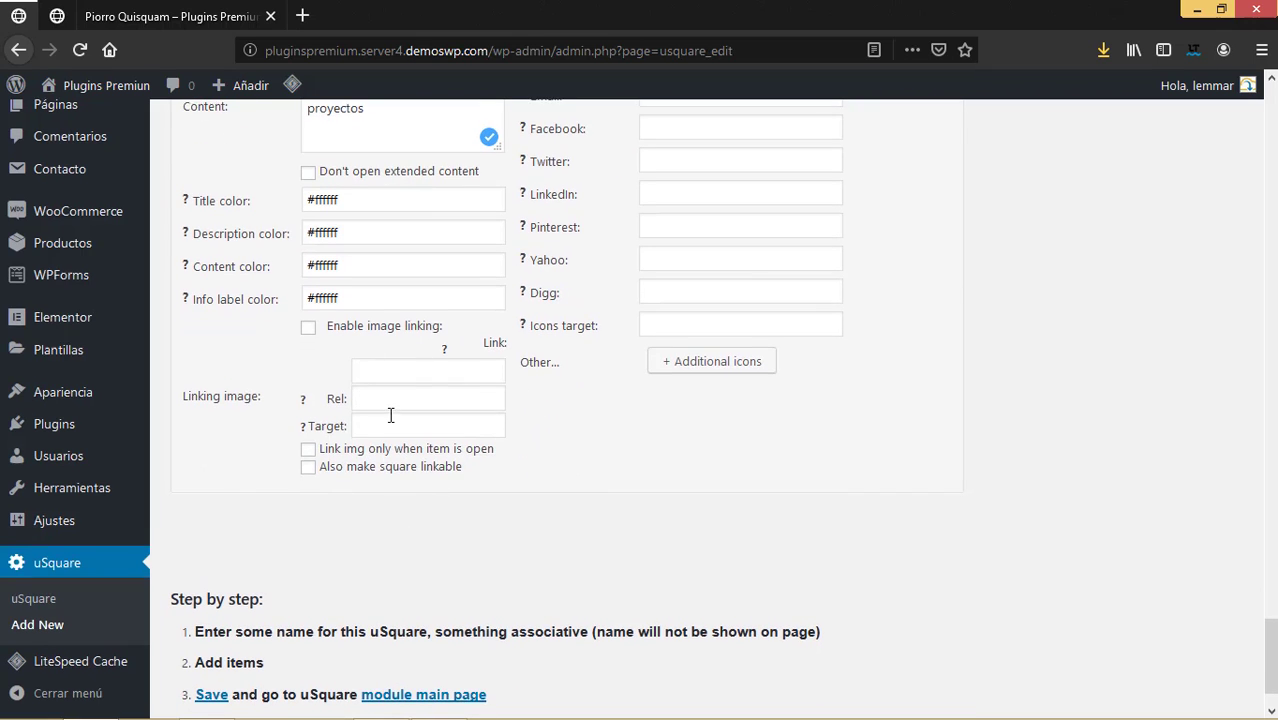
{"action": "scroll", "coordinate": [362, 330], "scroll_direction": "up", "scroll_amount": 4}
{"action": "scroll", "coordinate": [369, 493], "scroll_direction": "down", "scroll_amount": 3}
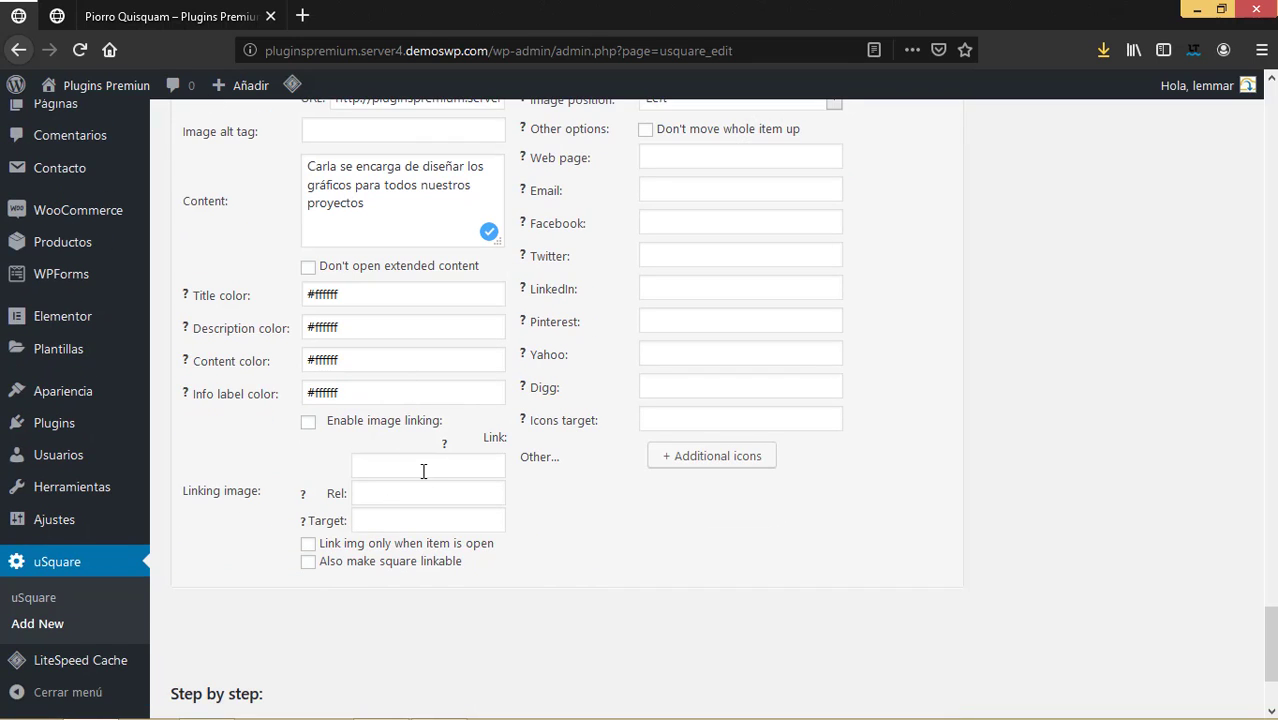
{"action": "scroll", "coordinate": [446, 334], "scroll_direction": "up", "scroll_amount": 2}
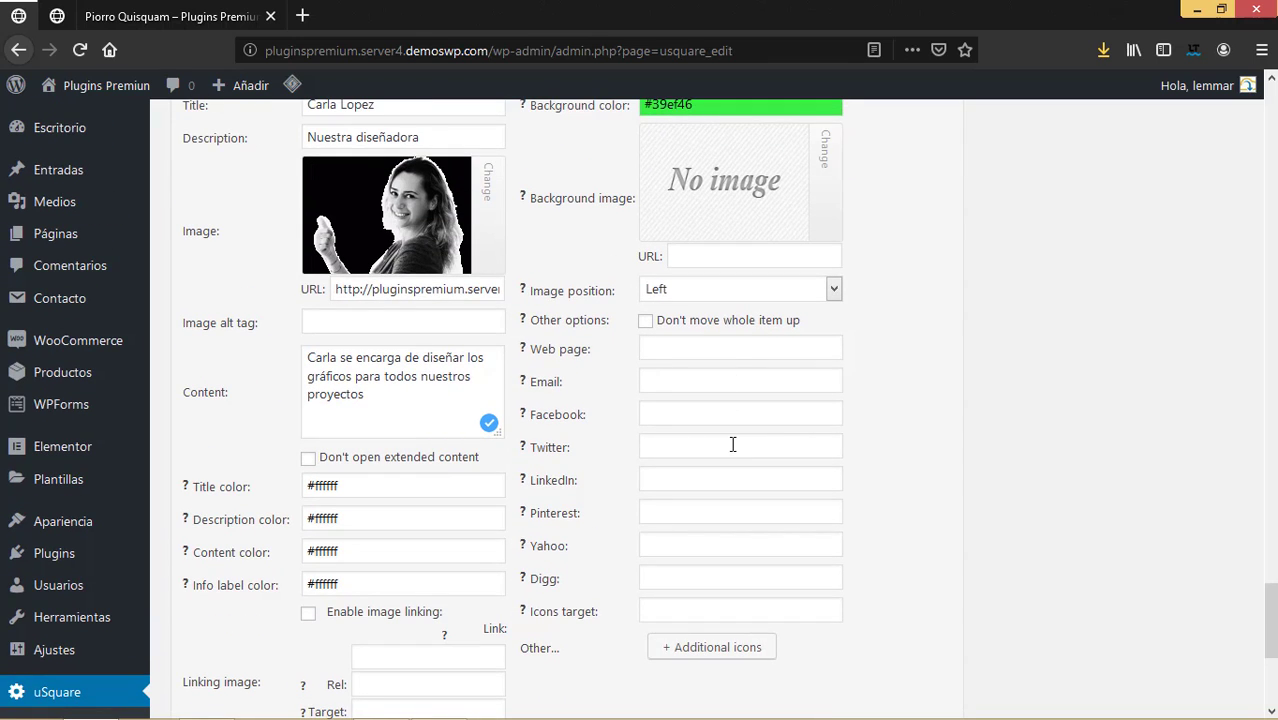
{"action": "scroll", "coordinate": [728, 460], "scroll_direction": "up", "scroll_amount": 2}
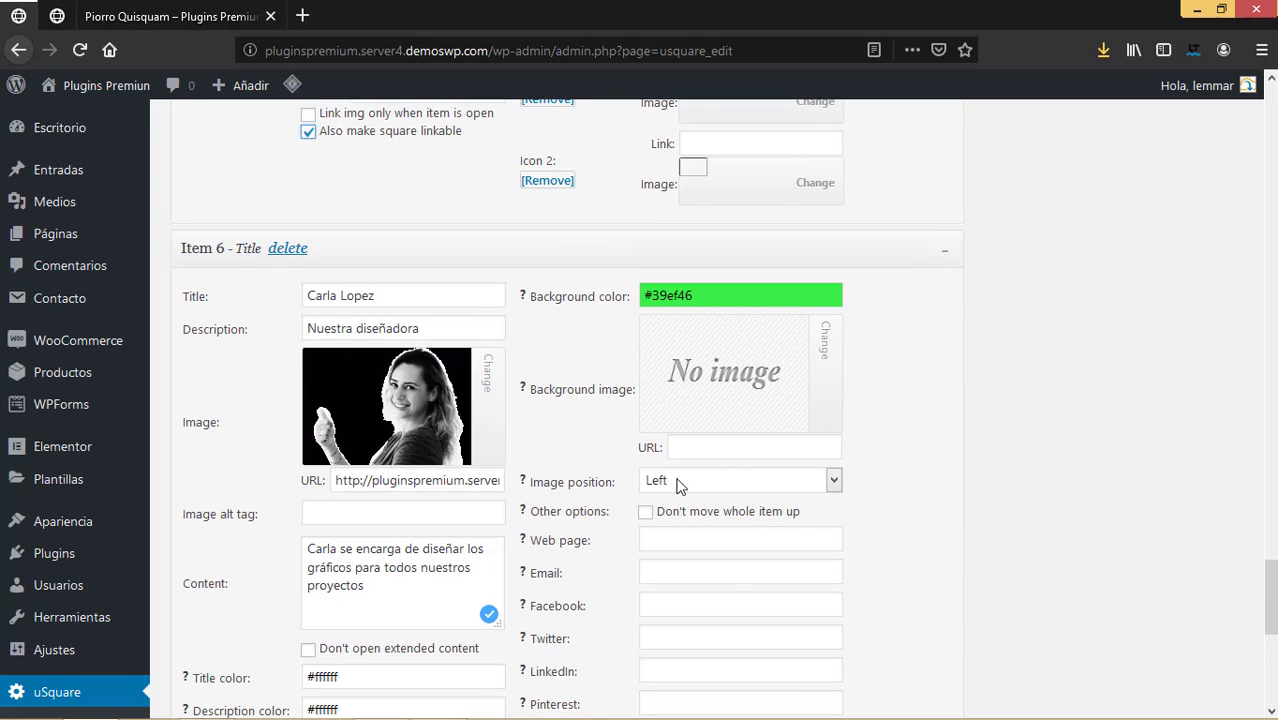
{"action": "left_click", "coordinate": [815, 485]}
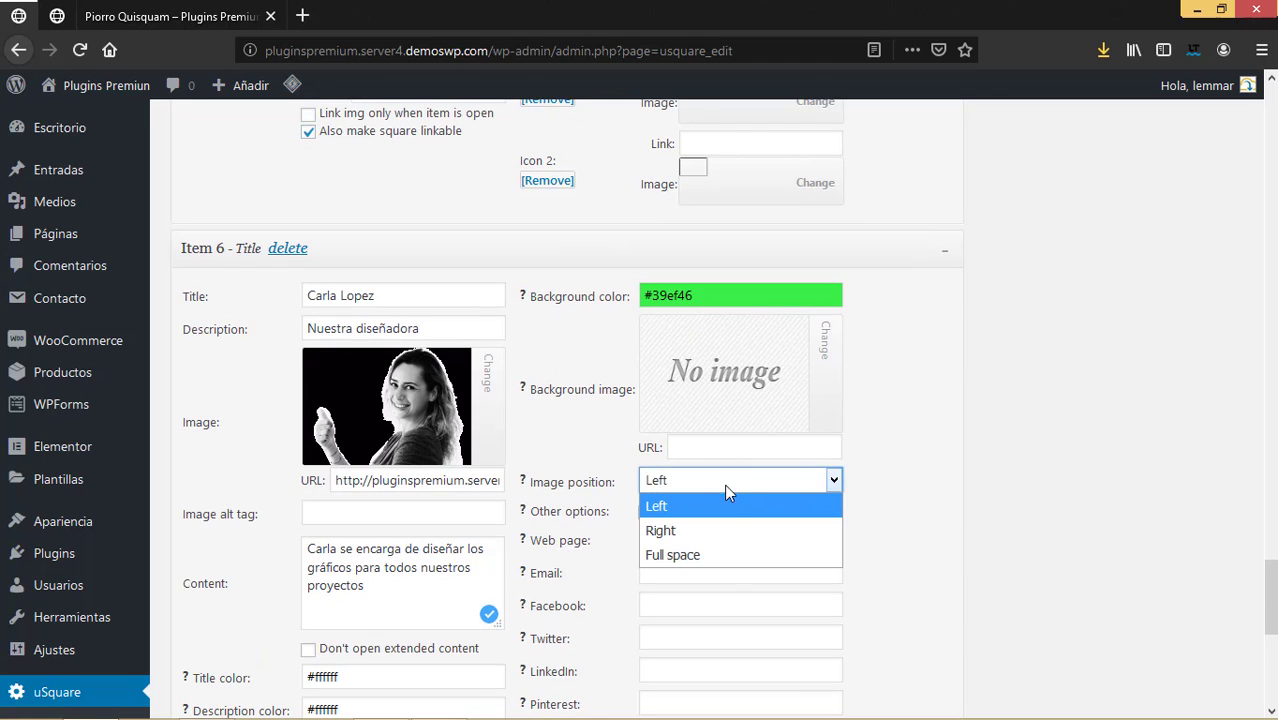
{"action": "mouse_move", "coordinate": [742, 437]}
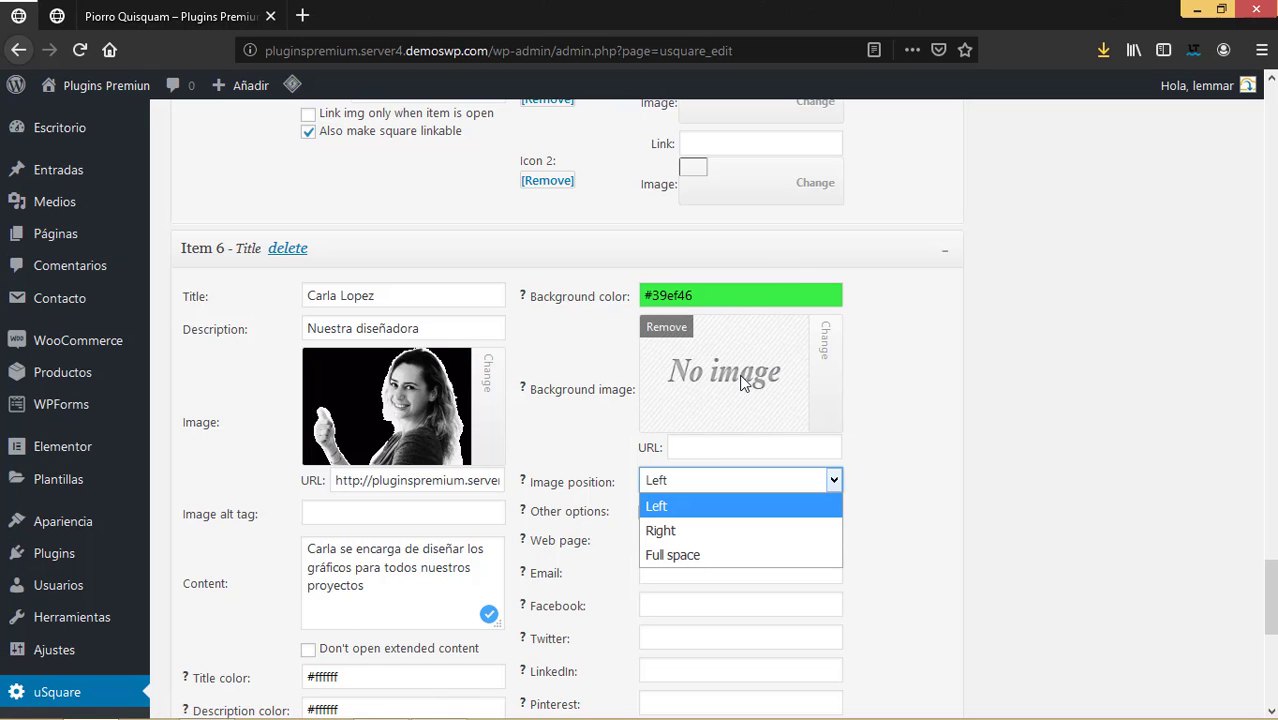
{"action": "left_click", "coordinate": [821, 350]}
Set Item 6's background image to the green leaf picture with image position Full space.
{"action": "left_click", "coordinate": [826, 356]}
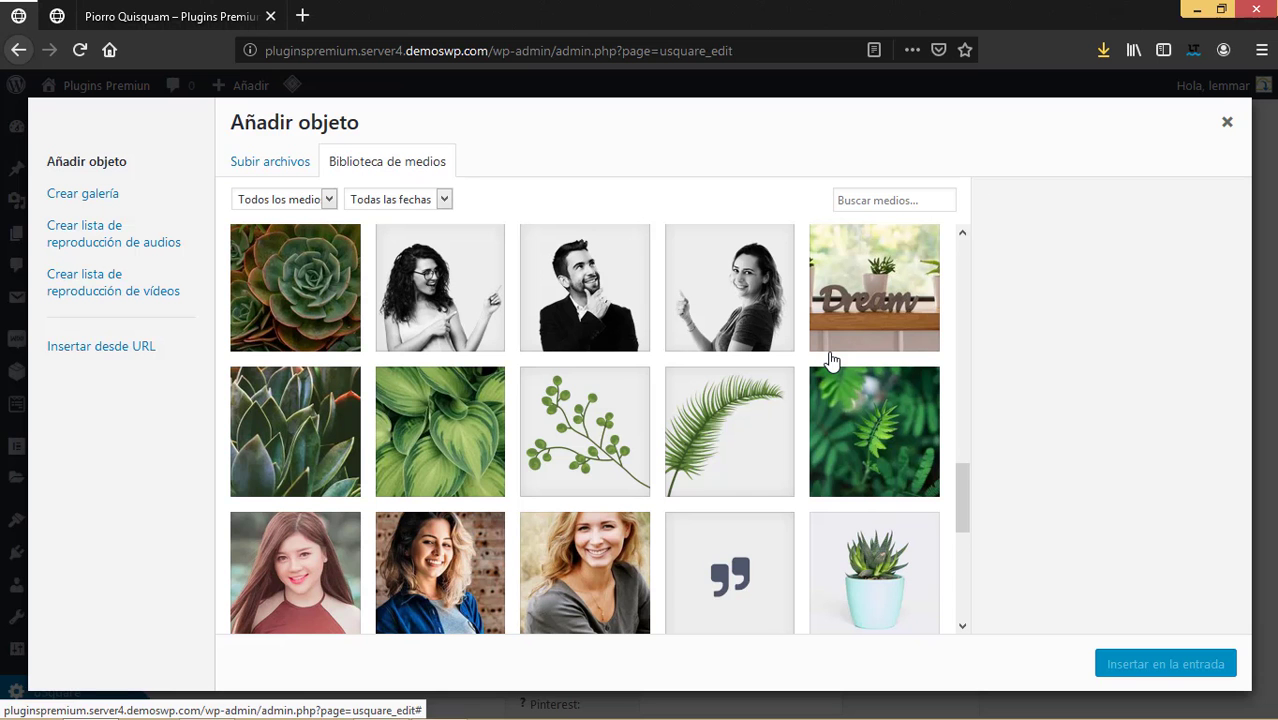
{"action": "left_click", "coordinate": [455, 438]}
{"action": "left_click", "coordinate": [1150, 665]}
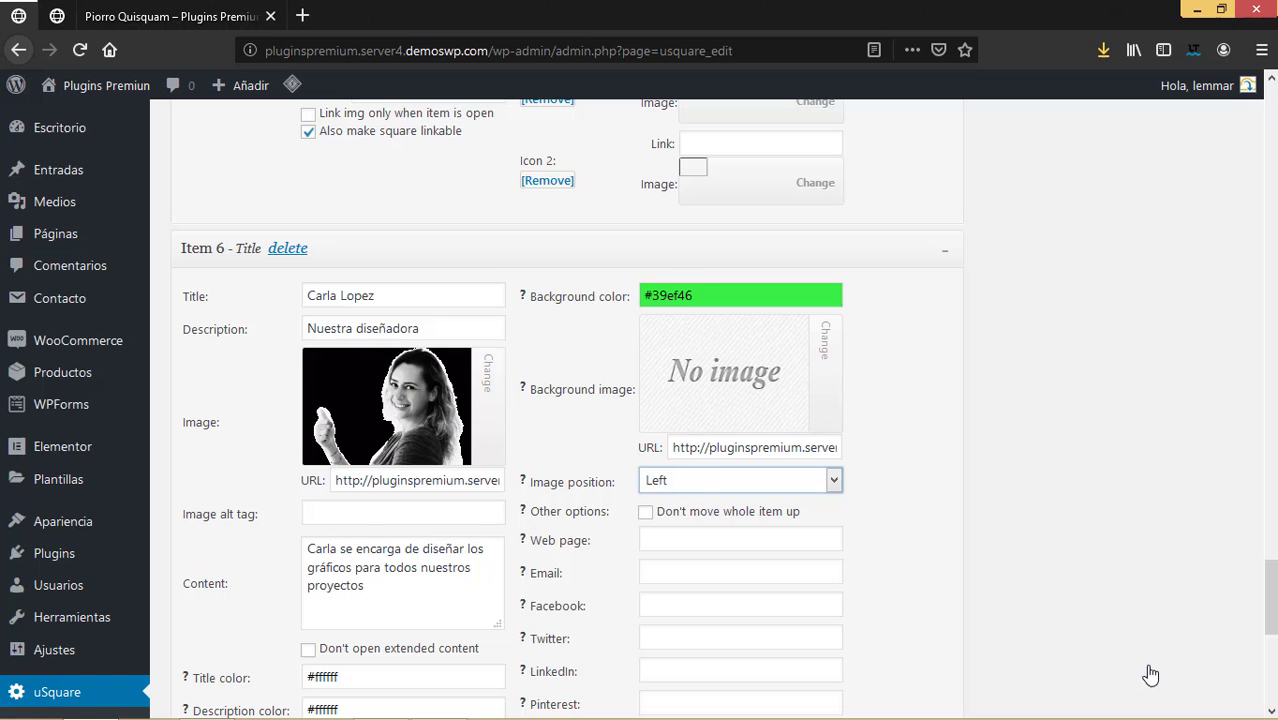
{"action": "left_click", "coordinate": [708, 482]}
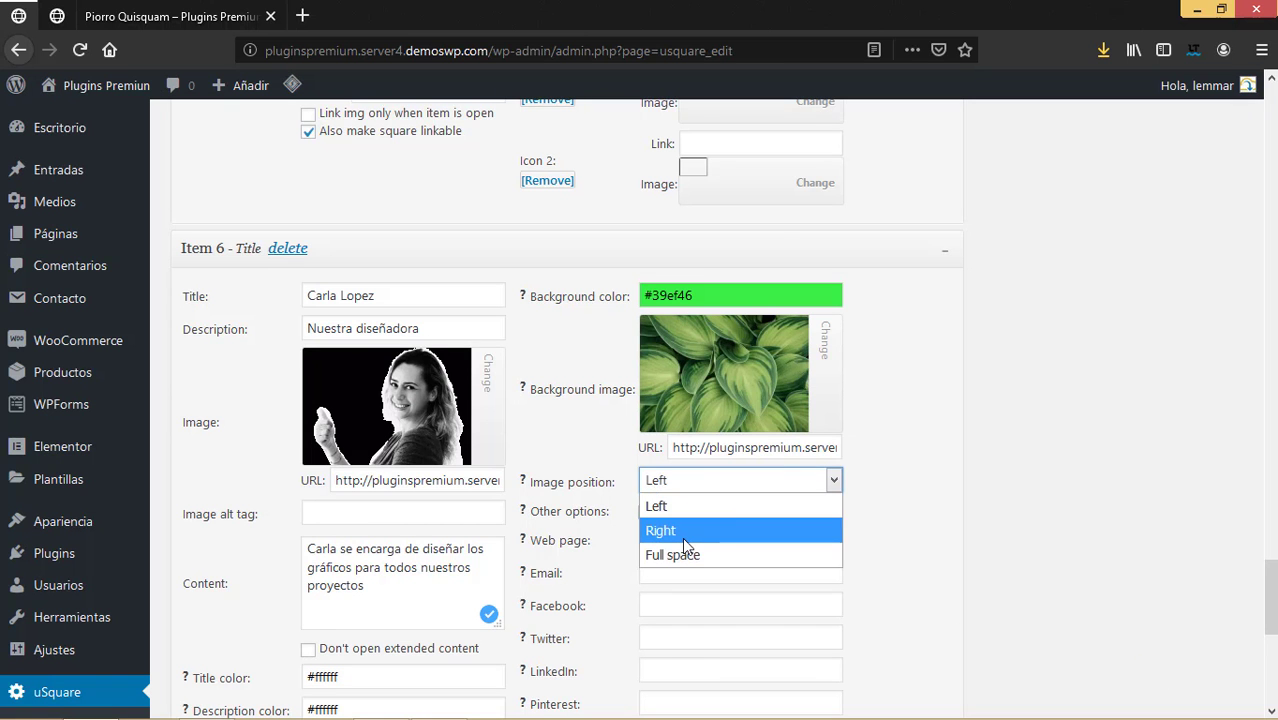
{"action": "left_click", "coordinate": [706, 555]}
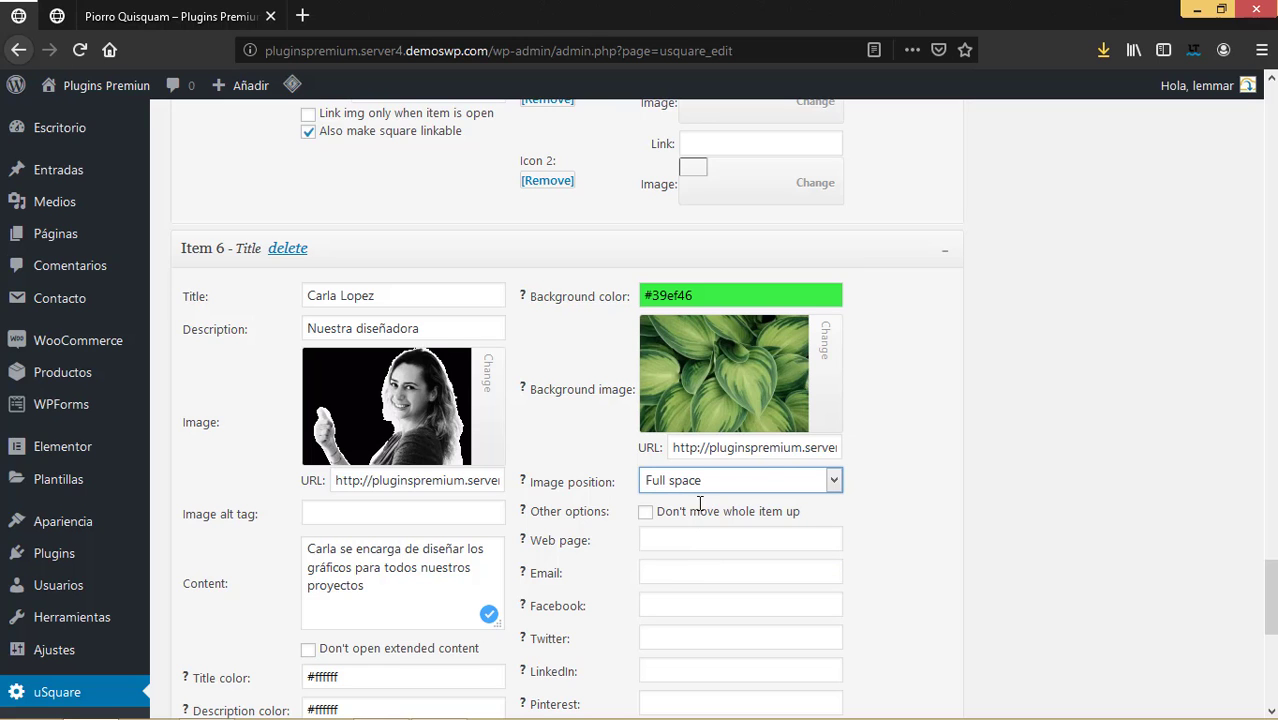
Fill in Item 6's e-mail field and put '#' in its Facebook, Twitter and LinkedIn fields.
{"action": "scroll", "coordinate": [893, 463], "scroll_direction": "down", "scroll_amount": 3}
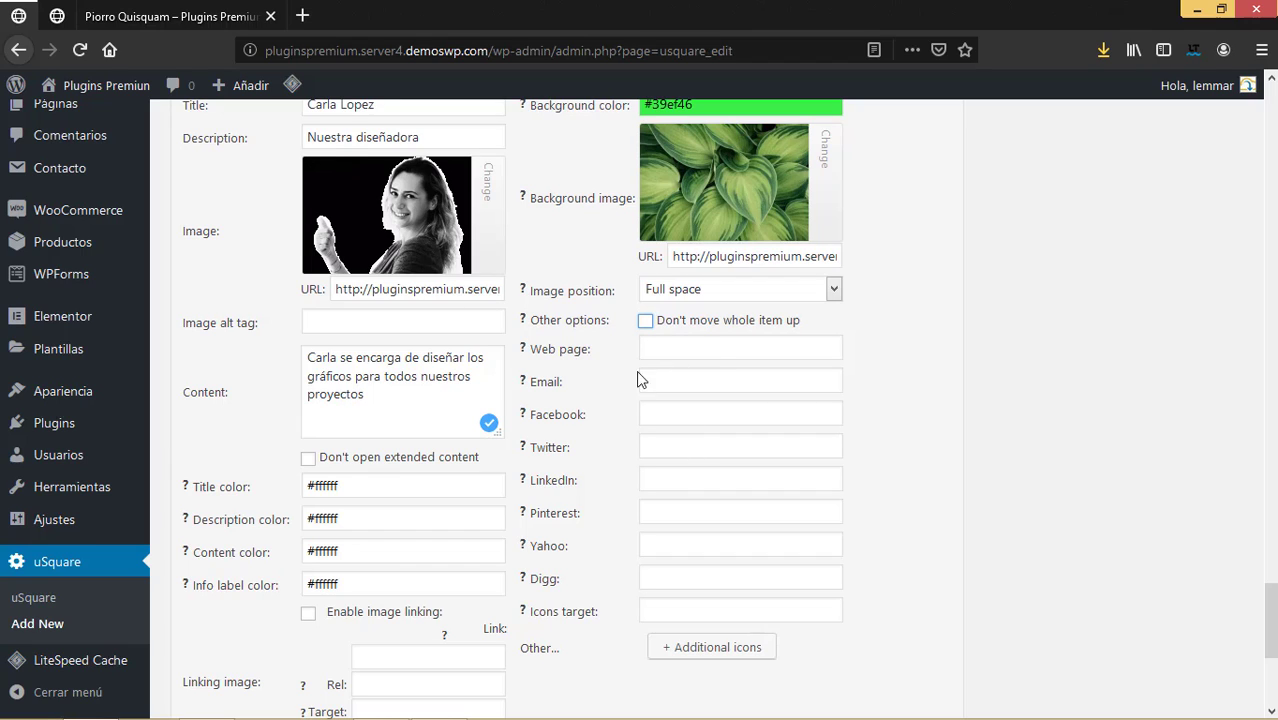
{"action": "left_click", "coordinate": [693, 345]}
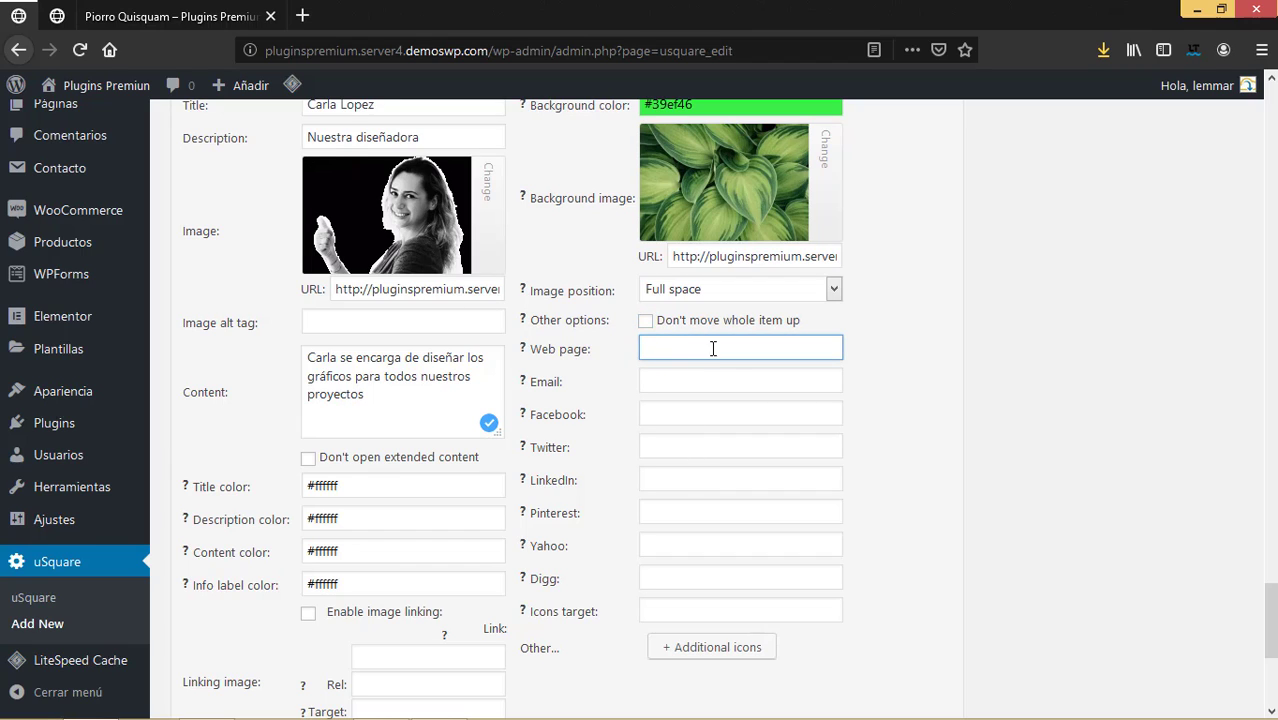
{"action": "left_click", "coordinate": [687, 374]}
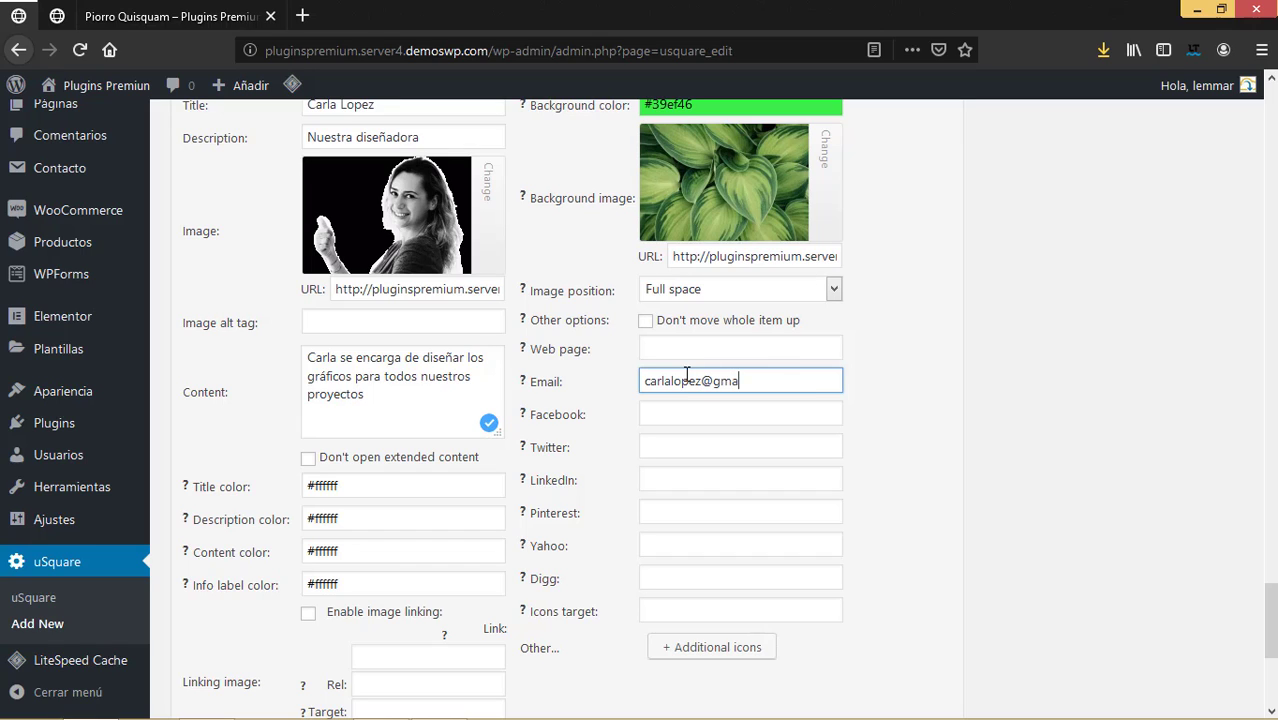
{"action": "left_click", "coordinate": [650, 409]}
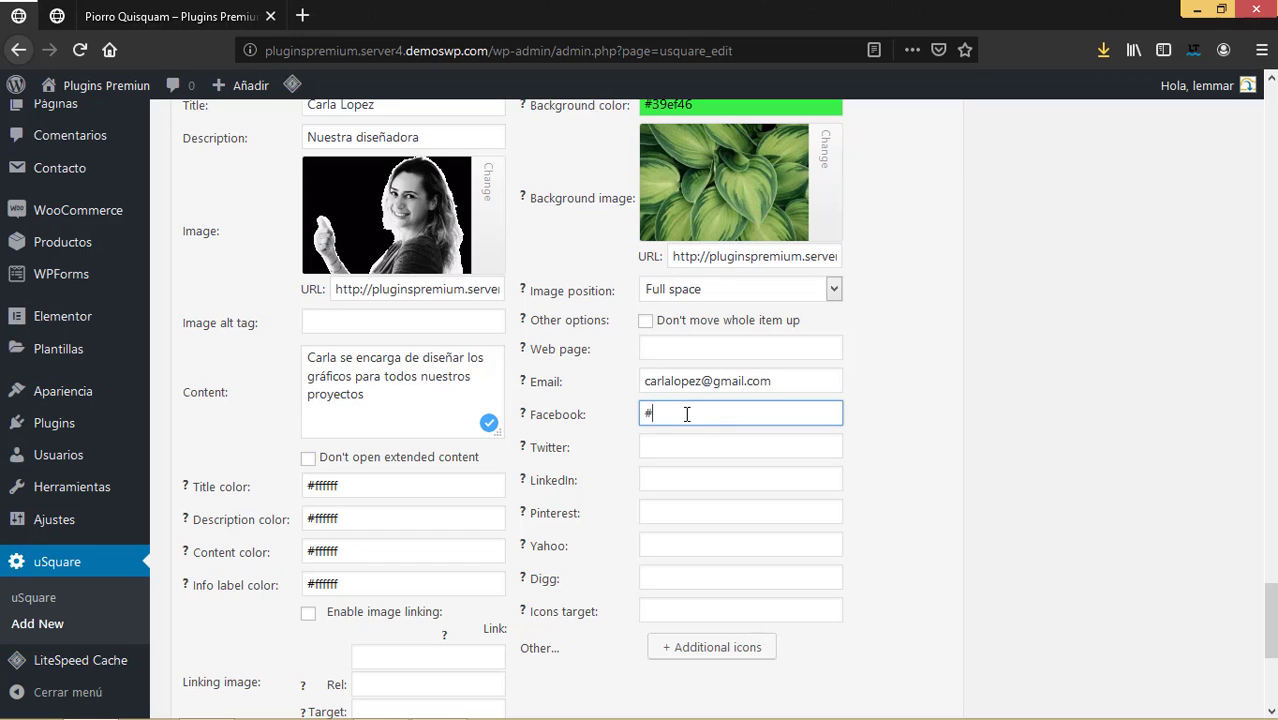
{"action": "left_click", "coordinate": [666, 449]}
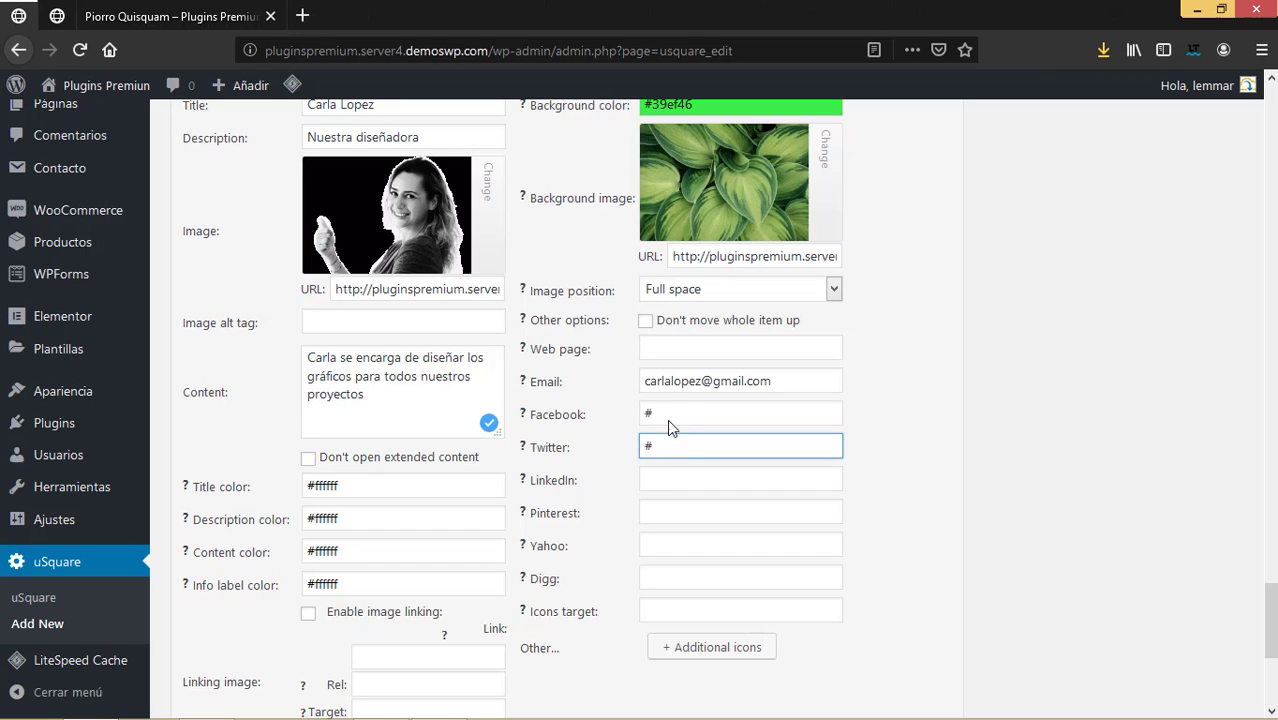
{"action": "left_click", "coordinate": [667, 479]}
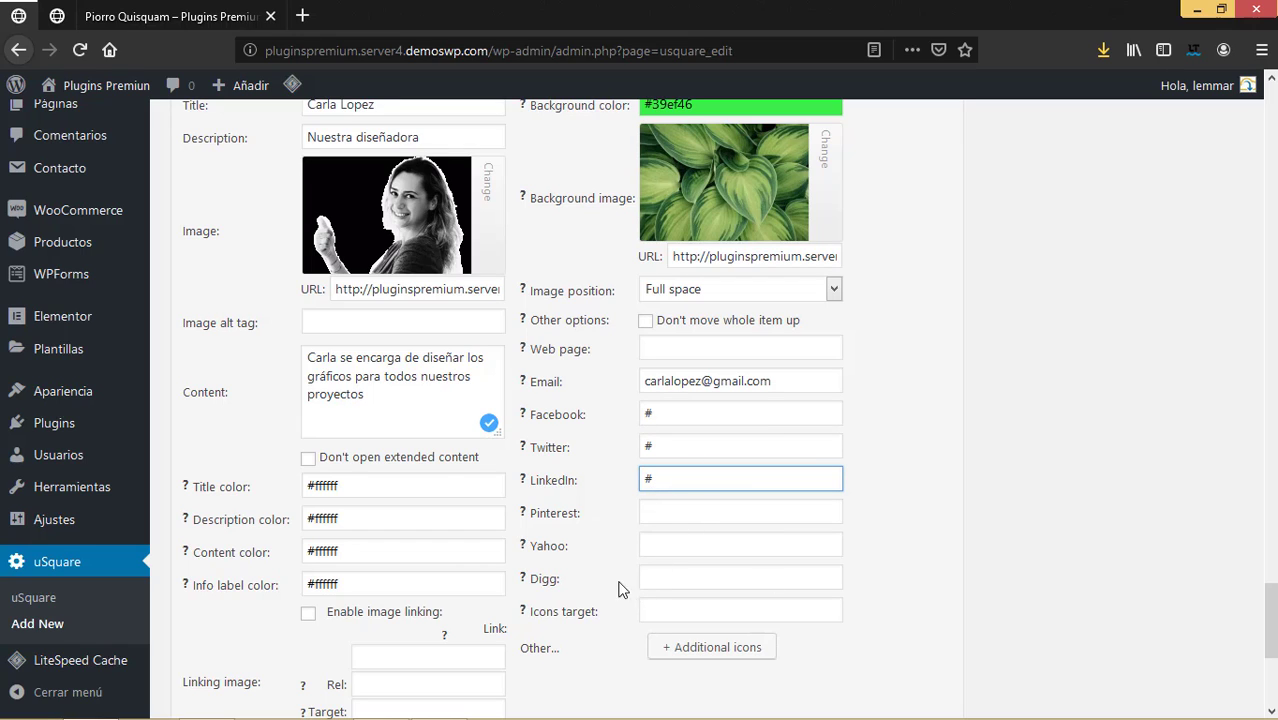
Add an Icon 1 row to Item 6, then remove it without setting any icon image.
{"action": "scroll", "coordinate": [722, 568], "scroll_direction": "down", "scroll_amount": 5}
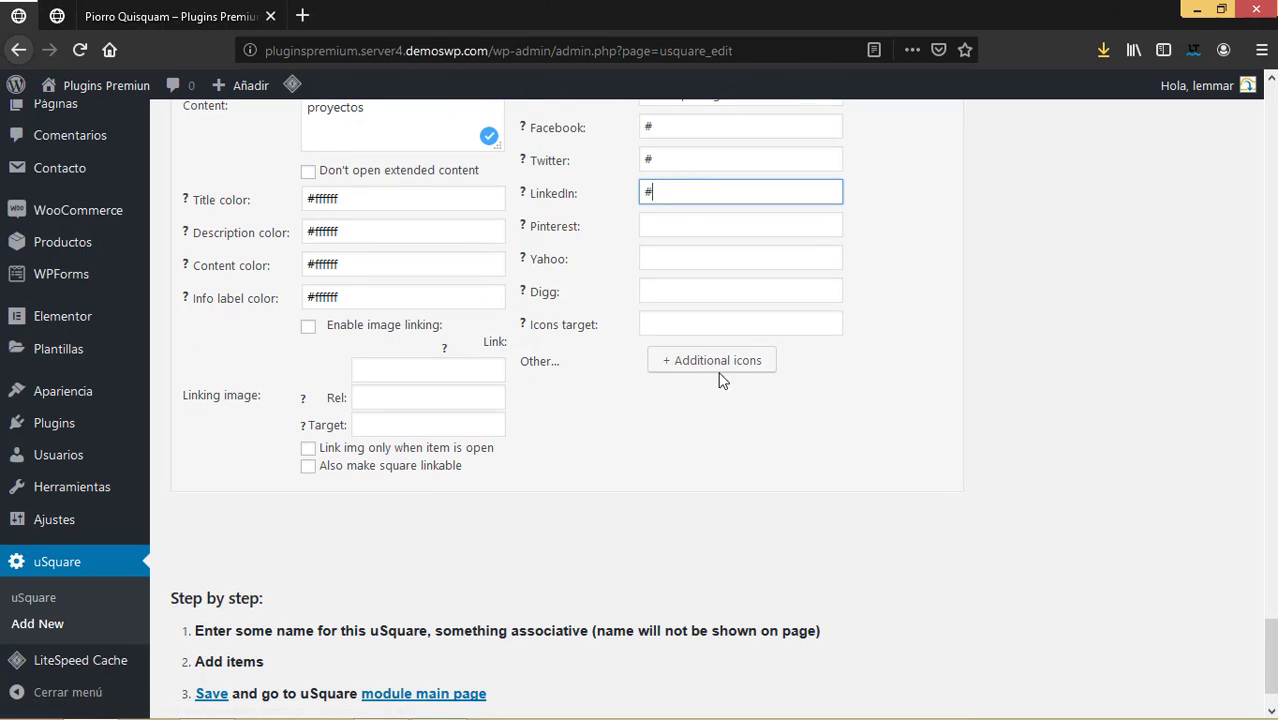
{"action": "left_click", "coordinate": [718, 362]}
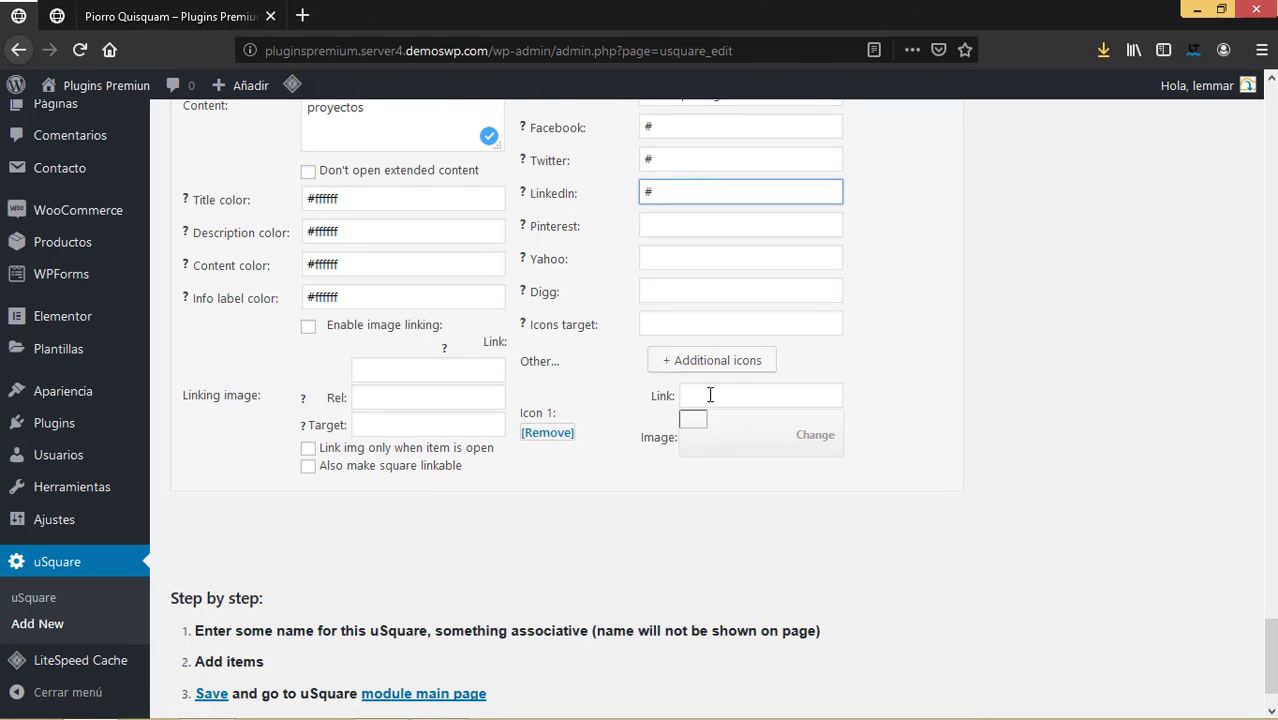
{"action": "left_click", "coordinate": [811, 446]}
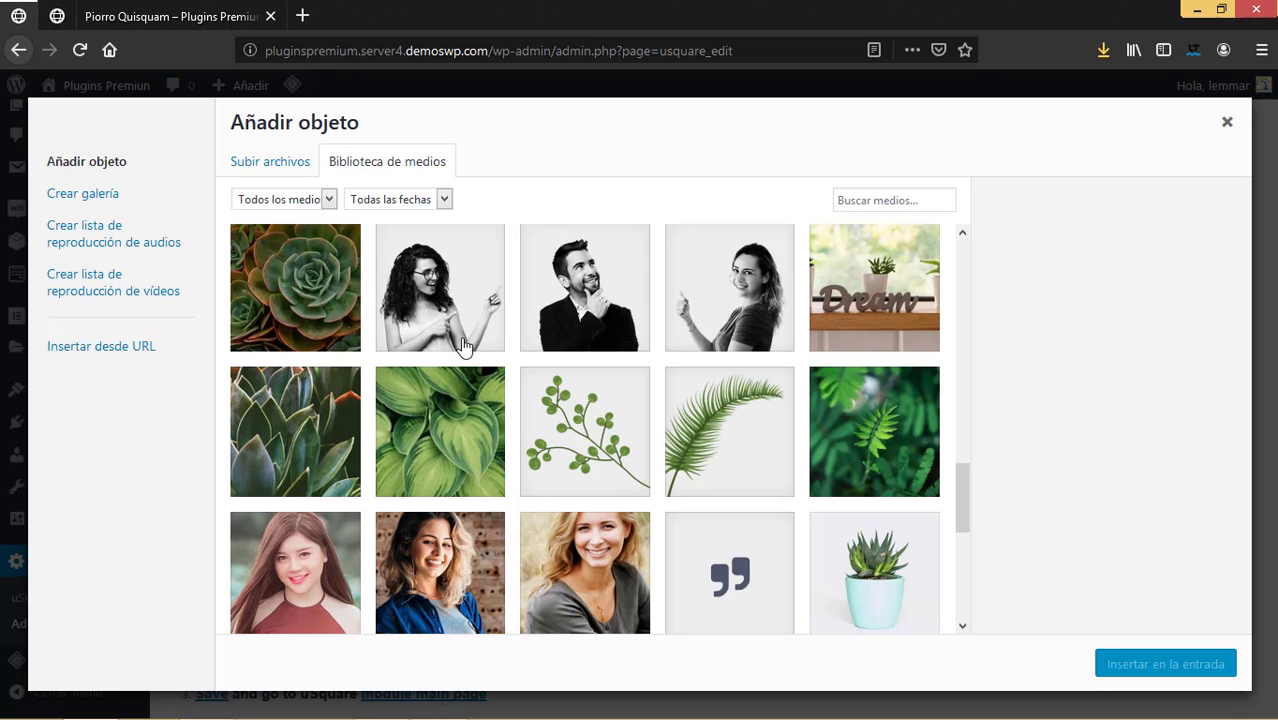
{"action": "scroll", "coordinate": [730, 510], "scroll_direction": "down", "scroll_amount": 5}
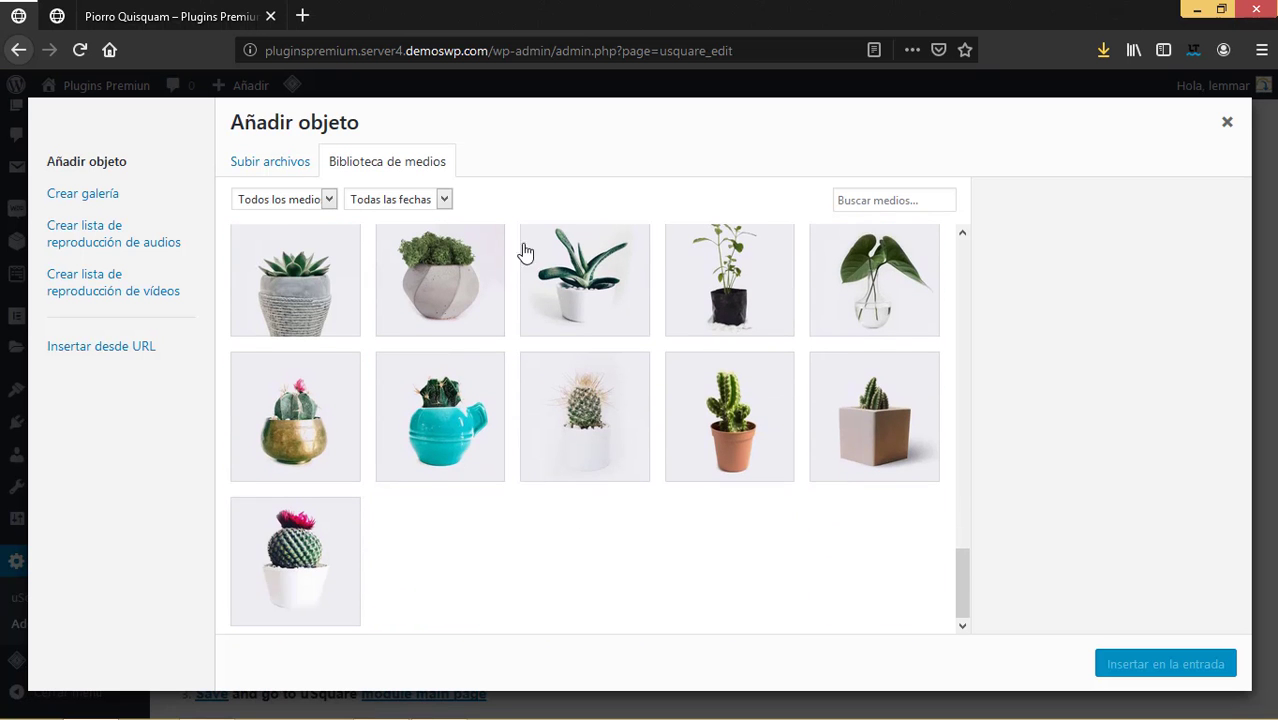
{"action": "left_click", "coordinate": [1227, 122]}
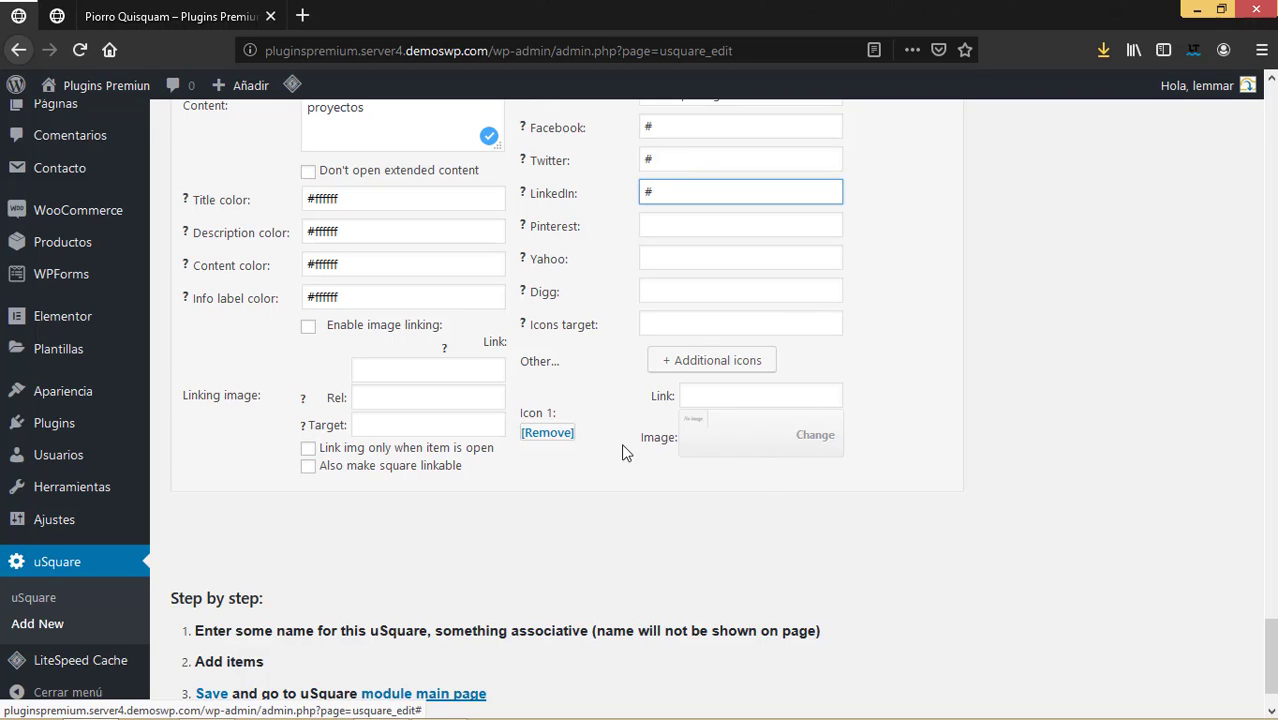
{"action": "left_click", "coordinate": [556, 433]}
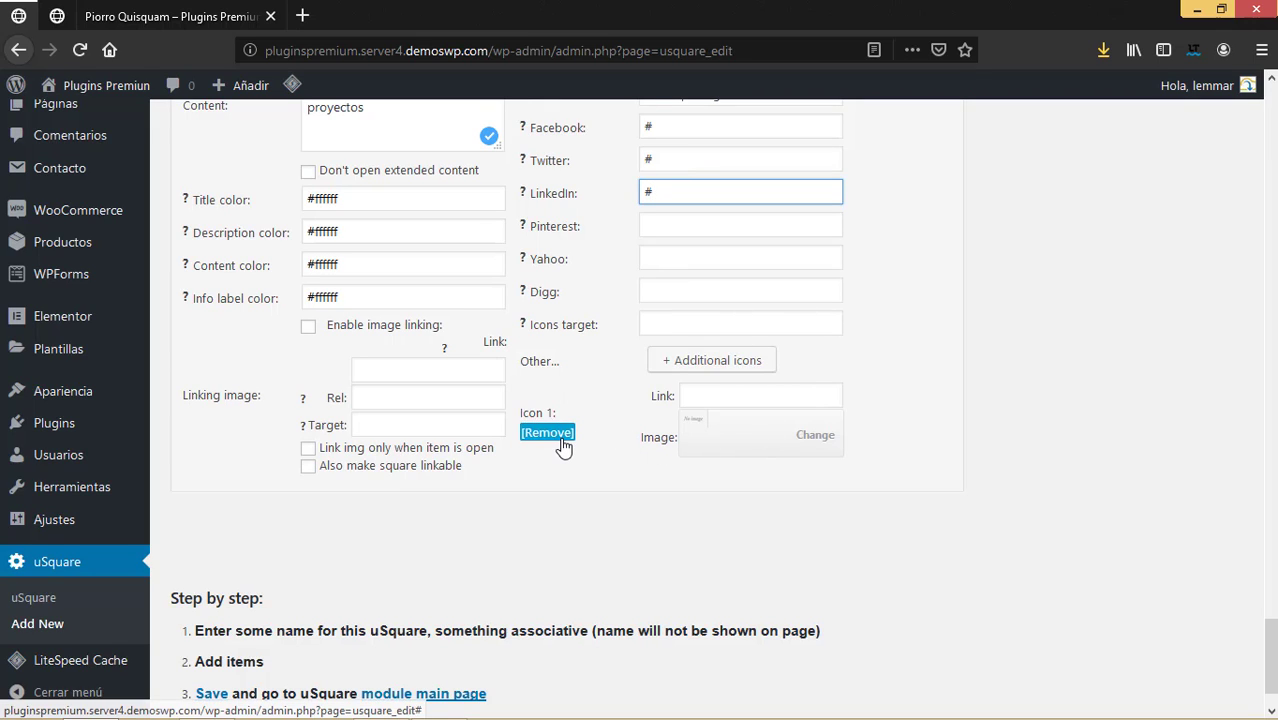
{"action": "scroll", "coordinate": [695, 508], "scroll_direction": "down", "scroll_amount": 1}
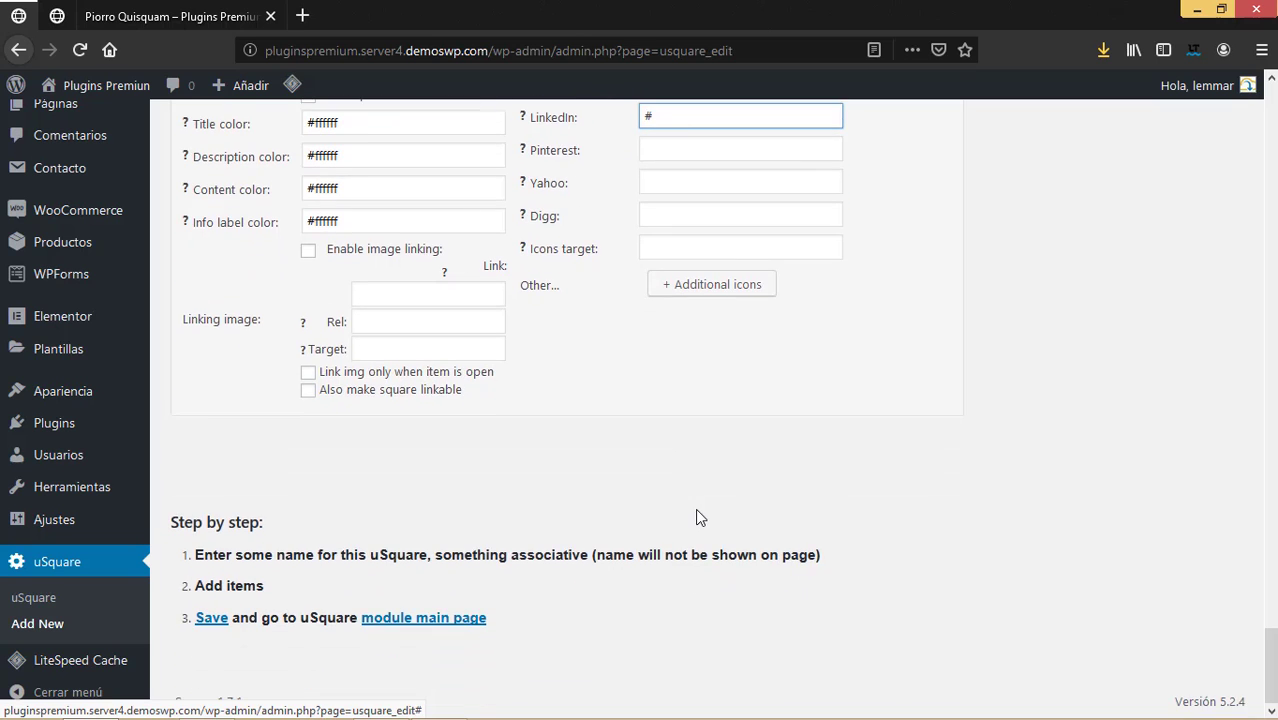
Collapse Items 6, 5 and 4 of the Ejemplo grid to their header rows.
{"action": "scroll", "coordinate": [695, 508], "scroll_direction": "up", "scroll_amount": 5}
{"action": "scroll", "coordinate": [698, 512], "scroll_direction": "up", "scroll_amount": 5}
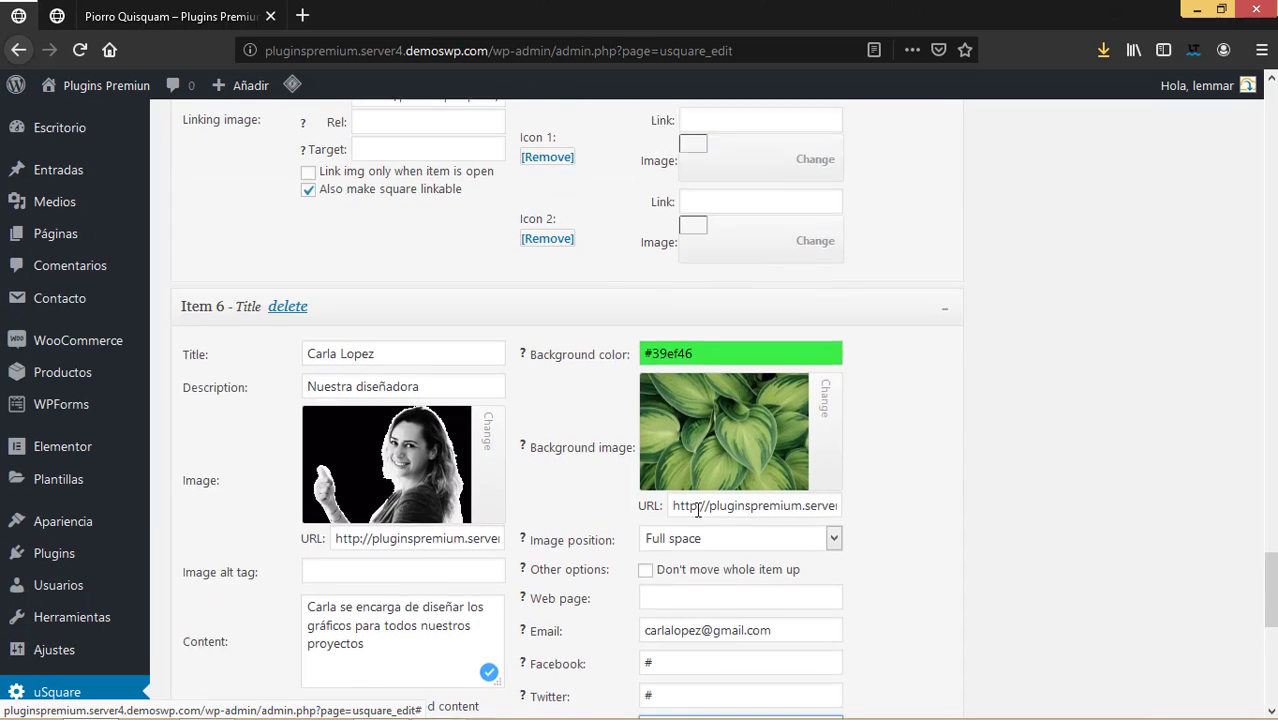
{"action": "scroll", "coordinate": [697, 509], "scroll_direction": "up", "scroll_amount": 20}
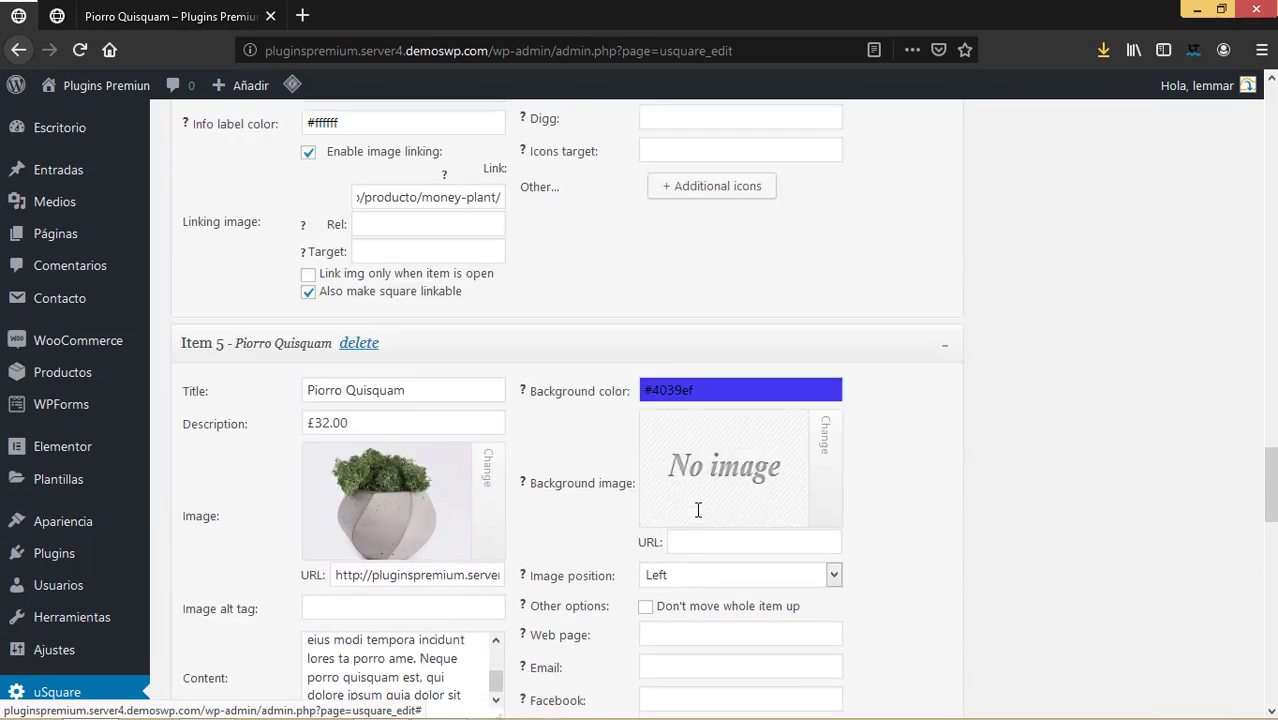
{"action": "scroll", "coordinate": [697, 514], "scroll_direction": "up", "scroll_amount": 20}
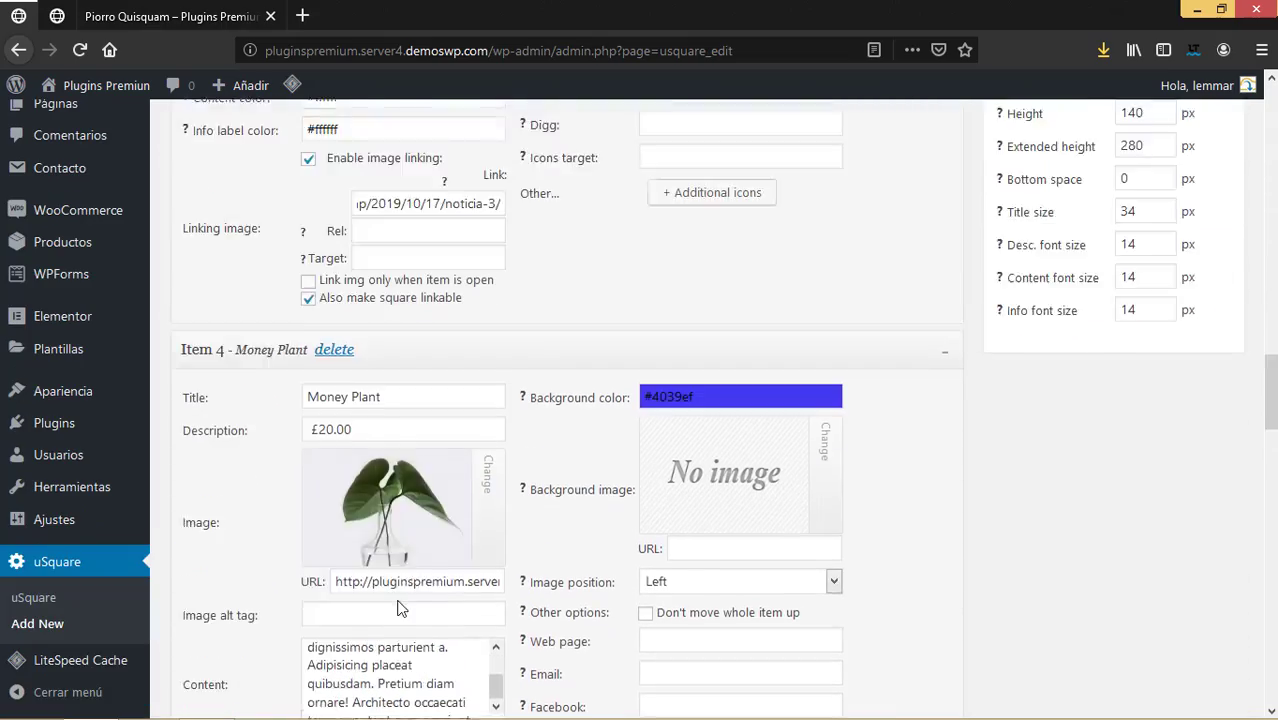
{"action": "scroll", "coordinate": [398, 608], "scroll_direction": "down", "scroll_amount": 20}
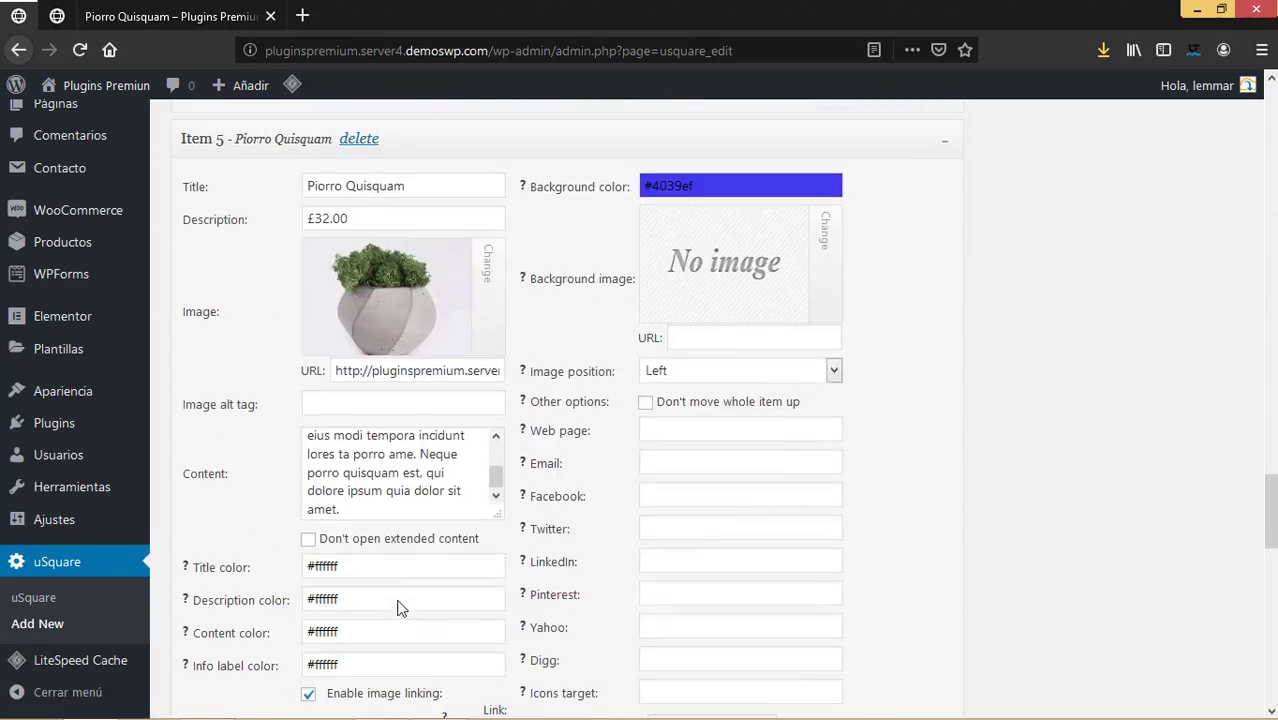
{"action": "scroll", "coordinate": [400, 595], "scroll_direction": "up", "scroll_amount": 13}
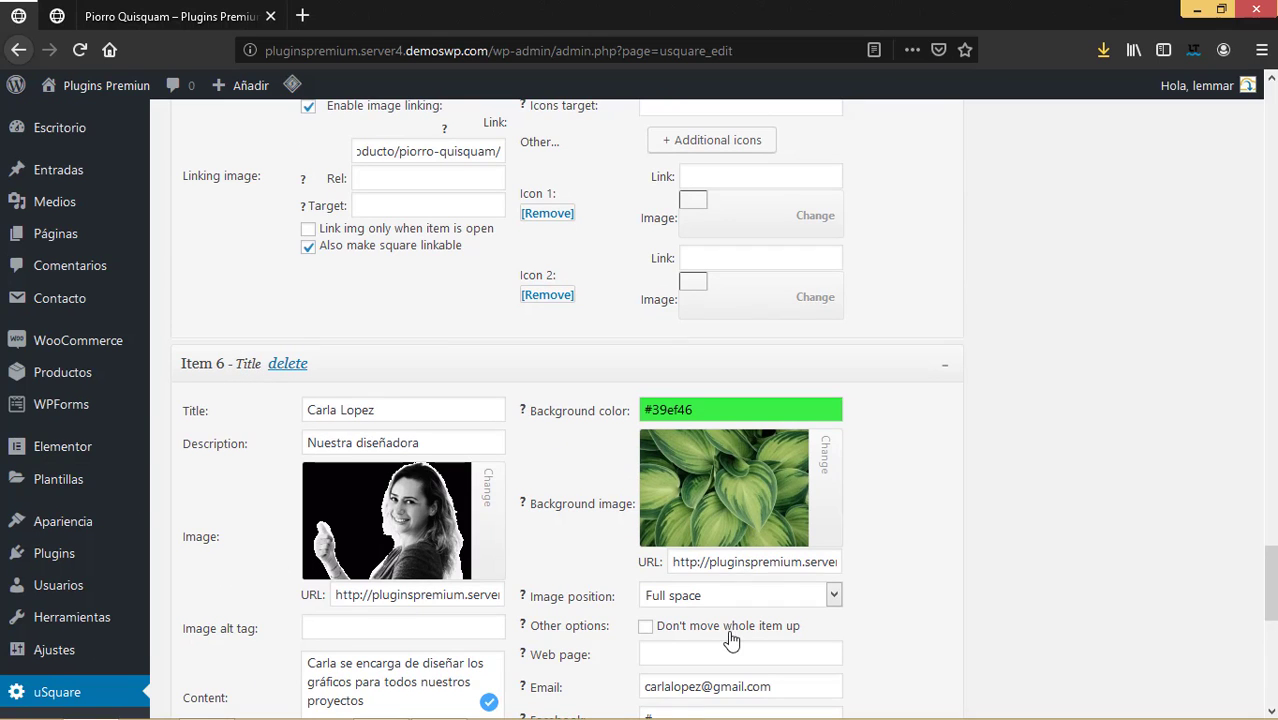
{"action": "scroll", "coordinate": [735, 635], "scroll_direction": "down", "scroll_amount": 2}
{"action": "scroll", "coordinate": [801, 585], "scroll_direction": "up", "scroll_amount": 9}
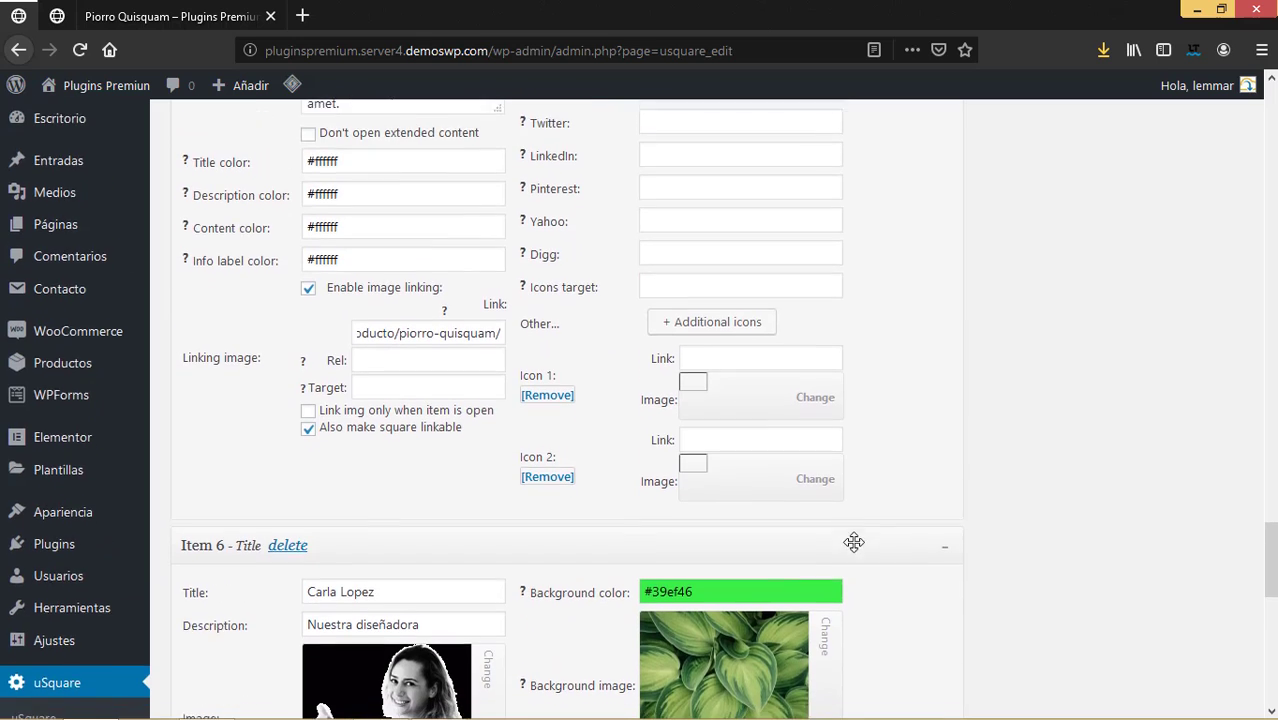
{"action": "scroll", "coordinate": [850, 619], "scroll_direction": "down", "scroll_amount": 7}
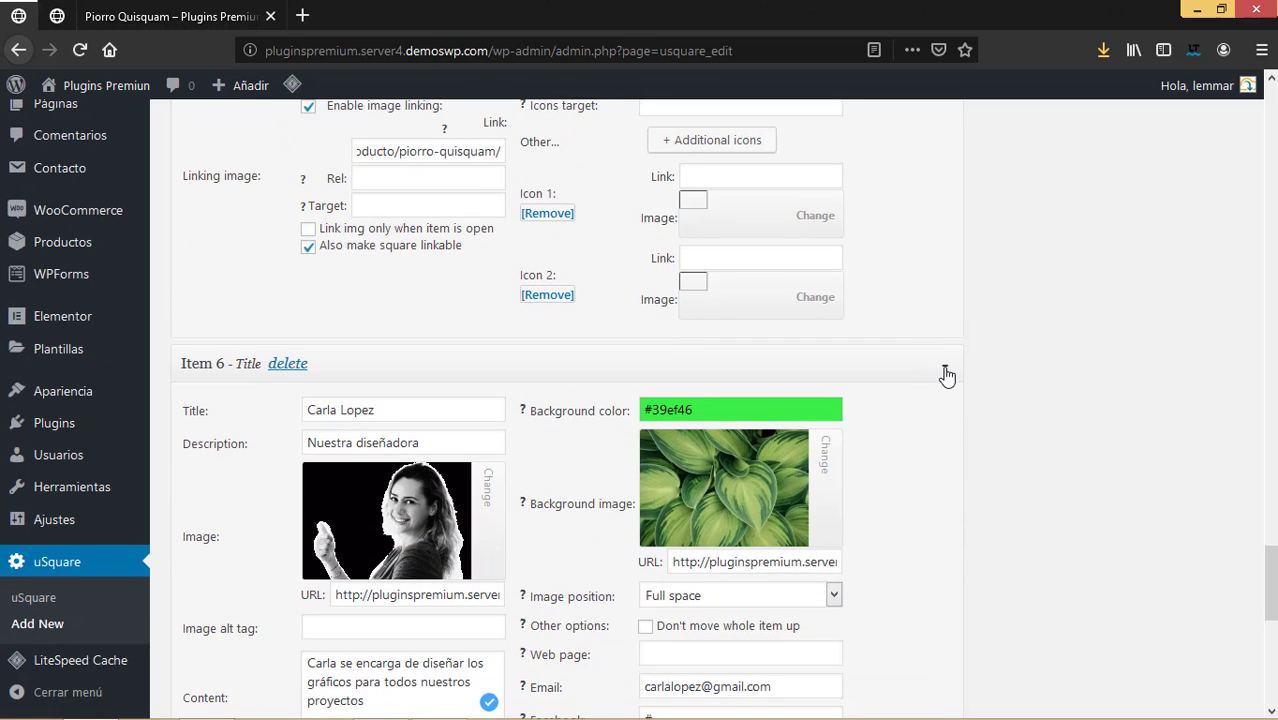
{"action": "left_click", "coordinate": [944, 370]}
{"action": "scroll", "coordinate": [933, 434], "scroll_direction": "up", "scroll_amount": 10}
{"action": "scroll", "coordinate": [900, 363], "scroll_direction": "up", "scroll_amount": 8}
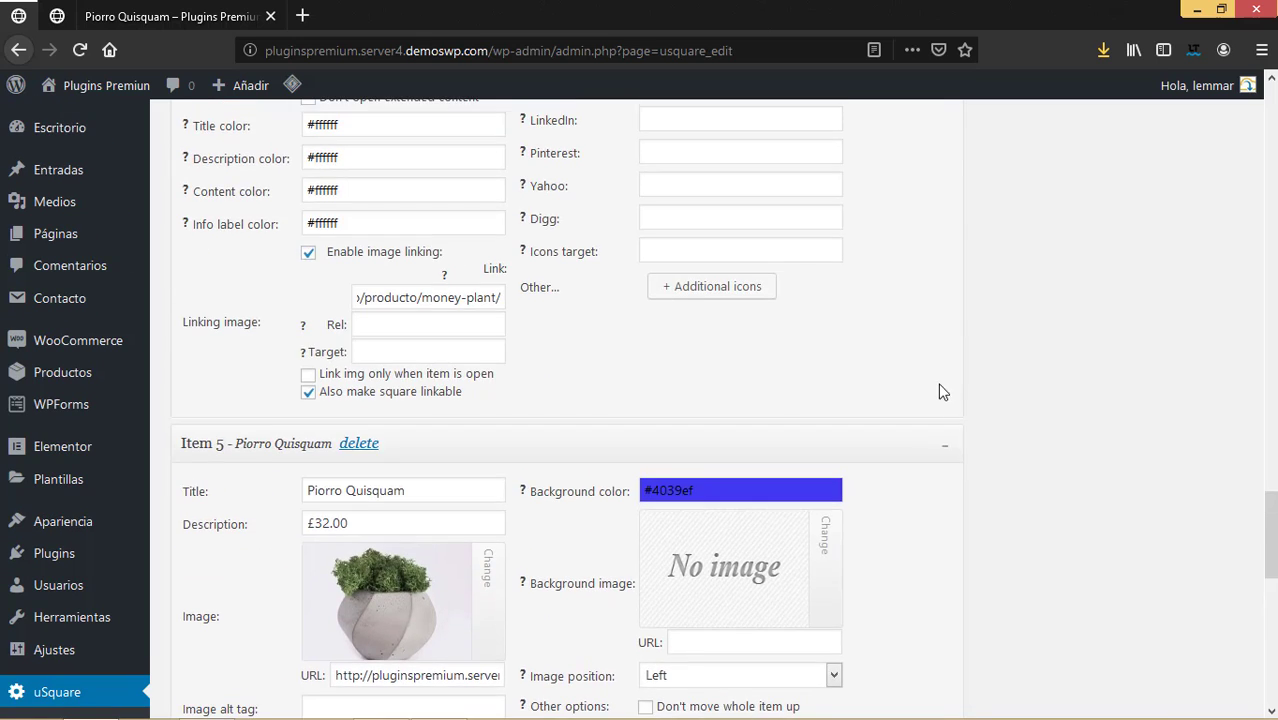
{"action": "left_click", "coordinate": [944, 448]}
{"action": "scroll", "coordinate": [919, 389], "scroll_direction": "up", "scroll_amount": 15}
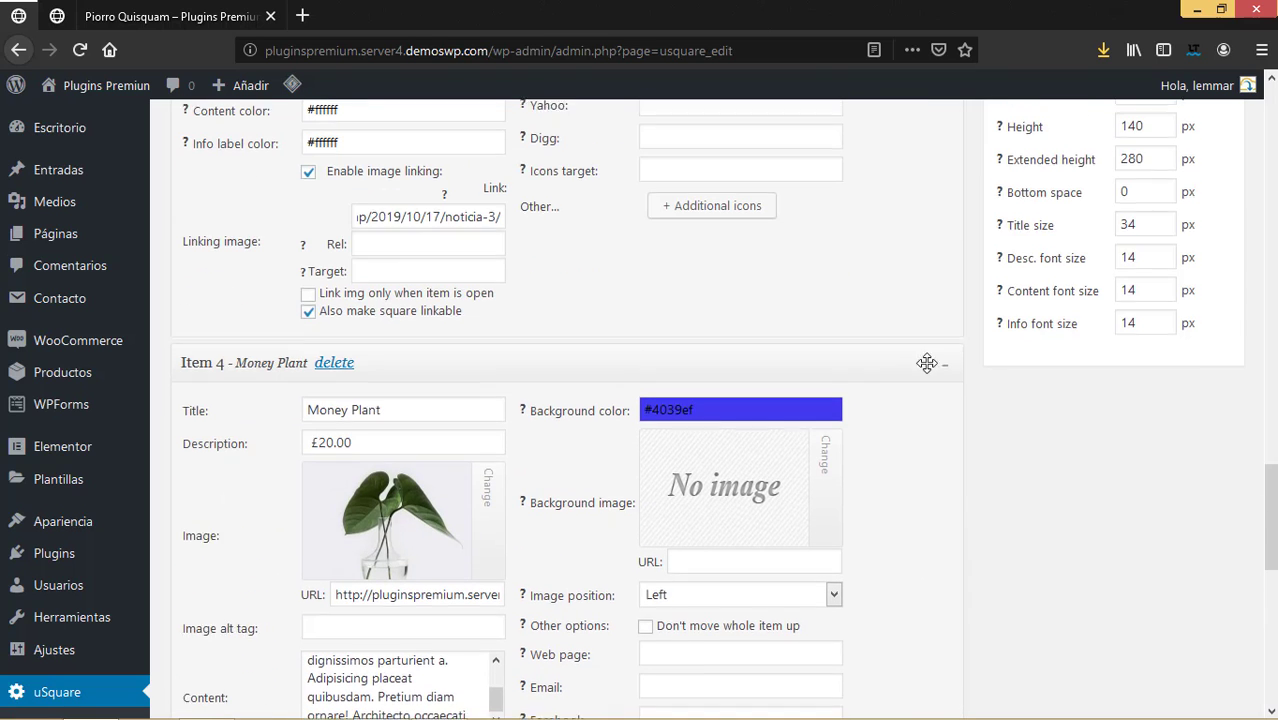
{"action": "left_click", "coordinate": [944, 288]}
Collapse Items 3, 2 and 1 so every item shows only its header.
{"action": "scroll", "coordinate": [942, 399], "scroll_direction": "up", "scroll_amount": 10}
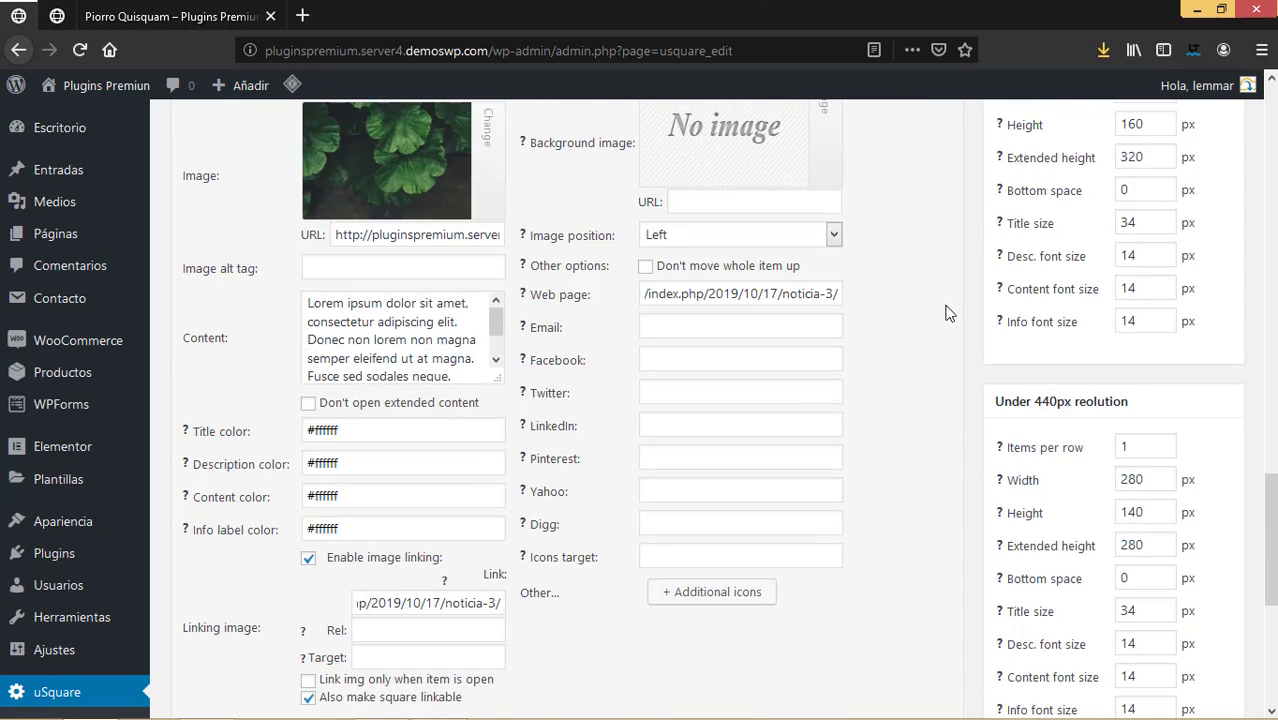
{"action": "left_click", "coordinate": [944, 387]}
{"action": "scroll", "coordinate": [944, 397], "scroll_direction": "up", "scroll_amount": 15}
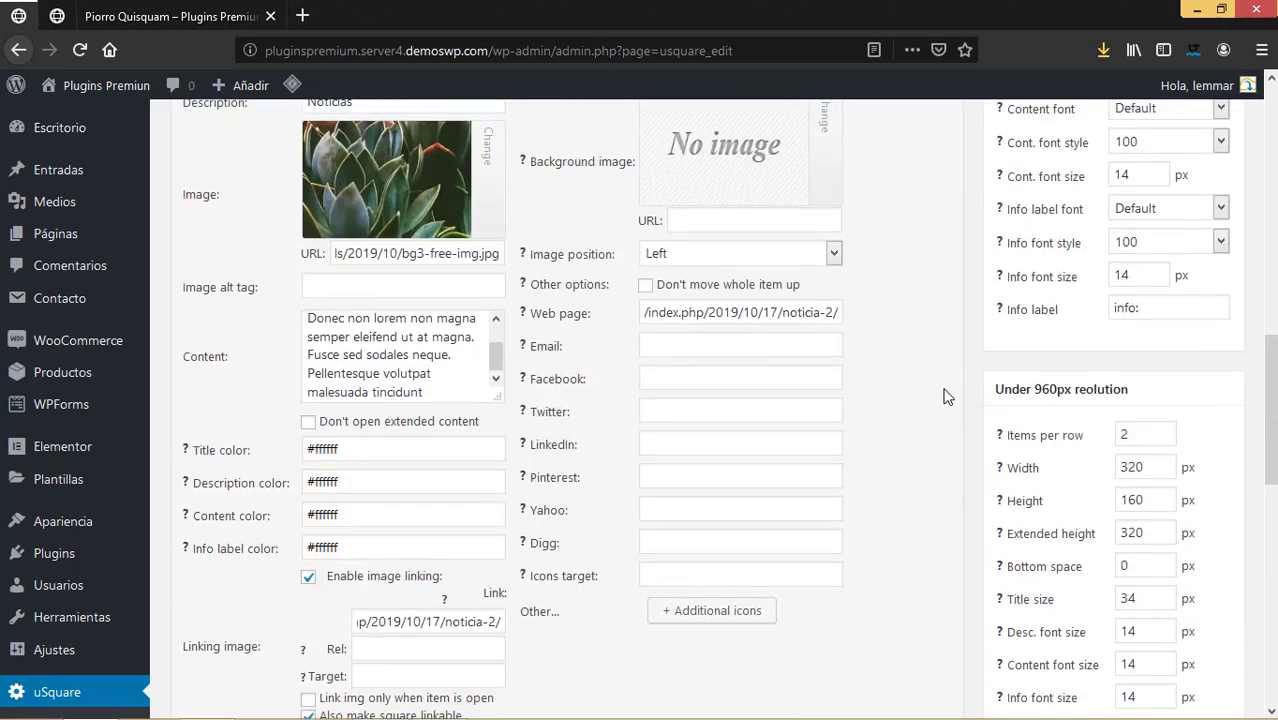
{"action": "scroll", "coordinate": [946, 400], "scroll_direction": "down", "scroll_amount": 10}
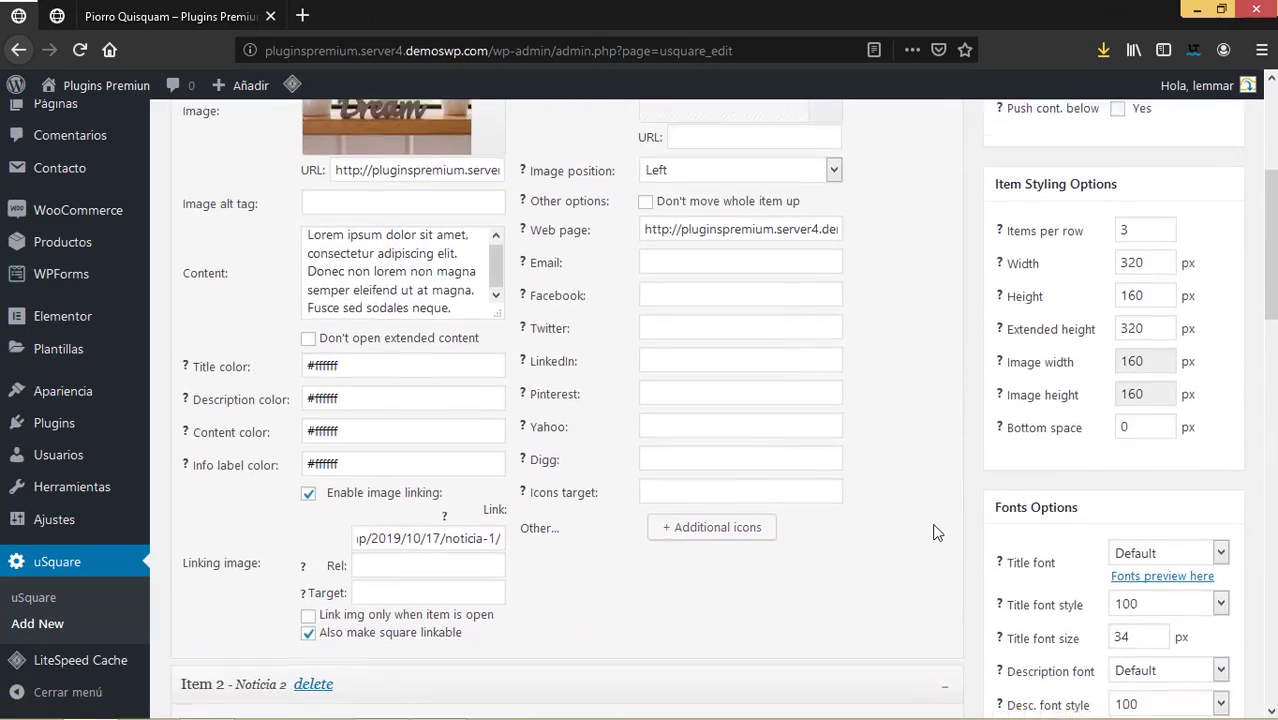
{"action": "left_click", "coordinate": [949, 312]}
{"action": "scroll", "coordinate": [941, 390], "scroll_direction": "up", "scroll_amount": 10}
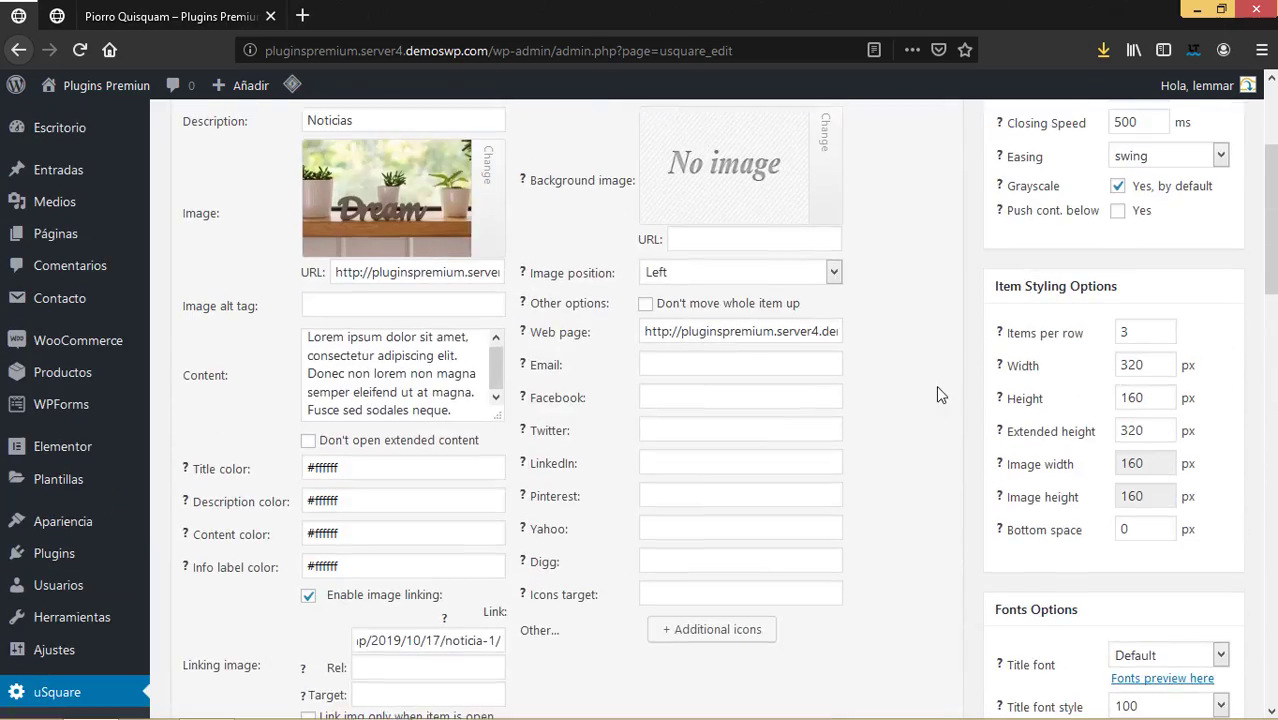
{"action": "left_click", "coordinate": [950, 280]}
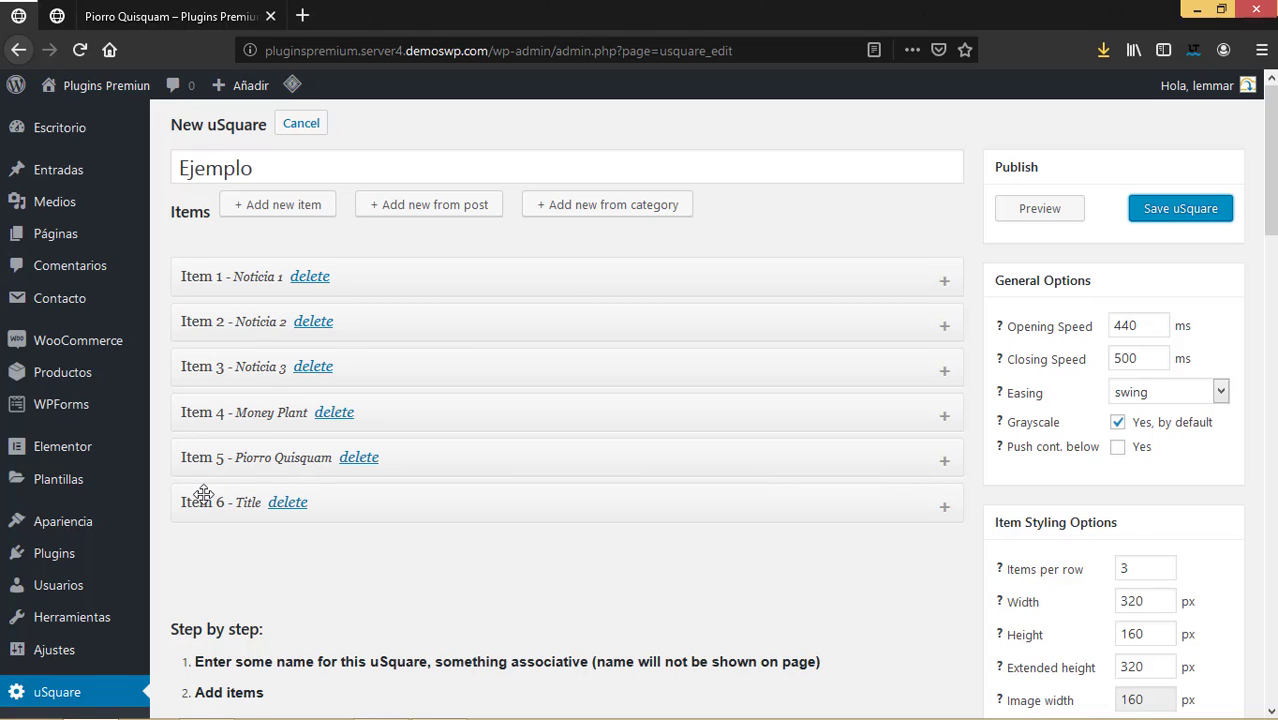
Move Item 6 between Item 3 and Item 4, giving the order 1, 2, 3, 6, 4, 5.
{"action": "left_click_drag", "start_coordinate": [203, 494], "coordinate": [200, 420]}
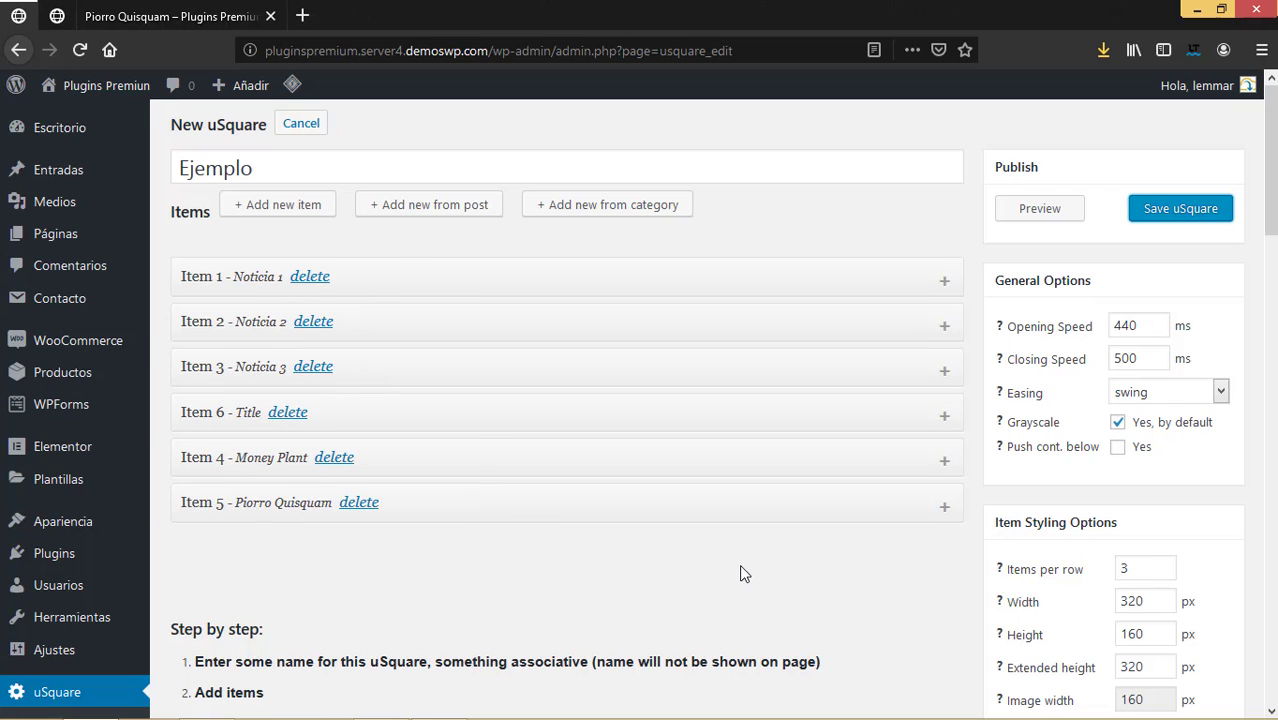
{"action": "scroll", "coordinate": [740, 566], "scroll_direction": "down", "scroll_amount": 5}
{"action": "scroll", "coordinate": [740, 566], "scroll_direction": "up", "scroll_amount": 5}
Turn on Push cont. below in General Options.
{"action": "left_click", "coordinate": [1119, 449]}
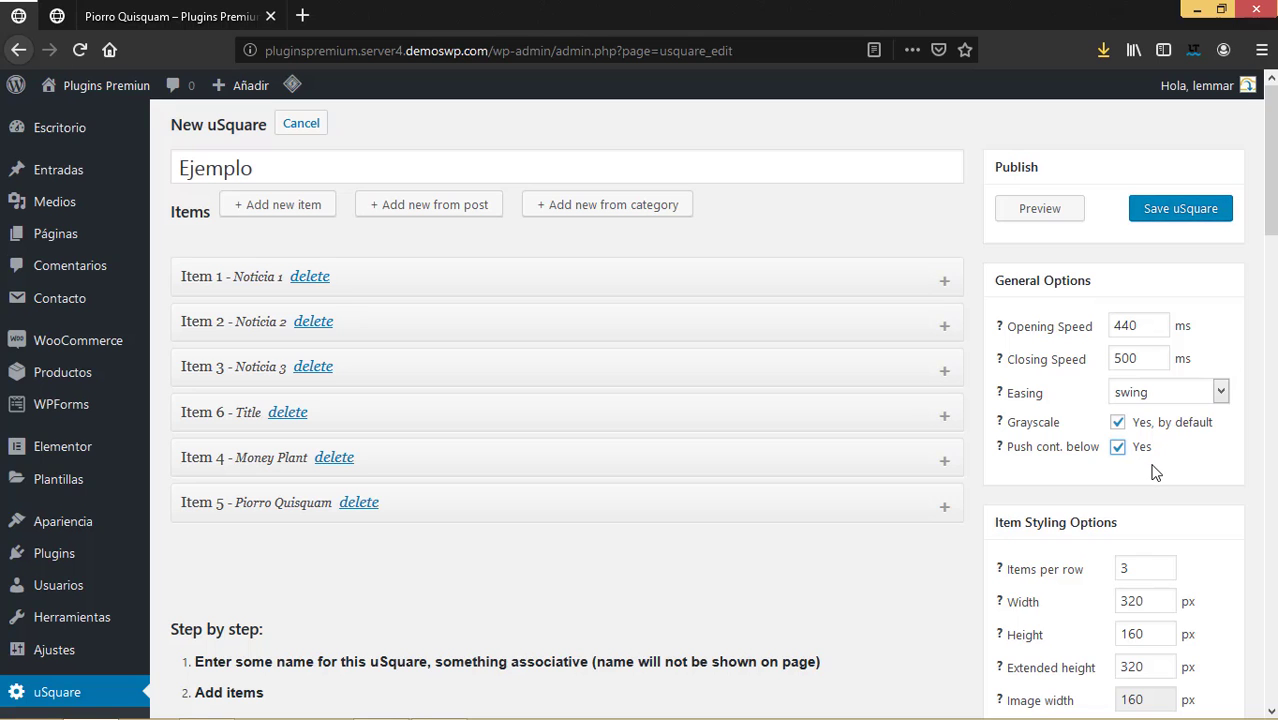
{"action": "scroll", "coordinate": [1155, 470], "scroll_direction": "down", "scroll_amount": 3}
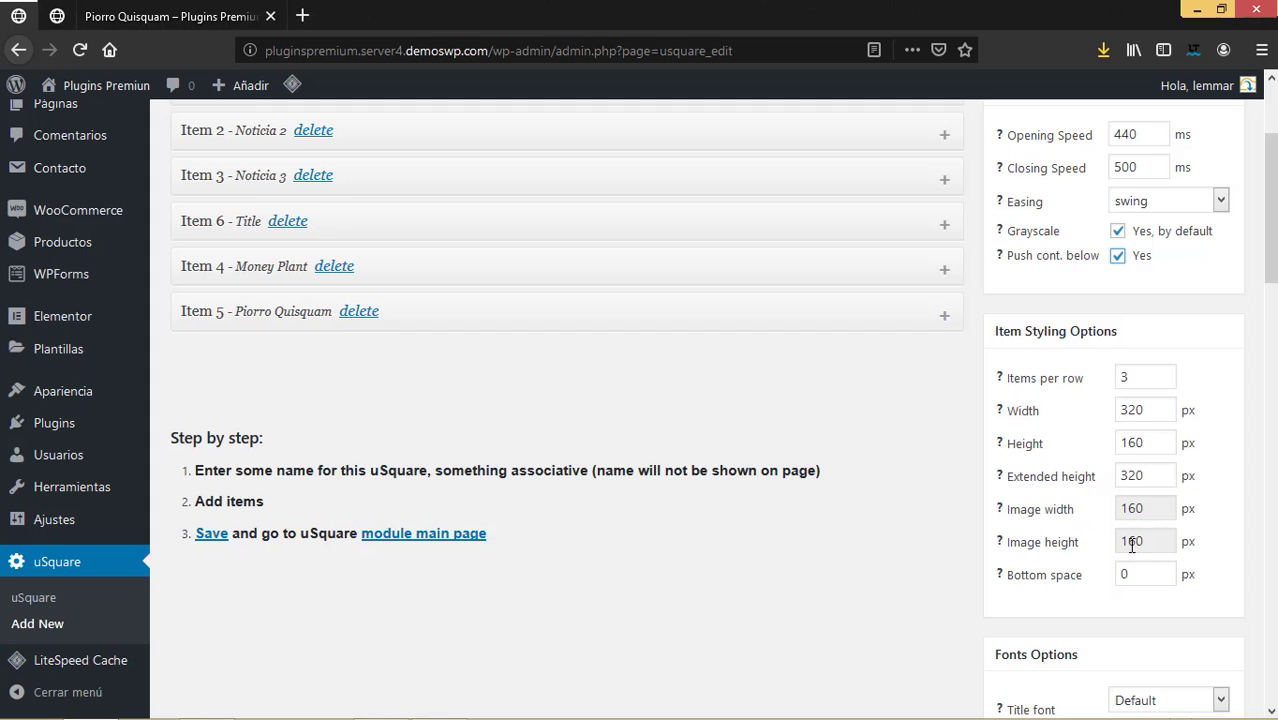
{"action": "scroll", "coordinate": [1056, 516], "scroll_direction": "down", "scroll_amount": 3}
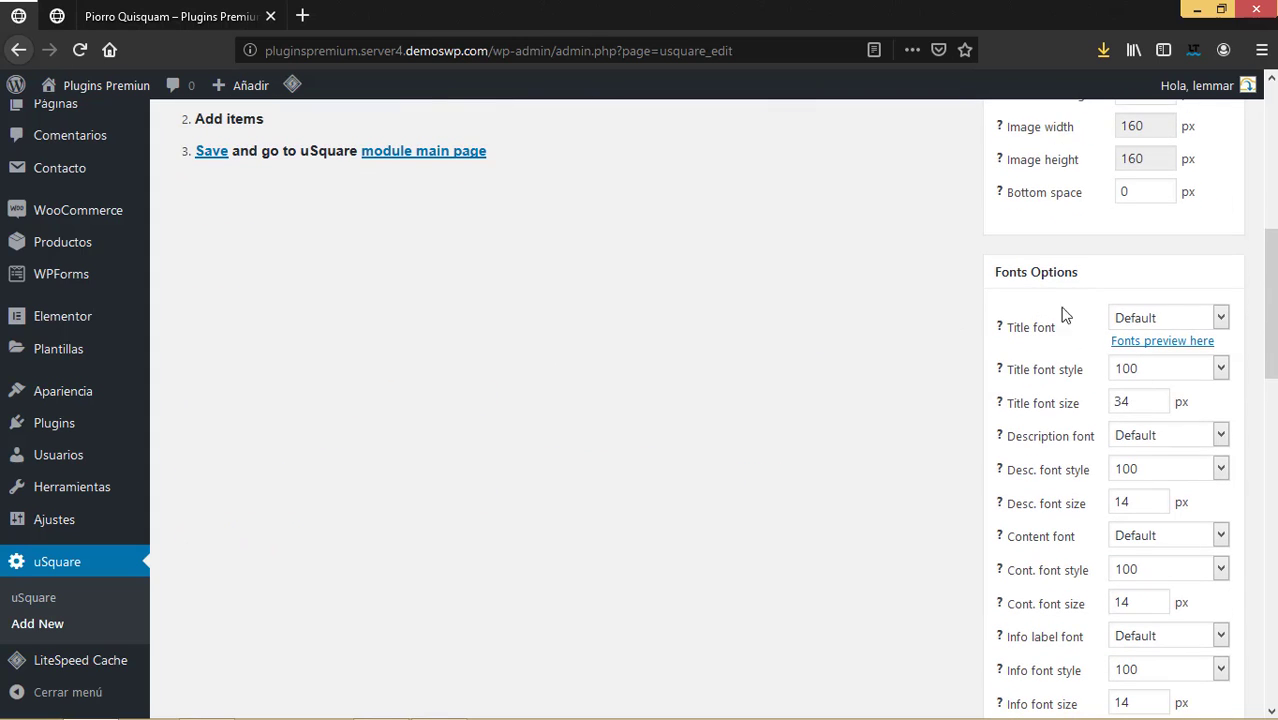
Review the title font and font style options, keeping Default font, style 100 and size 34.
{"action": "left_click", "coordinate": [1203, 318]}
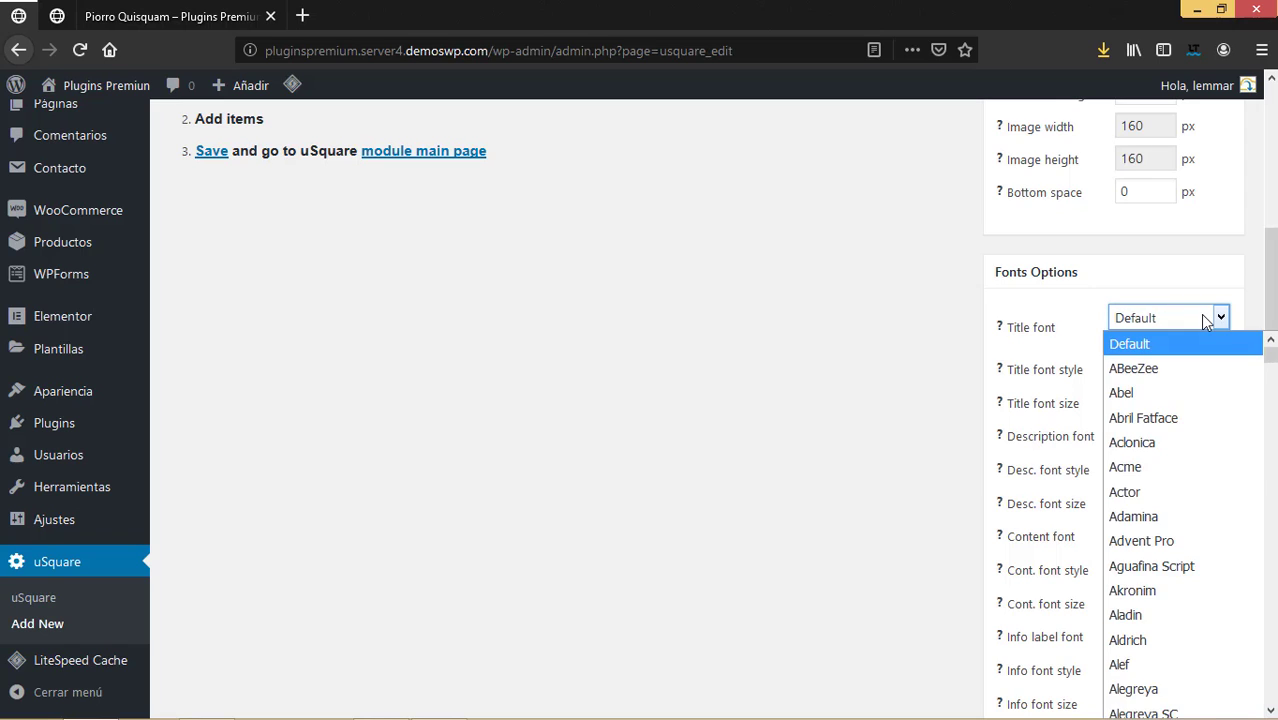
{"action": "left_click", "coordinate": [1203, 318]}
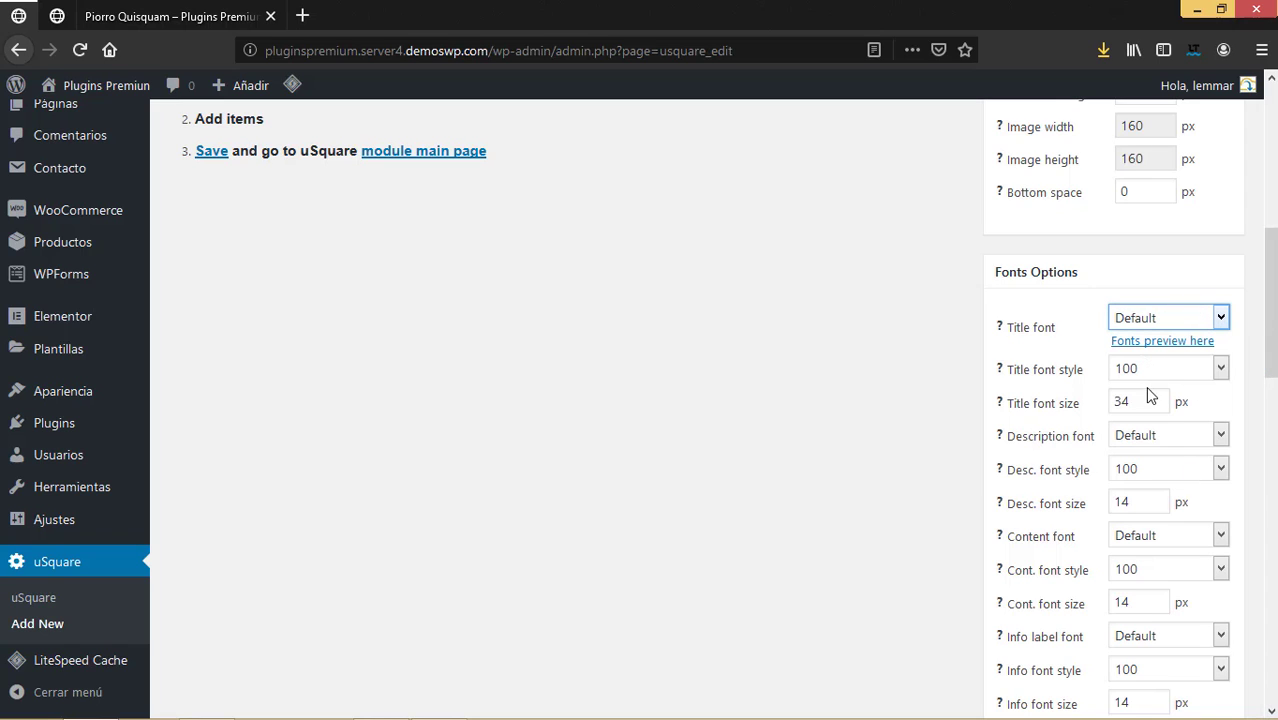
{"action": "scroll", "coordinate": [1163, 468], "scroll_direction": "down", "scroll_amount": 3}
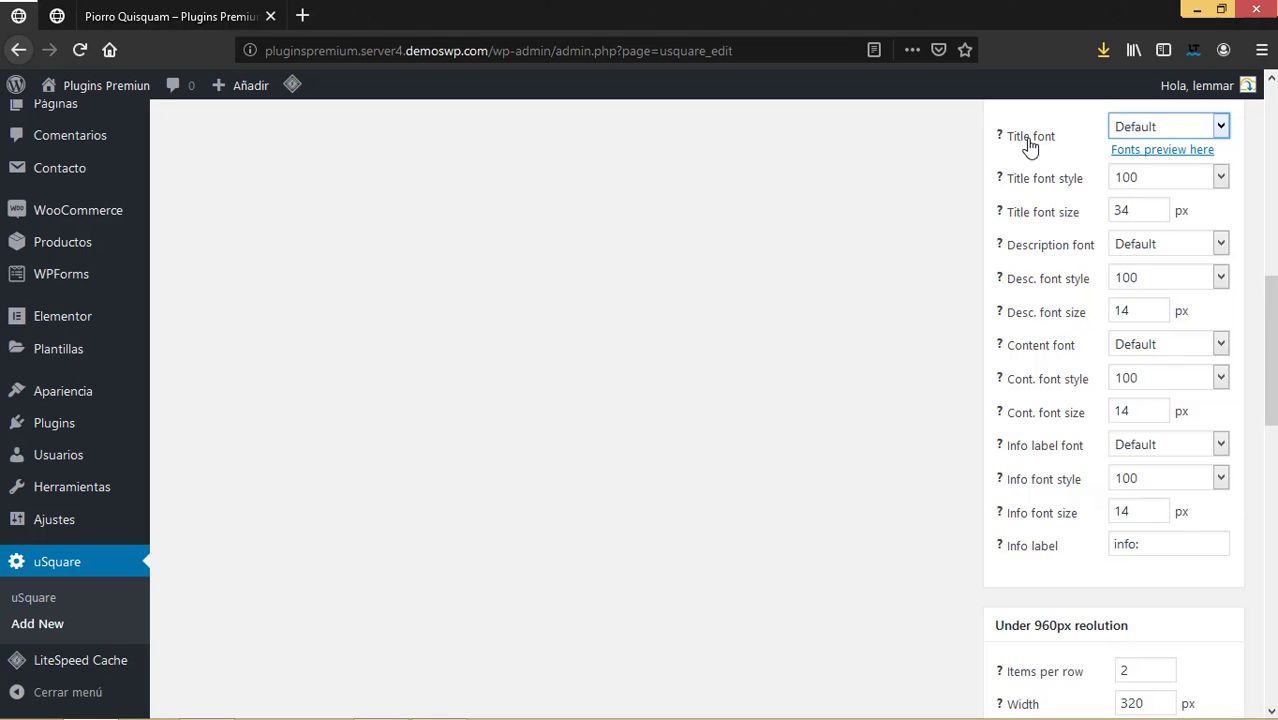
{"action": "left_click", "coordinate": [1167, 178]}
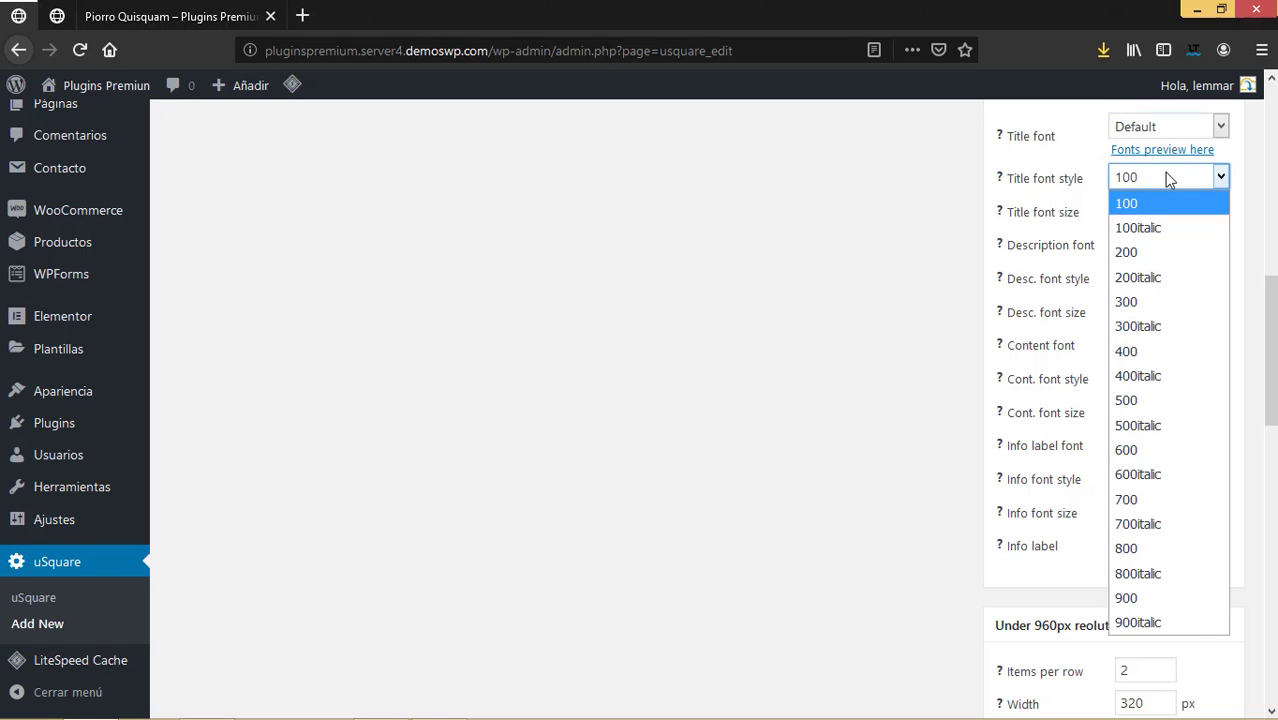
{"action": "left_click", "coordinate": [1167, 178]}
{"action": "double_click", "coordinate": [1128, 211]}
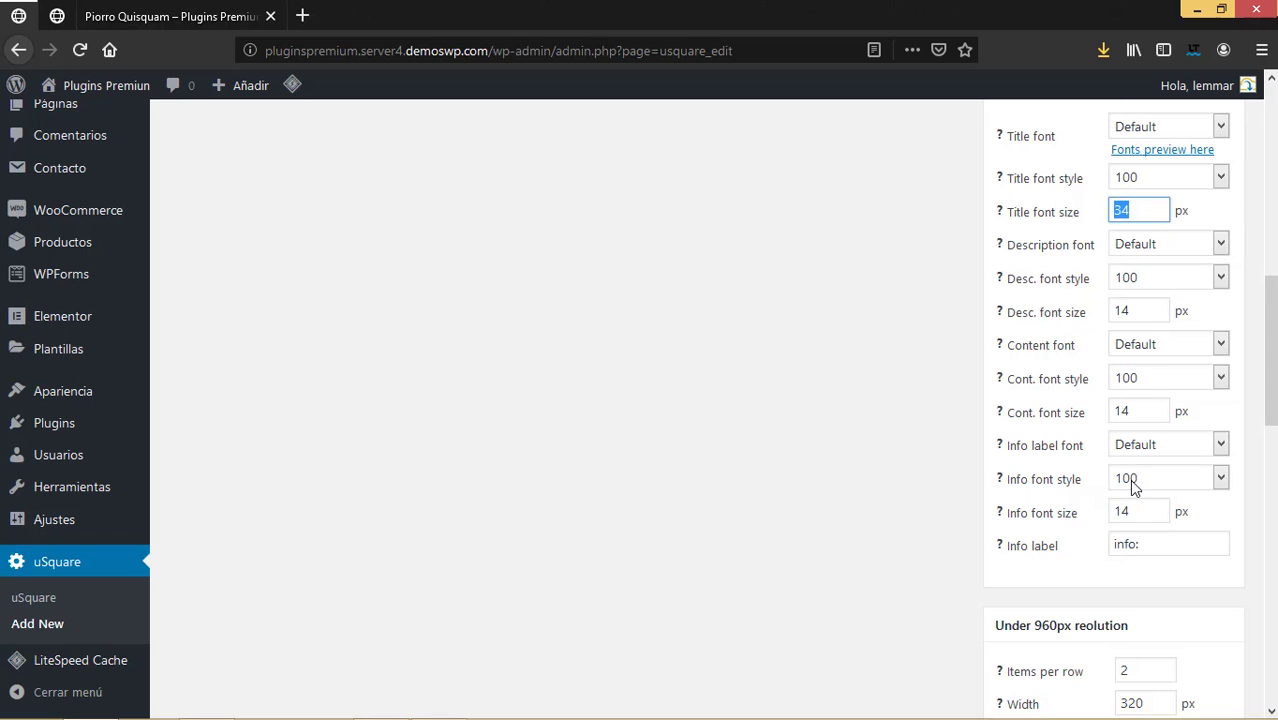
{"action": "scroll", "coordinate": [1133, 482], "scroll_direction": "down", "scroll_amount": 4}
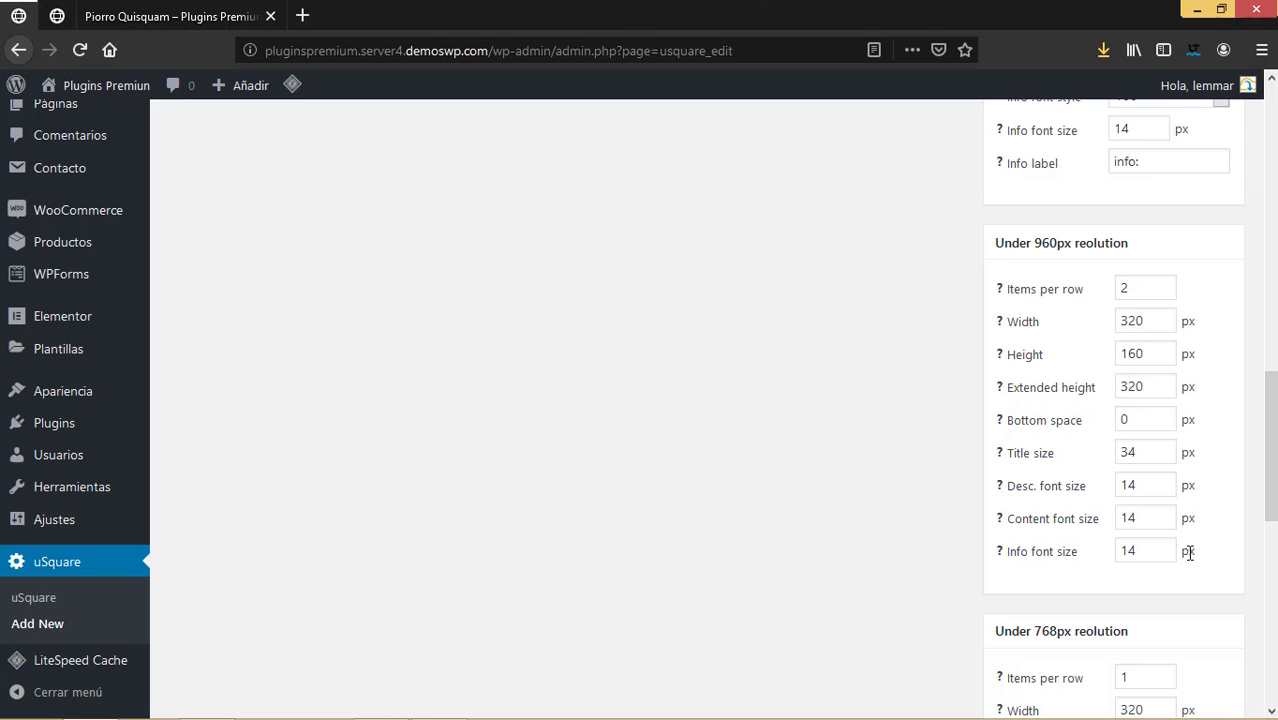
Review the Ejemplo grid's resolution options, then save the uSquare.
{"action": "scroll", "coordinate": [1189, 527], "scroll_direction": "down", "scroll_amount": 5}
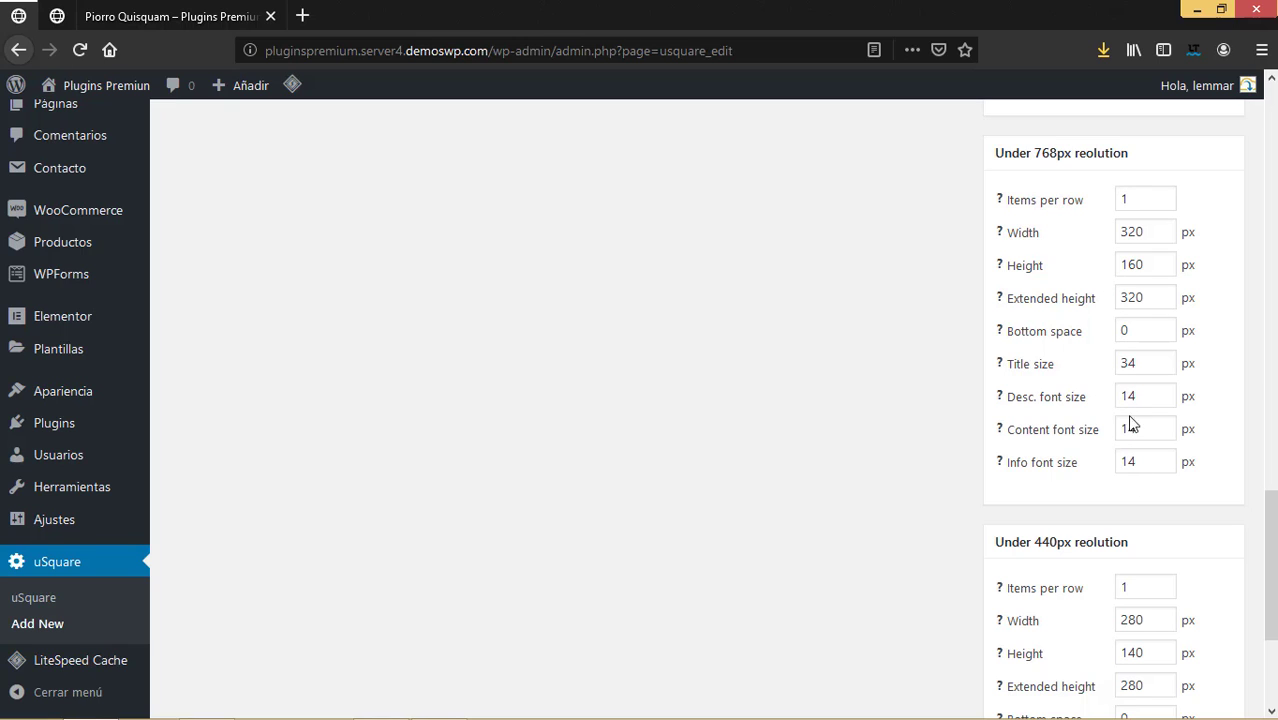
{"action": "scroll", "coordinate": [1137, 462], "scroll_direction": "down", "scroll_amount": 5}
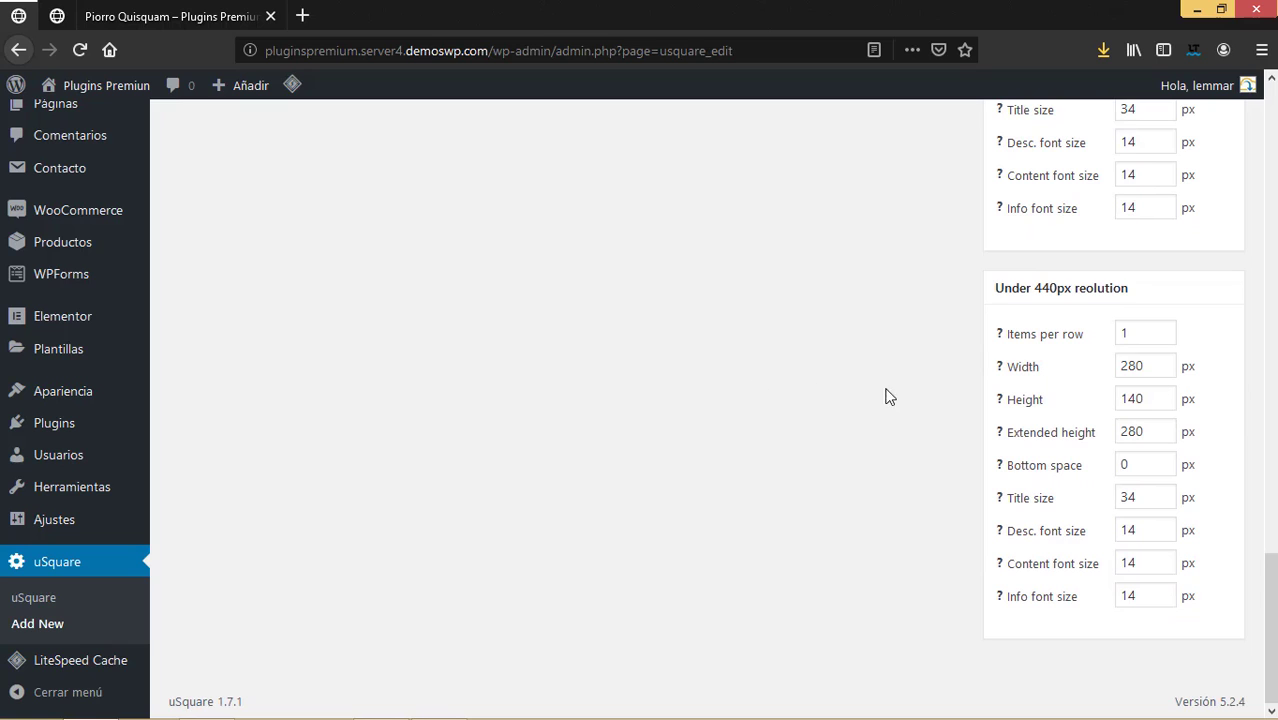
{"action": "scroll", "coordinate": [1001, 350], "scroll_direction": "up", "scroll_amount": 15}
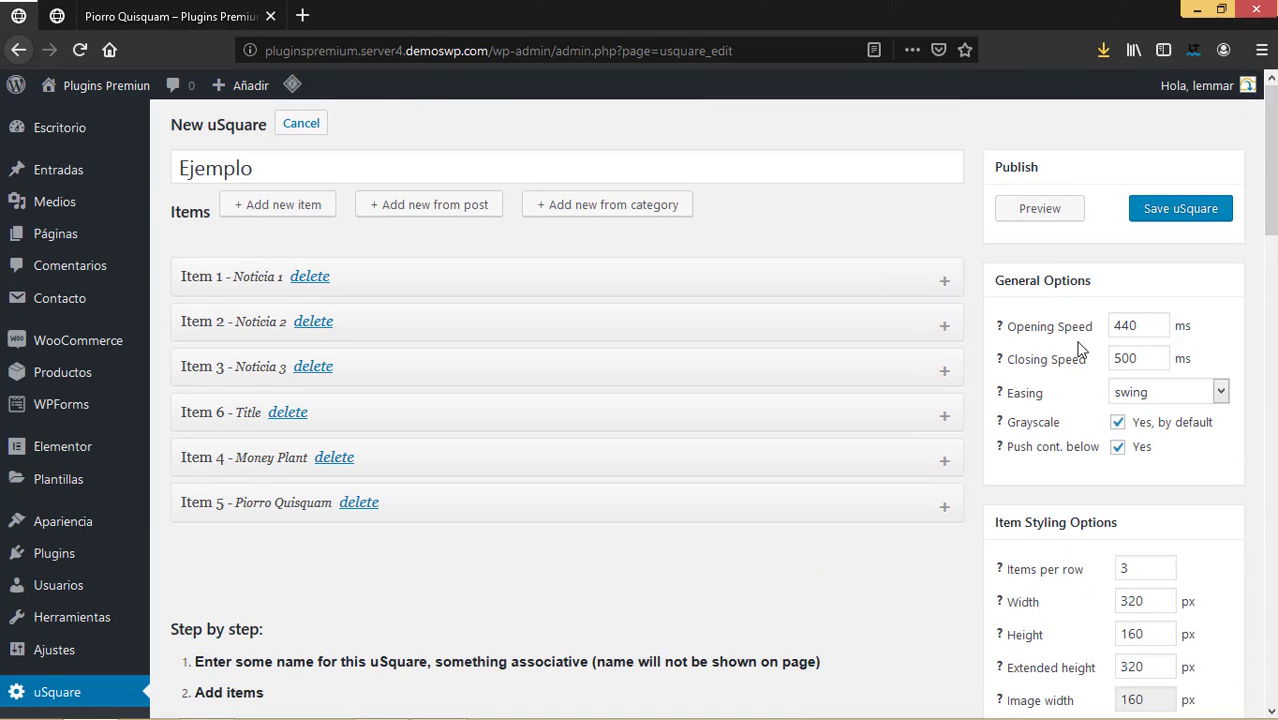
{"action": "left_click", "coordinate": [1200, 213]}
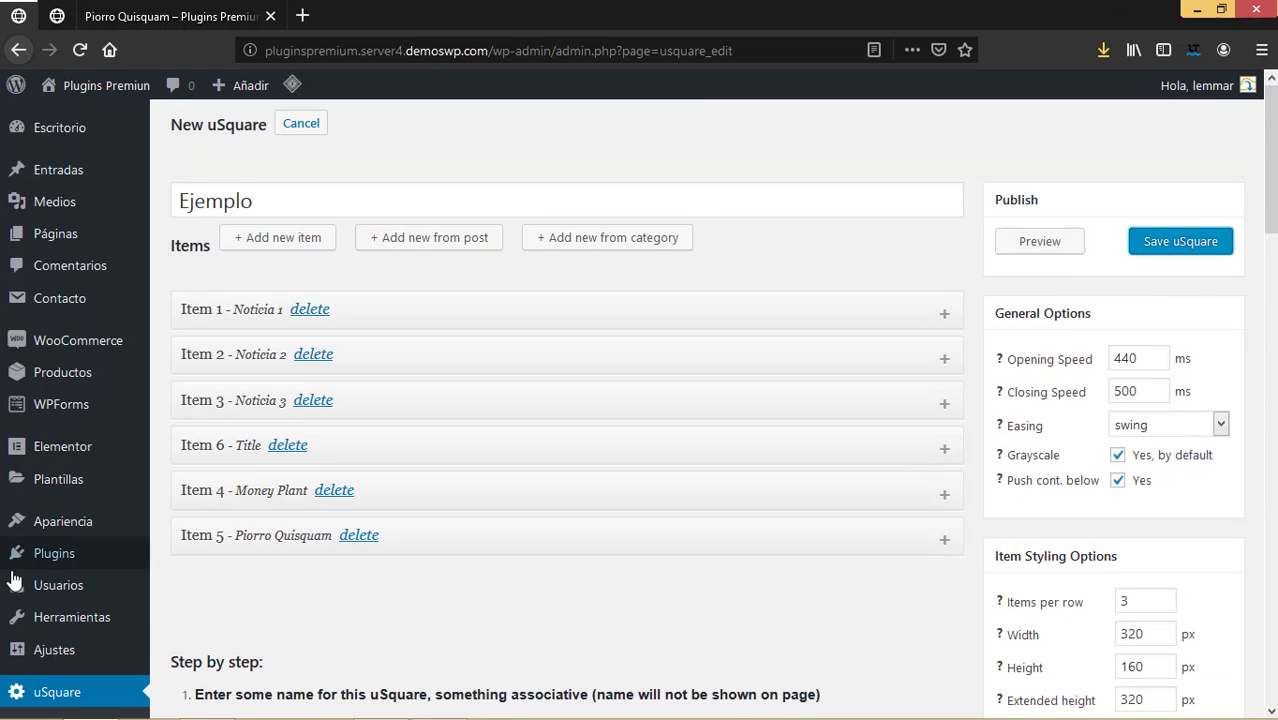
{"action": "scroll", "coordinate": [60, 570], "scroll_direction": "down", "scroll_amount": 3}
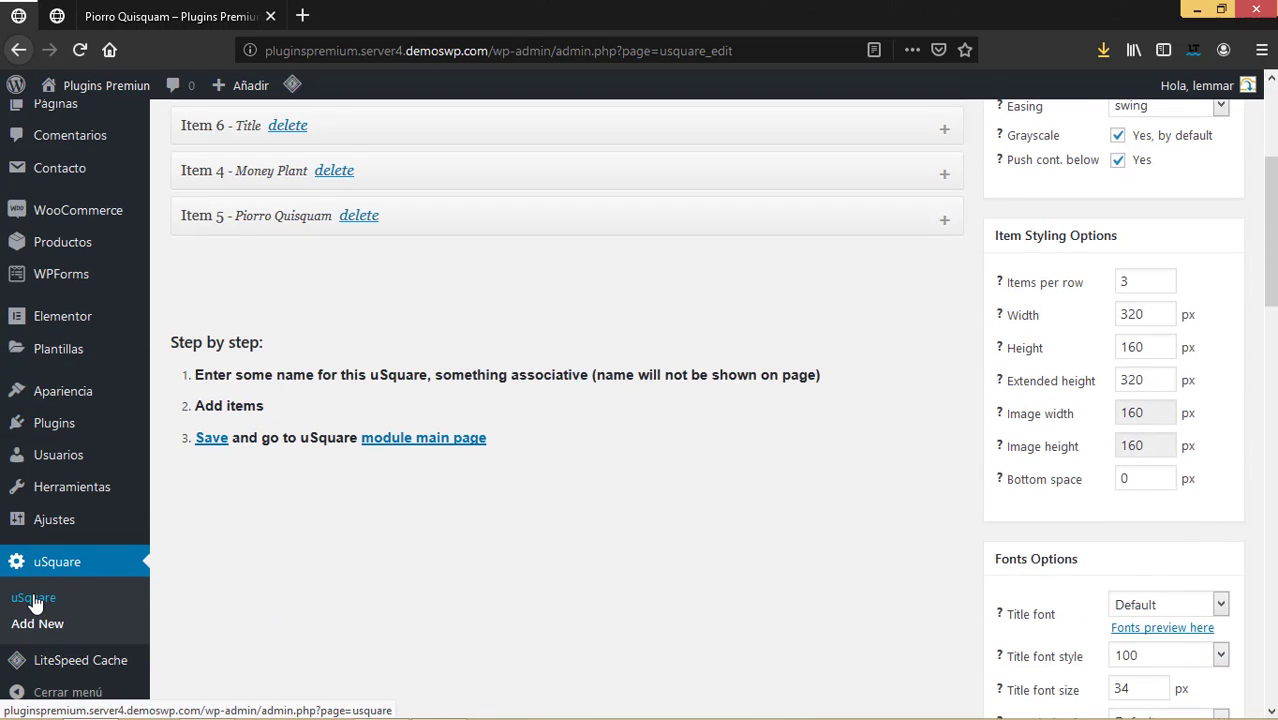
In the uSquares list, copy Ejemplo's shortcode [usquare id="2"].
{"action": "left_click", "coordinate": [34, 599]}
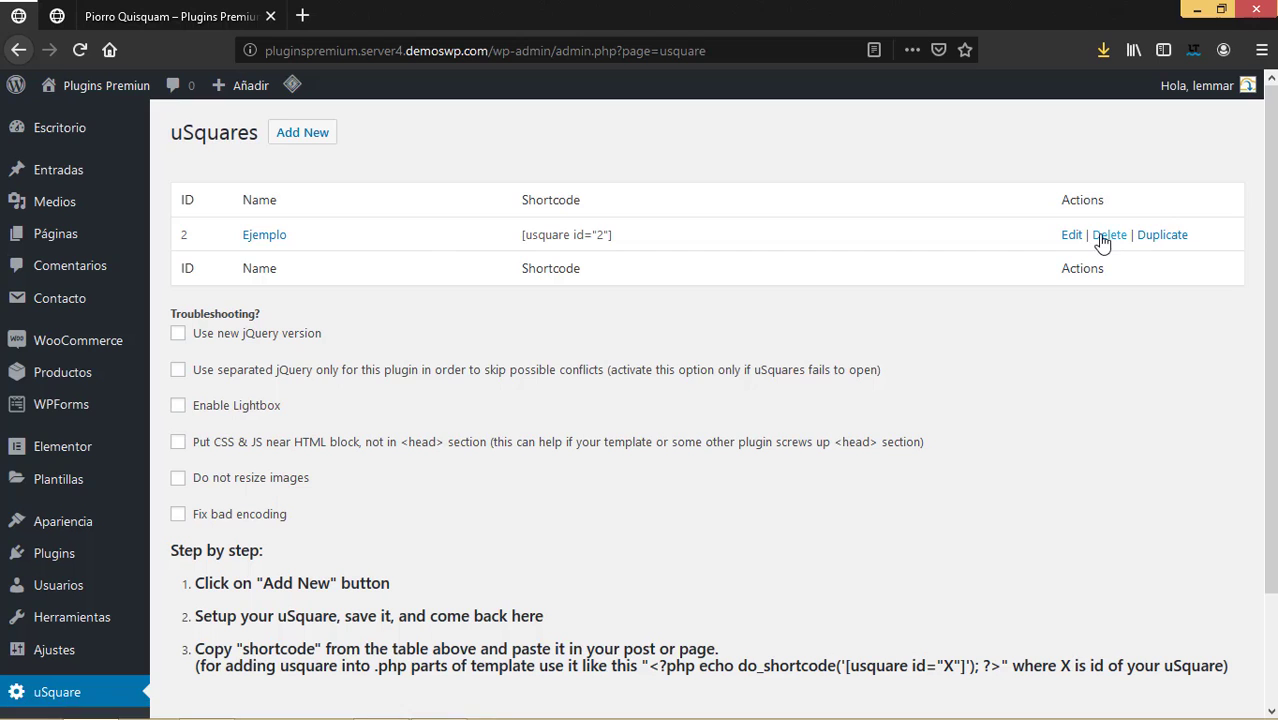
{"action": "left_click_drag", "start_coordinate": [507, 240], "coordinate": [661, 238]}
{"action": "right_click", "coordinate": [595, 233]}
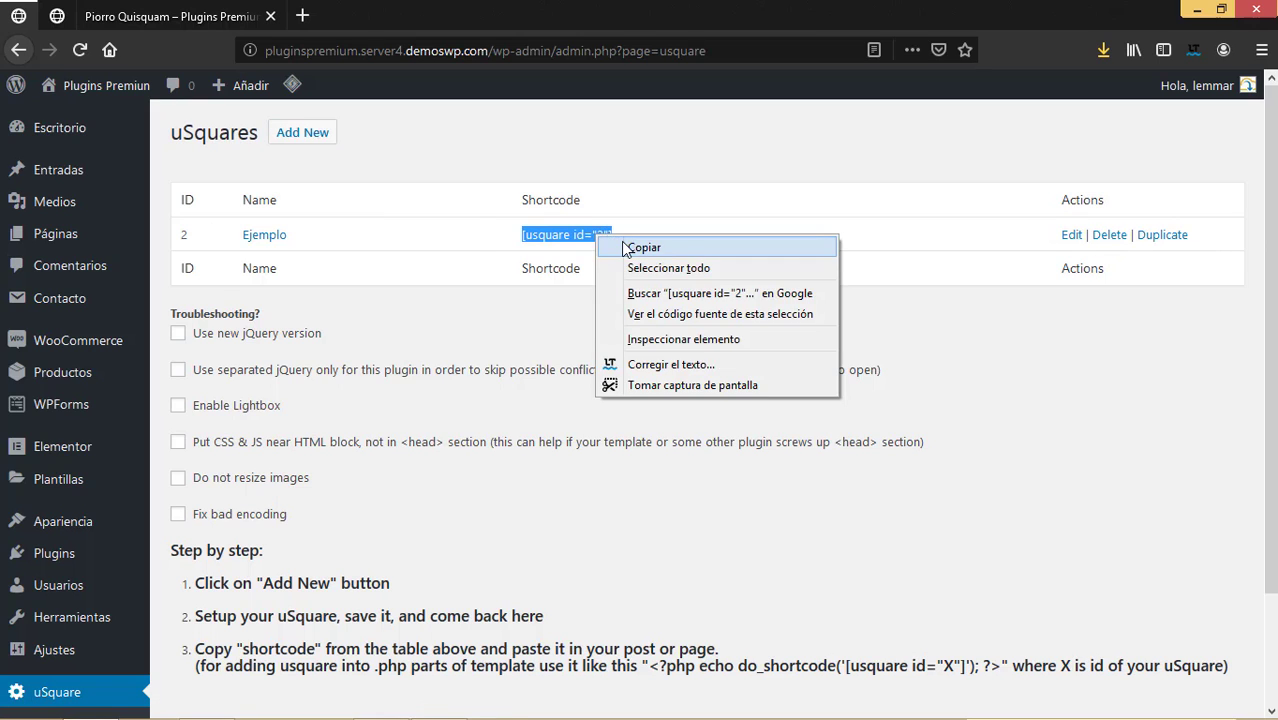
{"action": "left_click", "coordinate": [622, 246]}
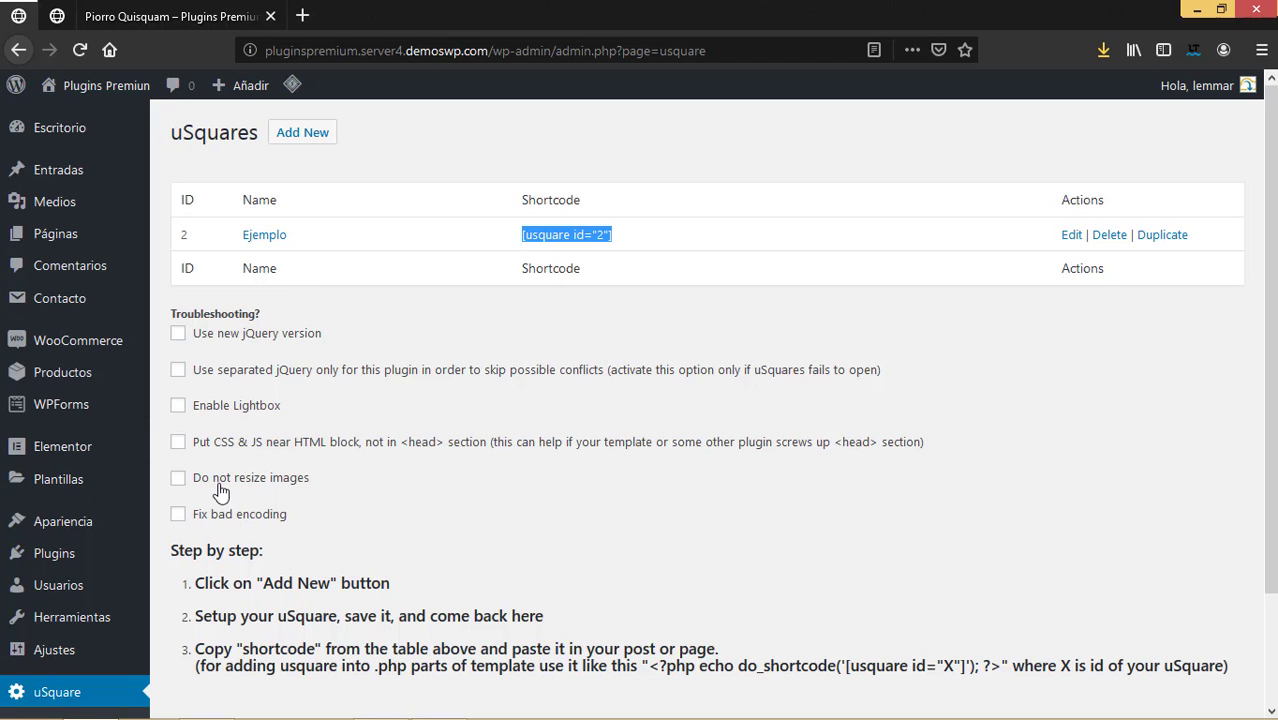
Enable new jQuery version, Lightbox, CSS & JS near HTML block, and Fix bad encoding.
{"action": "left_click", "coordinate": [178, 335]}
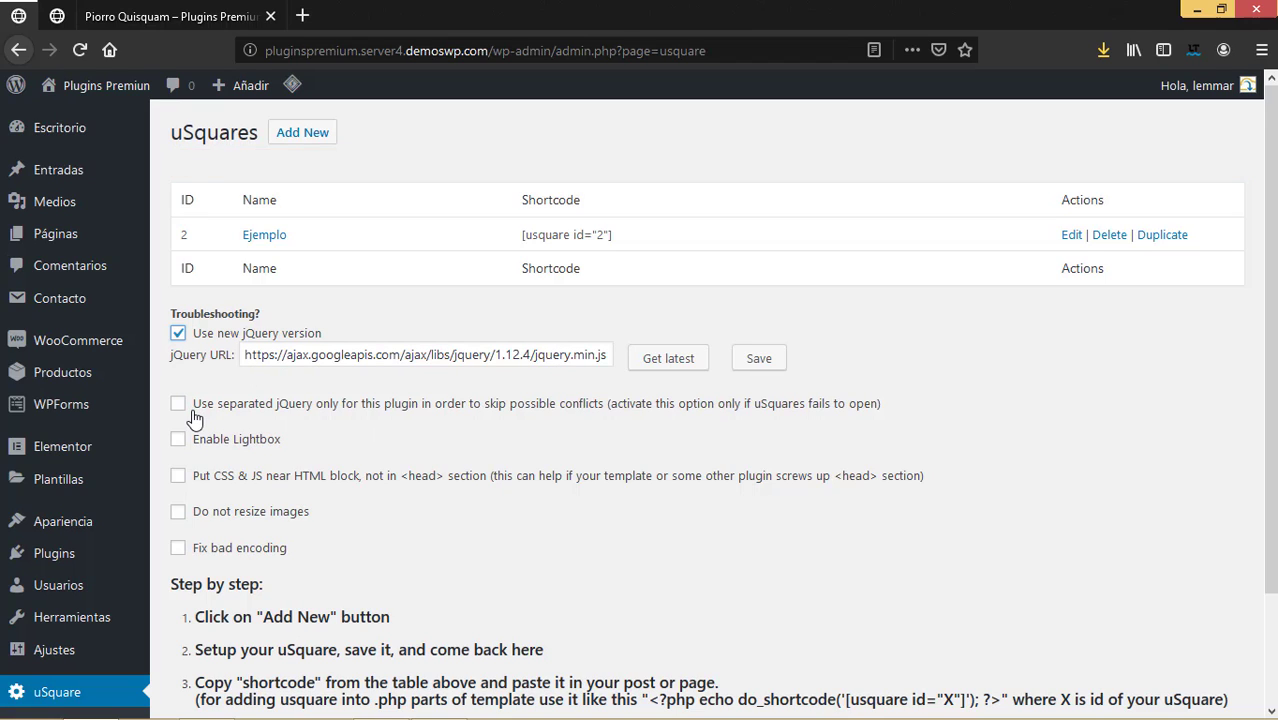
{"action": "left_click", "coordinate": [179, 442]}
{"action": "left_click", "coordinate": [178, 478]}
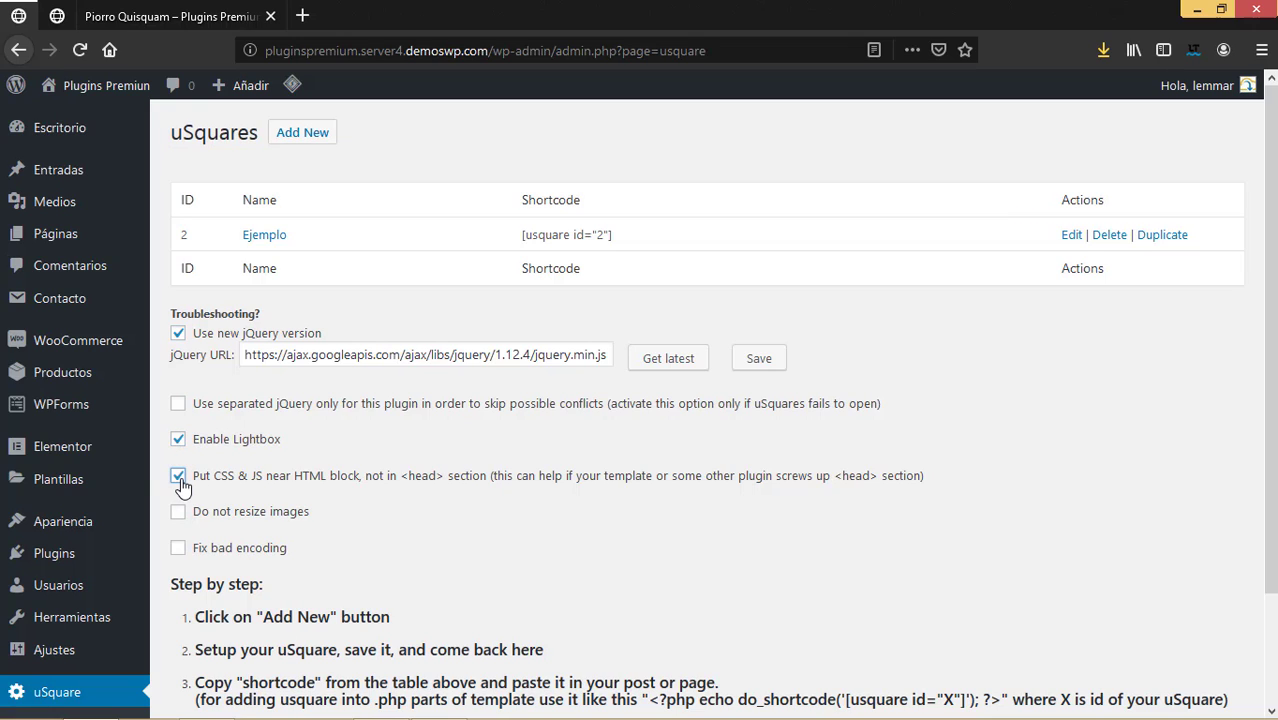
{"action": "left_click", "coordinate": [179, 550]}
{"action": "left_click", "coordinate": [179, 335]}
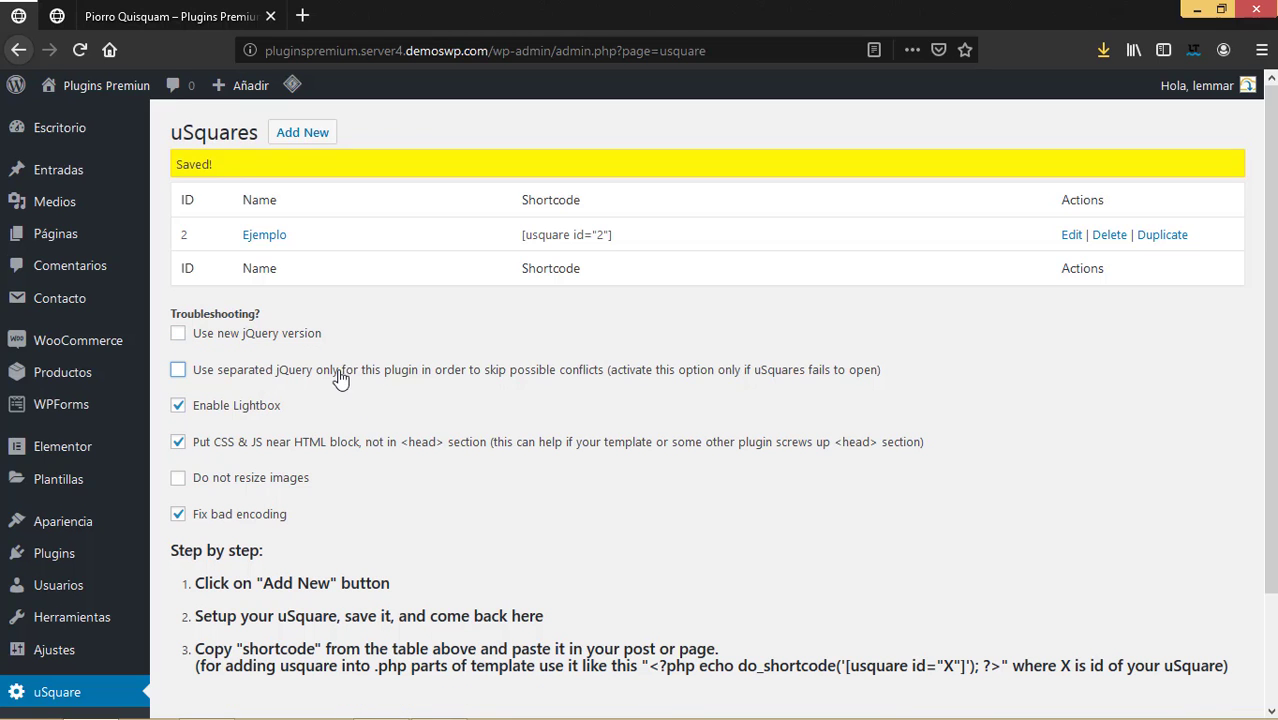
{"action": "left_click", "coordinate": [178, 334]}
{"action": "scroll", "coordinate": [365, 560], "scroll_direction": "down", "scroll_amount": 2}
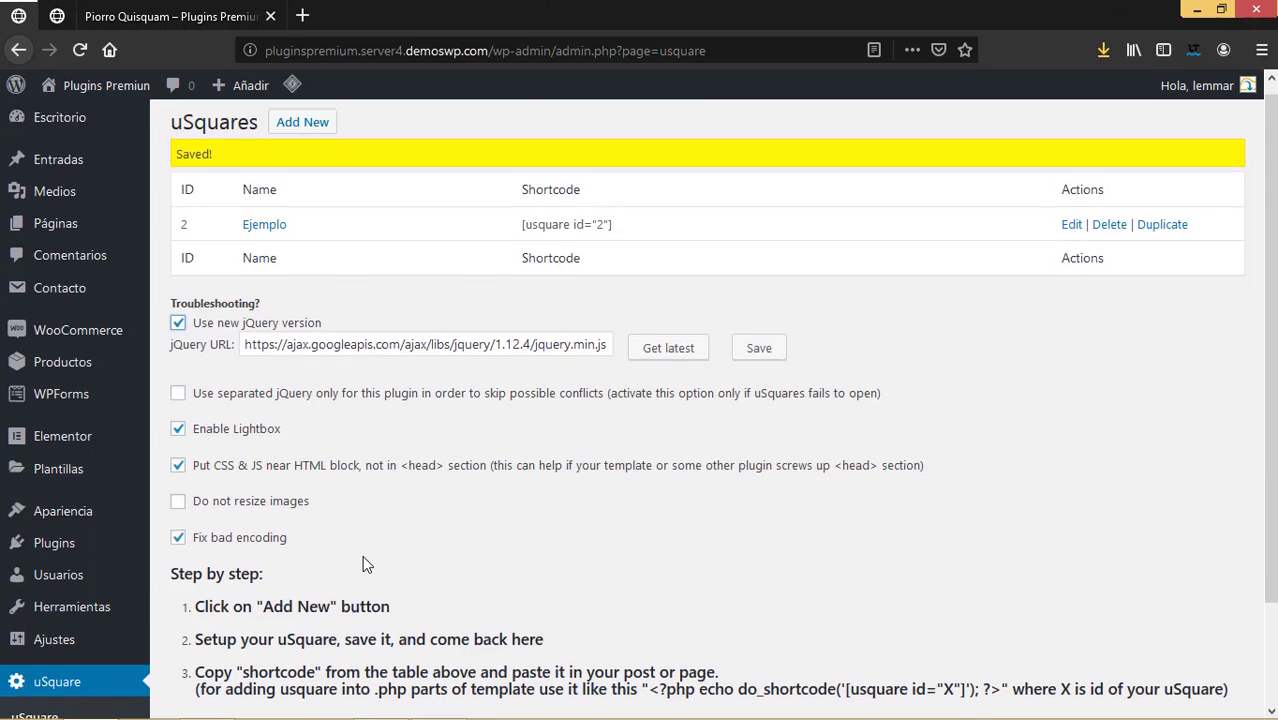
{"action": "scroll", "coordinate": [365, 560], "scroll_direction": "up", "scroll_amount": 2}
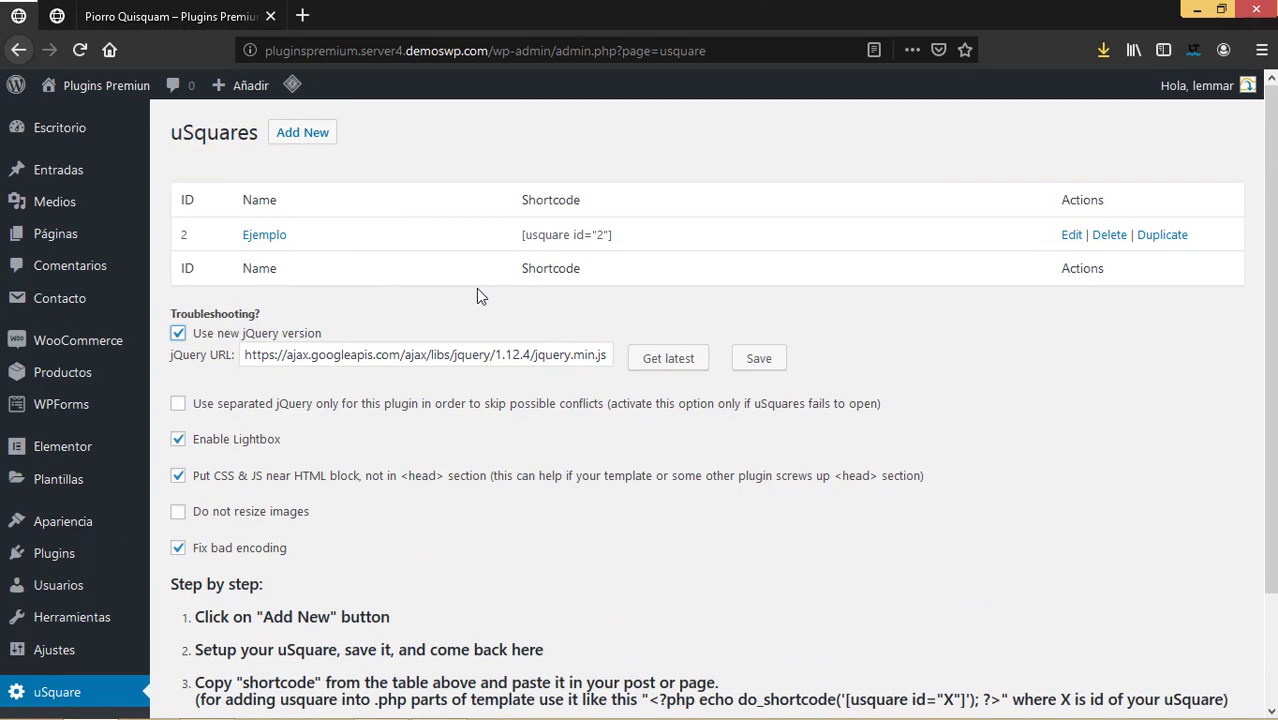
Copy the [usquare id="2"] shortcode to the clipboard again.
{"action": "left_click_drag", "start_coordinate": [521, 234], "coordinate": [609, 235]}
{"action": "right_click", "coordinate": [605, 242]}
{"action": "left_click", "coordinate": [632, 258]}
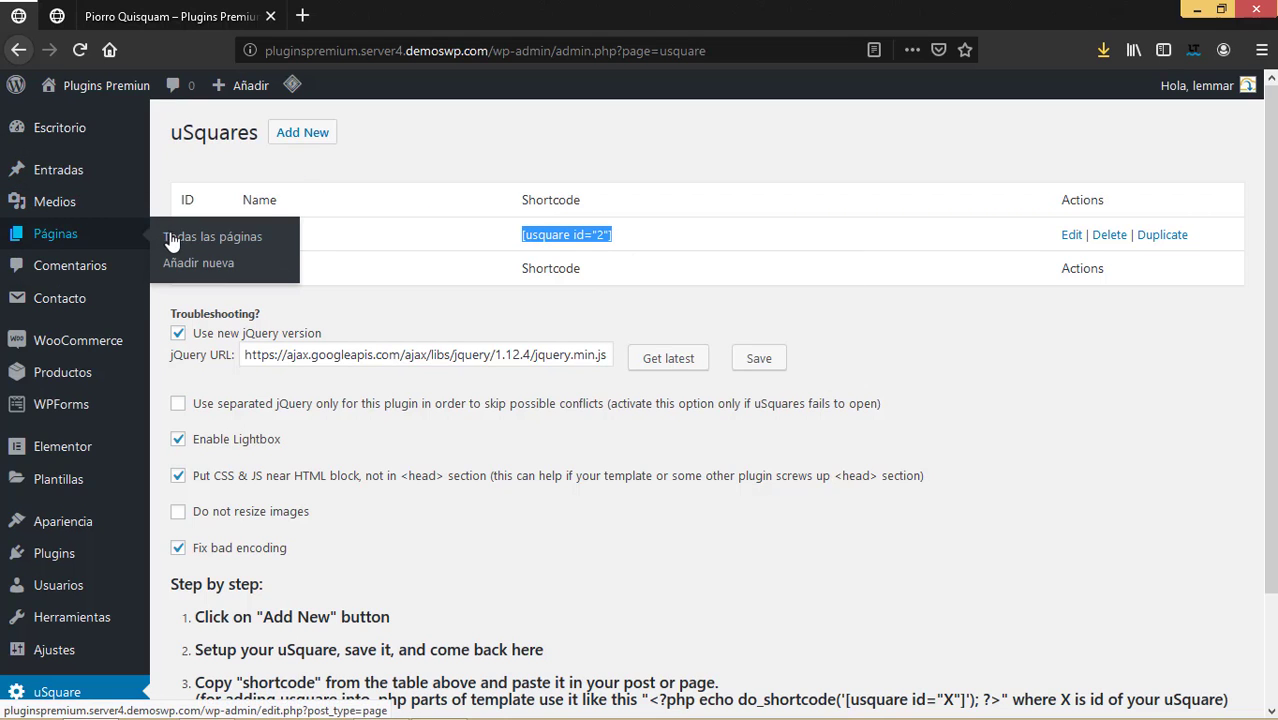
From Todas las páginas, open Inicio with Editar con Elementor.
{"action": "left_click", "coordinate": [176, 240]}
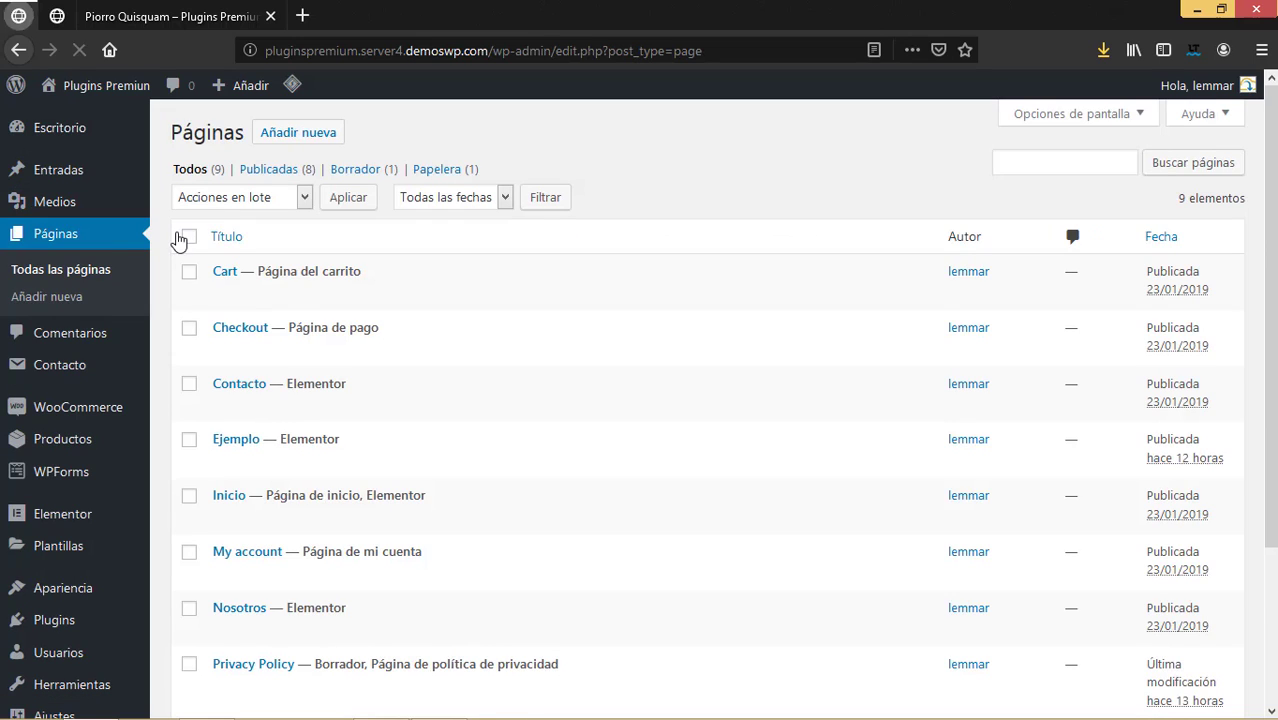
{"action": "scroll", "coordinate": [400, 410], "scroll_direction": "down", "scroll_amount": 2}
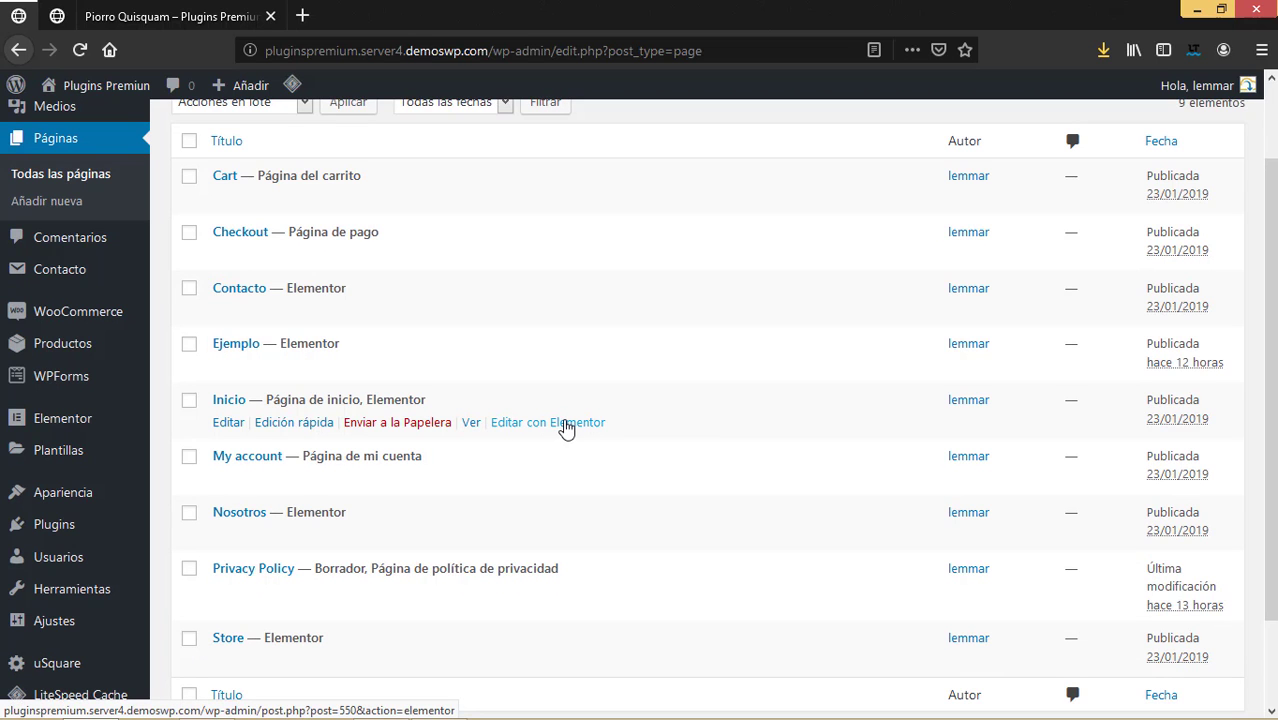
{"action": "left_click", "coordinate": [566, 424]}
{"action": "scroll", "coordinate": [887, 386], "scroll_direction": "down", "scroll_amount": 15}
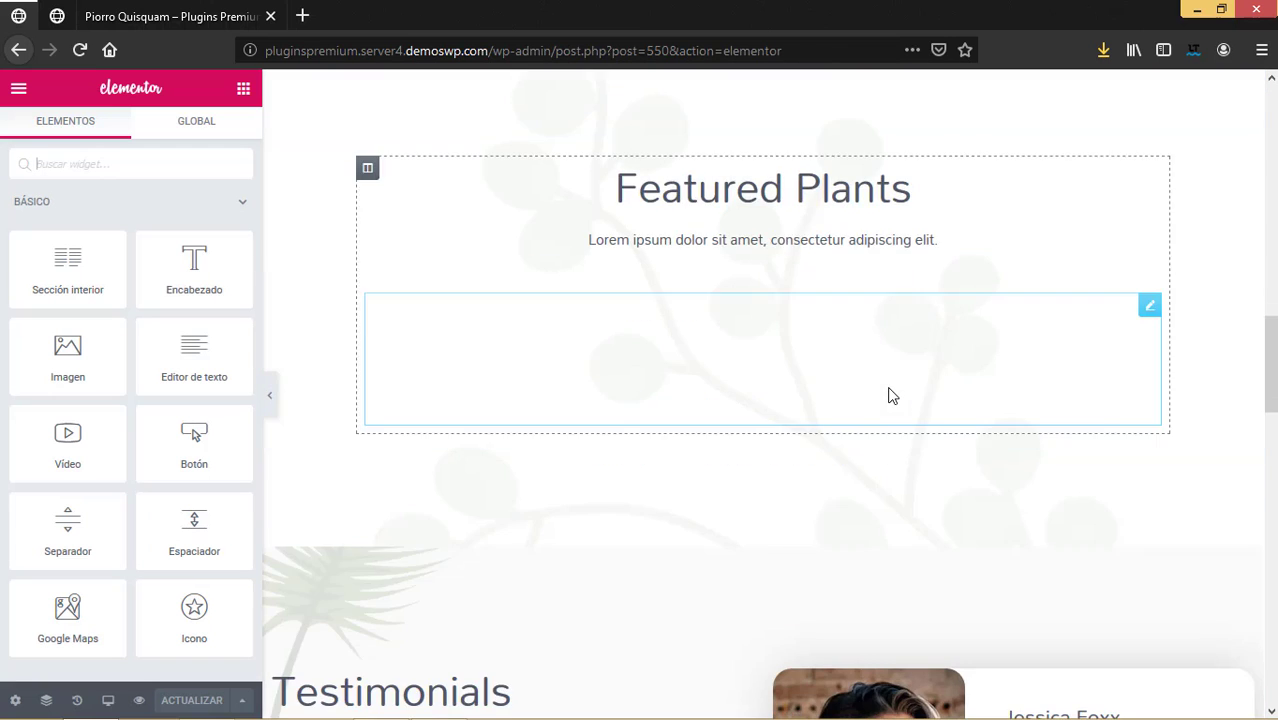
Add a single-column section to Inicio and drop a Shortcode widget into it.
{"action": "scroll", "coordinate": [889, 394], "scroll_direction": "down", "scroll_amount": 4}
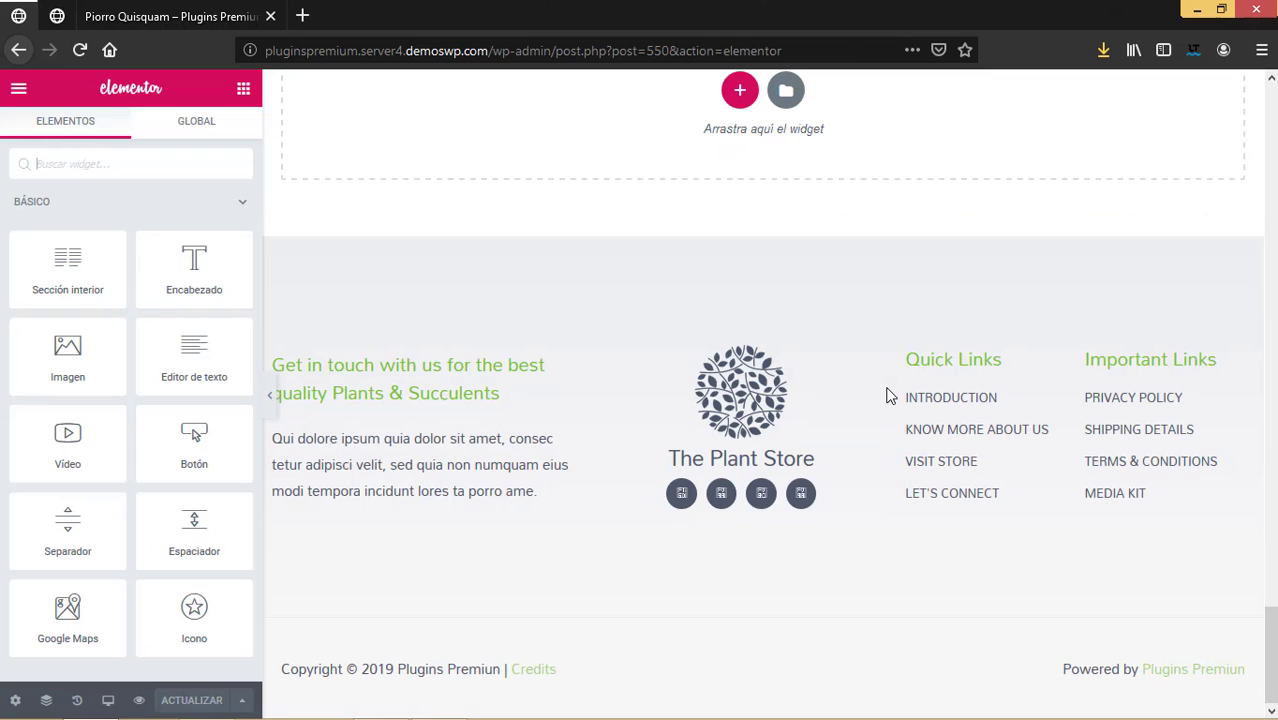
{"action": "scroll", "coordinate": [889, 394], "scroll_direction": "up", "scroll_amount": 3}
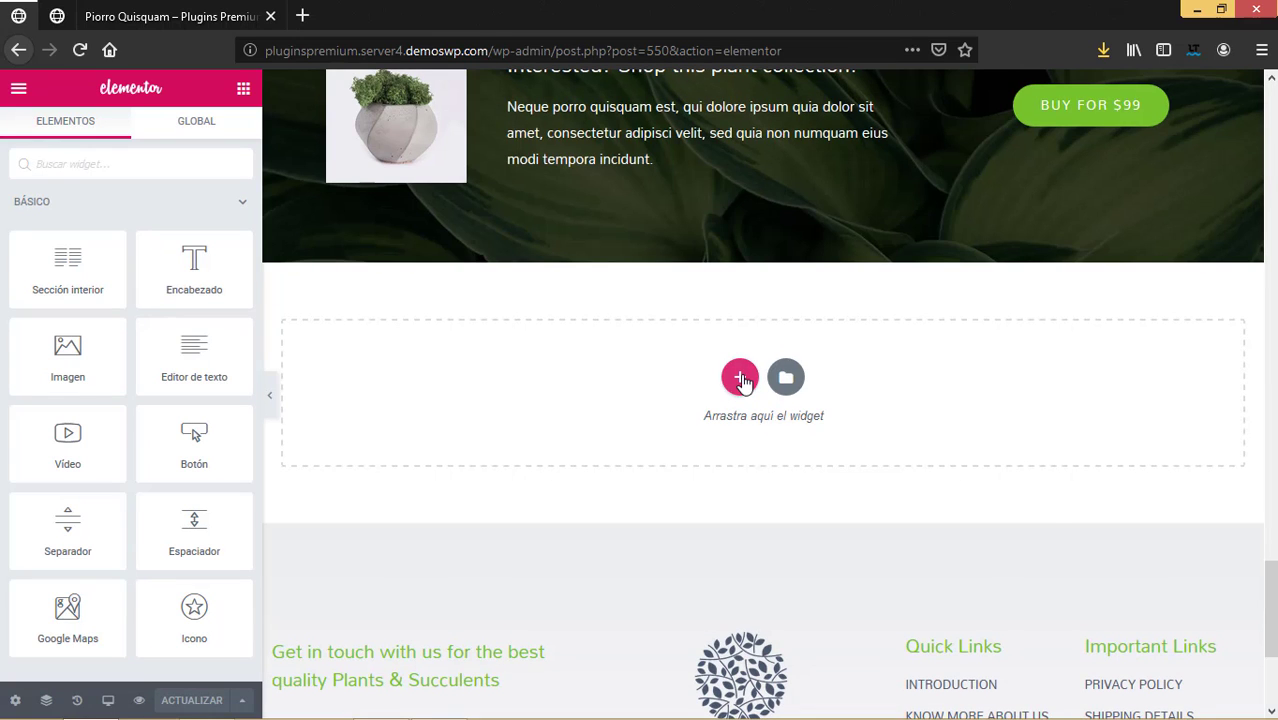
{"action": "left_click", "coordinate": [740, 376]}
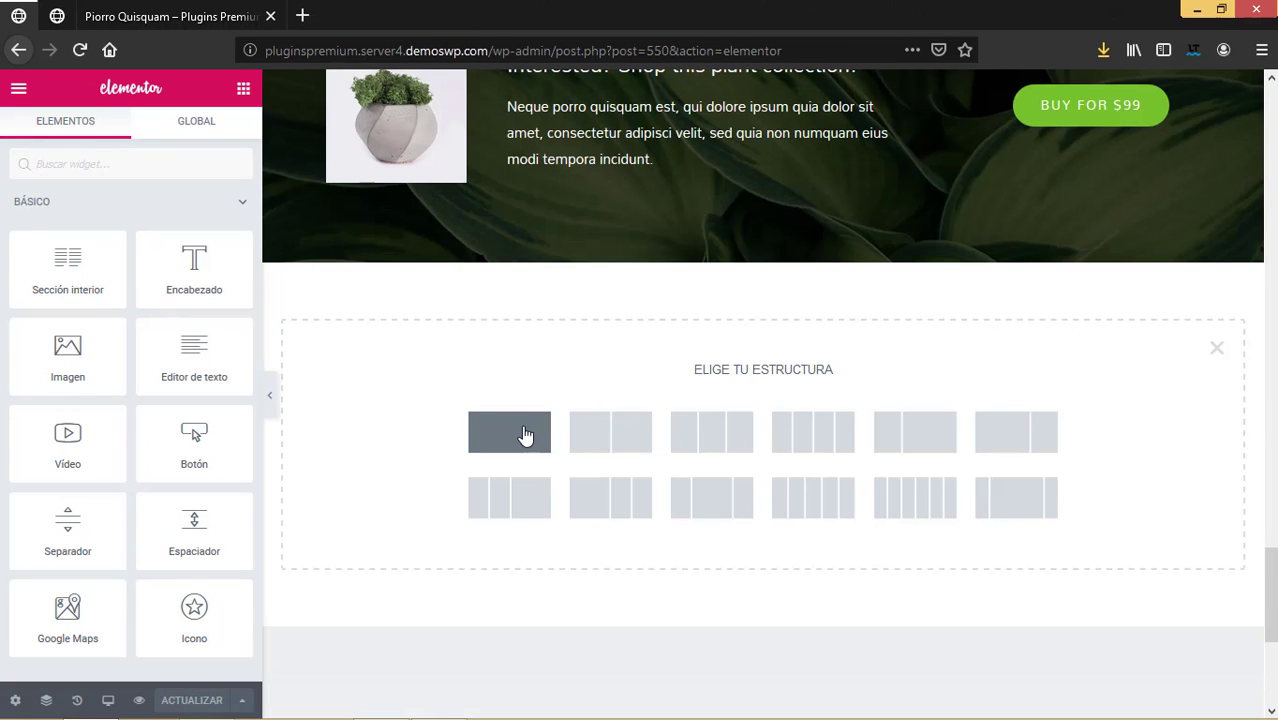
{"action": "left_click", "coordinate": [525, 434]}
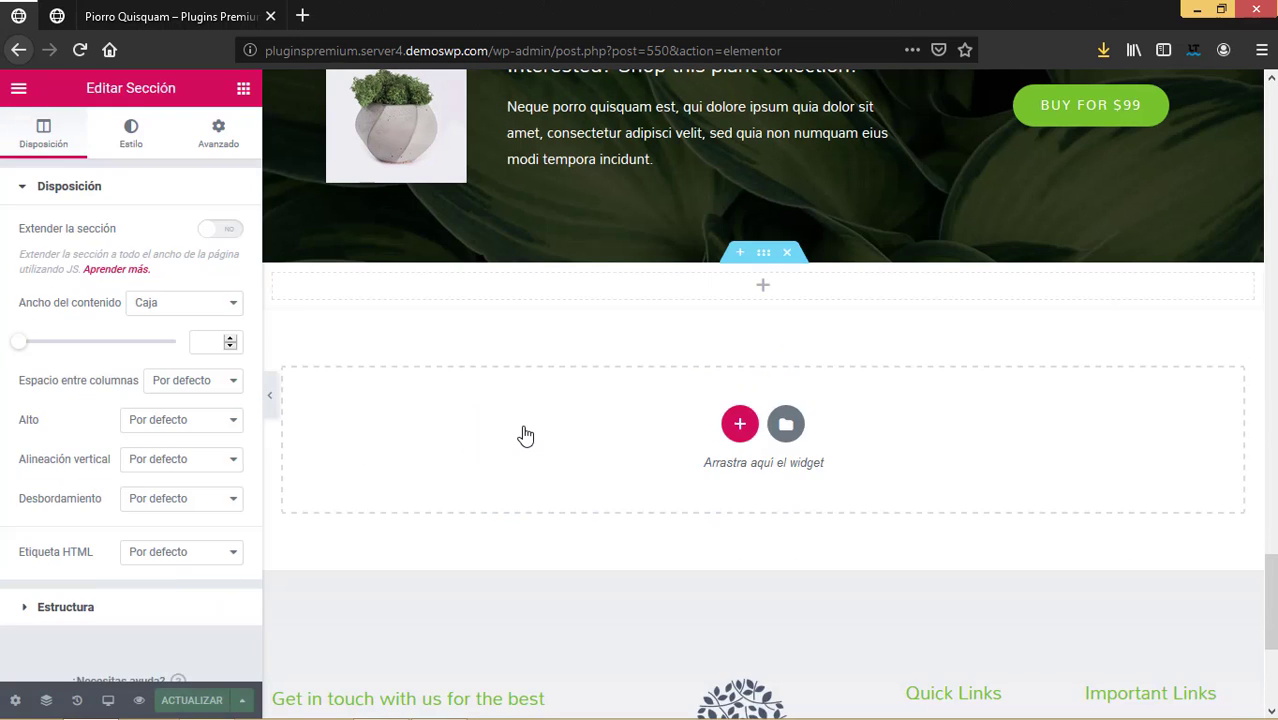
{"action": "left_click", "coordinate": [243, 90]}
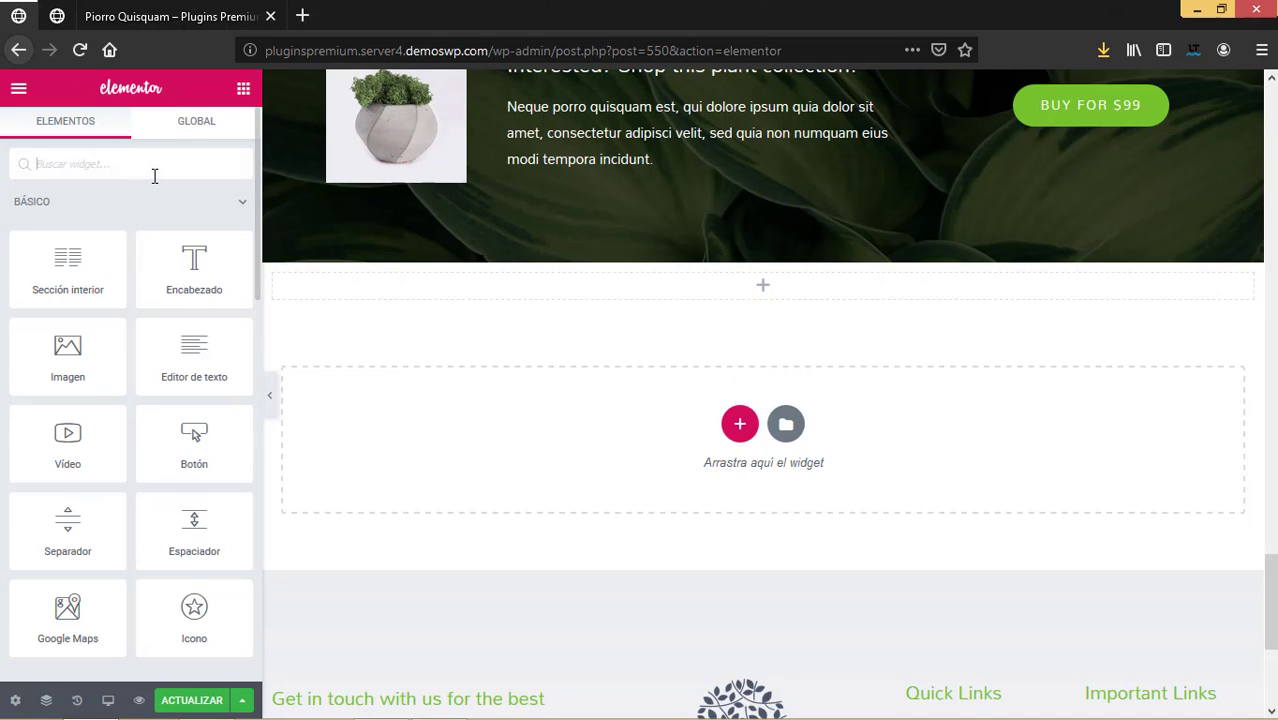
{"action": "type", "text": "short"}
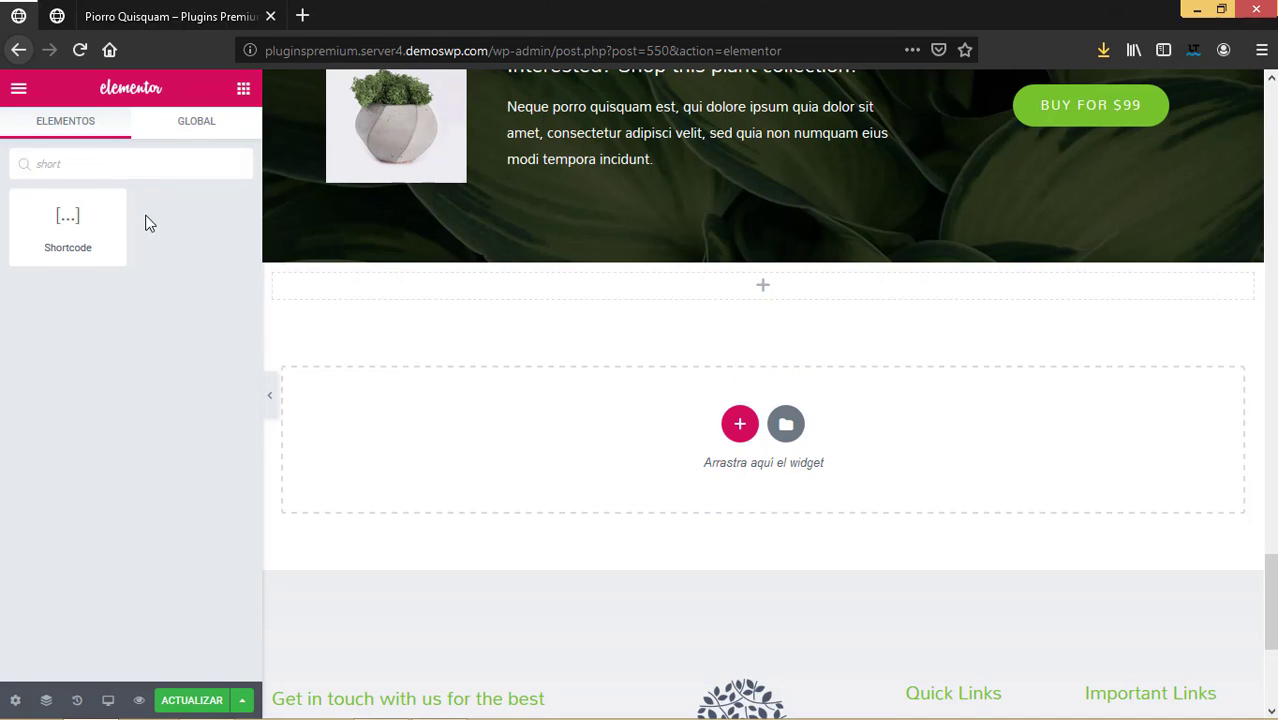
{"action": "left_click_drag", "start_coordinate": [67, 222], "coordinate": [699, 297]}
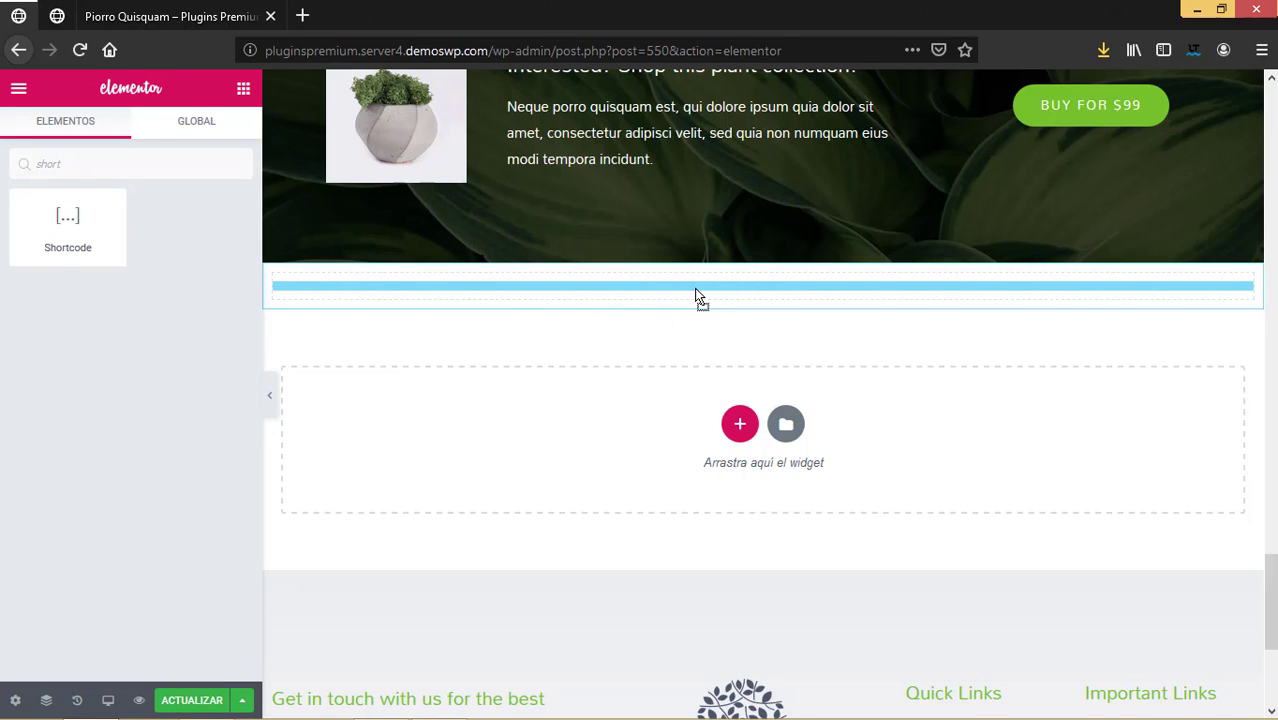
Paste [usquare id="2"] into the widget, apply, update the page, and preview it.
{"action": "left_click", "coordinate": [116, 325]}
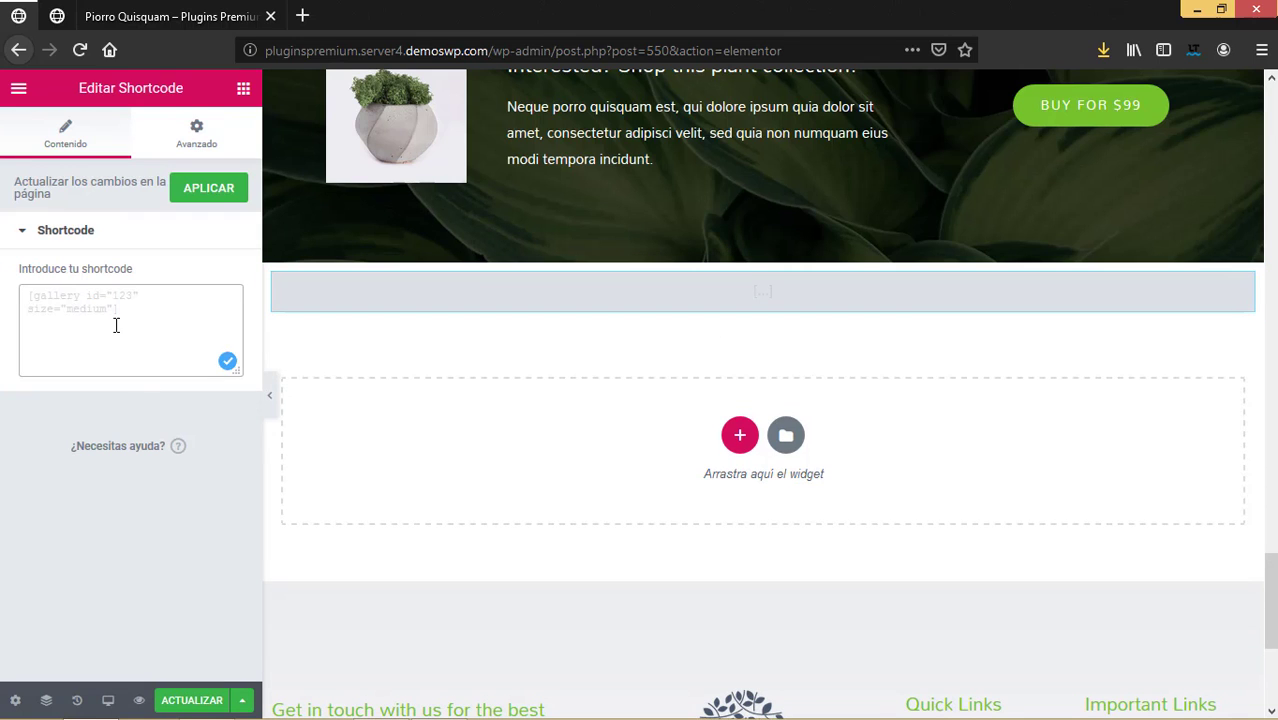
{"action": "key", "text": "ctrl+v"}
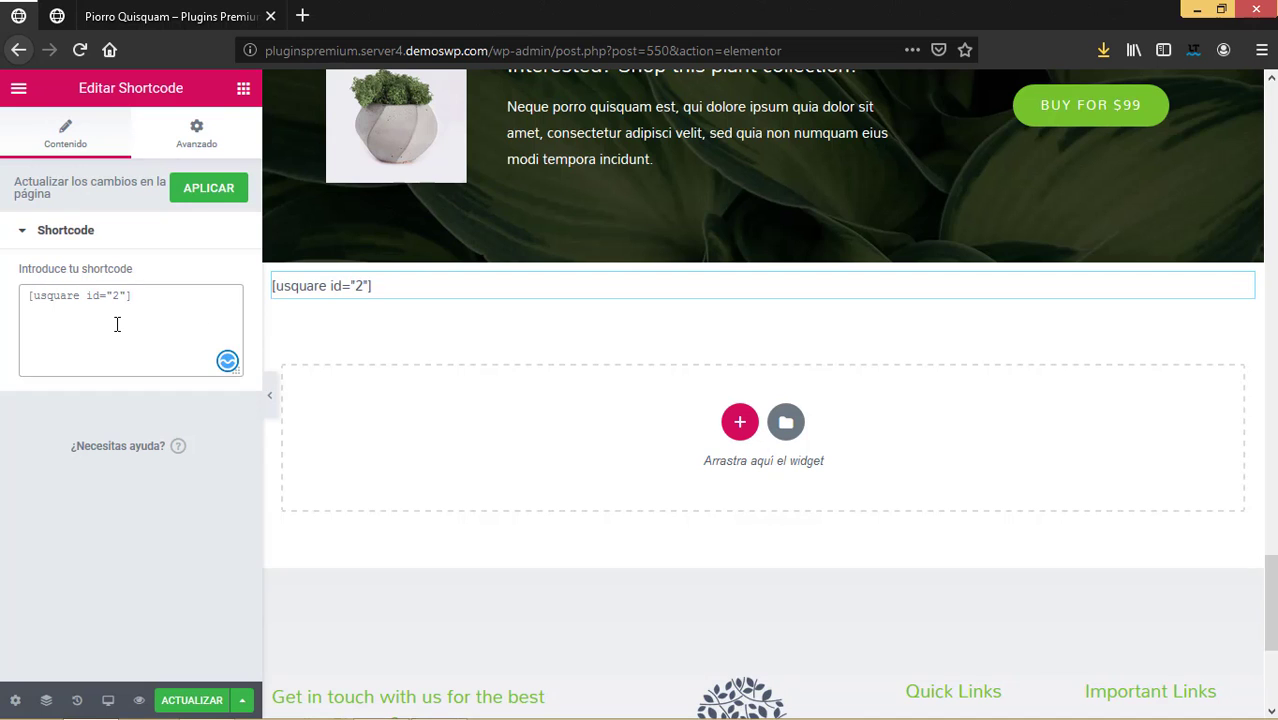
{"action": "left_click", "coordinate": [210, 190]}
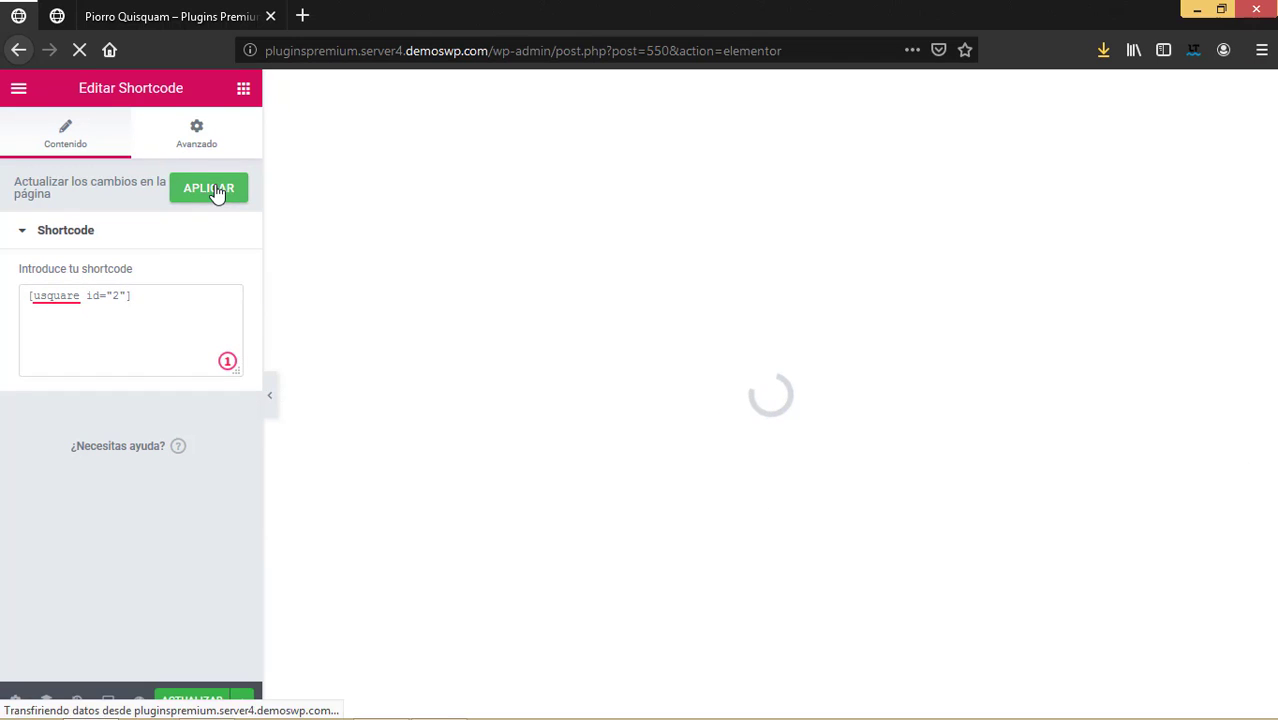
{"action": "left_click", "coordinate": [195, 700]}
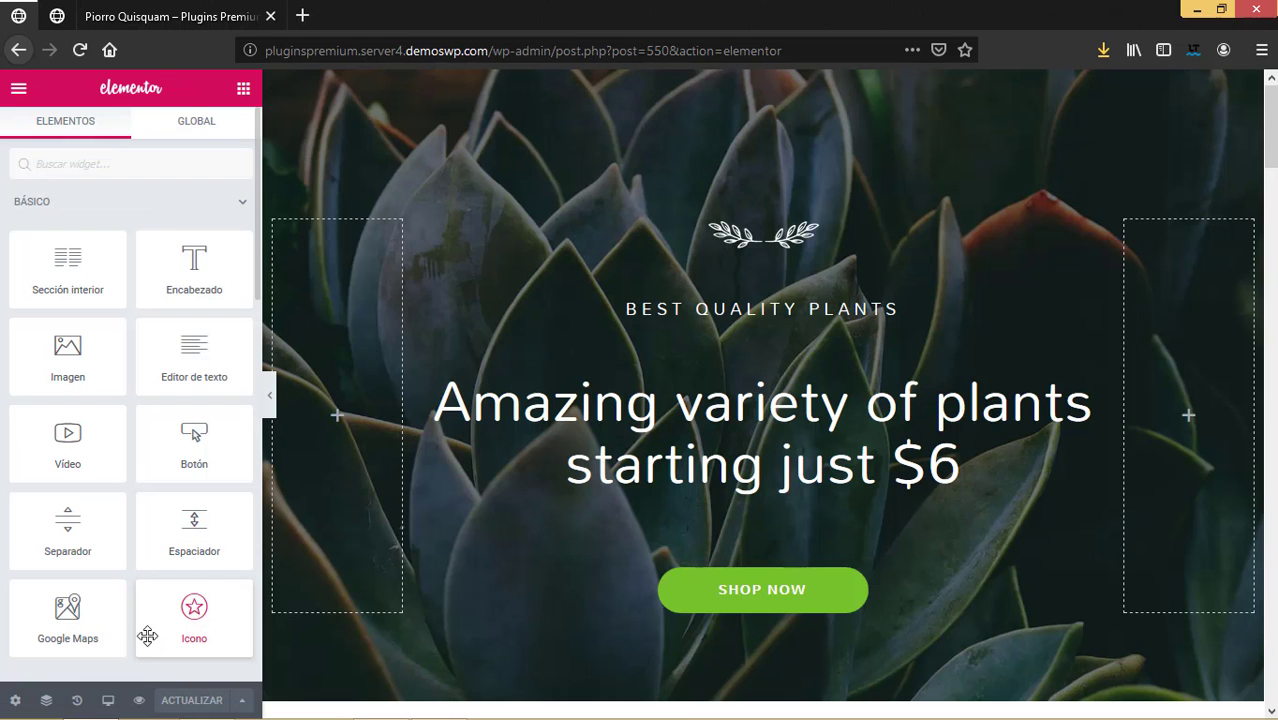
{"action": "left_click", "coordinate": [139, 700]}
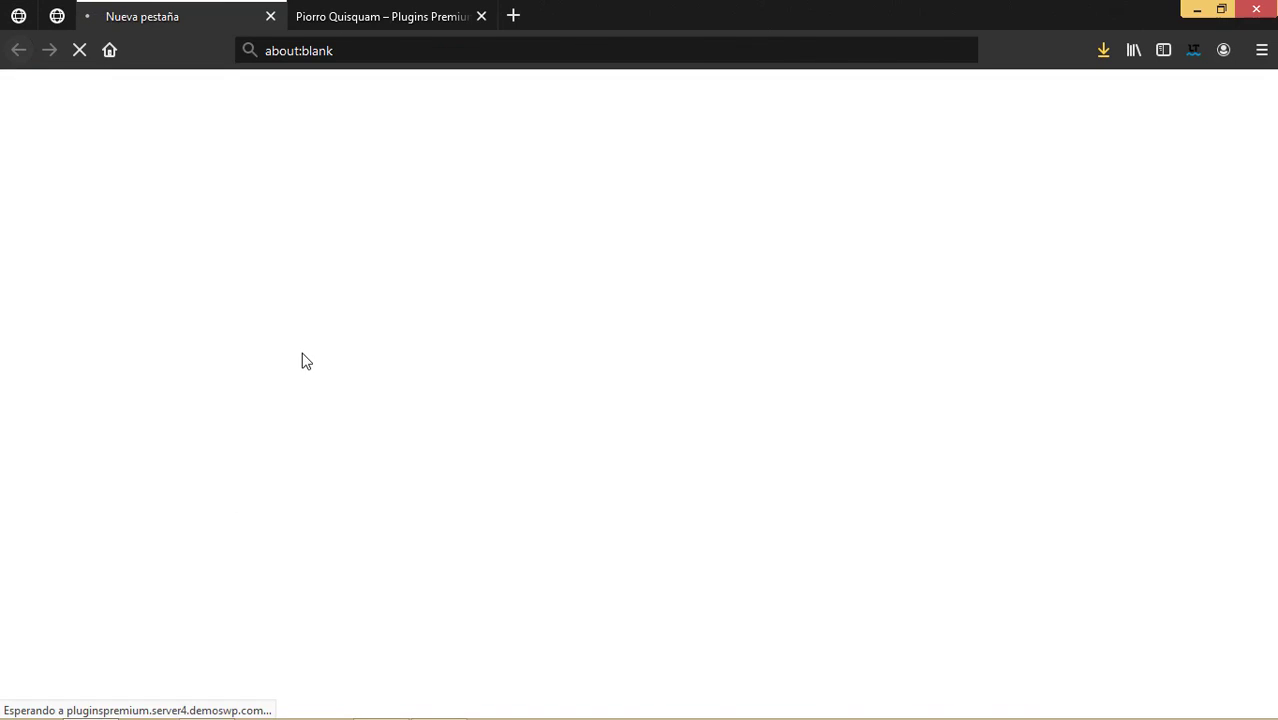
Expand and close the team member's profile card twice in the preview.
{"action": "scroll", "coordinate": [590, 451], "scroll_direction": "down", "scroll_amount": 15}
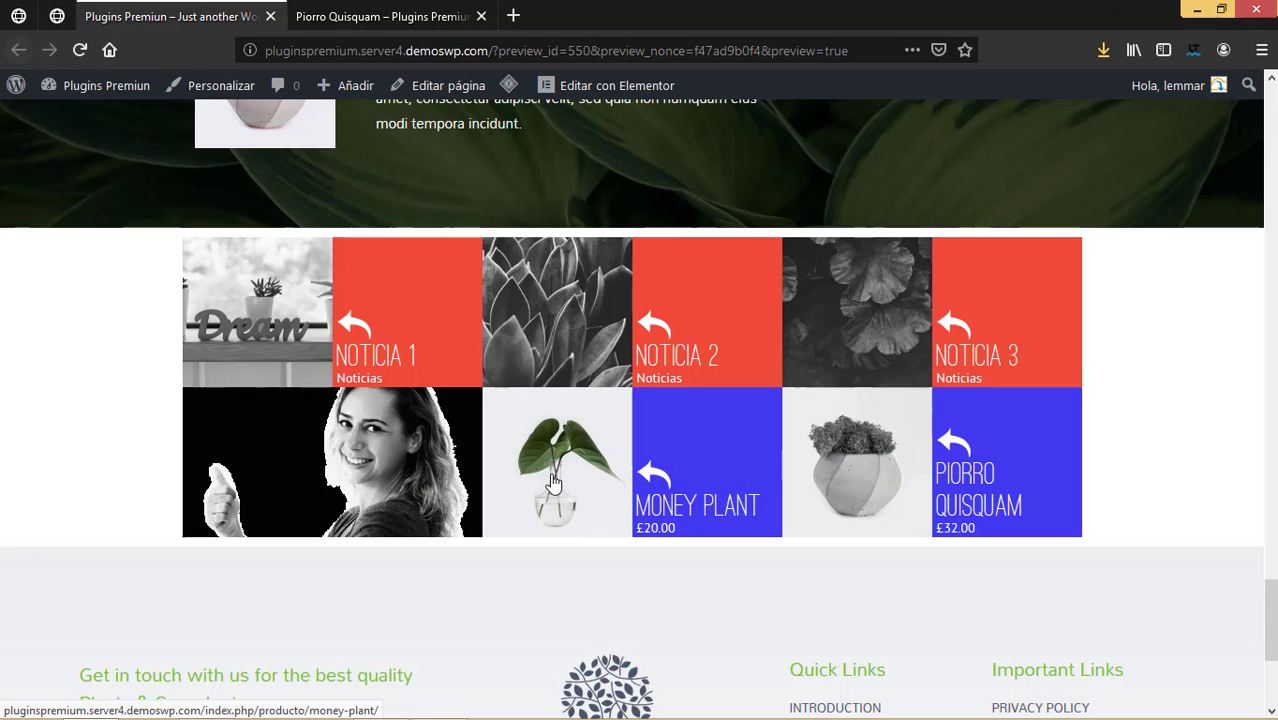
{"action": "left_click", "coordinate": [408, 468]}
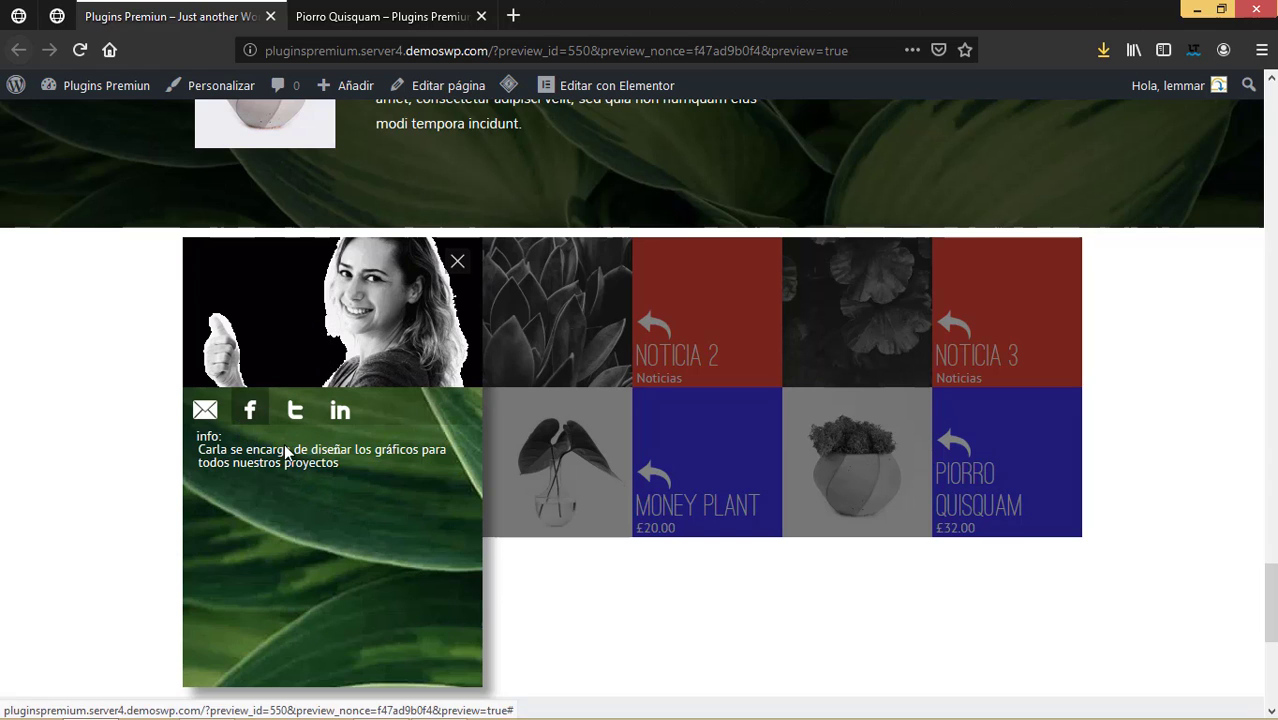
{"action": "scroll", "coordinate": [270, 444], "scroll_direction": "down", "scroll_amount": 2}
{"action": "scroll", "coordinate": [285, 444], "scroll_direction": "up", "scroll_amount": 2}
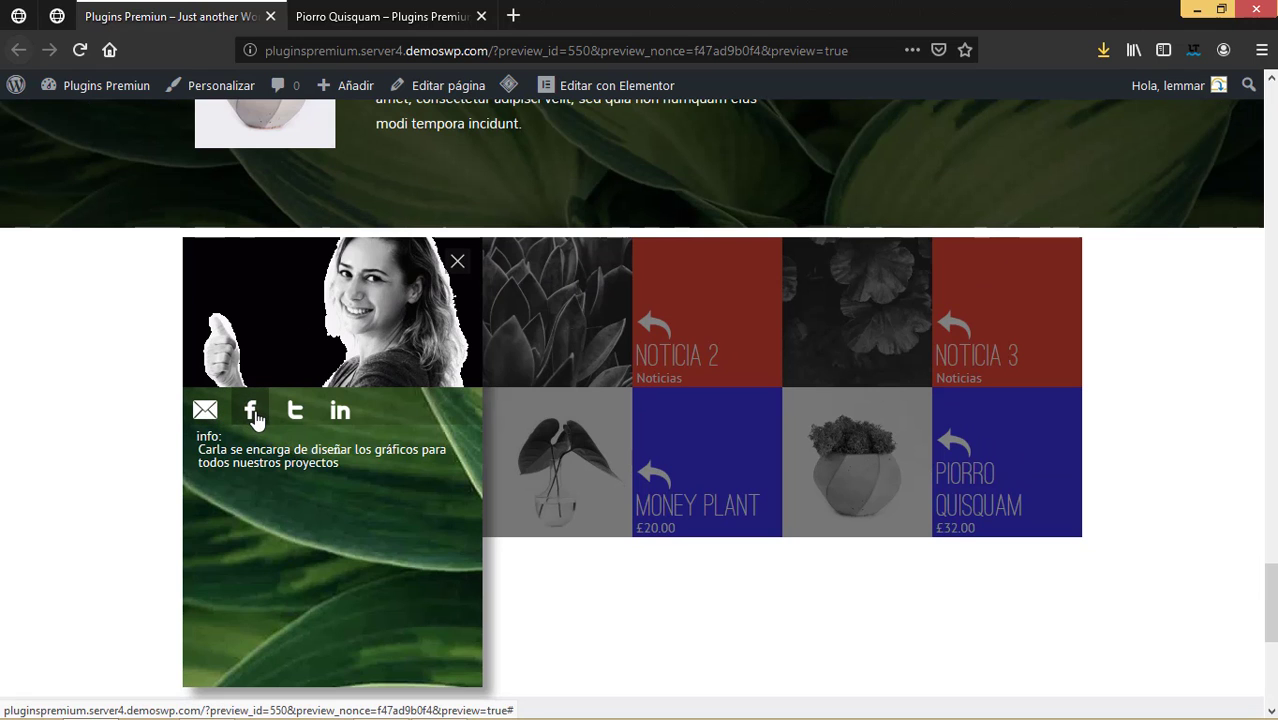
{"action": "left_click", "coordinate": [457, 263]}
{"action": "left_click", "coordinate": [415, 455]}
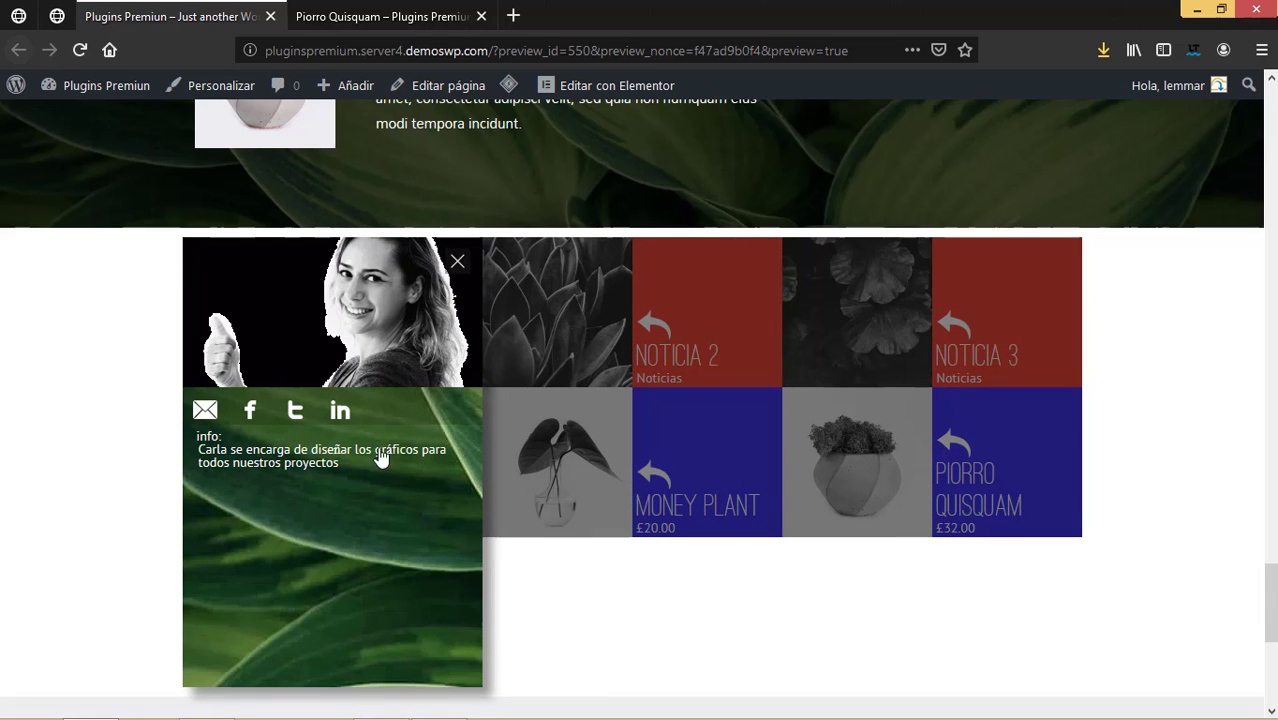
{"action": "left_click", "coordinate": [457, 263]}
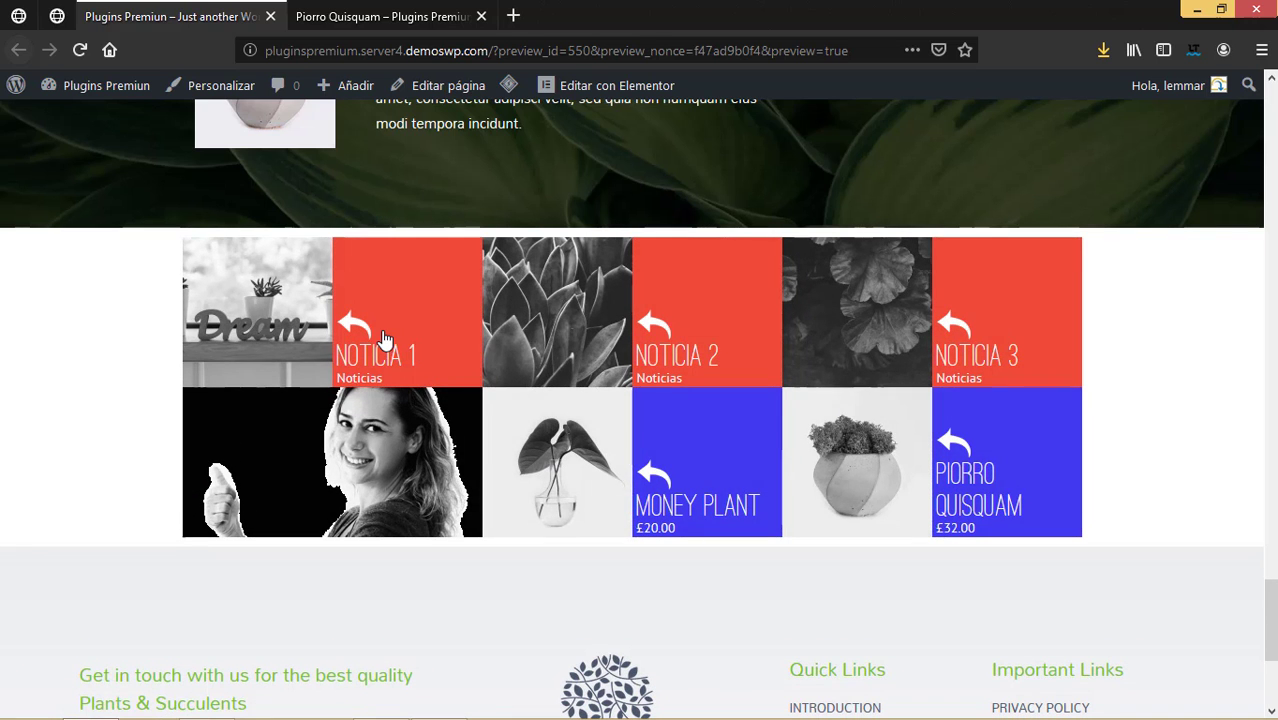
Check three times that the Noticia 1 tile opens its post, returning each time.
{"action": "left_click", "coordinate": [383, 338]}
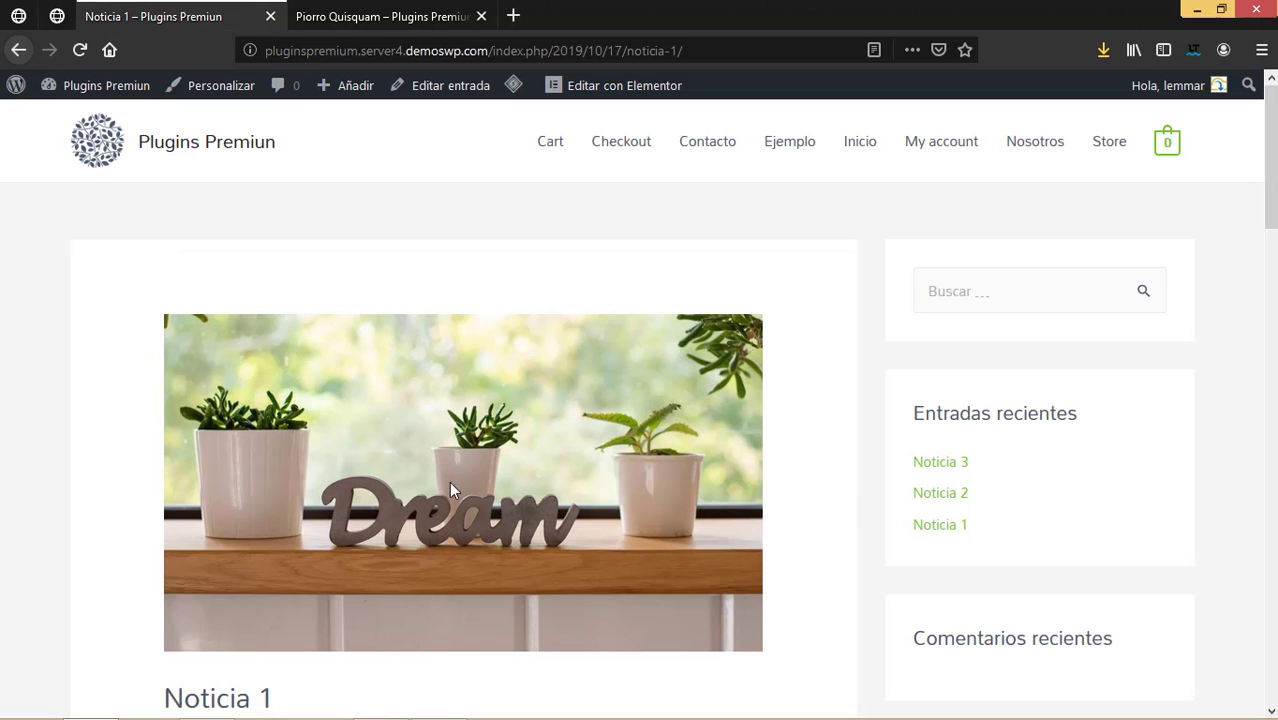
{"action": "left_click", "coordinate": [17, 51]}
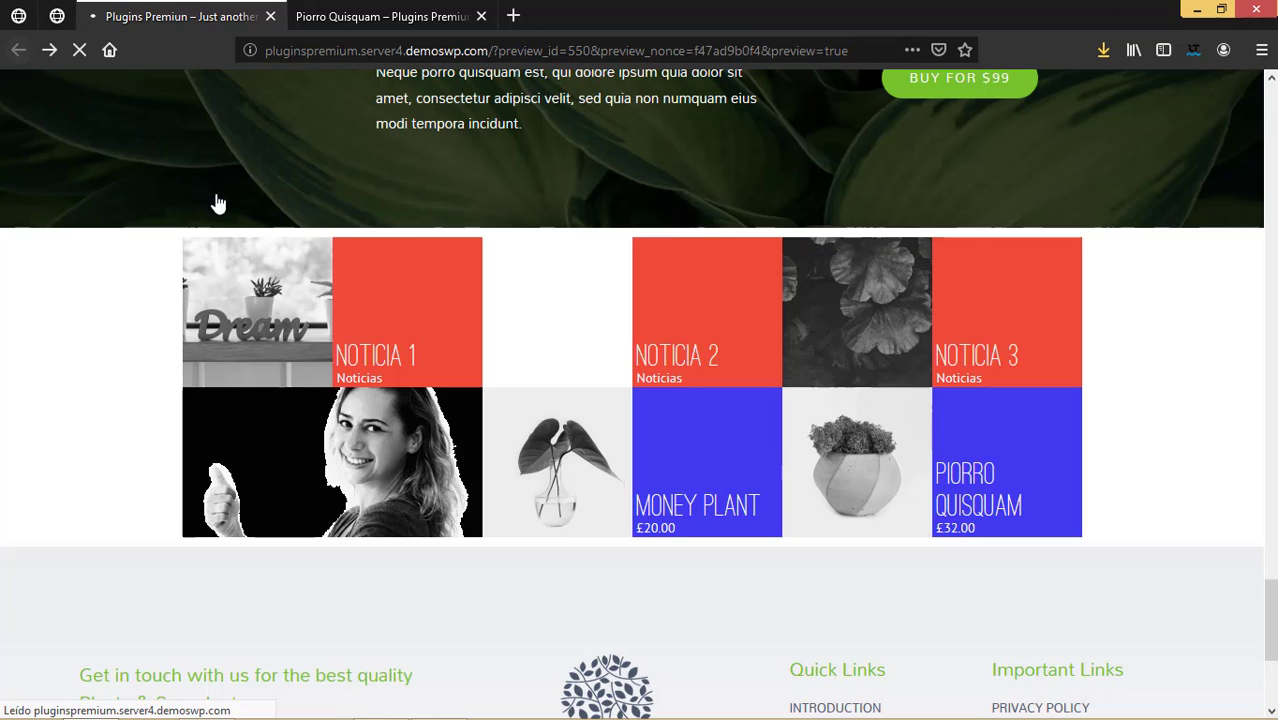
{"action": "left_click", "coordinate": [250, 338]}
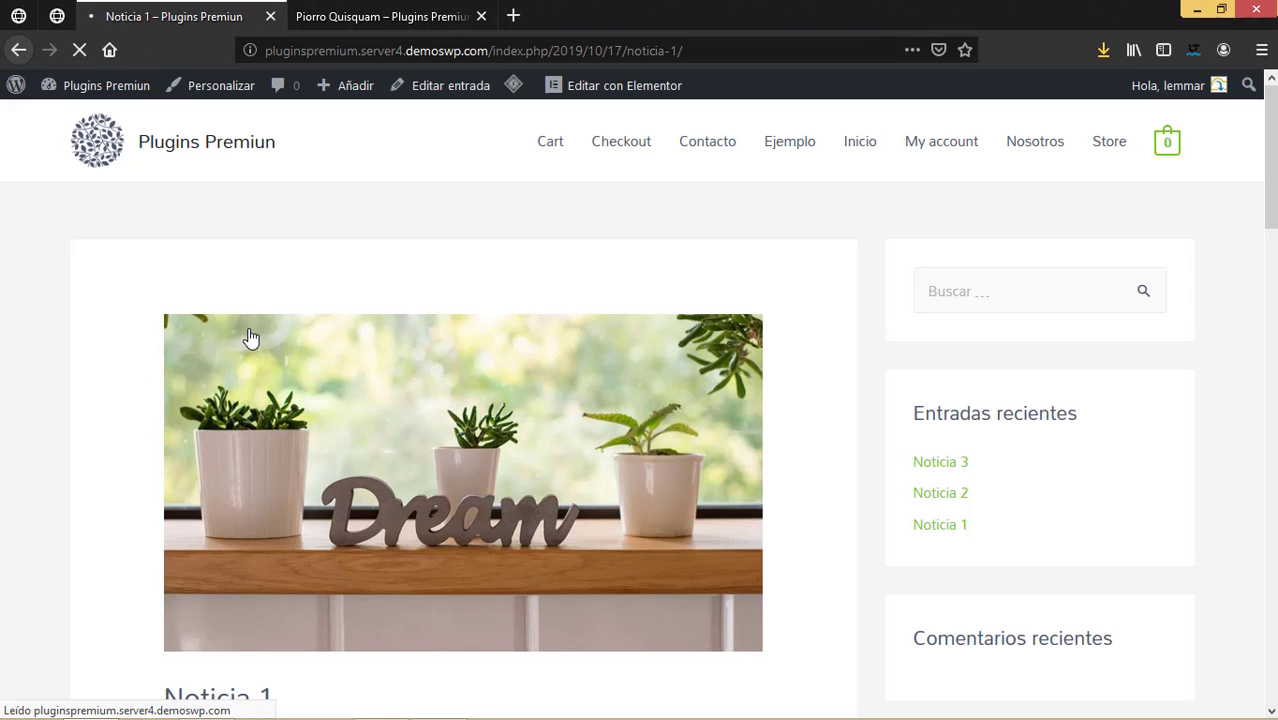
{"action": "left_click", "coordinate": [18, 50]}
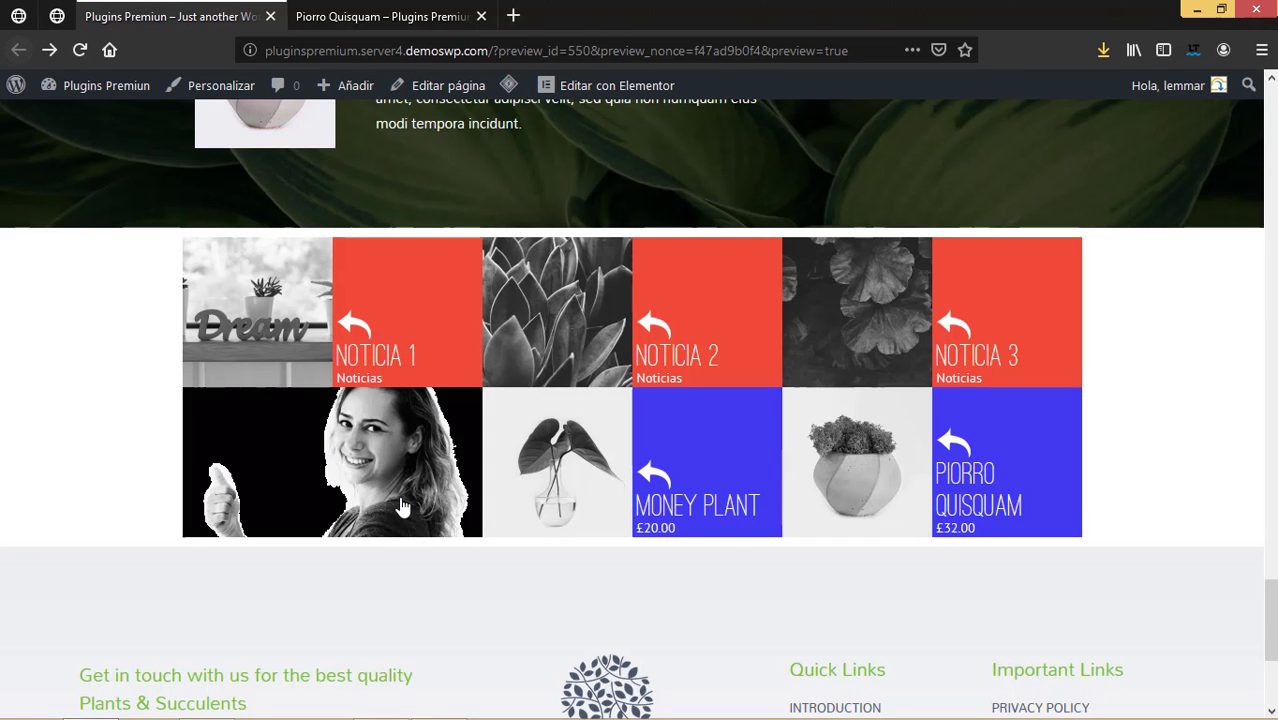
{"action": "left_click", "coordinate": [352, 322]}
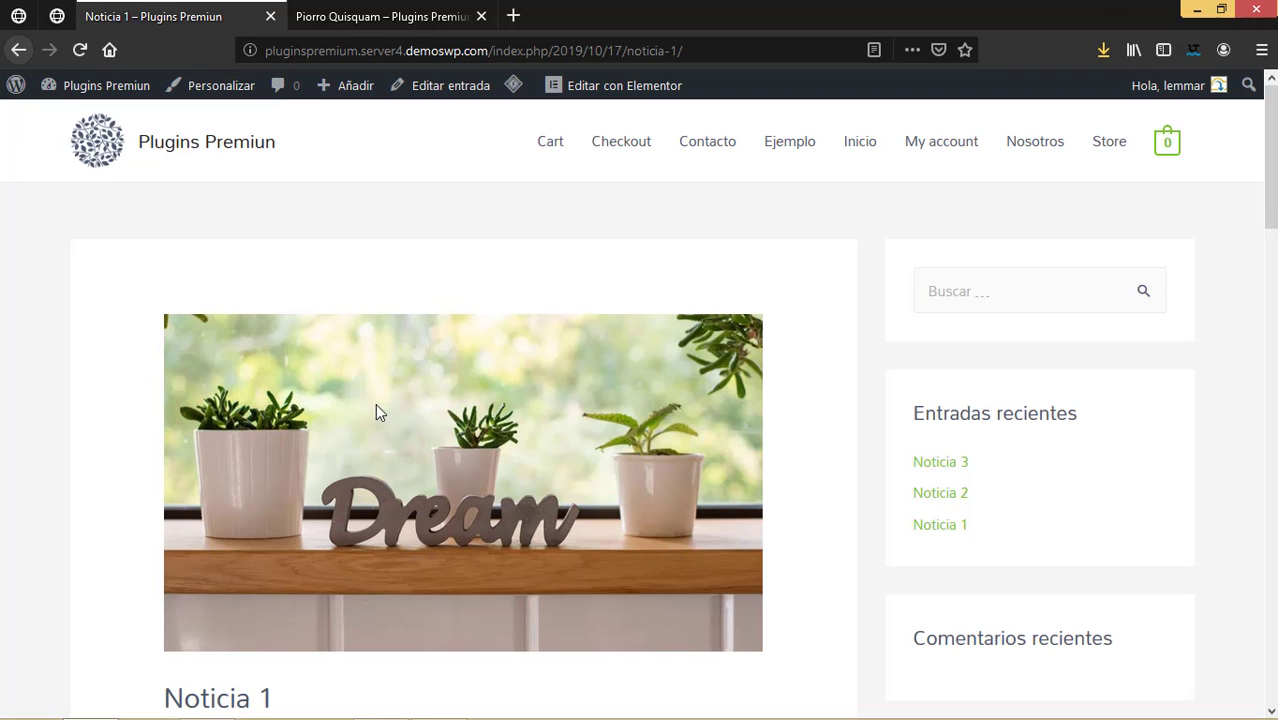
{"action": "left_click", "coordinate": [19, 48]}
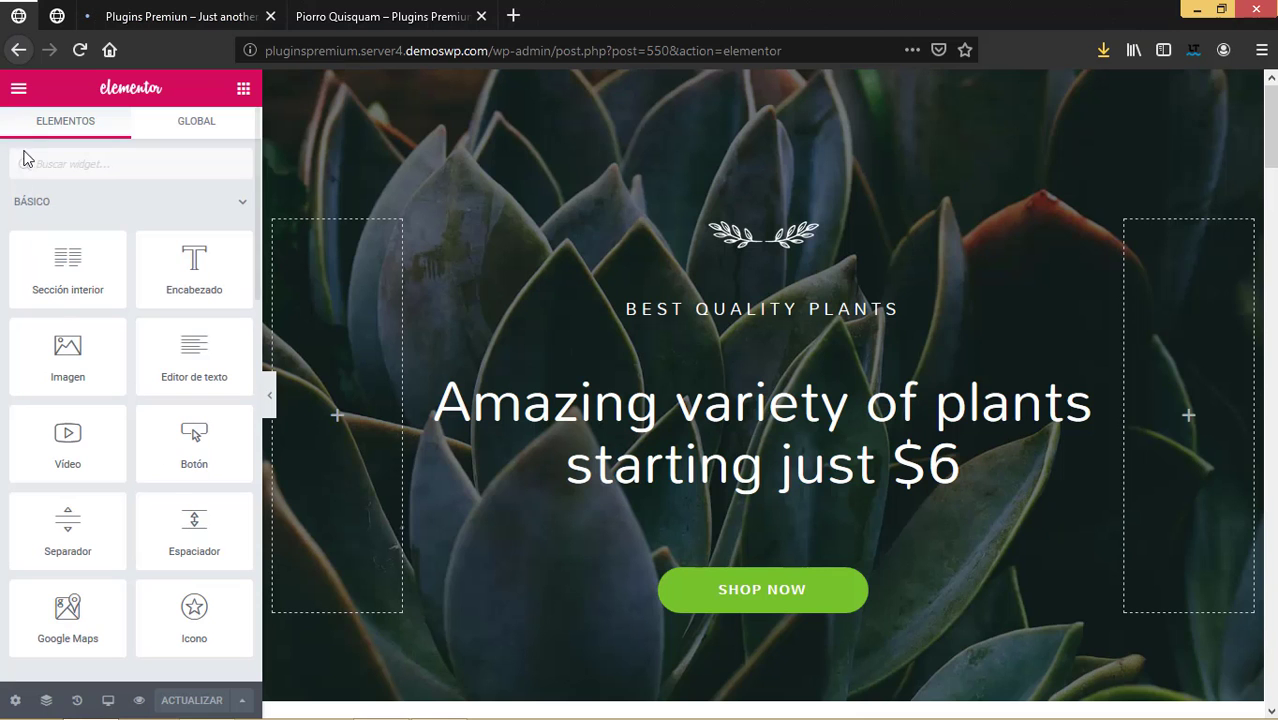
Exit Elementor to the dashboard and edit Ejemplo from the uSquare grids list.
{"action": "left_click", "coordinate": [18, 95]}
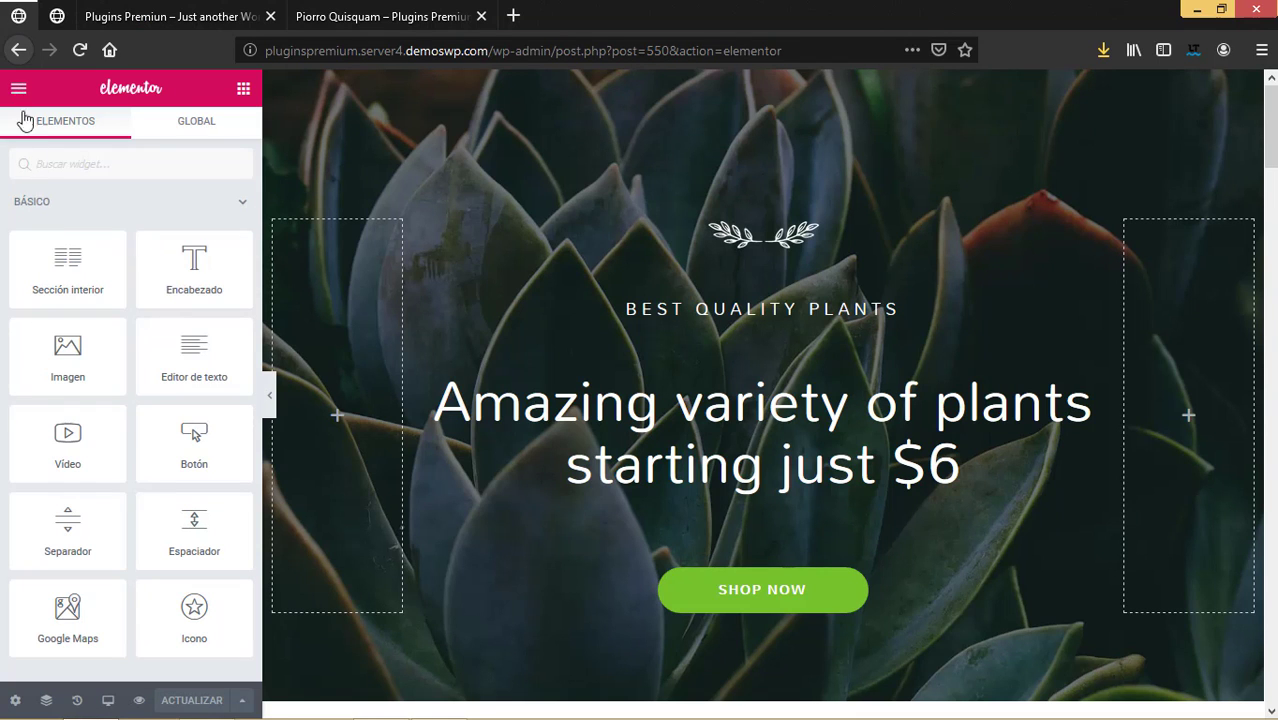
{"action": "left_click", "coordinate": [92, 577]}
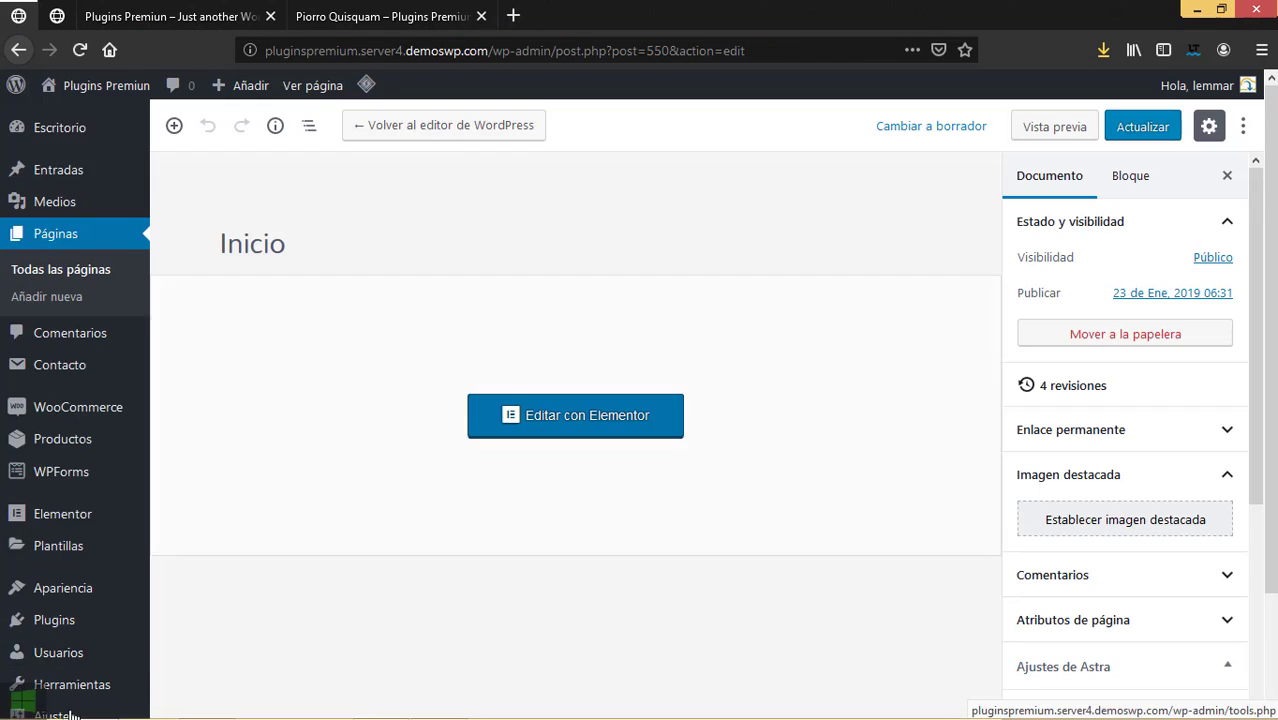
{"action": "scroll", "coordinate": [100, 640], "scroll_direction": "down", "scroll_amount": 3}
{"action": "mouse_move", "coordinate": [72, 640]}
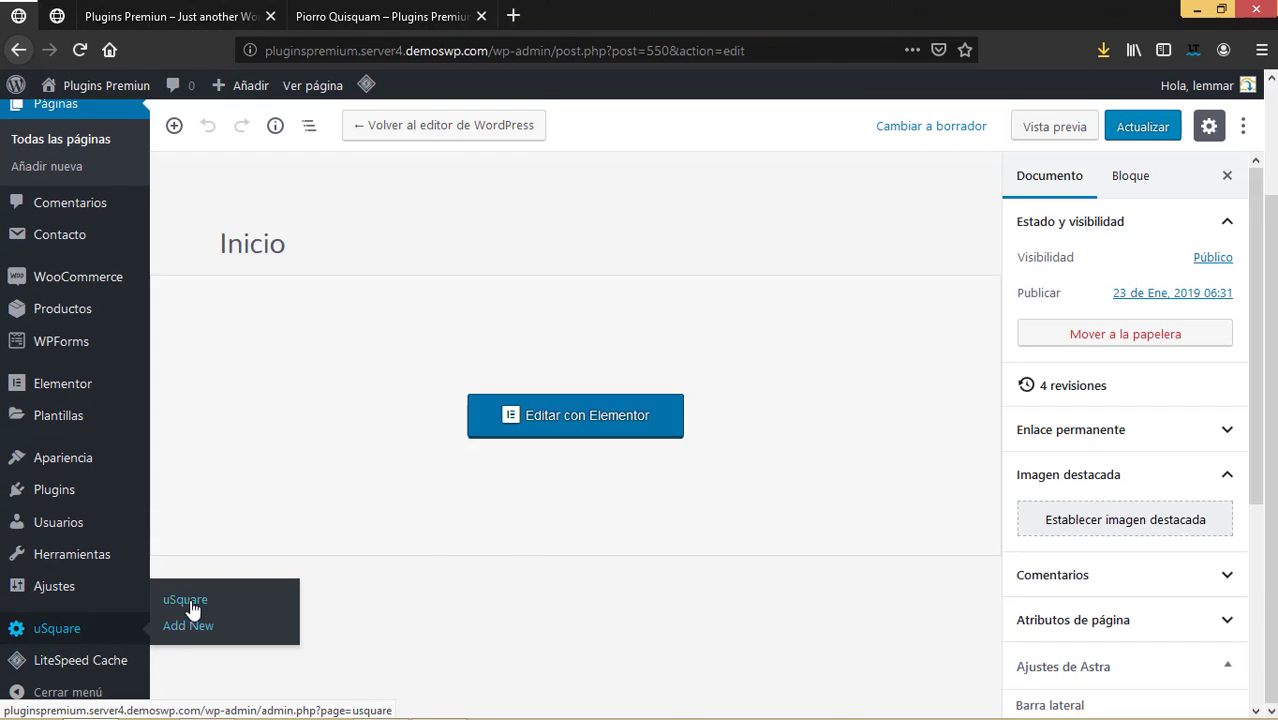
{"action": "left_click", "coordinate": [185, 600]}
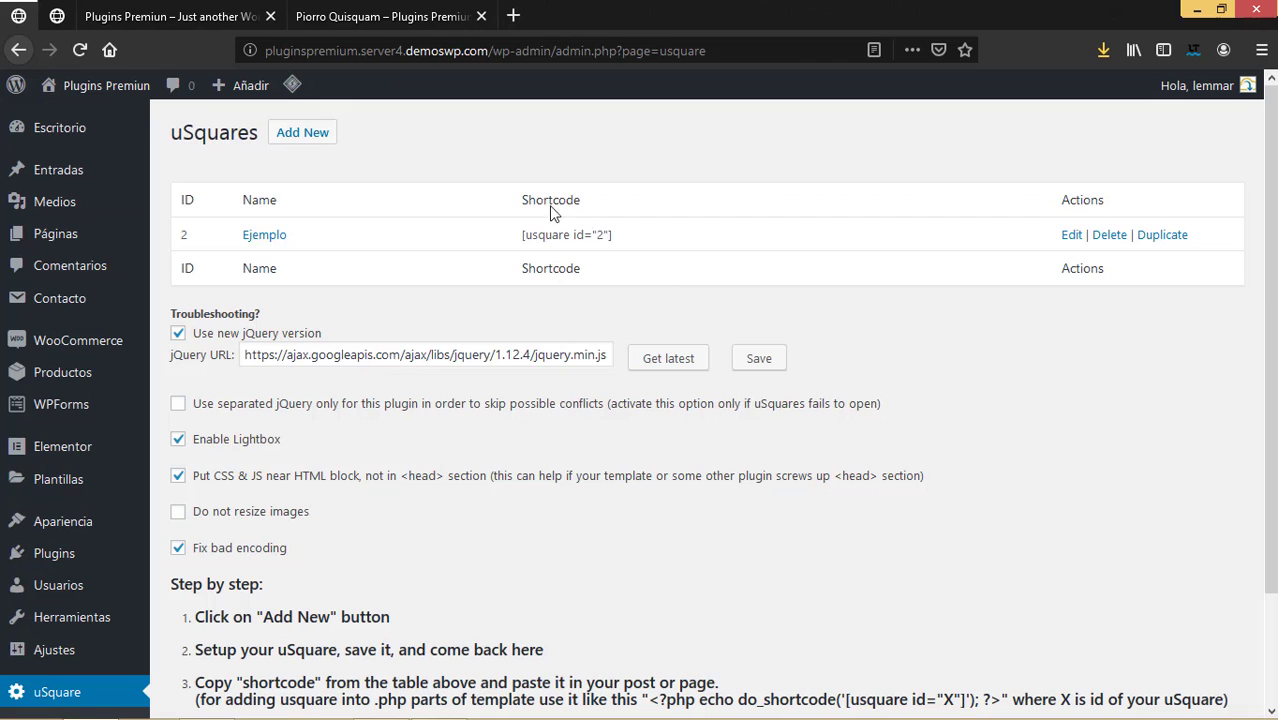
{"action": "left_click", "coordinate": [1071, 235]}
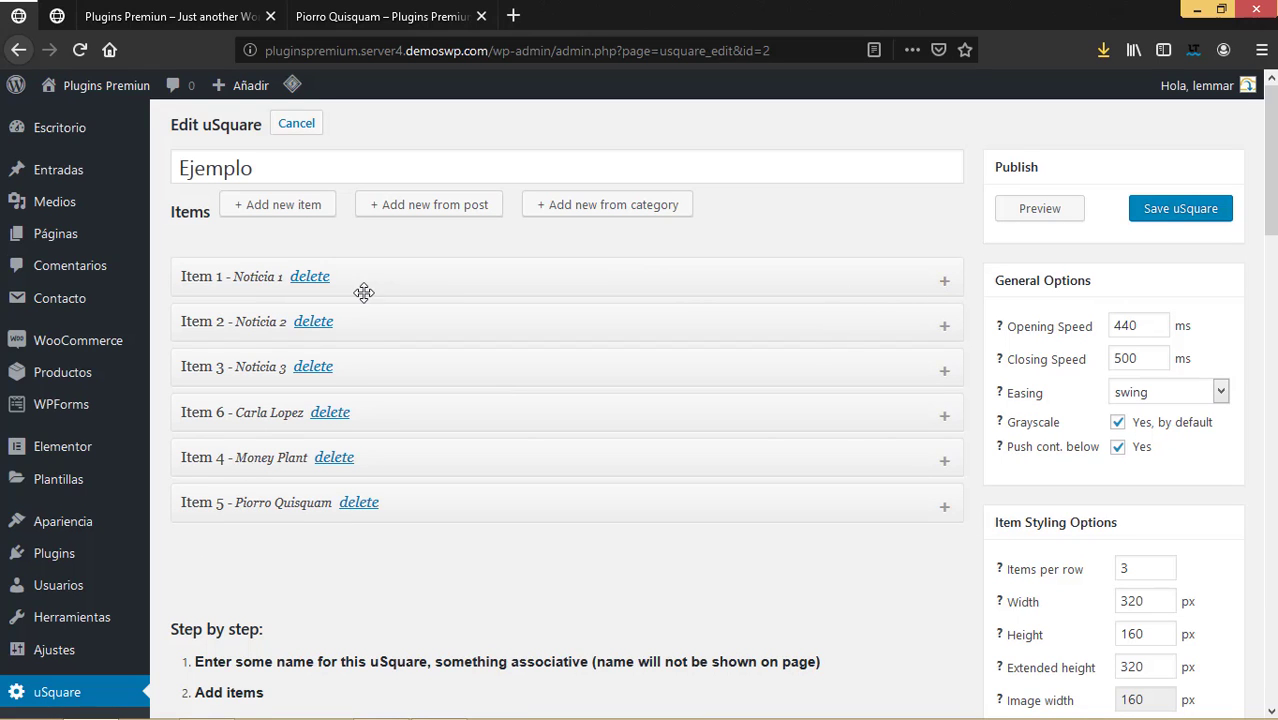
Adjust image linking for Items 1 and 2 so images link only when open.
{"action": "left_click", "coordinate": [944, 281]}
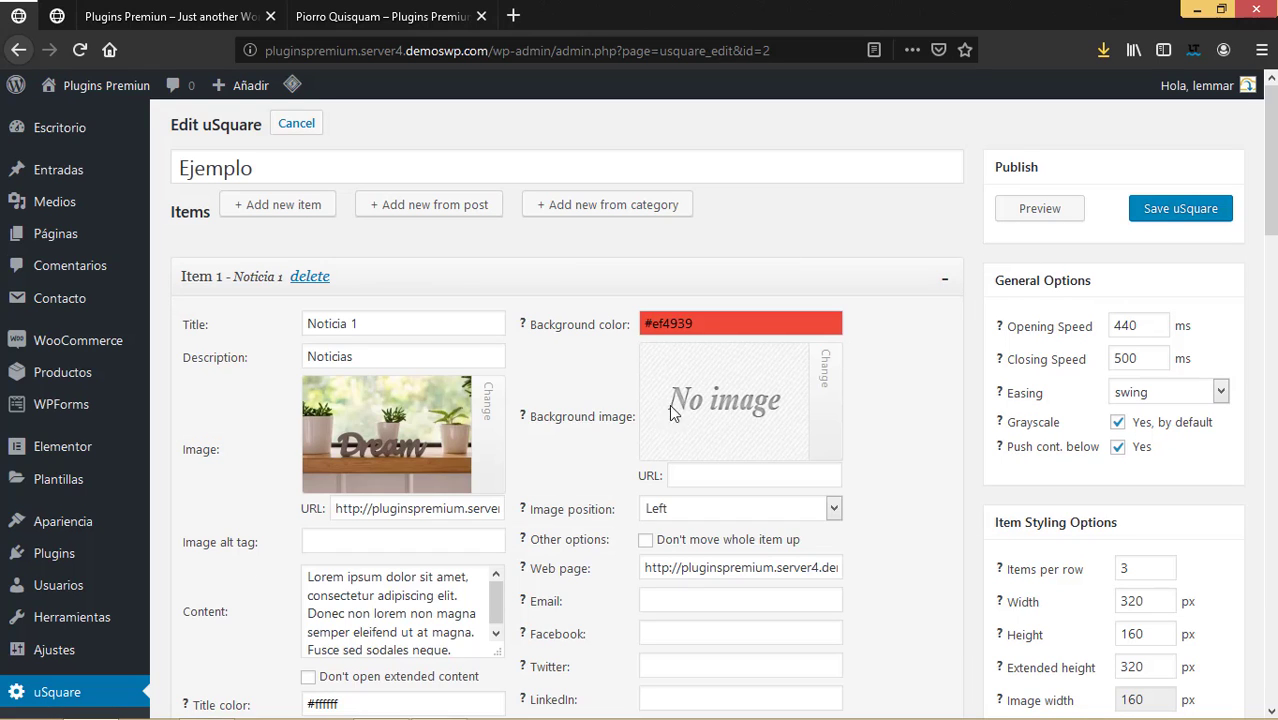
{"action": "scroll", "coordinate": [255, 565], "scroll_direction": "down", "scroll_amount": 5}
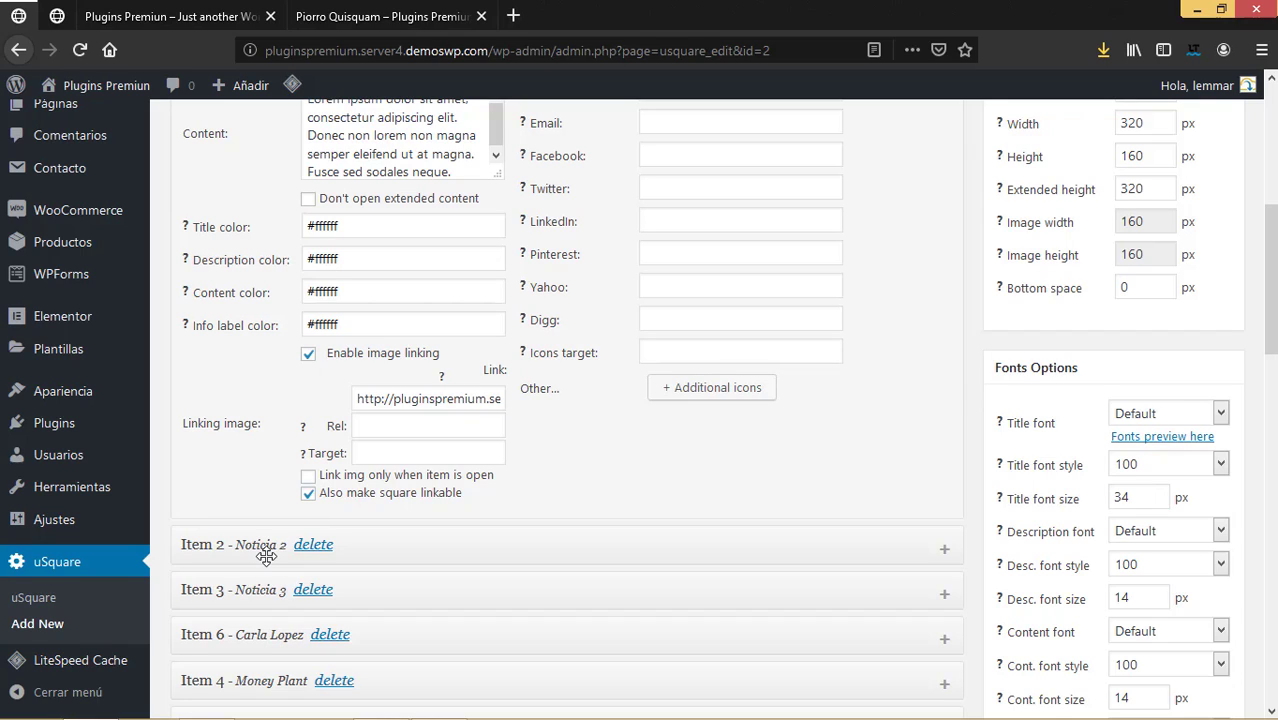
{"action": "left_click", "coordinate": [309, 494]}
{"action": "scroll", "coordinate": [456, 585], "scroll_direction": "down", "scroll_amount": 3}
{"action": "left_click", "coordinate": [944, 264]}
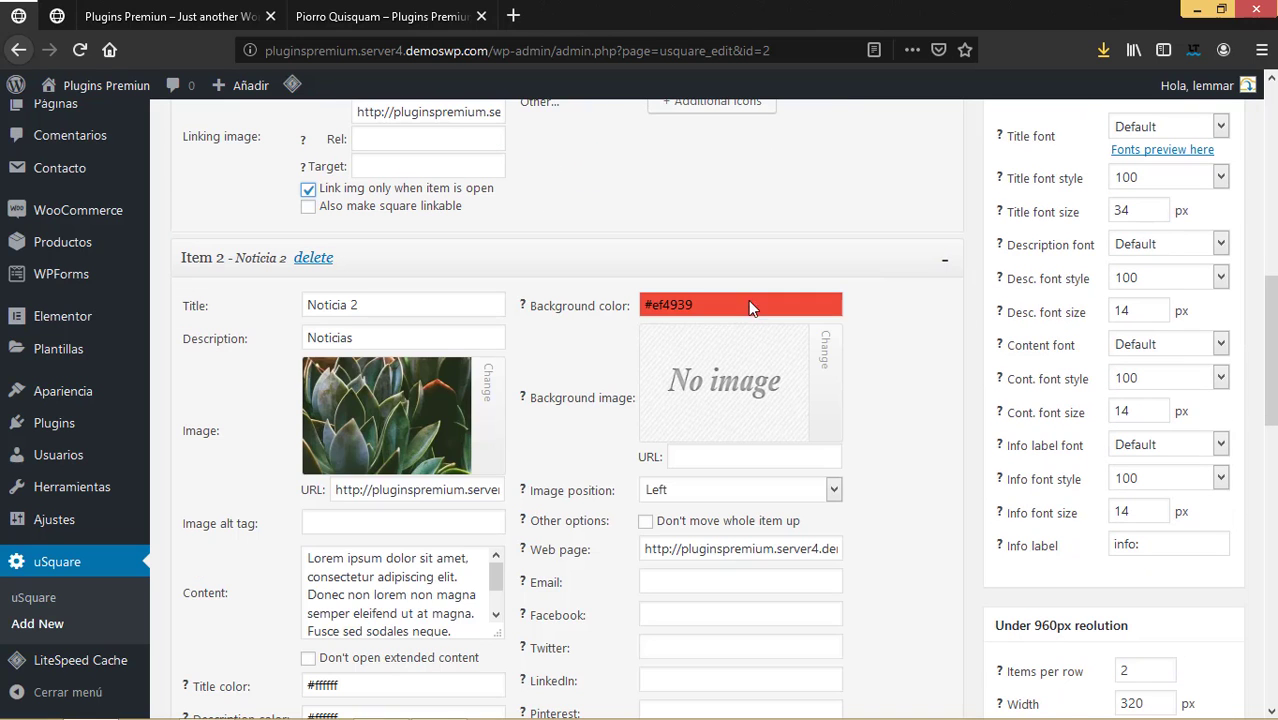
{"action": "scroll", "coordinate": [367, 558], "scroll_direction": "down", "scroll_amount": 2}
{"action": "scroll", "coordinate": [460, 540], "scroll_direction": "down", "scroll_amount": 5}
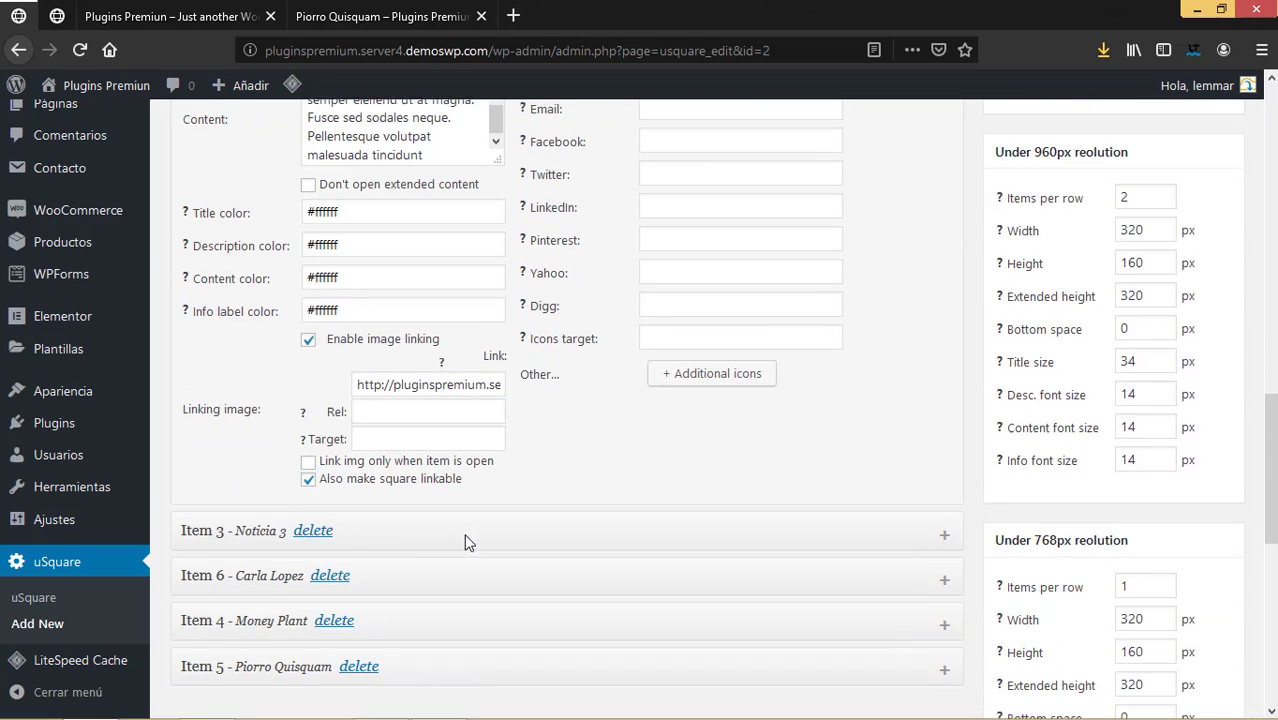
{"action": "left_click", "coordinate": [308, 476]}
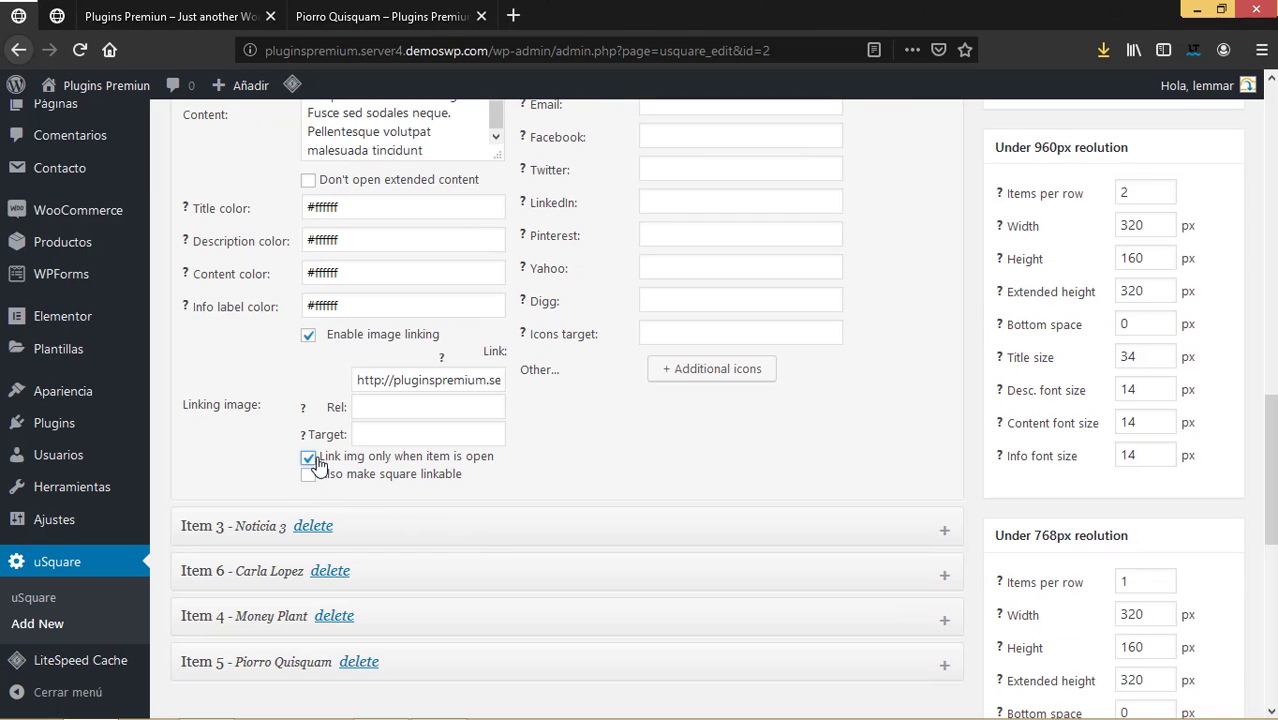
For Noticia 3, untick 'Also make square linkable' and tick 'Link img only when item is open'.
{"action": "left_click", "coordinate": [944, 523]}
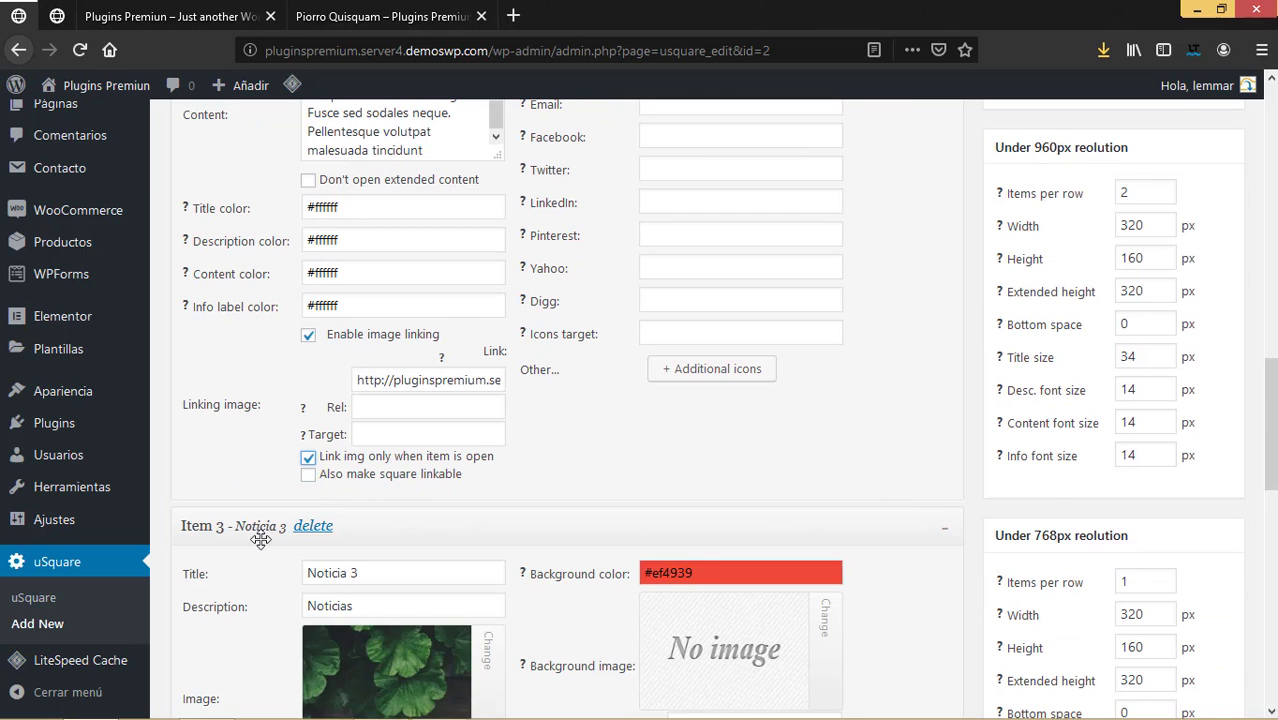
{"action": "scroll", "coordinate": [298, 562], "scroll_direction": "down", "scroll_amount": 6}
{"action": "scroll", "coordinate": [298, 562], "scroll_direction": "down", "scroll_amount": 3}
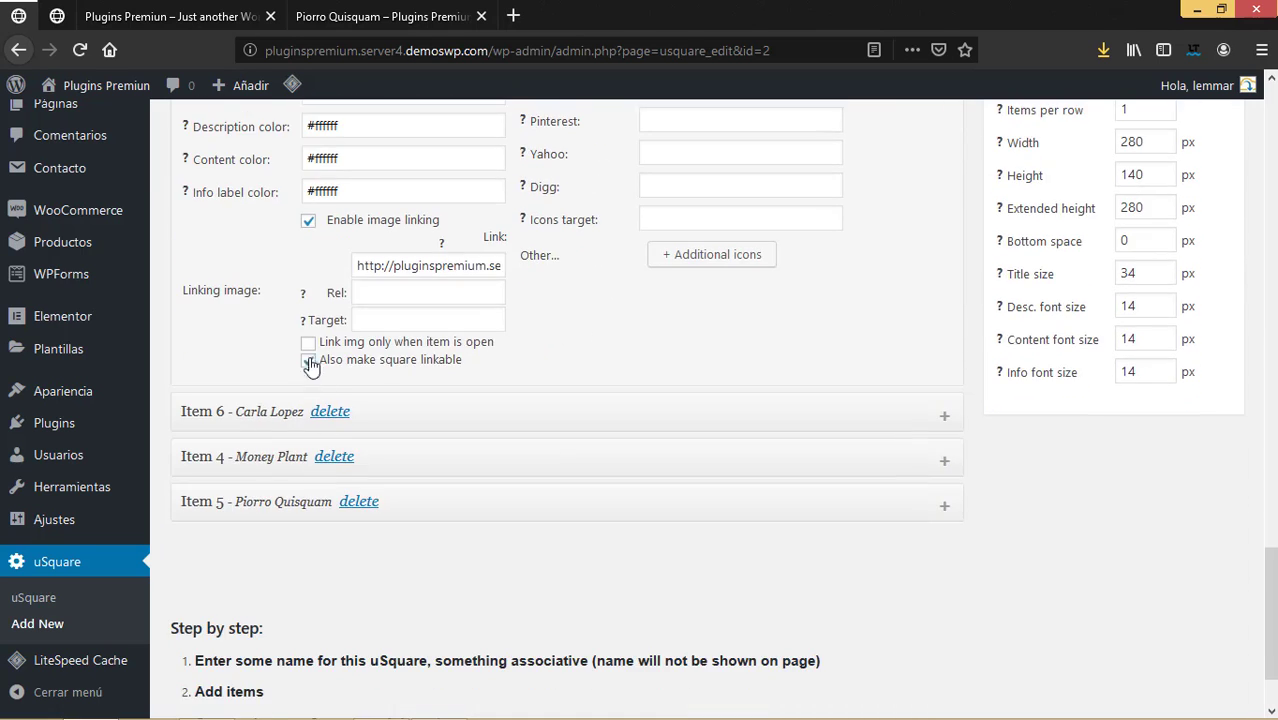
{"action": "left_click", "coordinate": [308, 360]}
{"action": "left_click", "coordinate": [308, 342]}
Set the team member item to link its image only when open.
{"action": "left_click", "coordinate": [942, 419]}
{"action": "scroll", "coordinate": [705, 472], "scroll_direction": "down", "scroll_amount": 5}
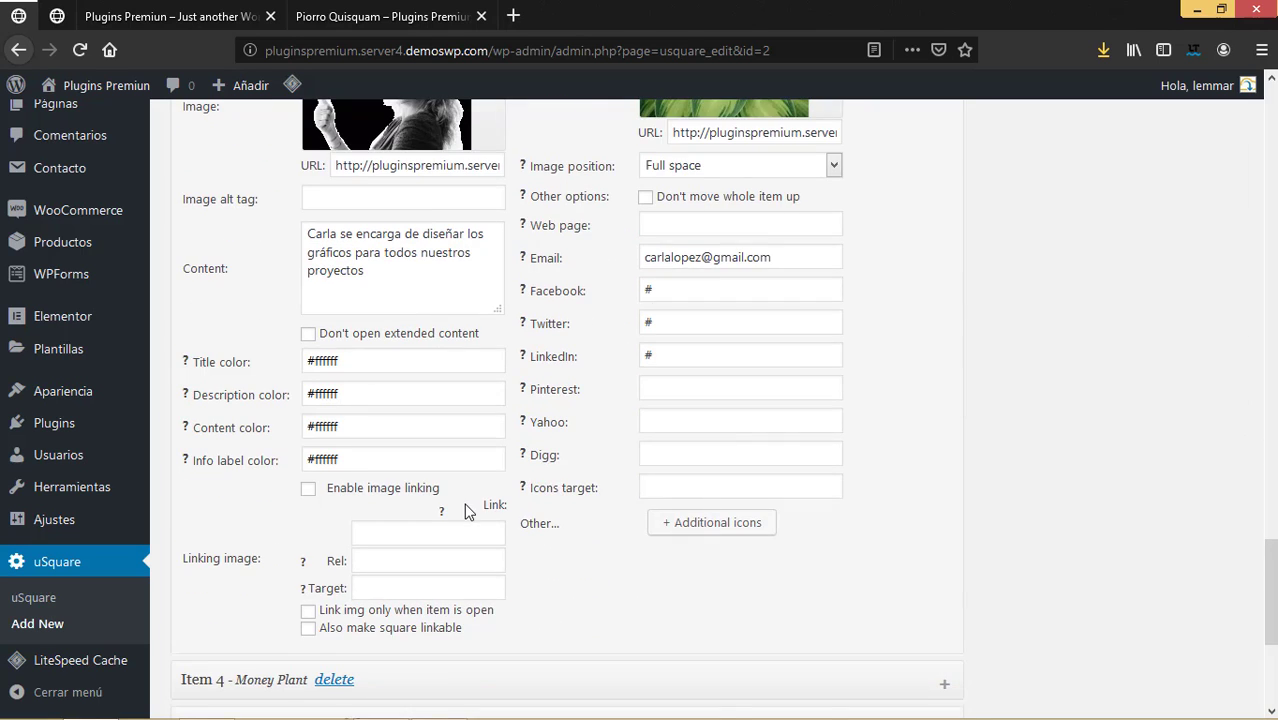
{"action": "scroll", "coordinate": [374, 484], "scroll_direction": "down", "scroll_amount": 2}
{"action": "left_click", "coordinate": [308, 419]}
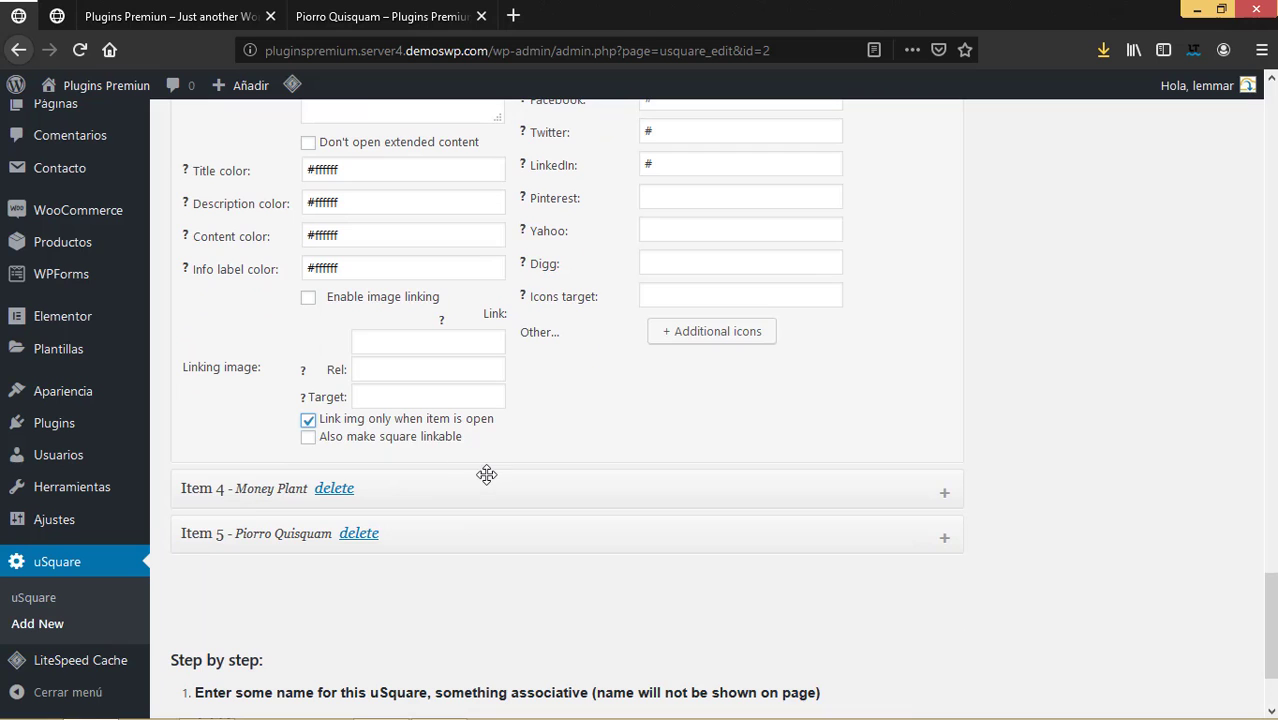
{"action": "scroll", "coordinate": [485, 476], "scroll_direction": "down", "scroll_amount": 2}
Make Money Plant link its image only when open, not the whole square, and save.
{"action": "left_click", "coordinate": [944, 353]}
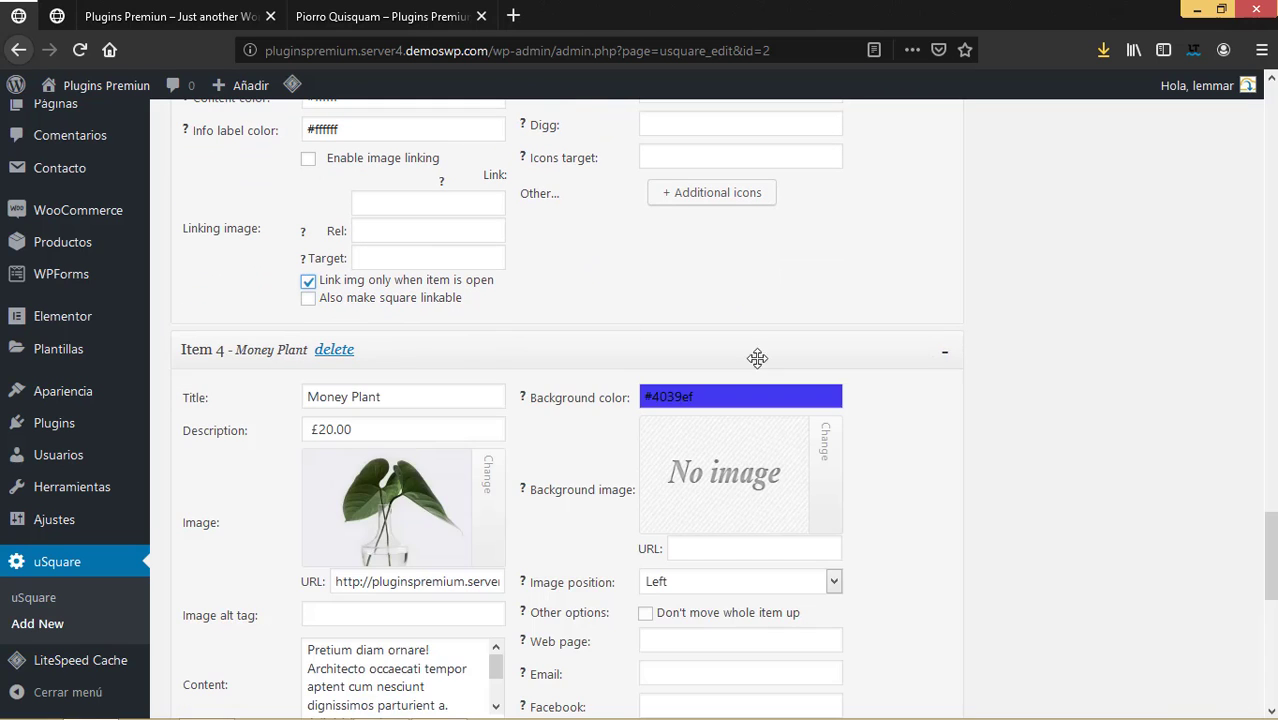
{"action": "scroll", "coordinate": [380, 446], "scroll_direction": "down", "scroll_amount": 8}
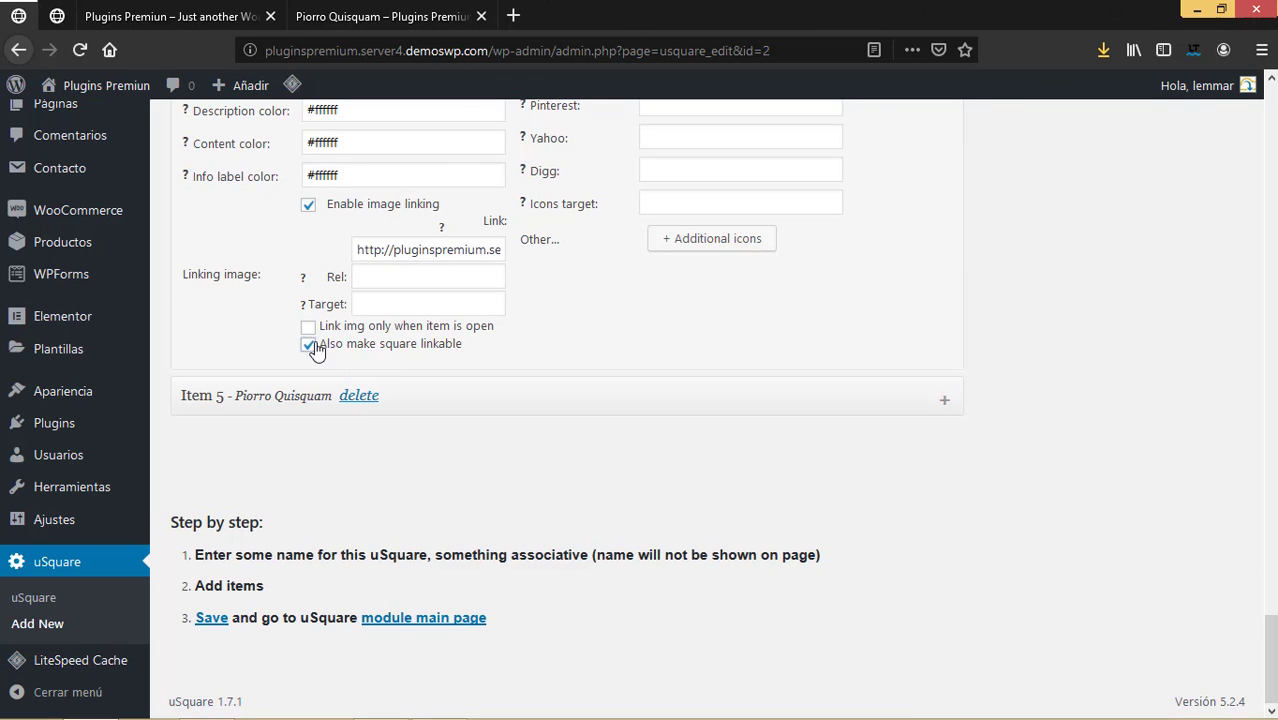
{"action": "left_click", "coordinate": [309, 345]}
{"action": "left_click", "coordinate": [308, 327]}
{"action": "scroll", "coordinate": [653, 394], "scroll_direction": "up", "scroll_amount": 15}
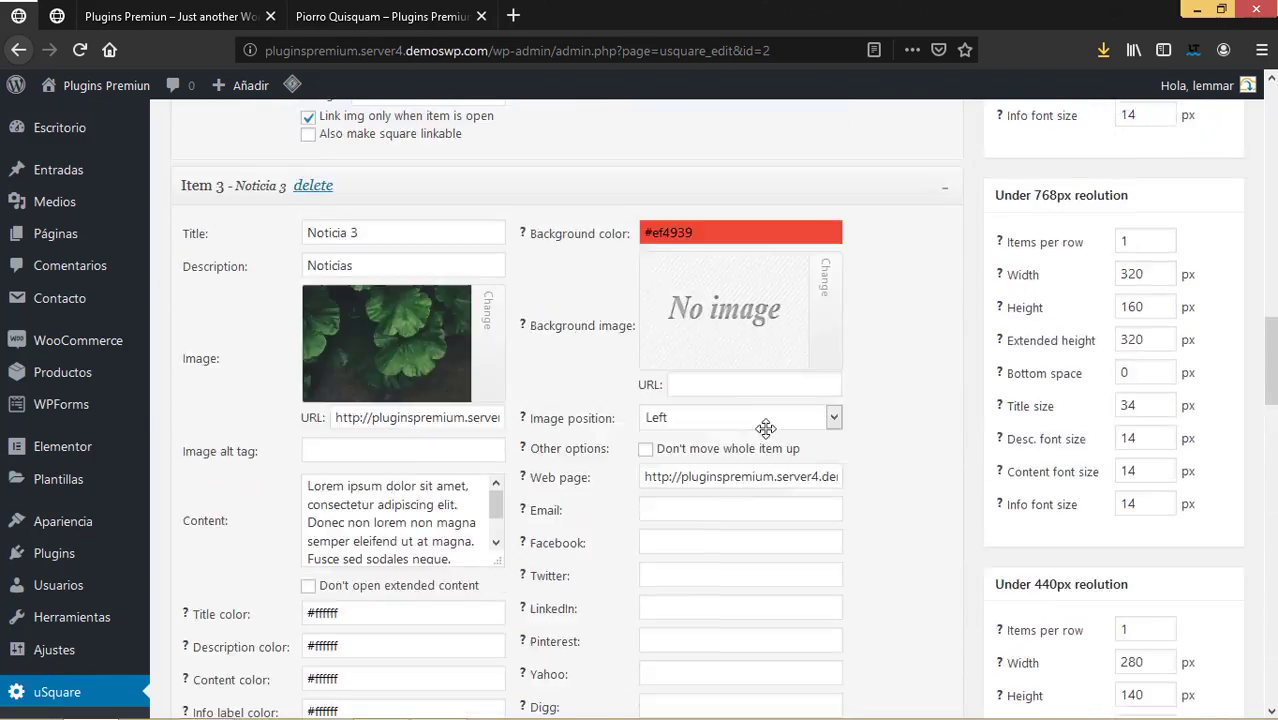
{"action": "scroll", "coordinate": [1141, 243], "scroll_direction": "up", "scroll_amount": 20}
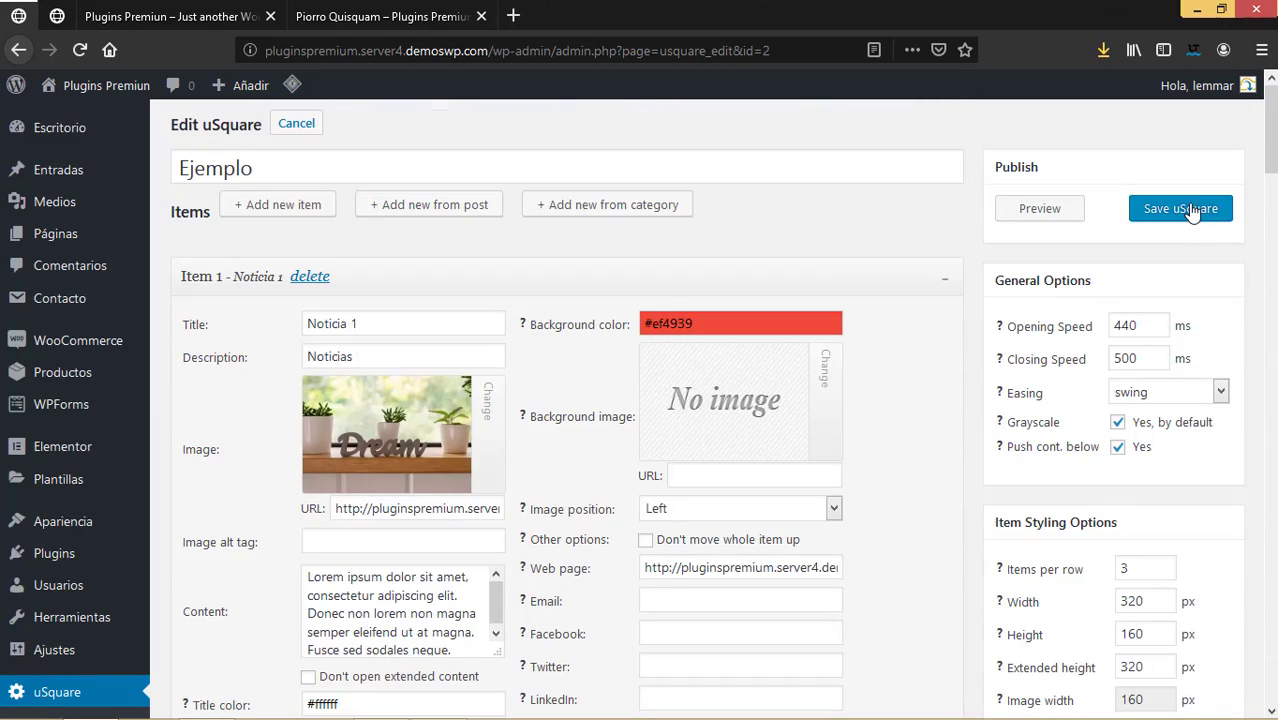
{"action": "left_click", "coordinate": [1190, 213]}
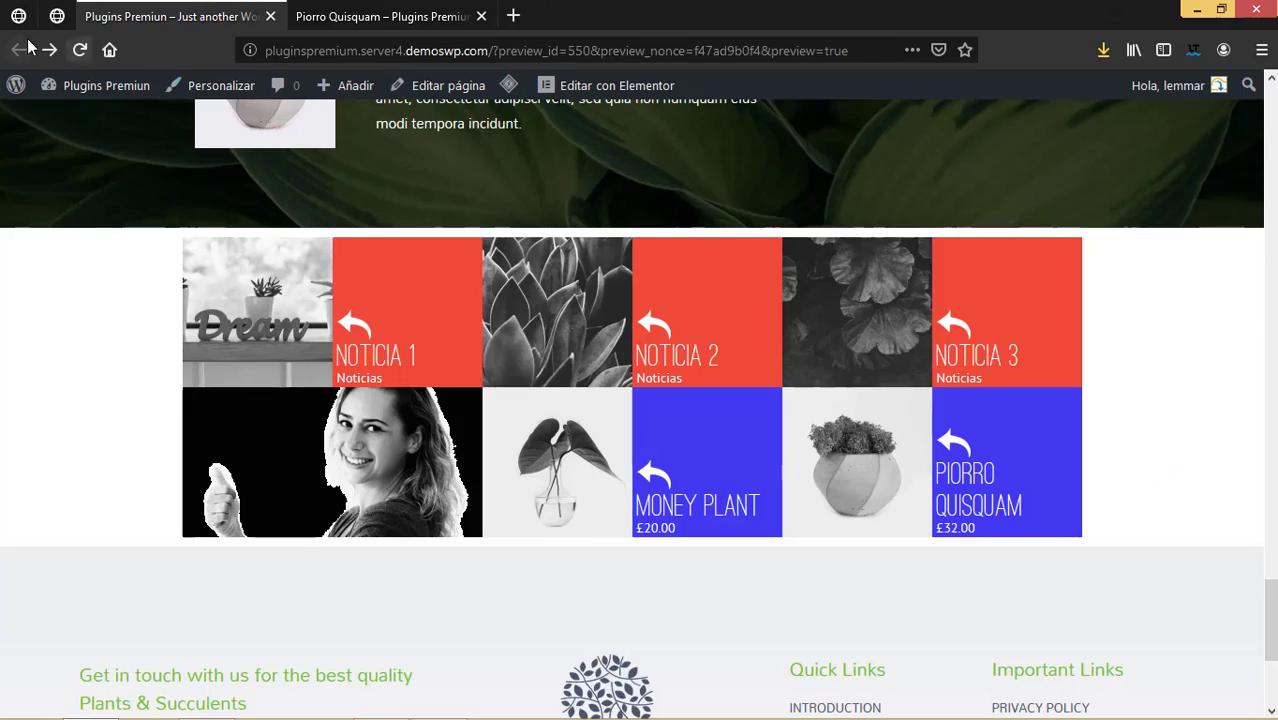
Reload the preview, expand Noticia 1, follow its image link, and return.
{"action": "left_click", "coordinate": [79, 50]}
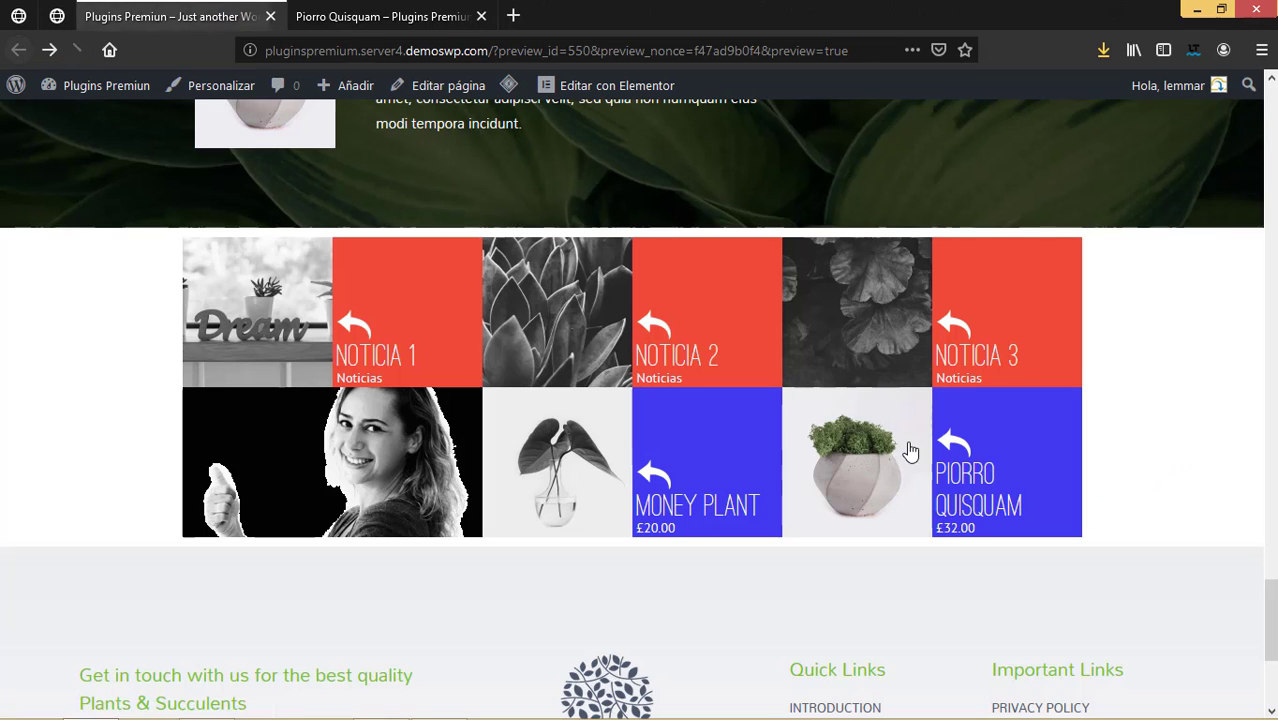
{"action": "left_click", "coordinate": [420, 333]}
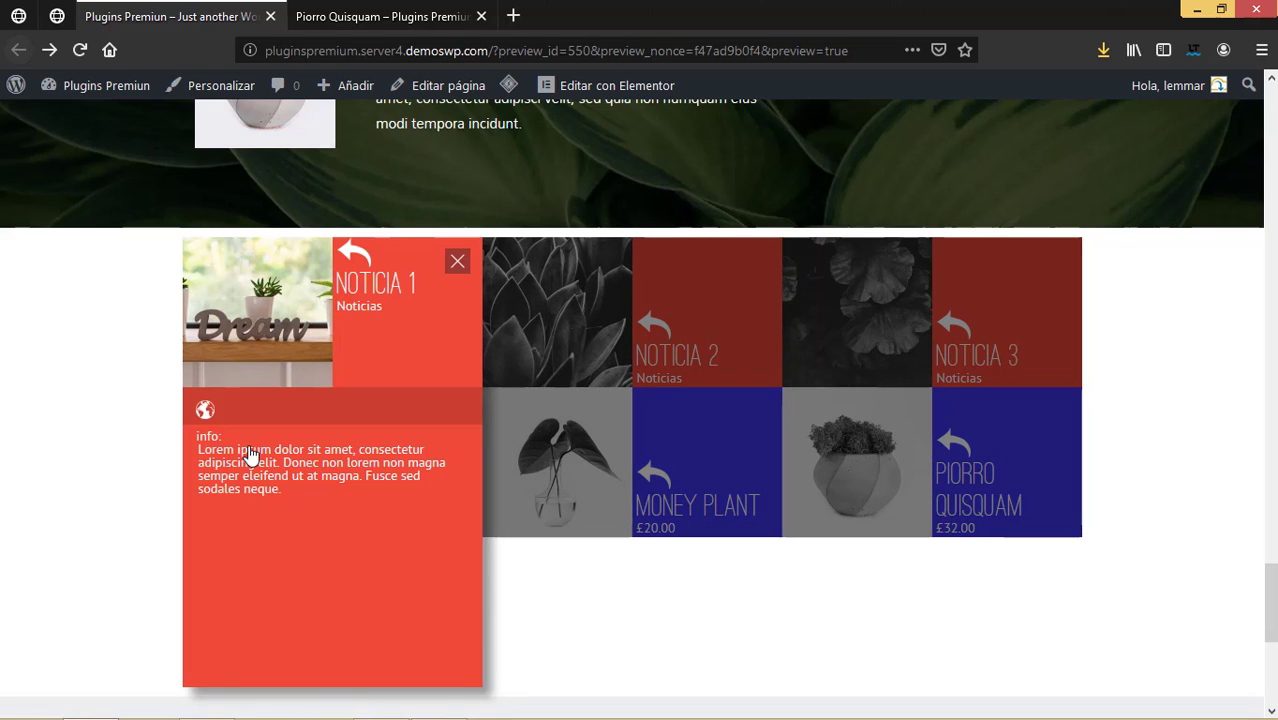
{"action": "left_click", "coordinate": [380, 290]}
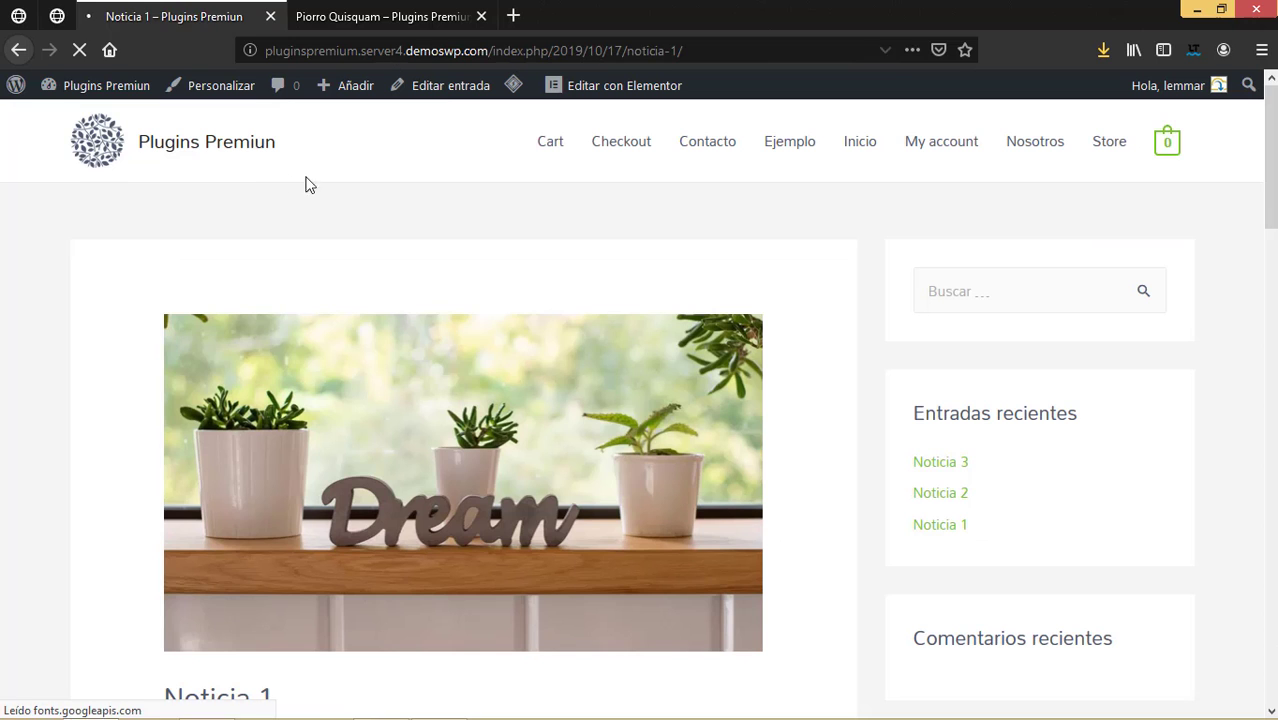
{"action": "left_click", "coordinate": [18, 49]}
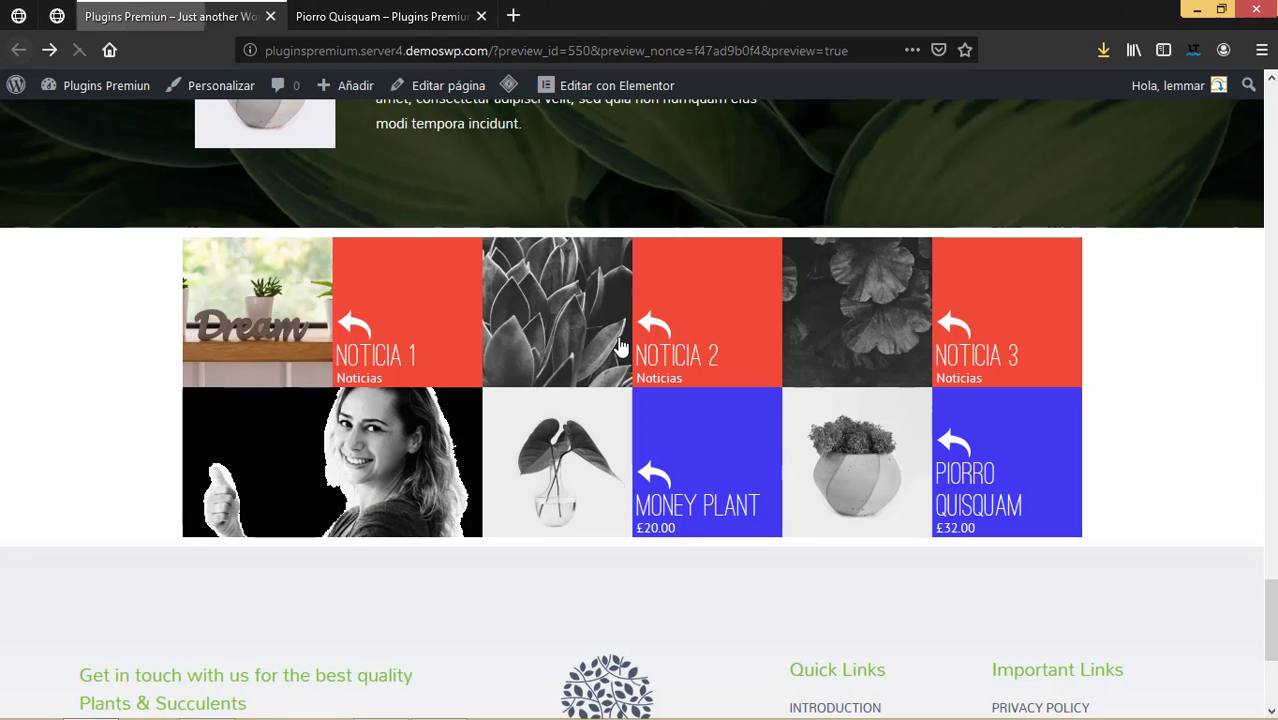
Open and close the Noticia 2 and Noticia 3 panels, then expand Money Plant.
{"action": "left_click", "coordinate": [701, 338]}
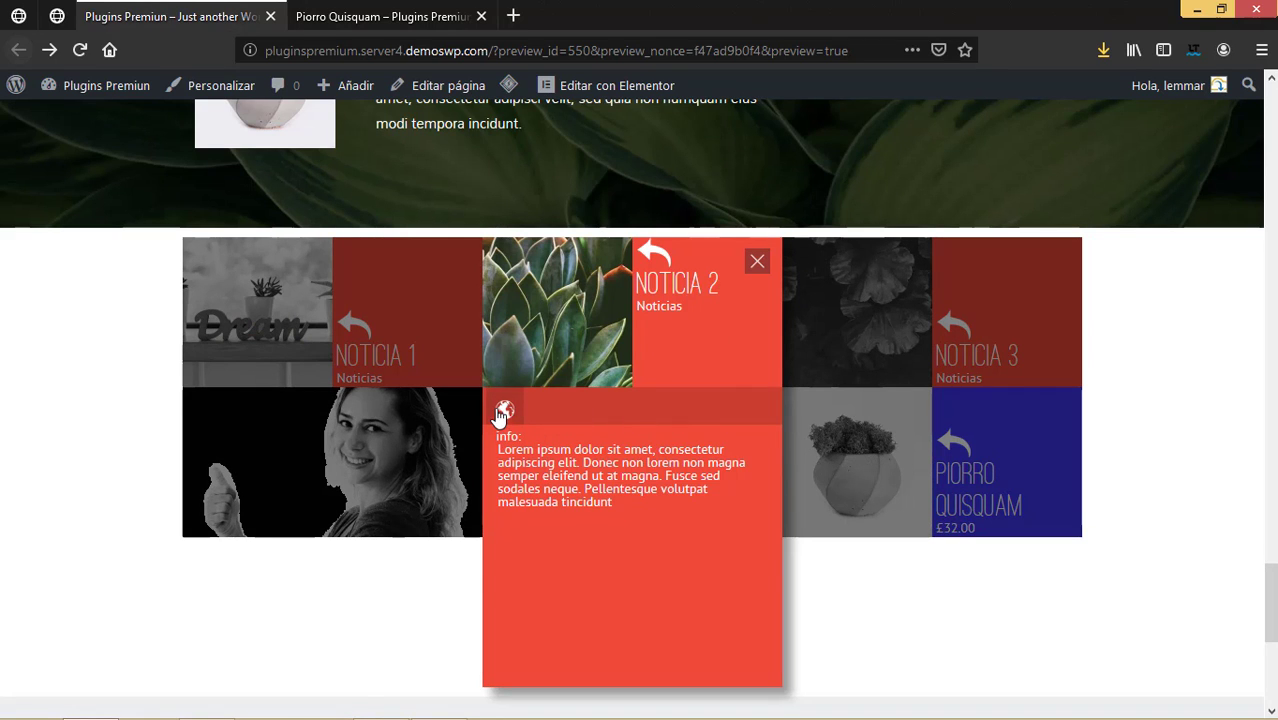
{"action": "left_click", "coordinate": [757, 262]}
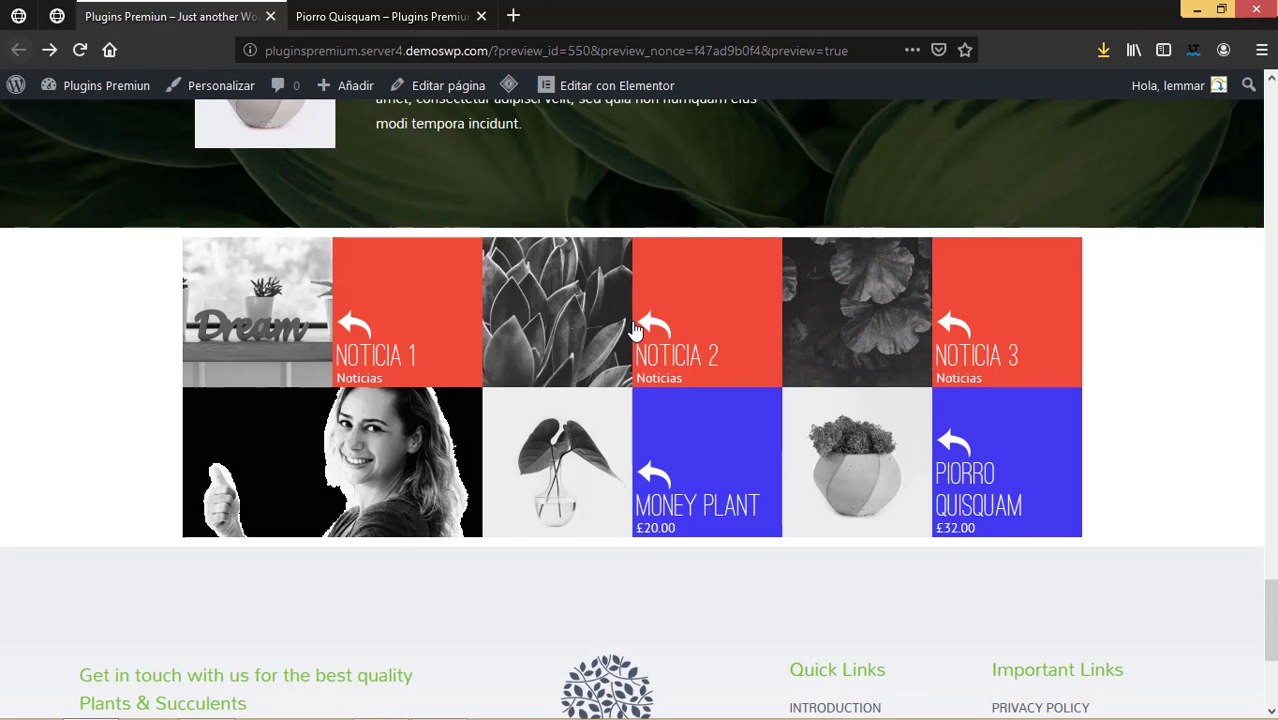
{"action": "left_click", "coordinate": [975, 319]}
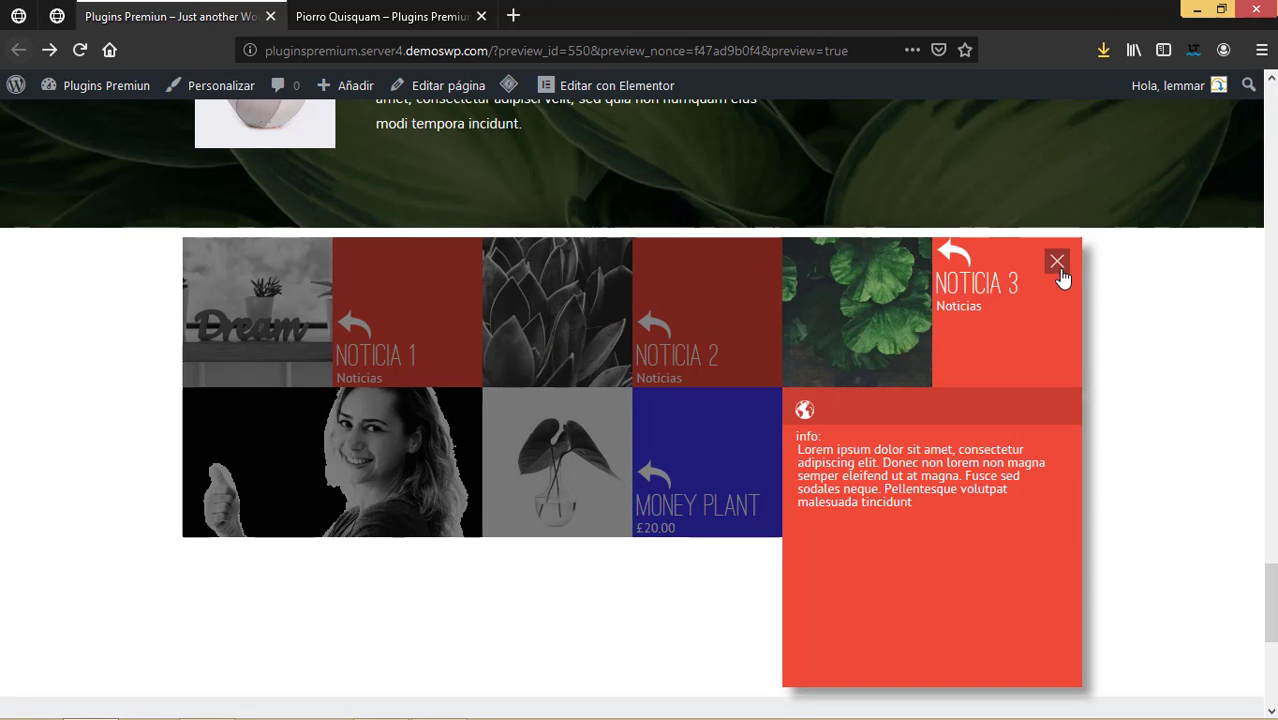
{"action": "left_click", "coordinate": [1057, 262]}
{"action": "left_click", "coordinate": [716, 465]}
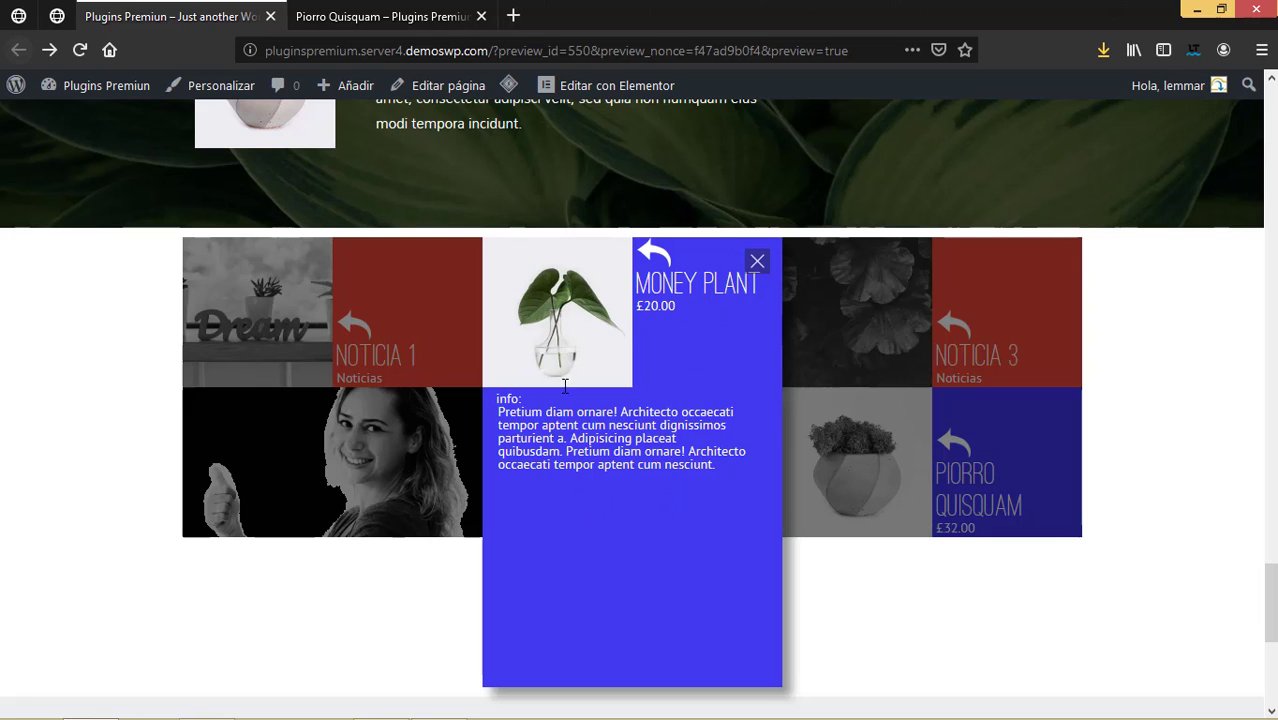
{"action": "left_click", "coordinate": [570, 308]}
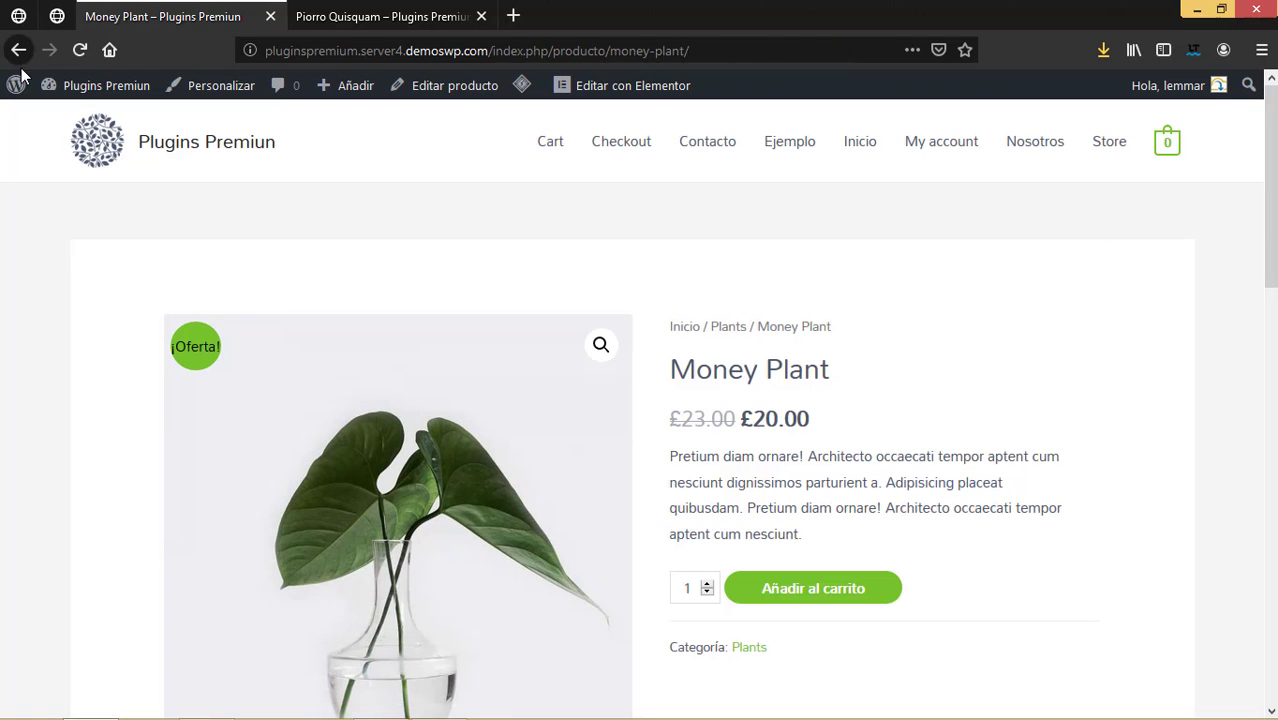
{"action": "left_click", "coordinate": [18, 50]}
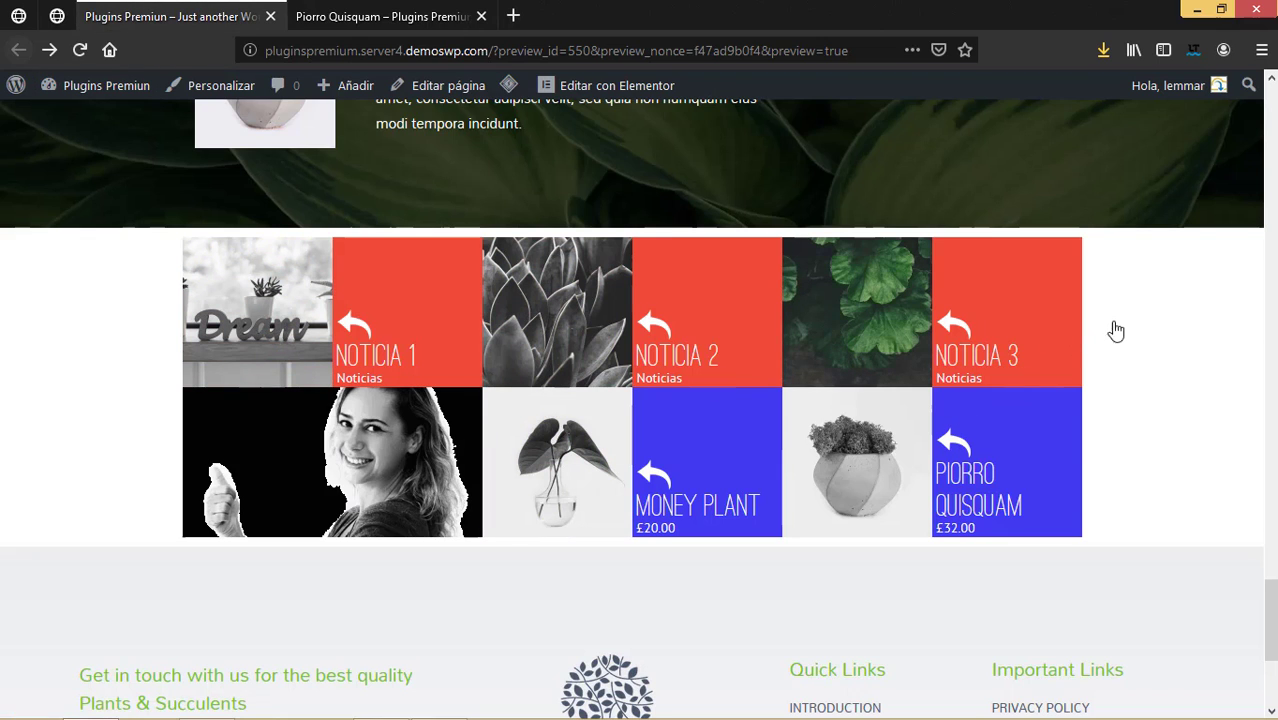
{"action": "left_click", "coordinate": [374, 478]}
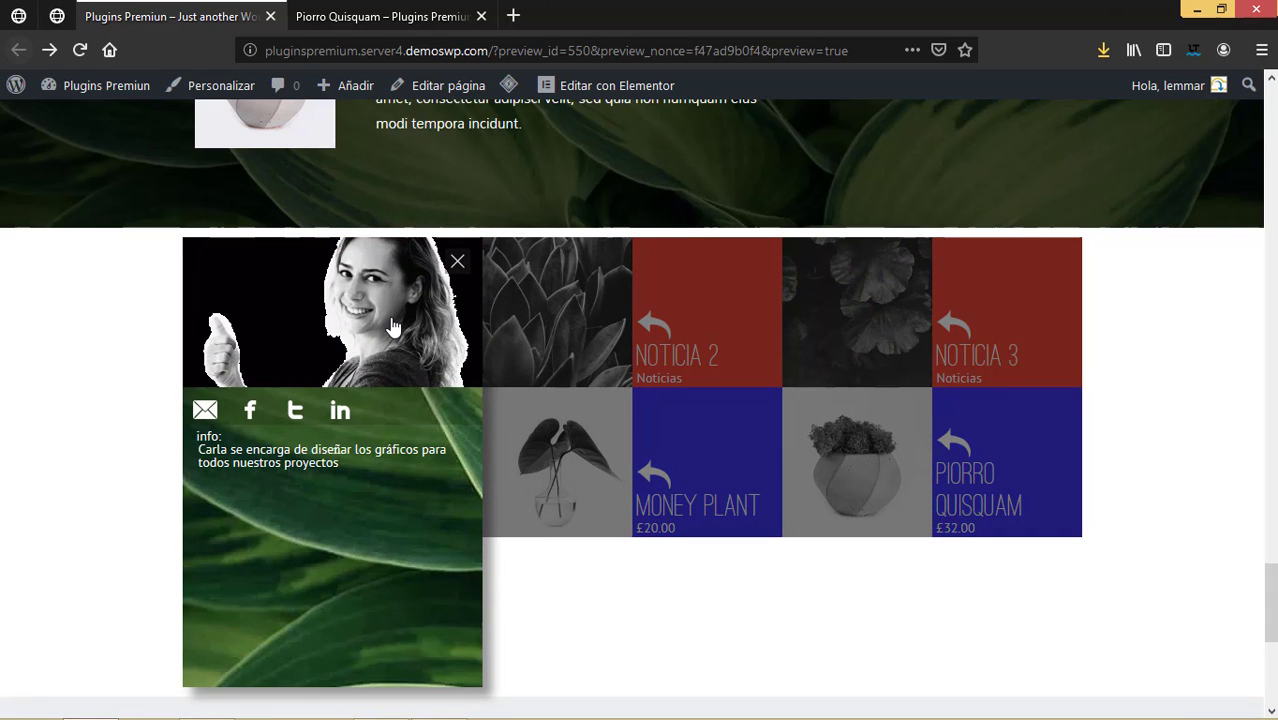
{"action": "left_click", "coordinate": [393, 328]}
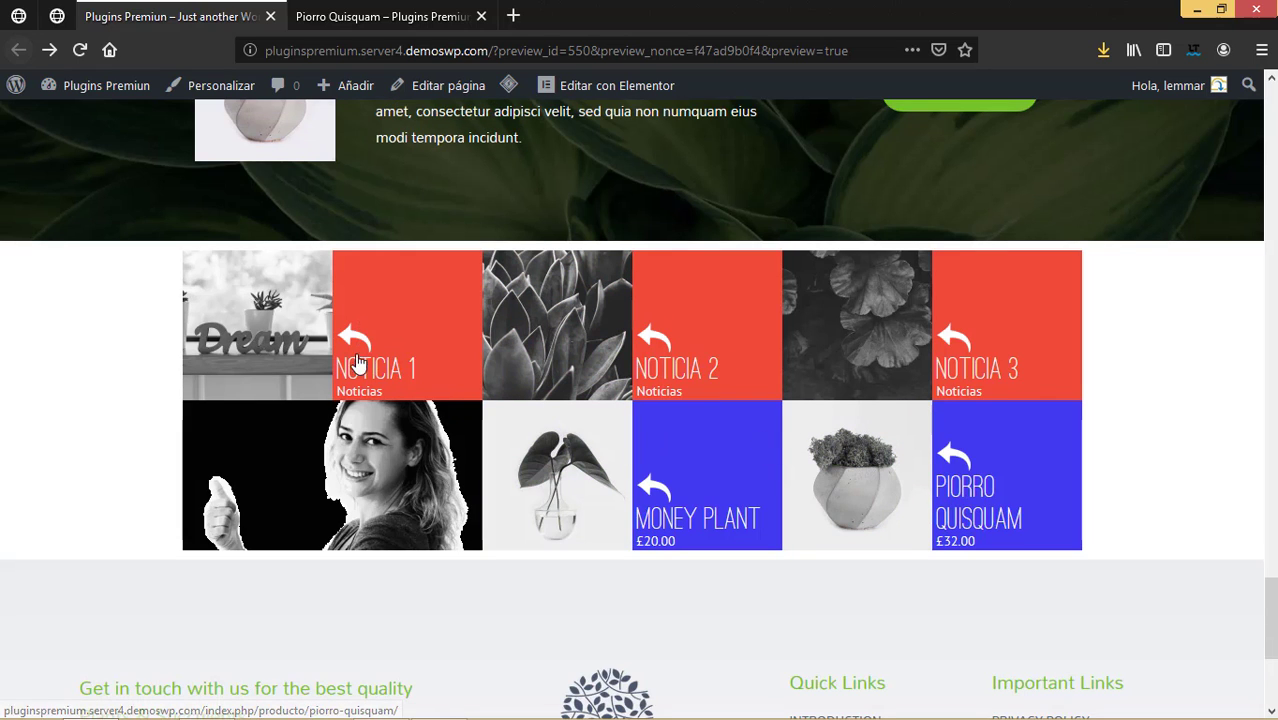
{"action": "left_click", "coordinate": [413, 475]}
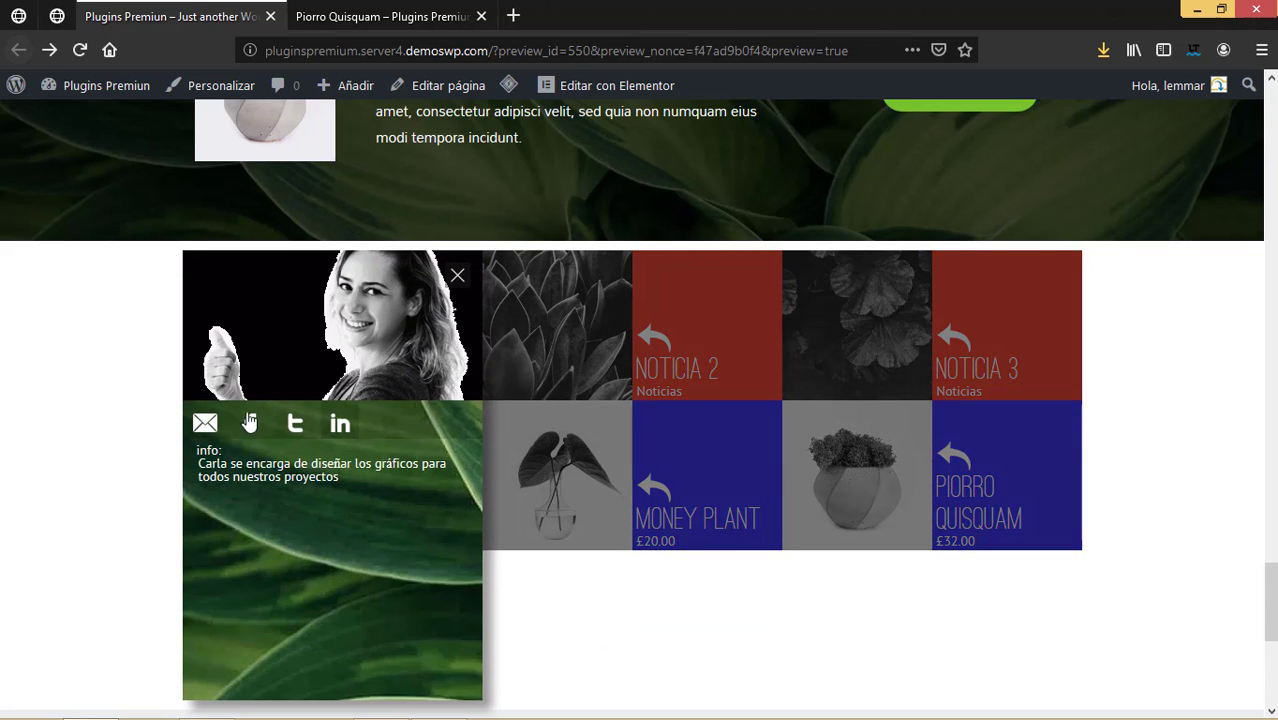
{"action": "left_click", "coordinate": [456, 295]}
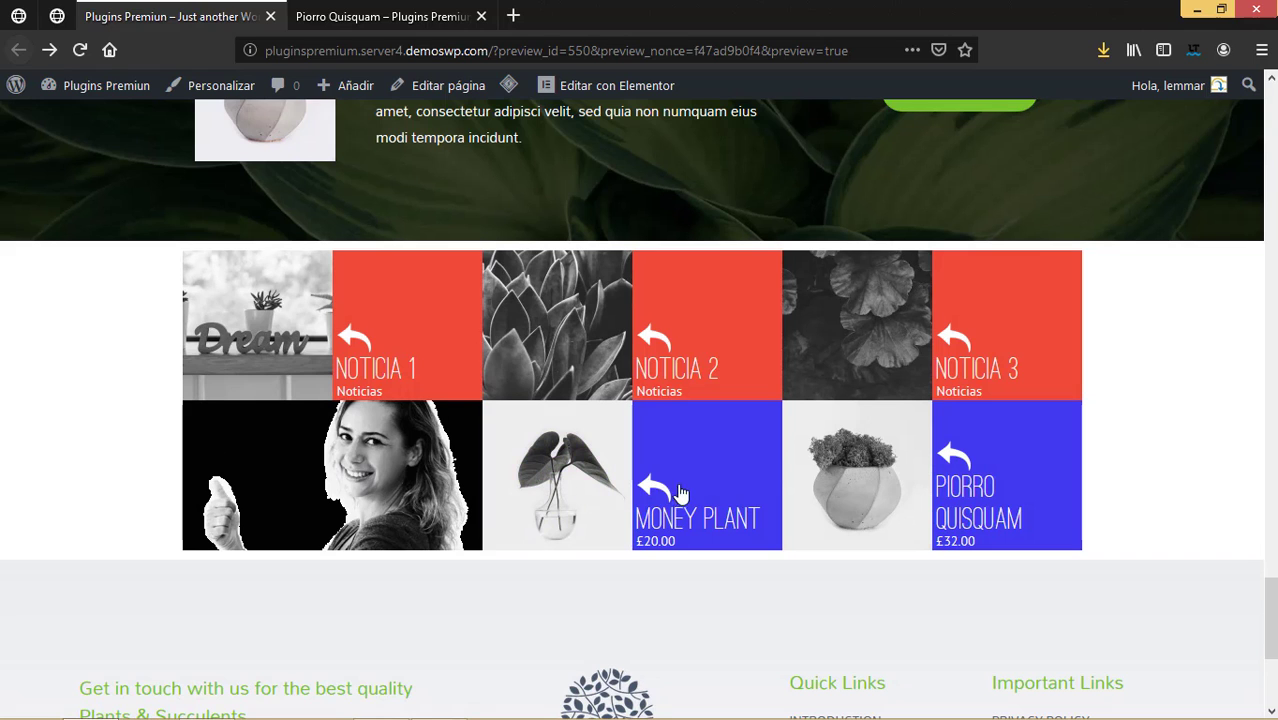
{"action": "left_click", "coordinate": [727, 468]}
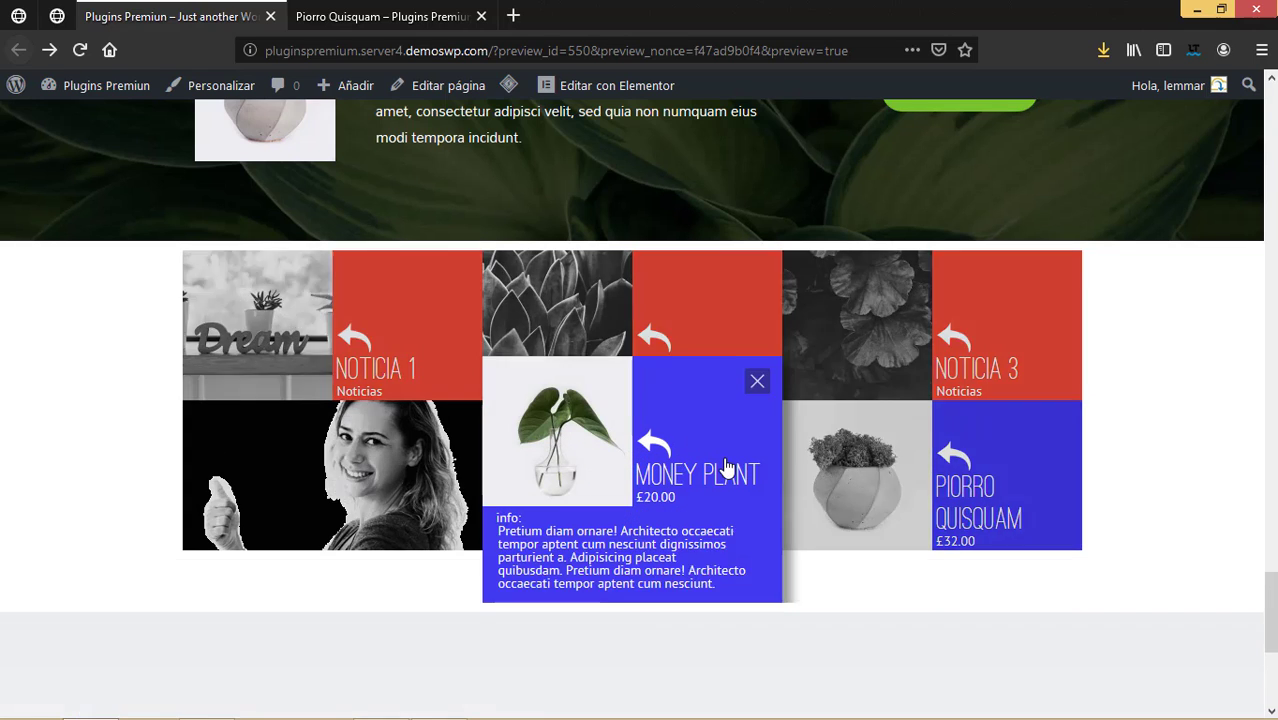